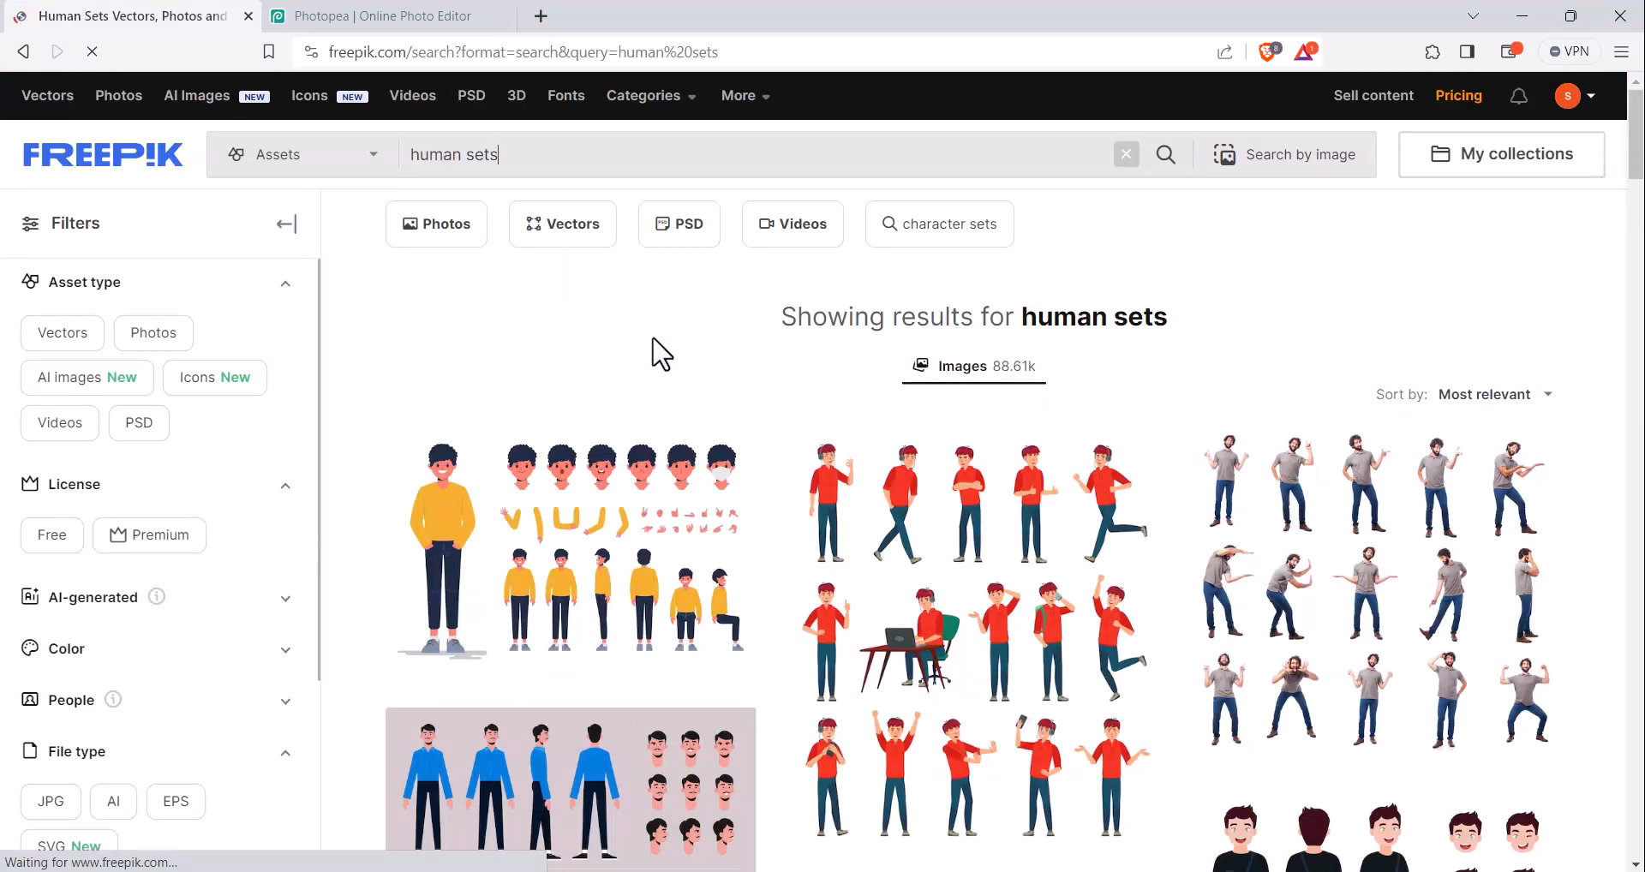
# Browse the Freepik results for human sets and preview the animated teenager character in a modern outfit
pyautogui.scroll(-10, 651, 339)
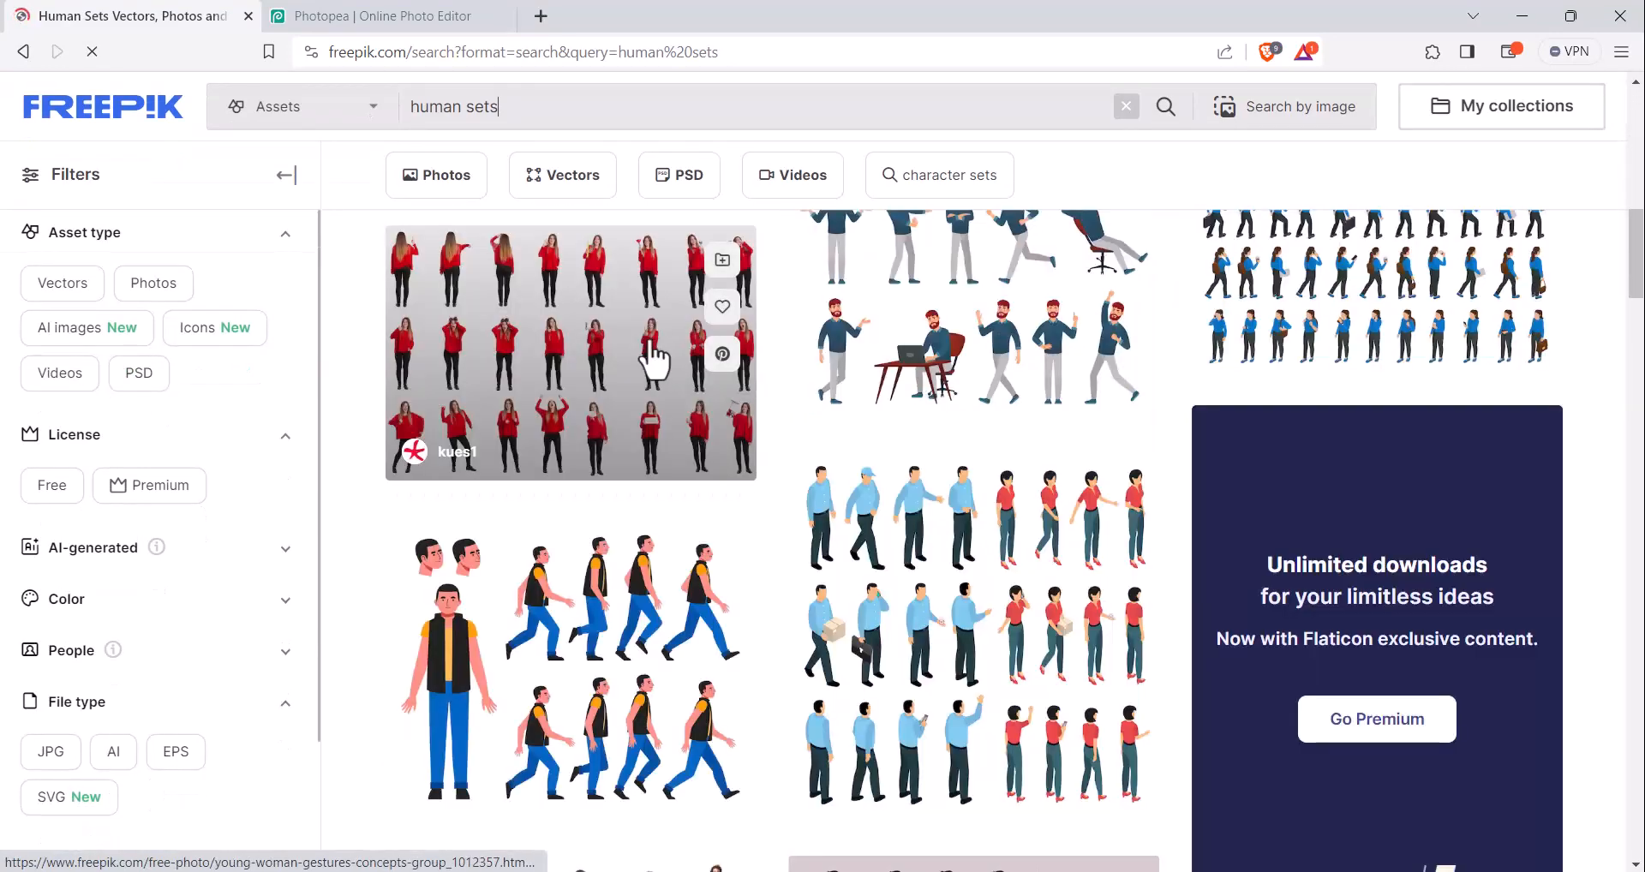
pyautogui.scroll(-15, 653, 360)
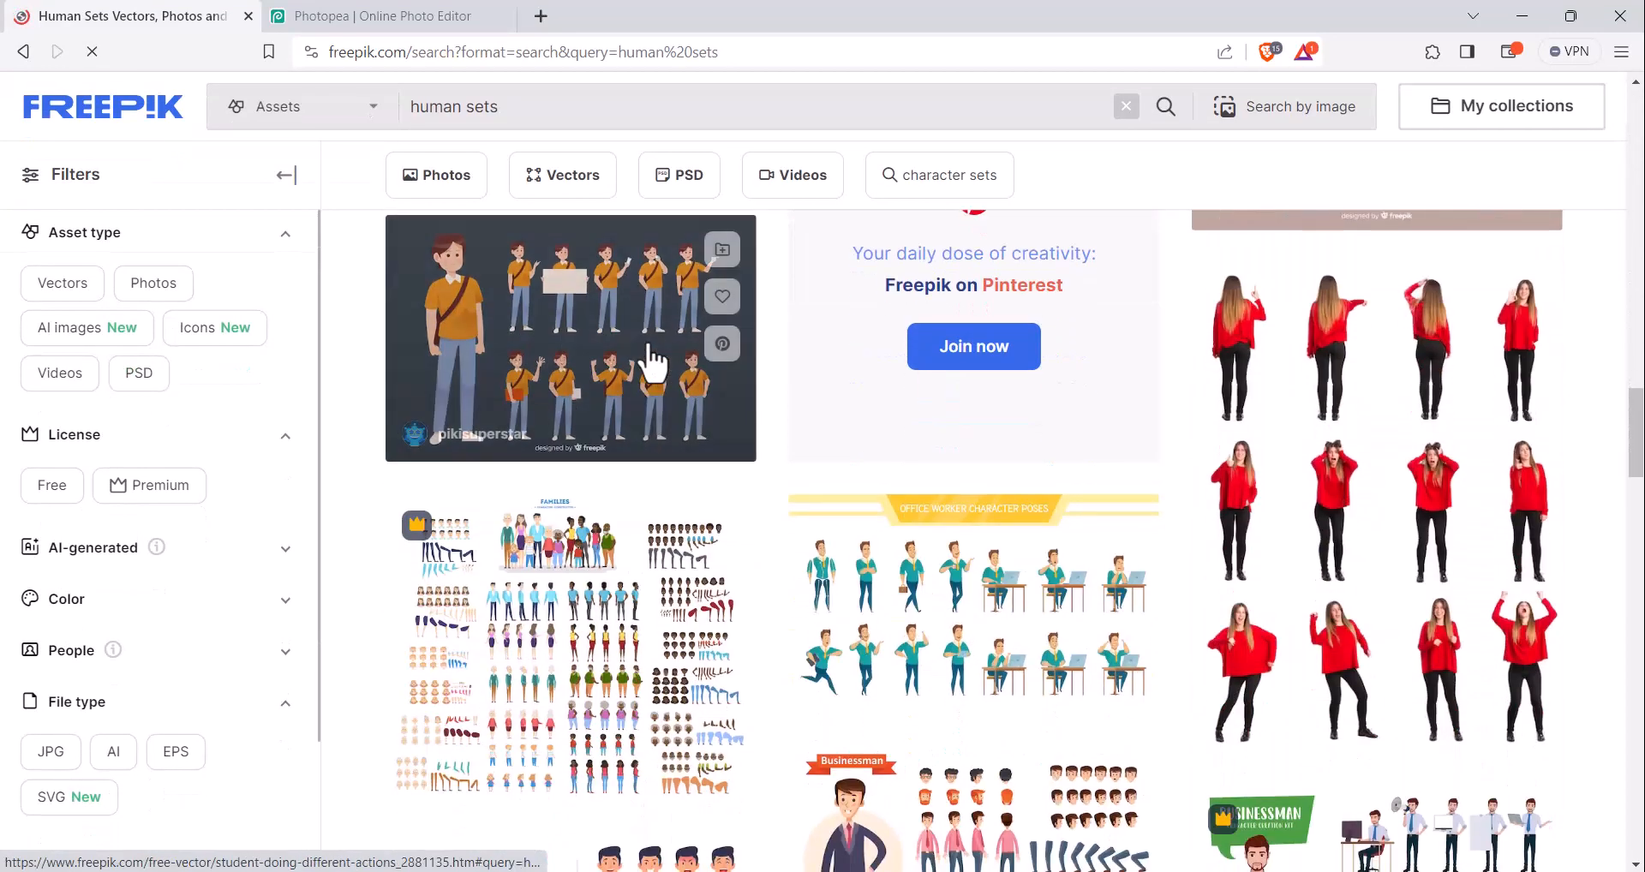
pyautogui.scroll(-10, 651, 355)
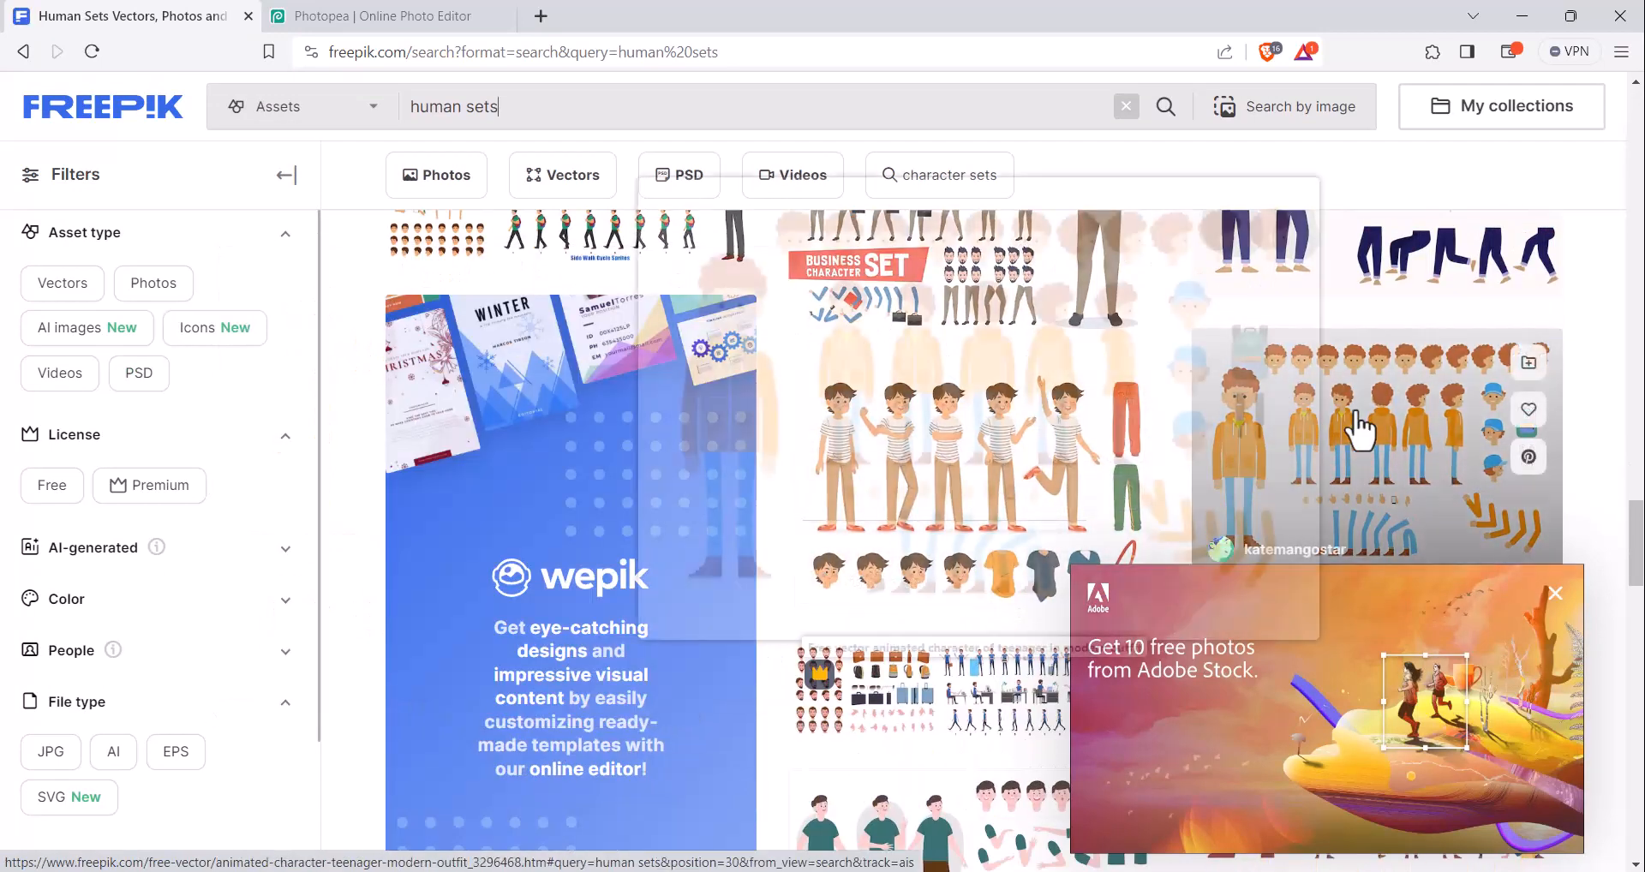
pyautogui.moveTo(1351, 428)
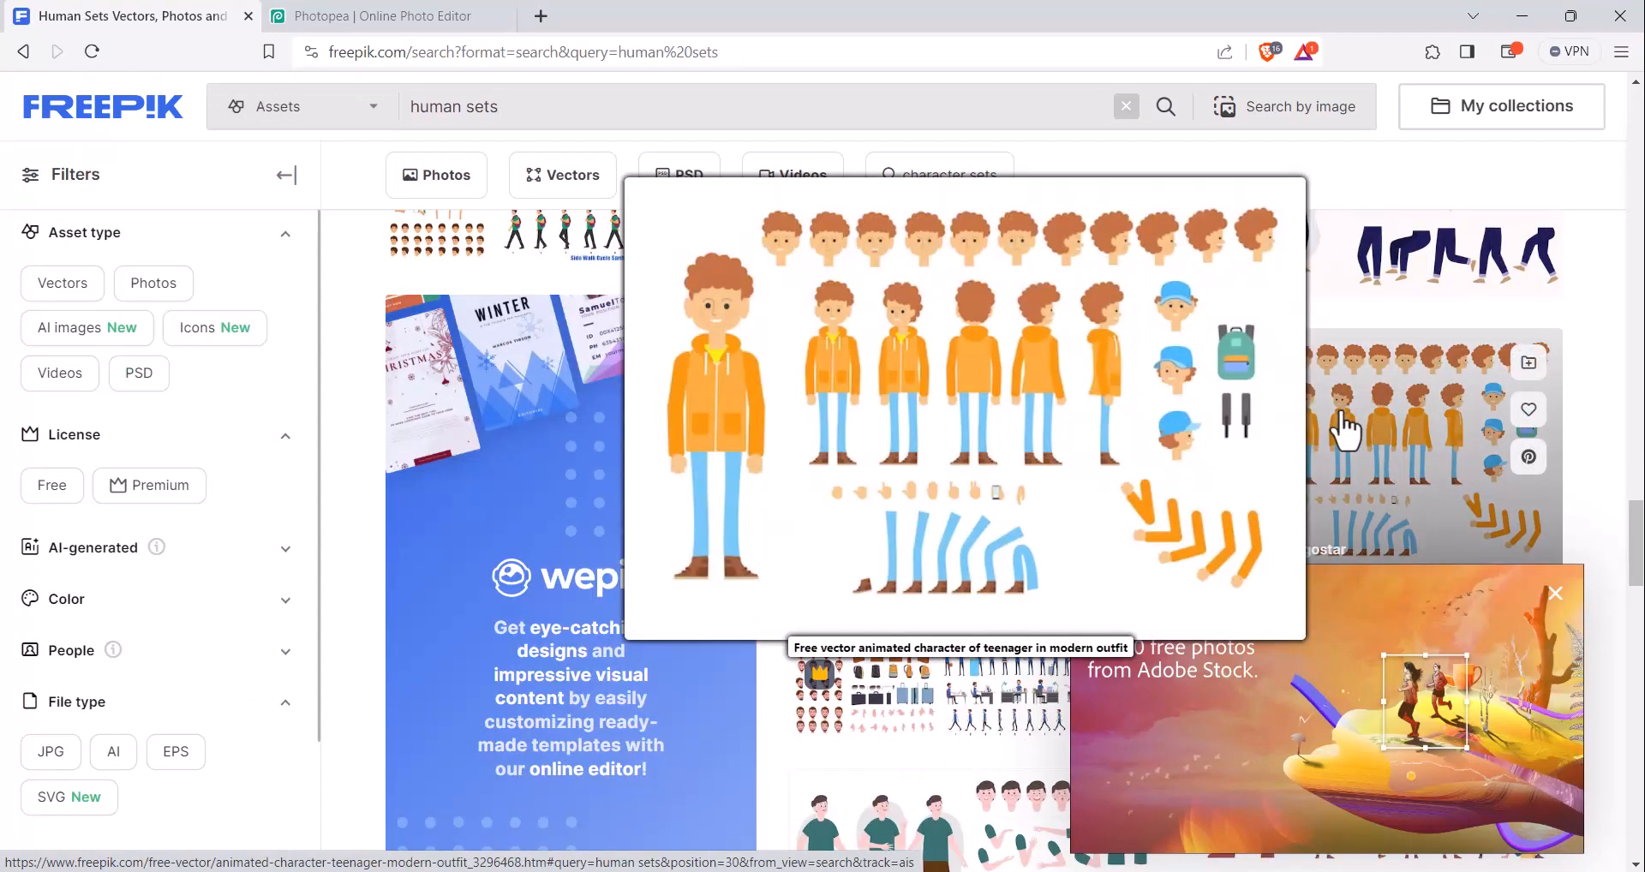
# Search Freepik for "background for school" and look through the resulting background images
pyautogui.moveTo(504, 108); pyautogui.dragTo(396, 146)
pyautogui.write('ba')
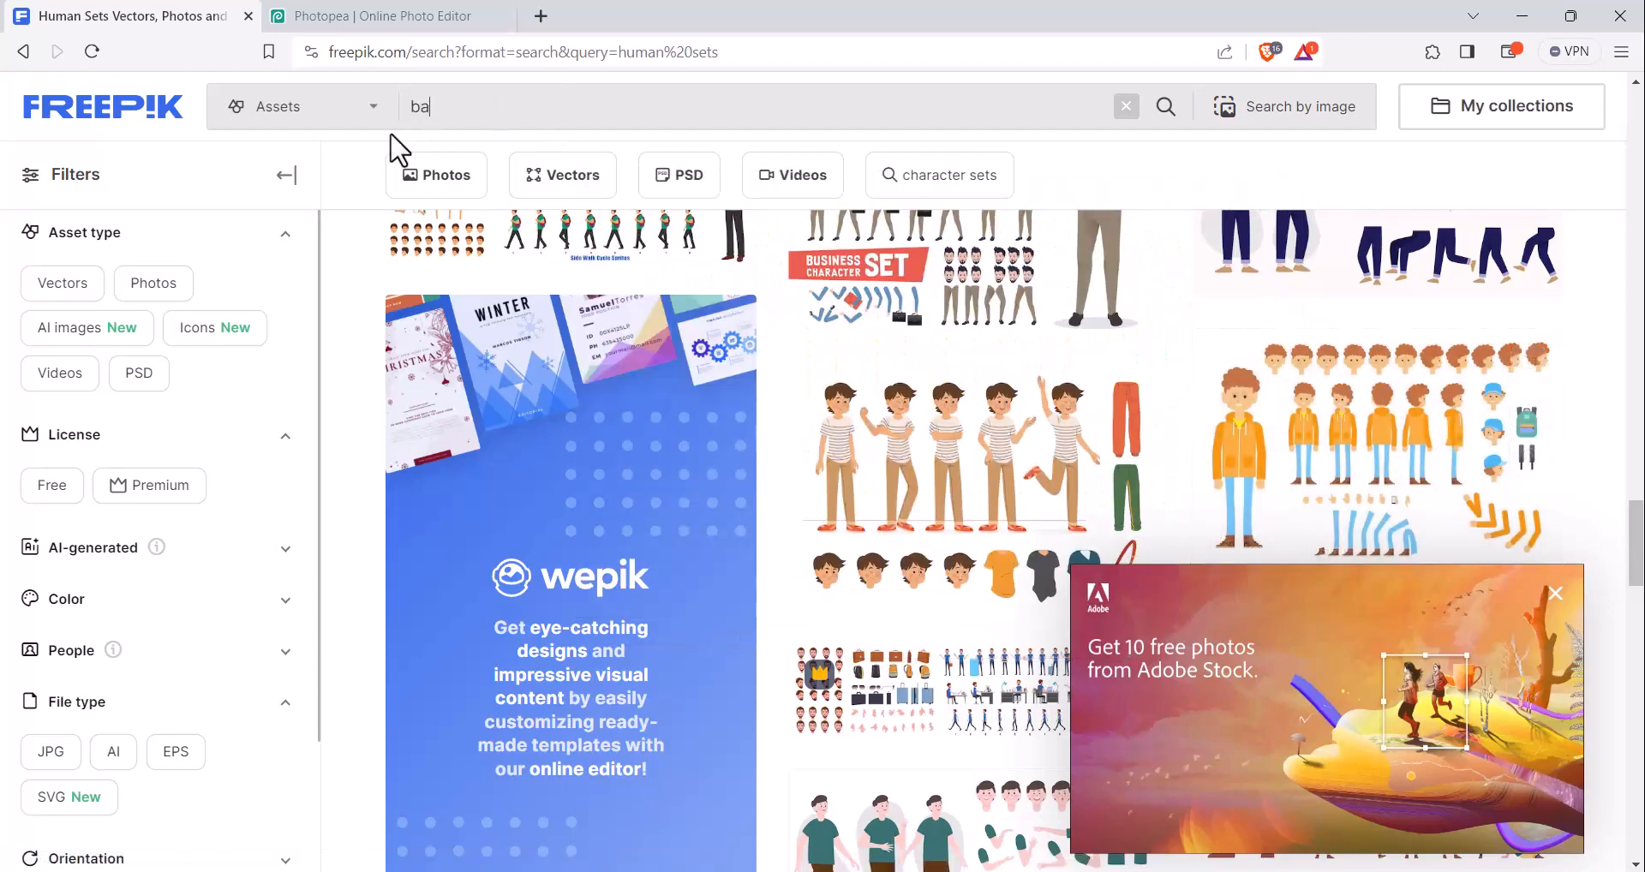
pyautogui.write('ckground')
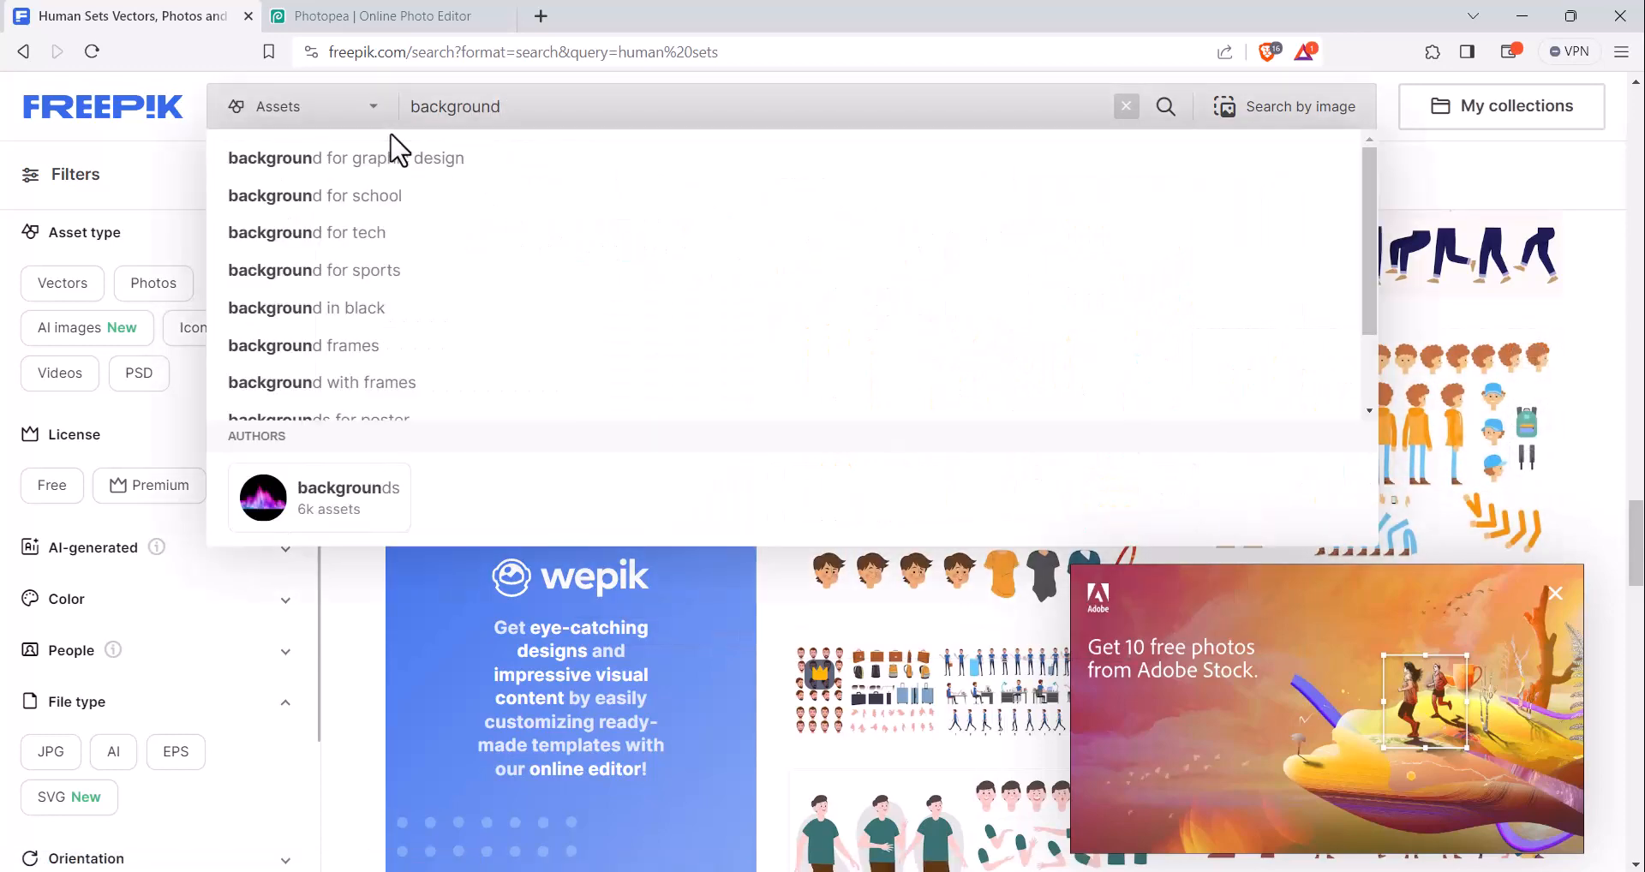
pyautogui.click(336, 208)
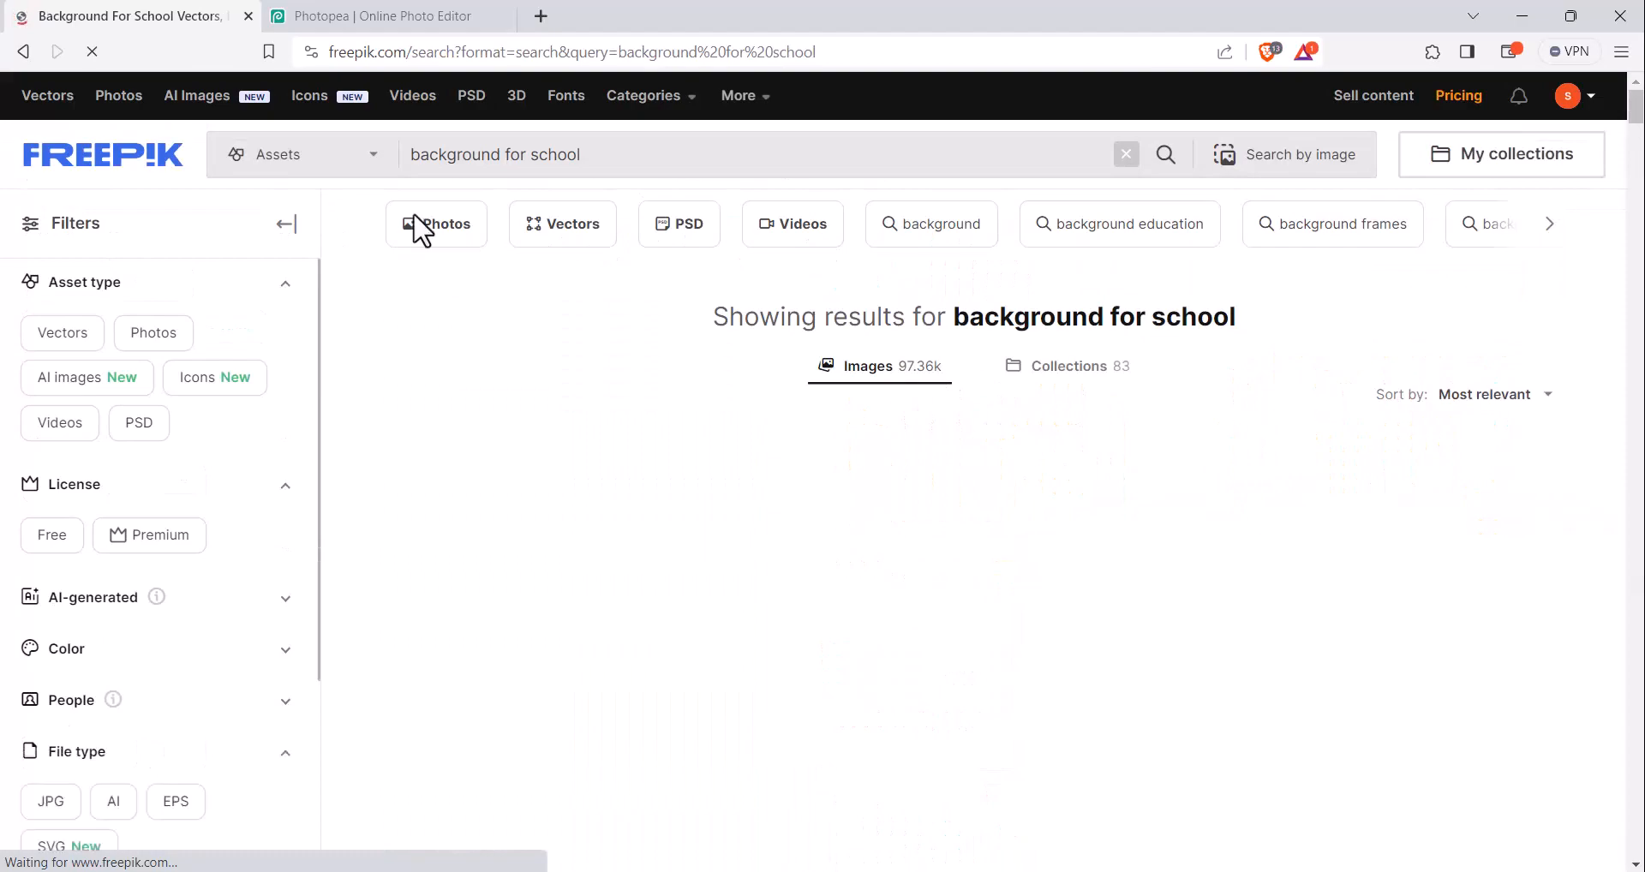
pyautogui.scroll(-20, 701, 437)
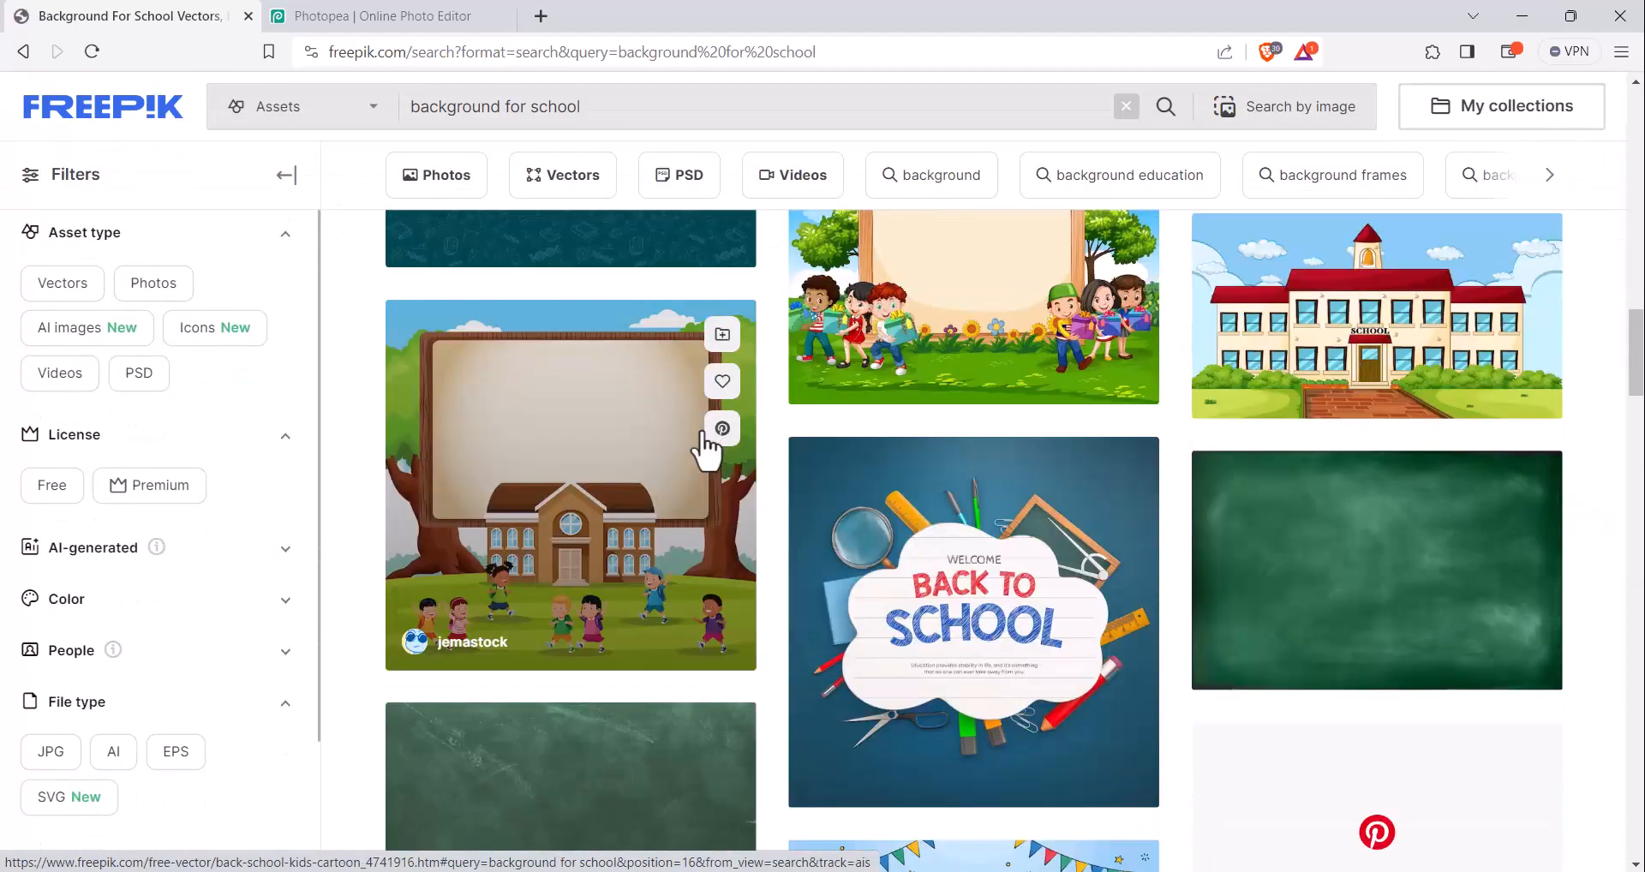
pyautogui.scroll(-8, 697, 447)
pyautogui.scroll(7, 697, 447)
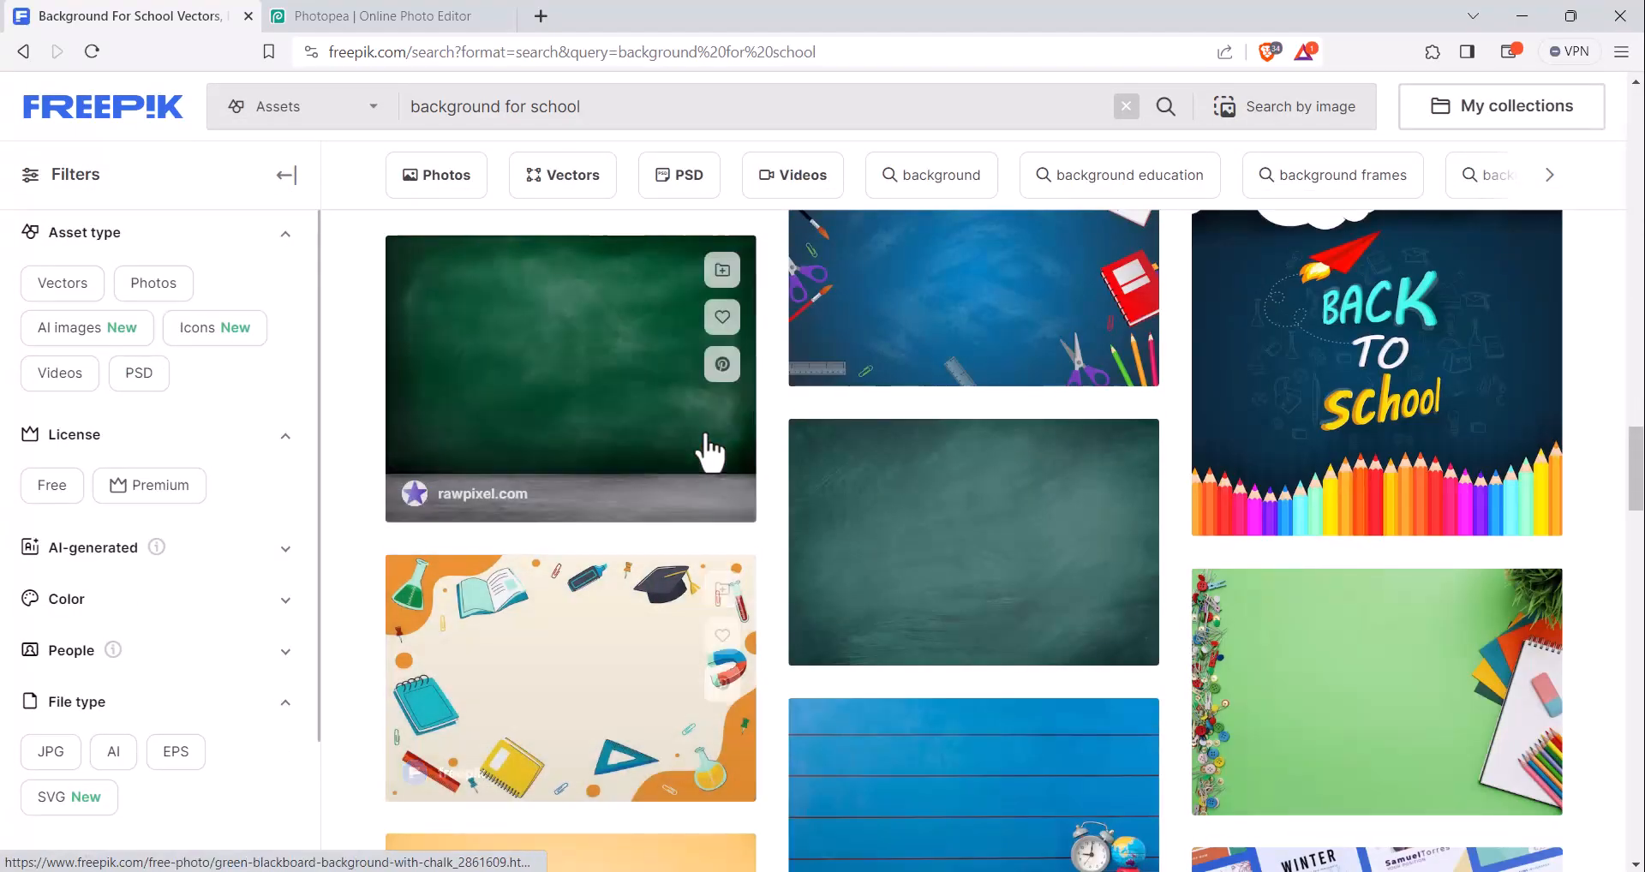
# Switch to Photopea and try to load the human set image from the powerpoint images folder
pyautogui.click(412, 19)
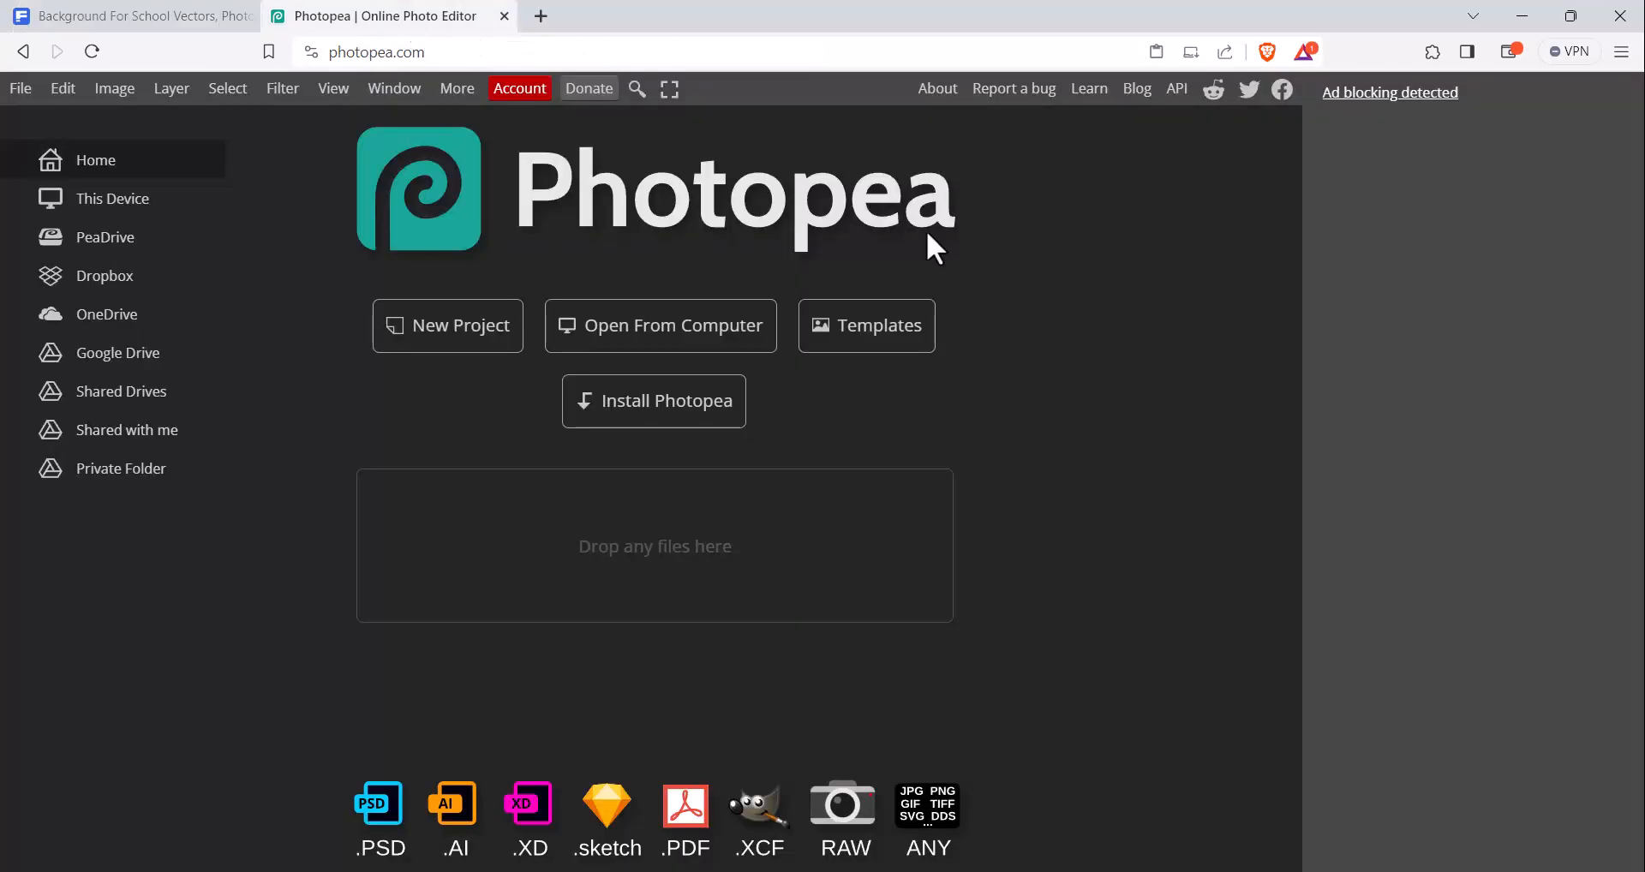
pyautogui.hotkey('alt', 'Tab')
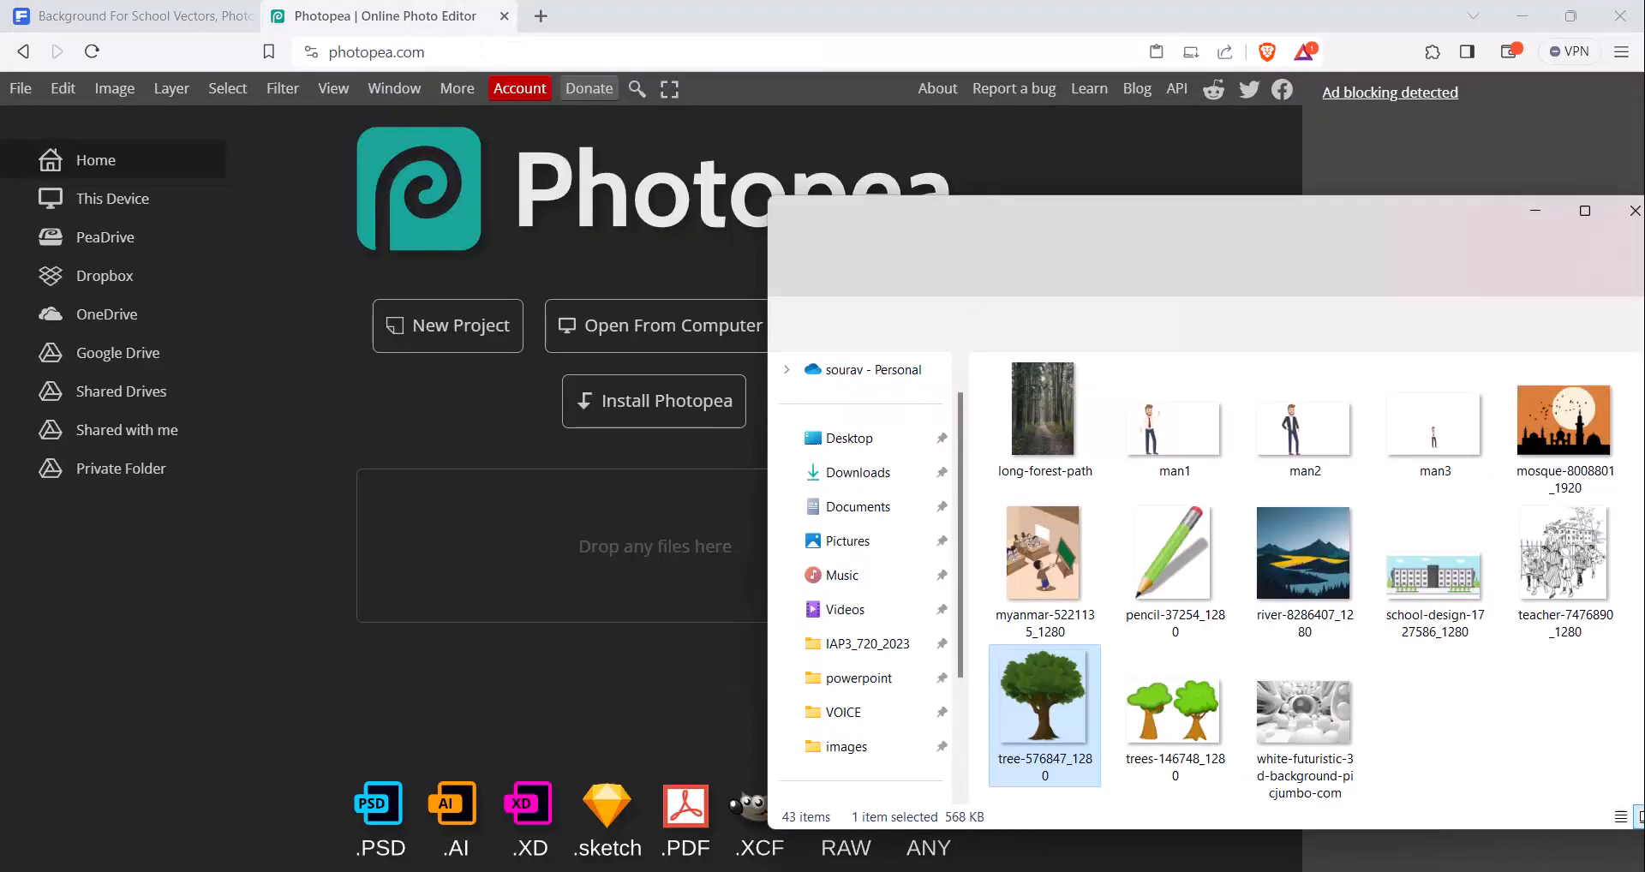
pyautogui.scroll(3, 1122, 765)
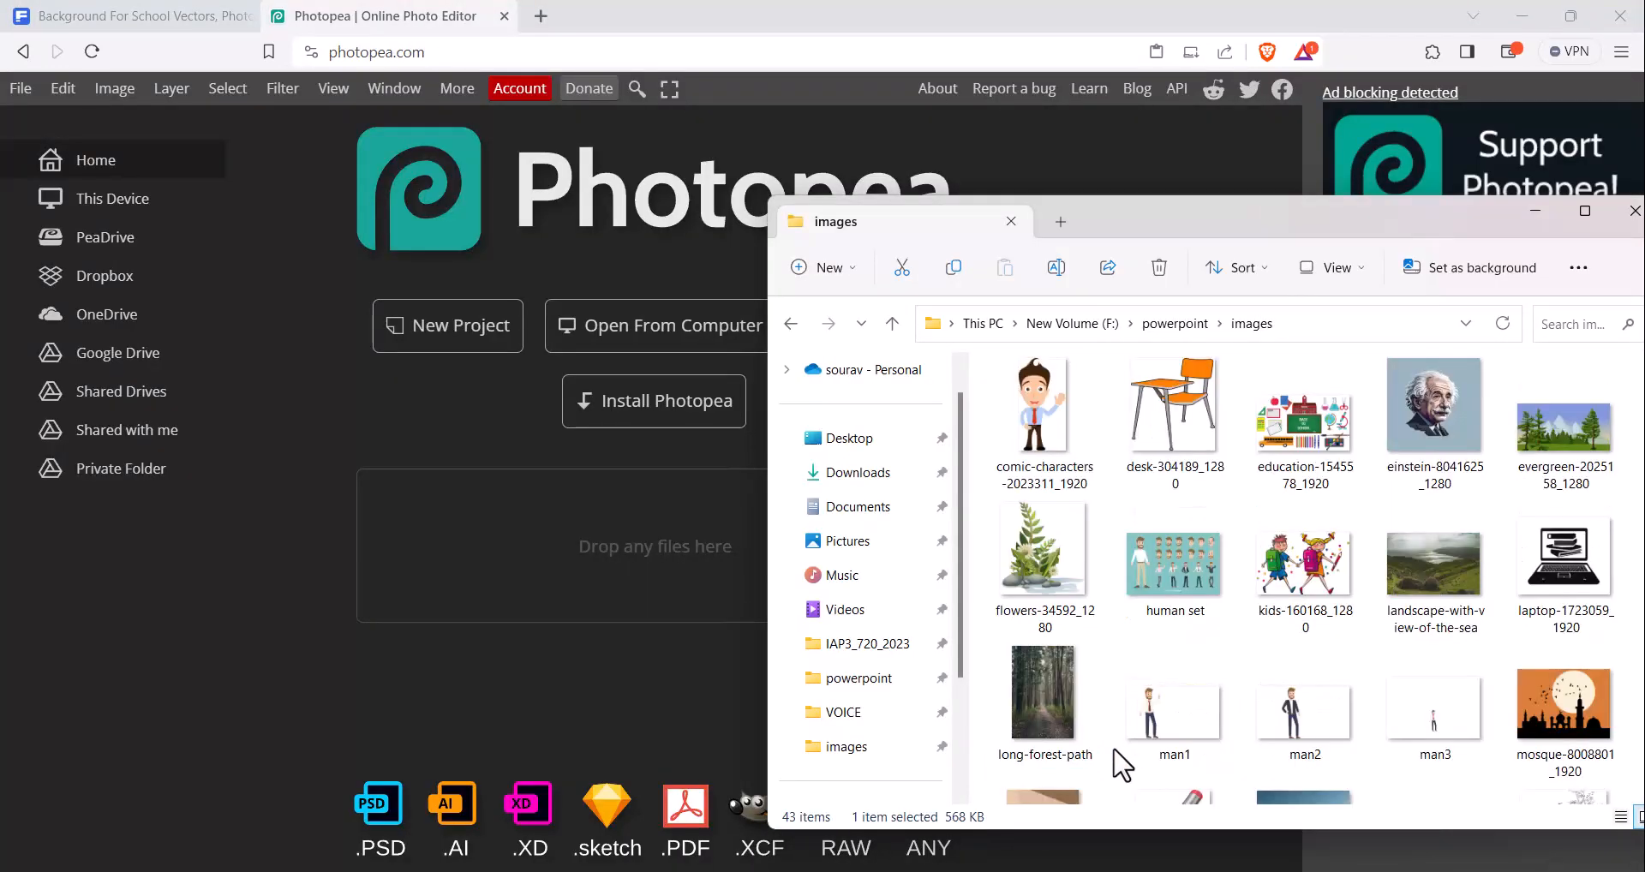
pyautogui.click(1170, 552)
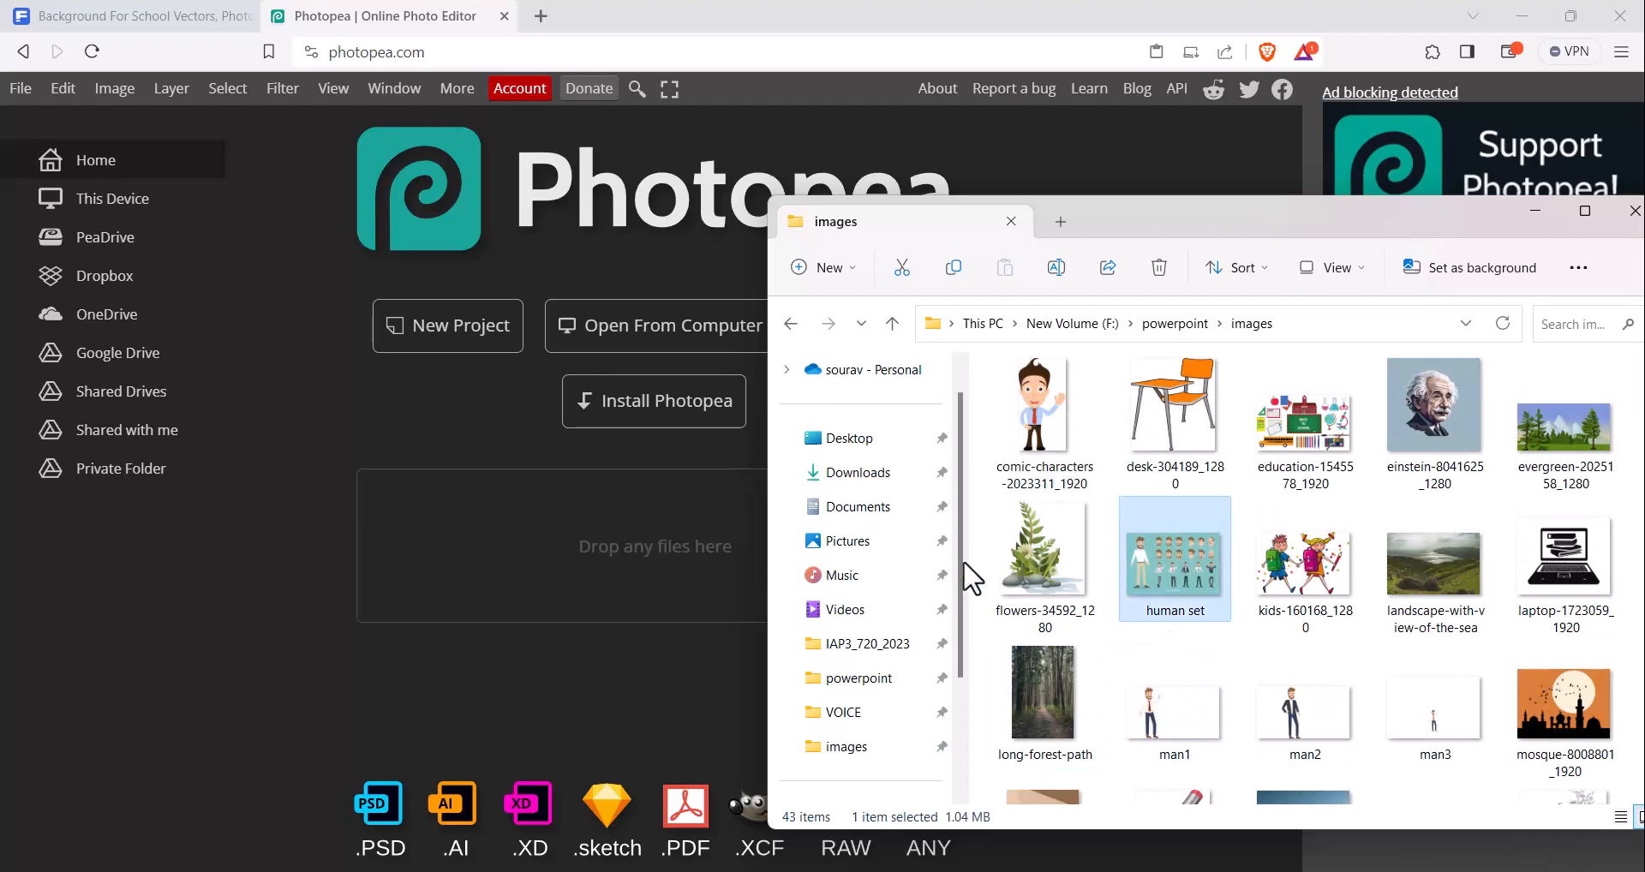
pyautogui.moveTo(970, 576); pyautogui.dragTo(705, 584)
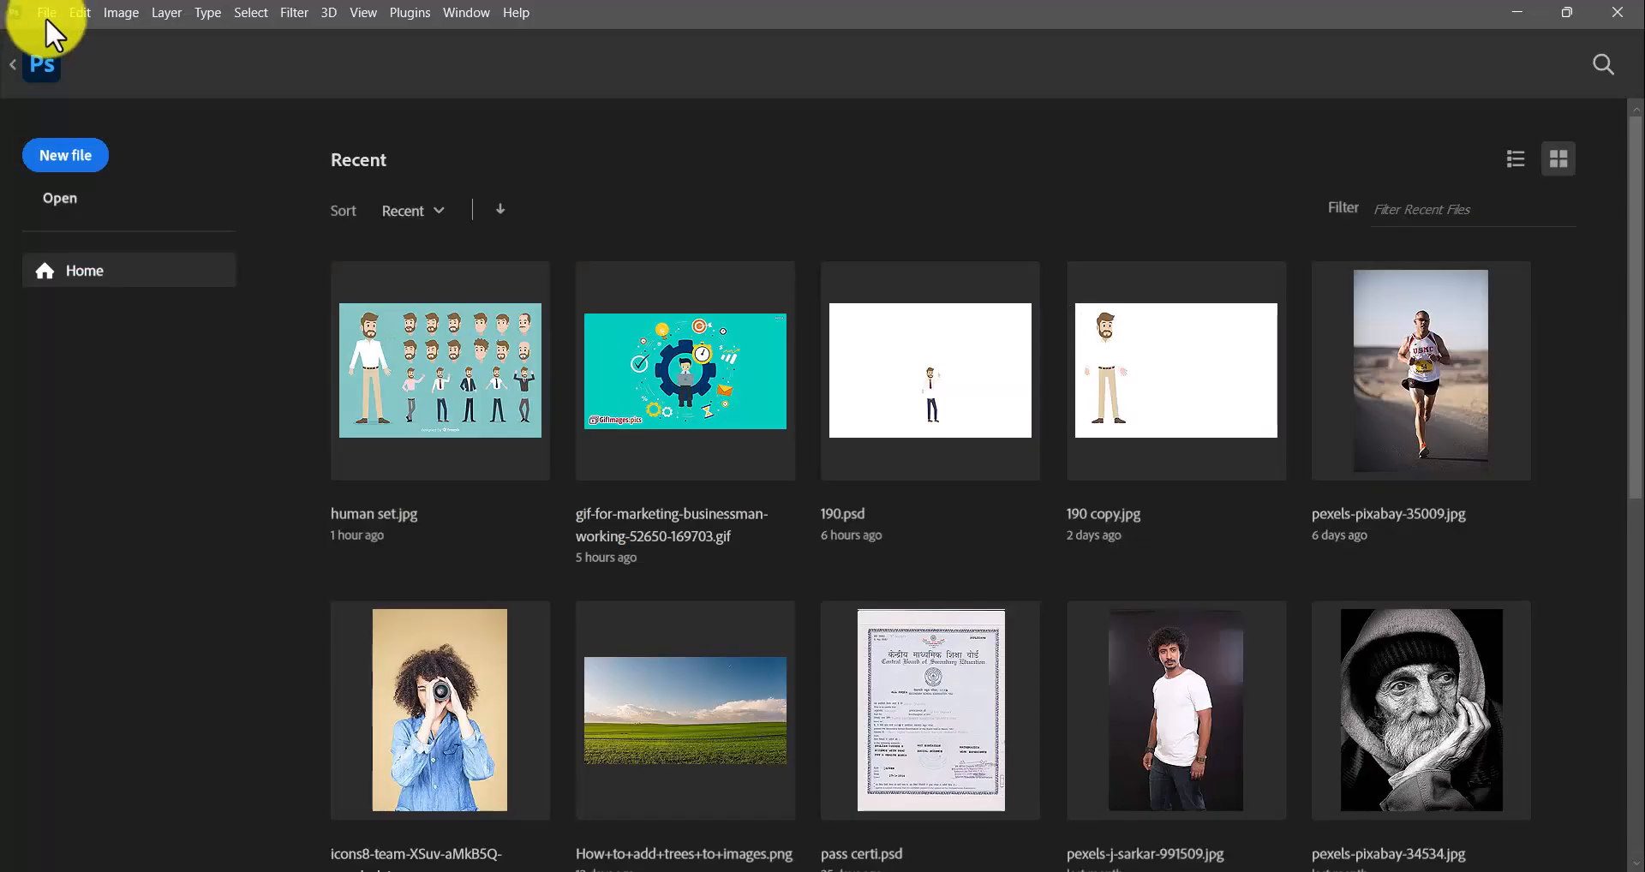
# In Photoshop, open the recent file human set.jpg and unlock its background layer
pyautogui.click(428, 386)
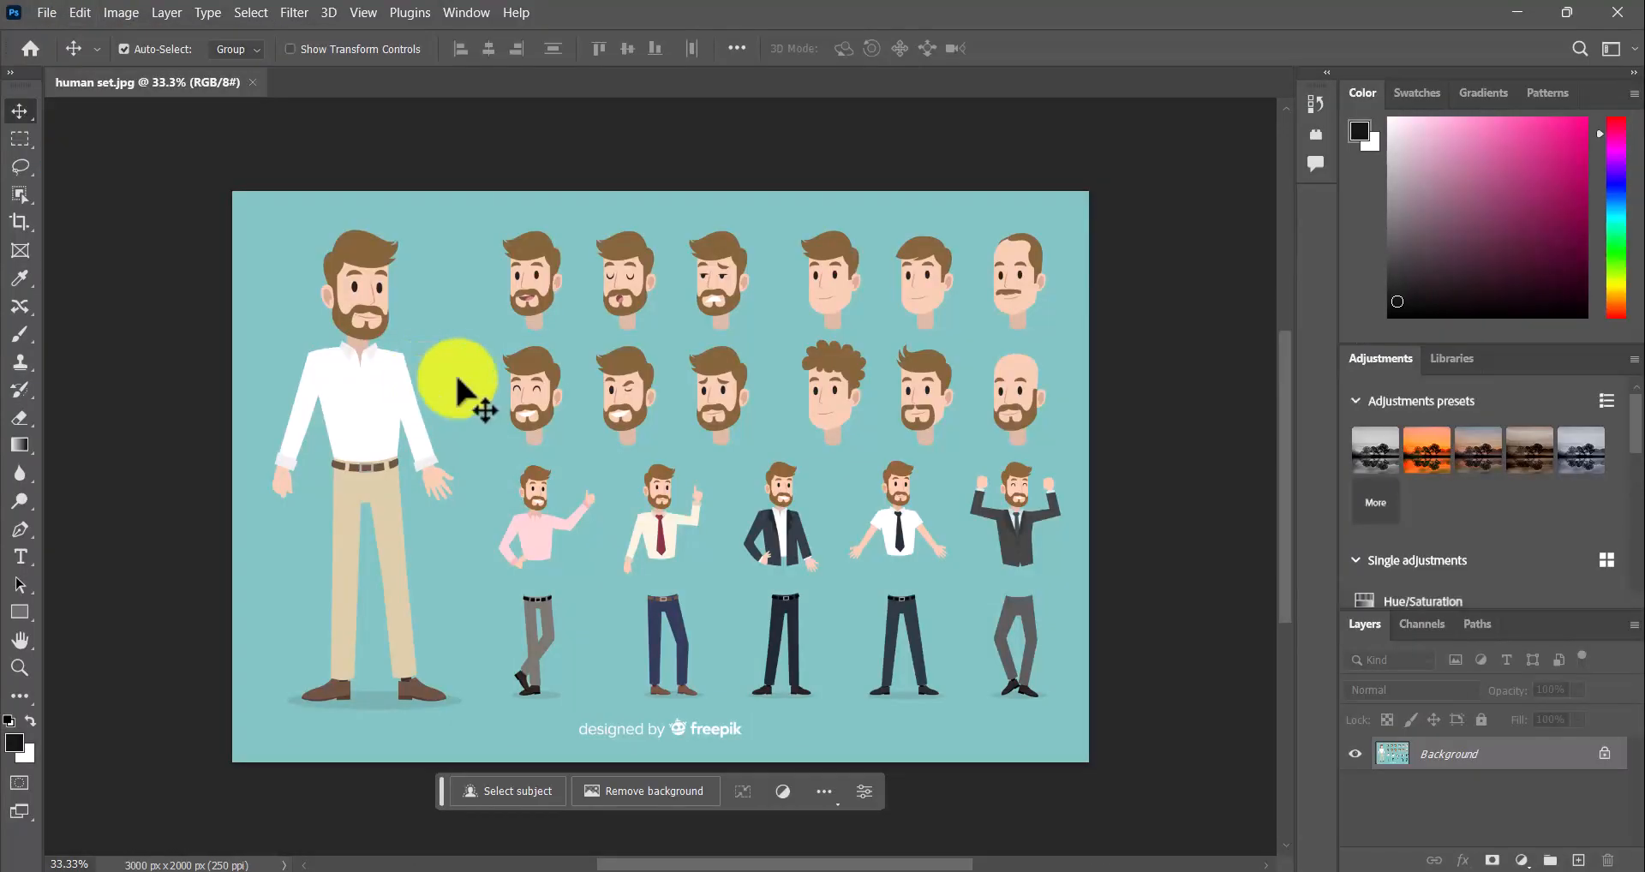
pyautogui.click(1605, 754)
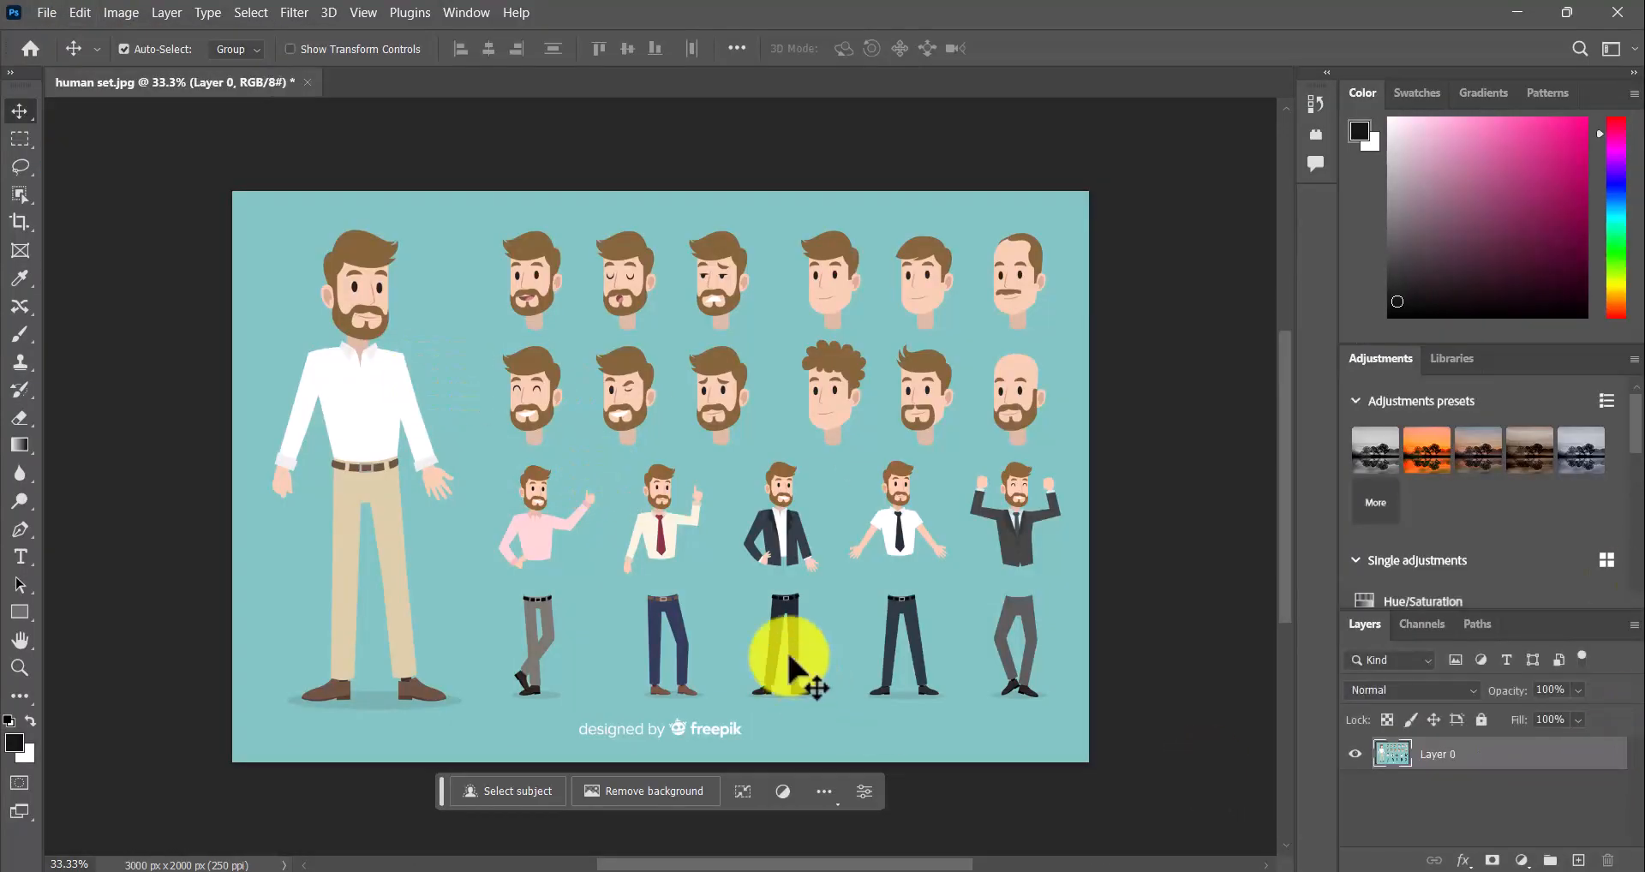
# Select the cream-shirted, red-tied man's upper body with the Object Selection tool and place it on a new layer
pyautogui.click(19, 195)
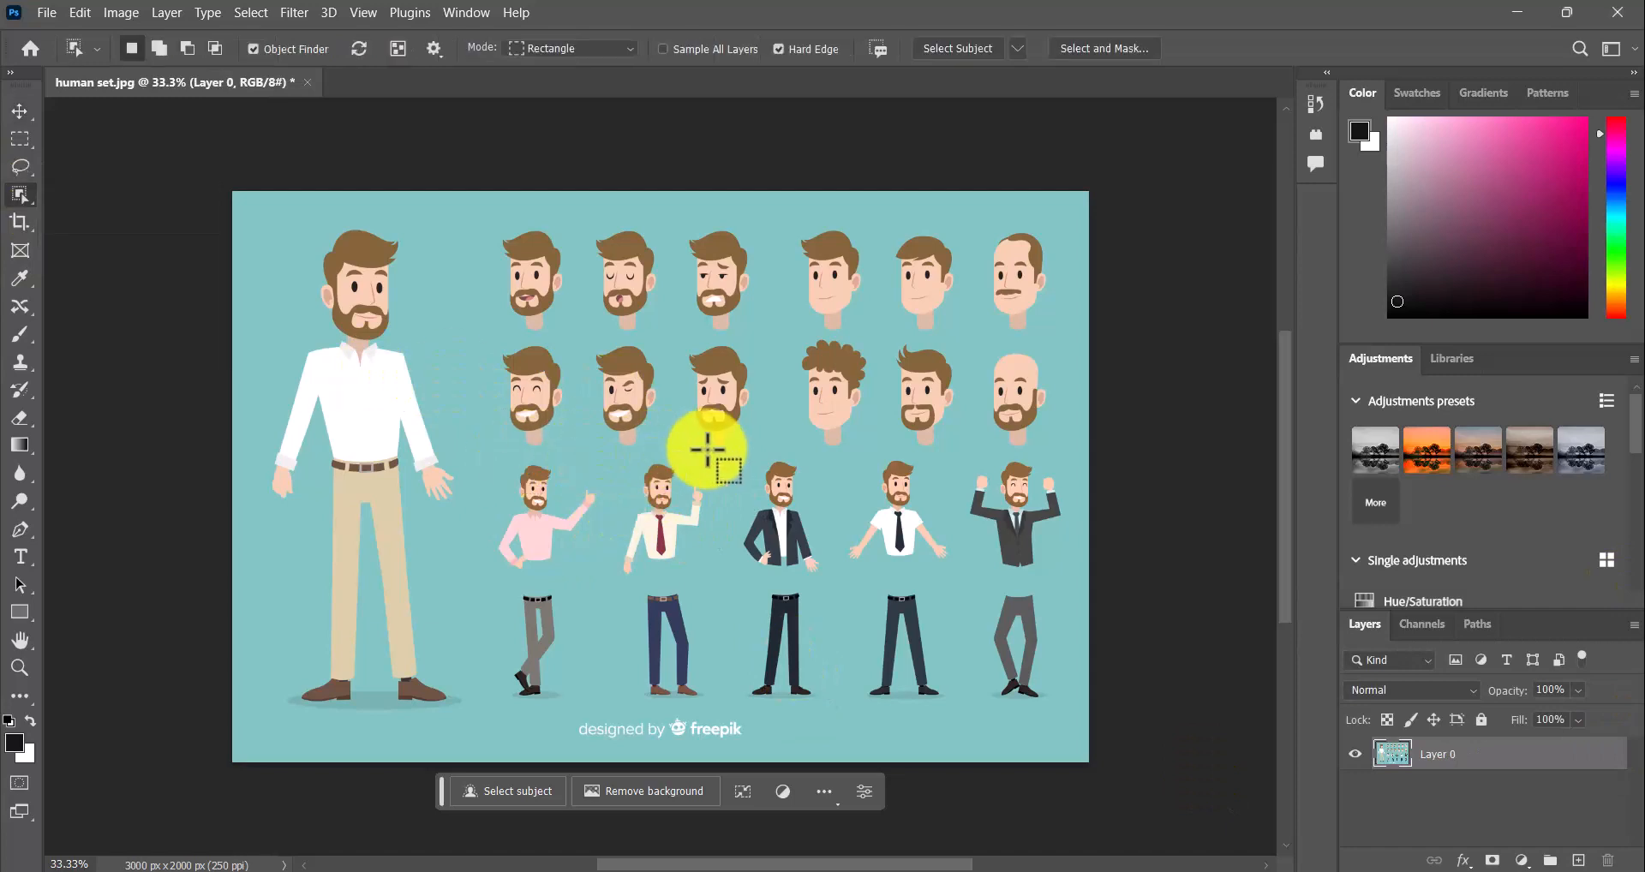
pyautogui.moveTo(610, 458); pyautogui.dragTo(721, 581)
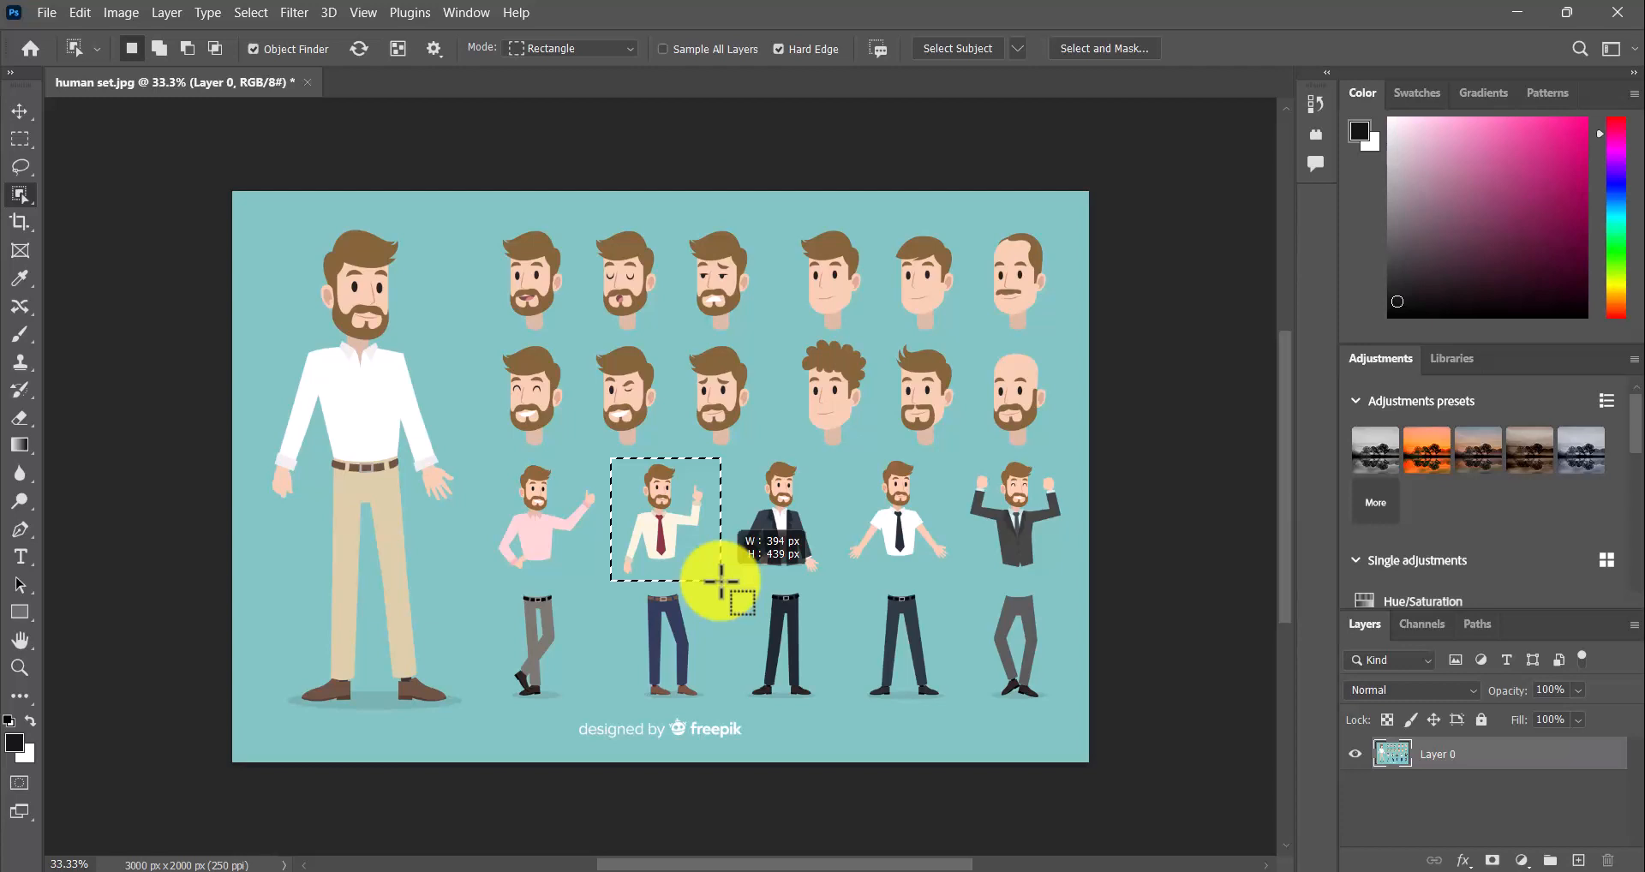
pyautogui.moveTo(720, 581); pyautogui.dragTo(720, 582)
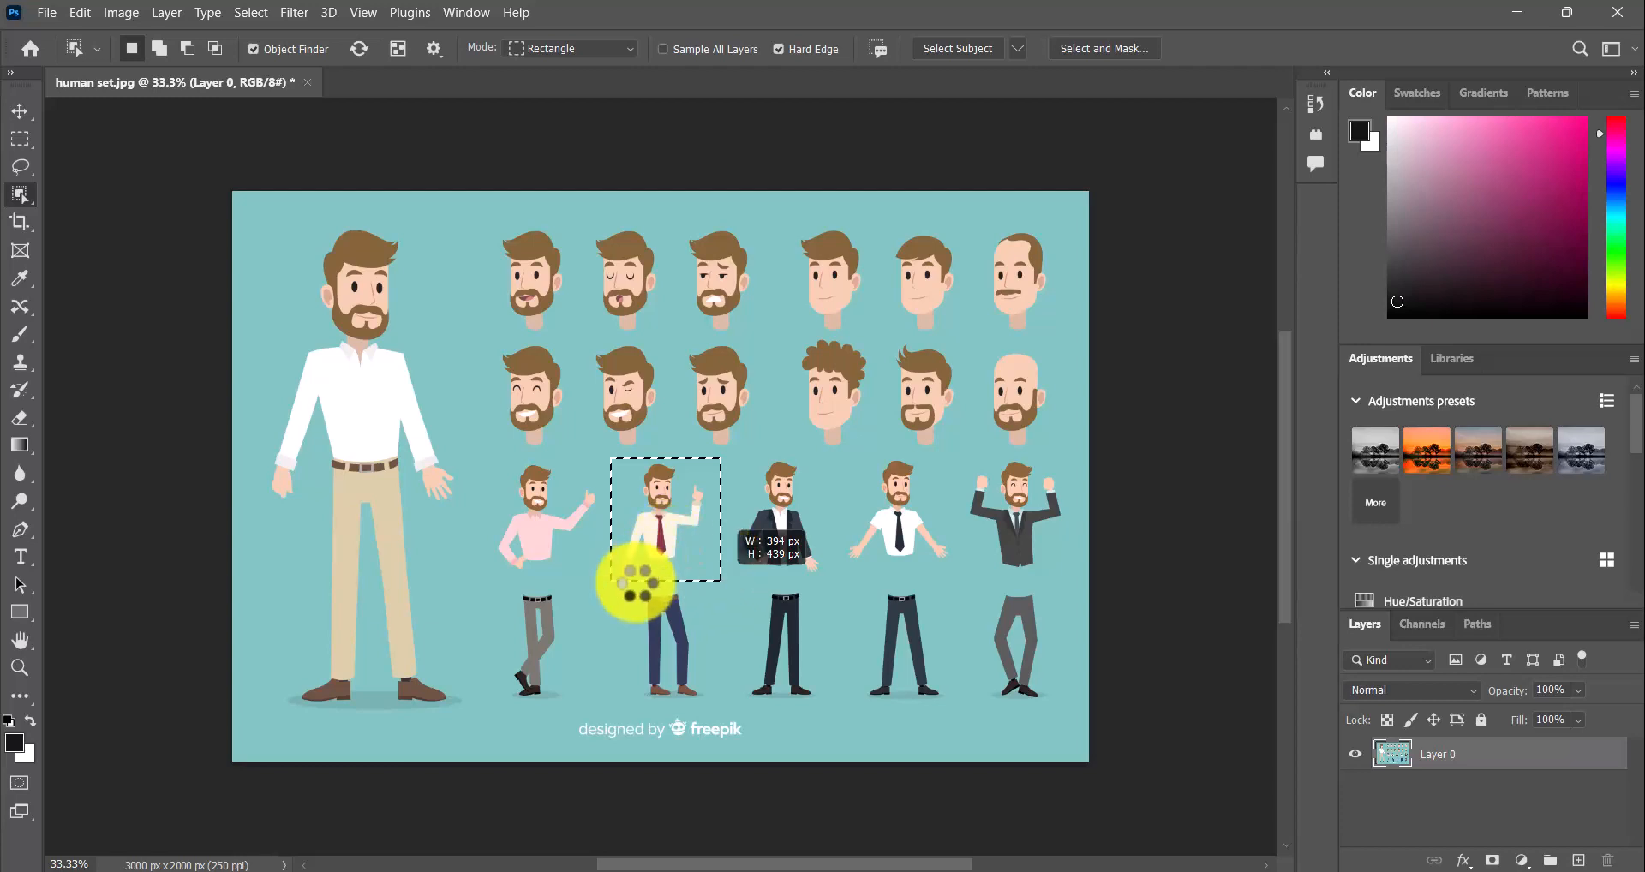
pyautogui.rightClick(653, 537)
pyautogui.click(730, 291)
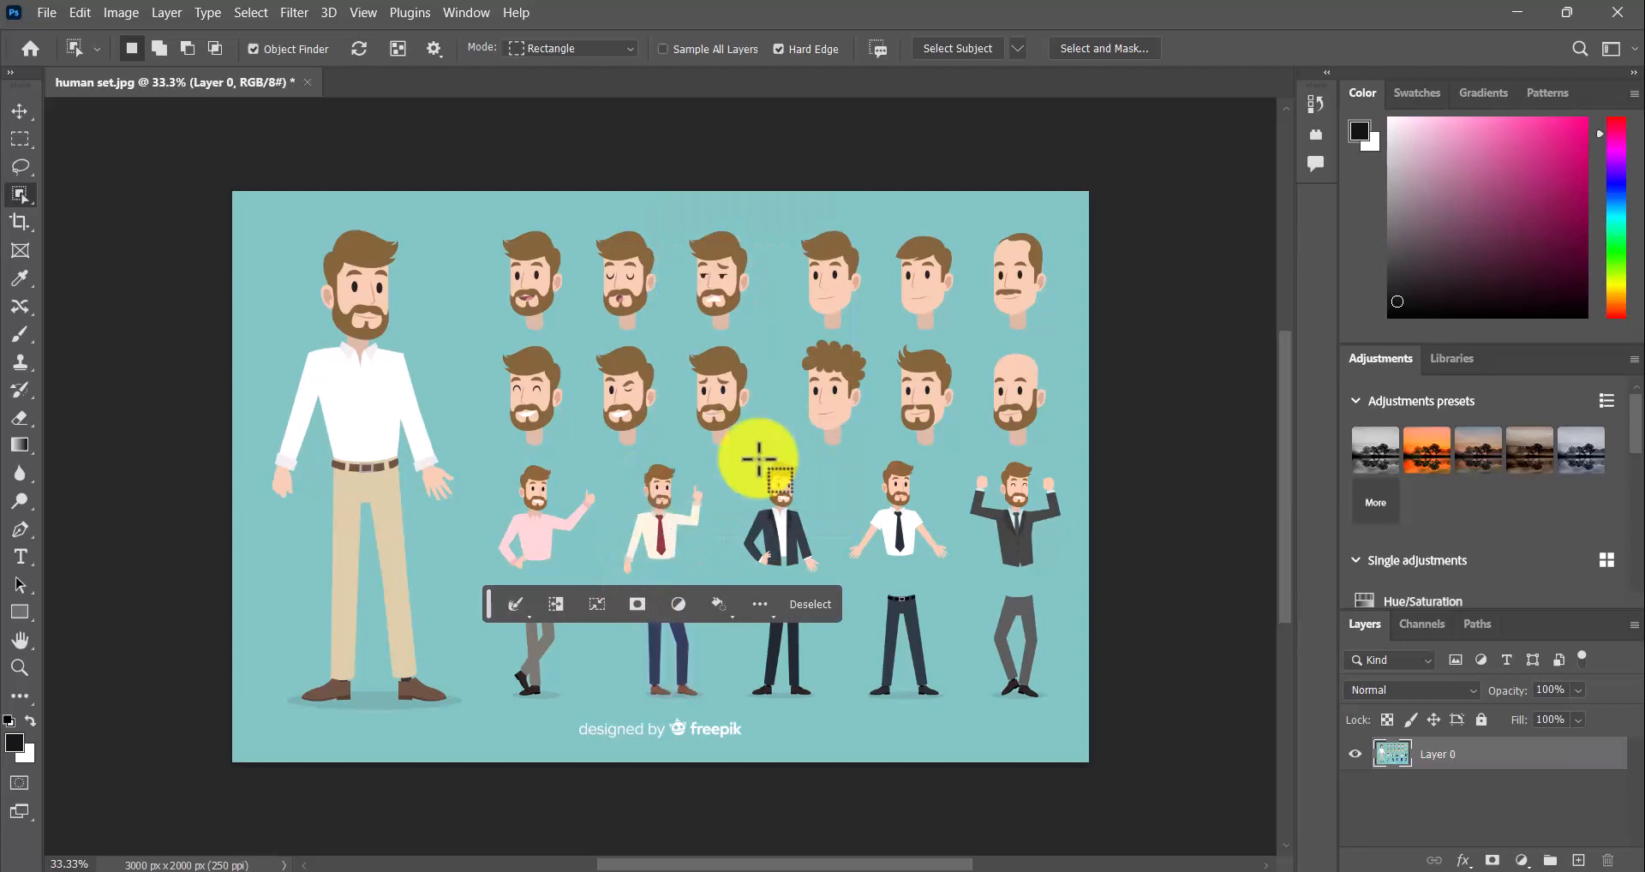
# Select the navy trousers and shoes below that torso, copy them to a new layer, and hide the original artwork layer
pyautogui.moveTo(626, 591); pyautogui.dragTo(719, 703)
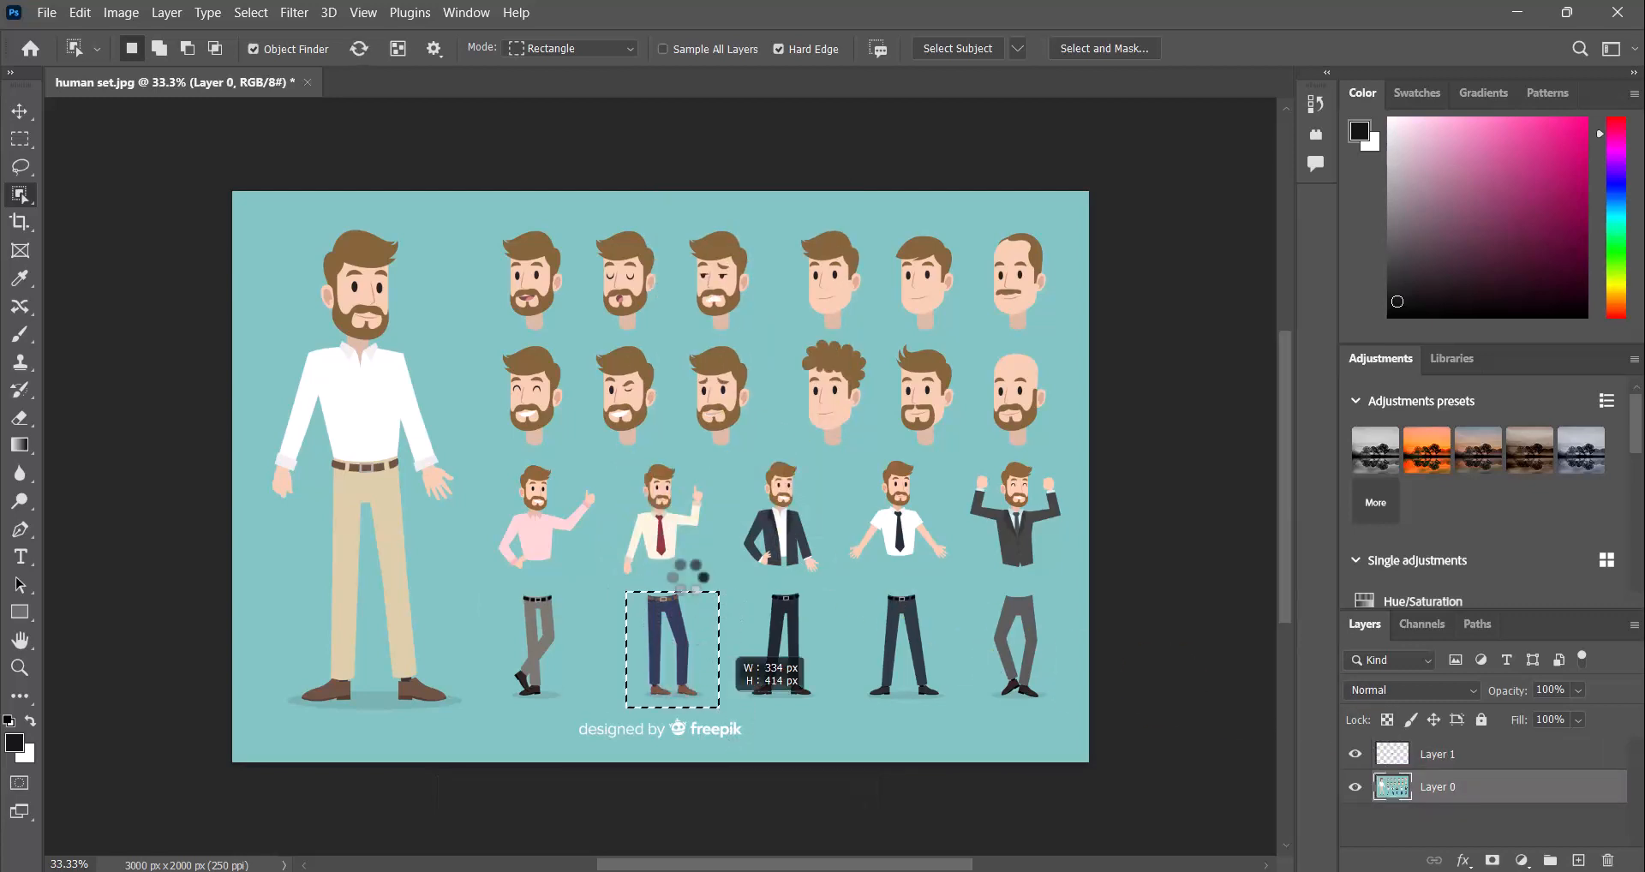
pyautogui.rightClick(658, 610)
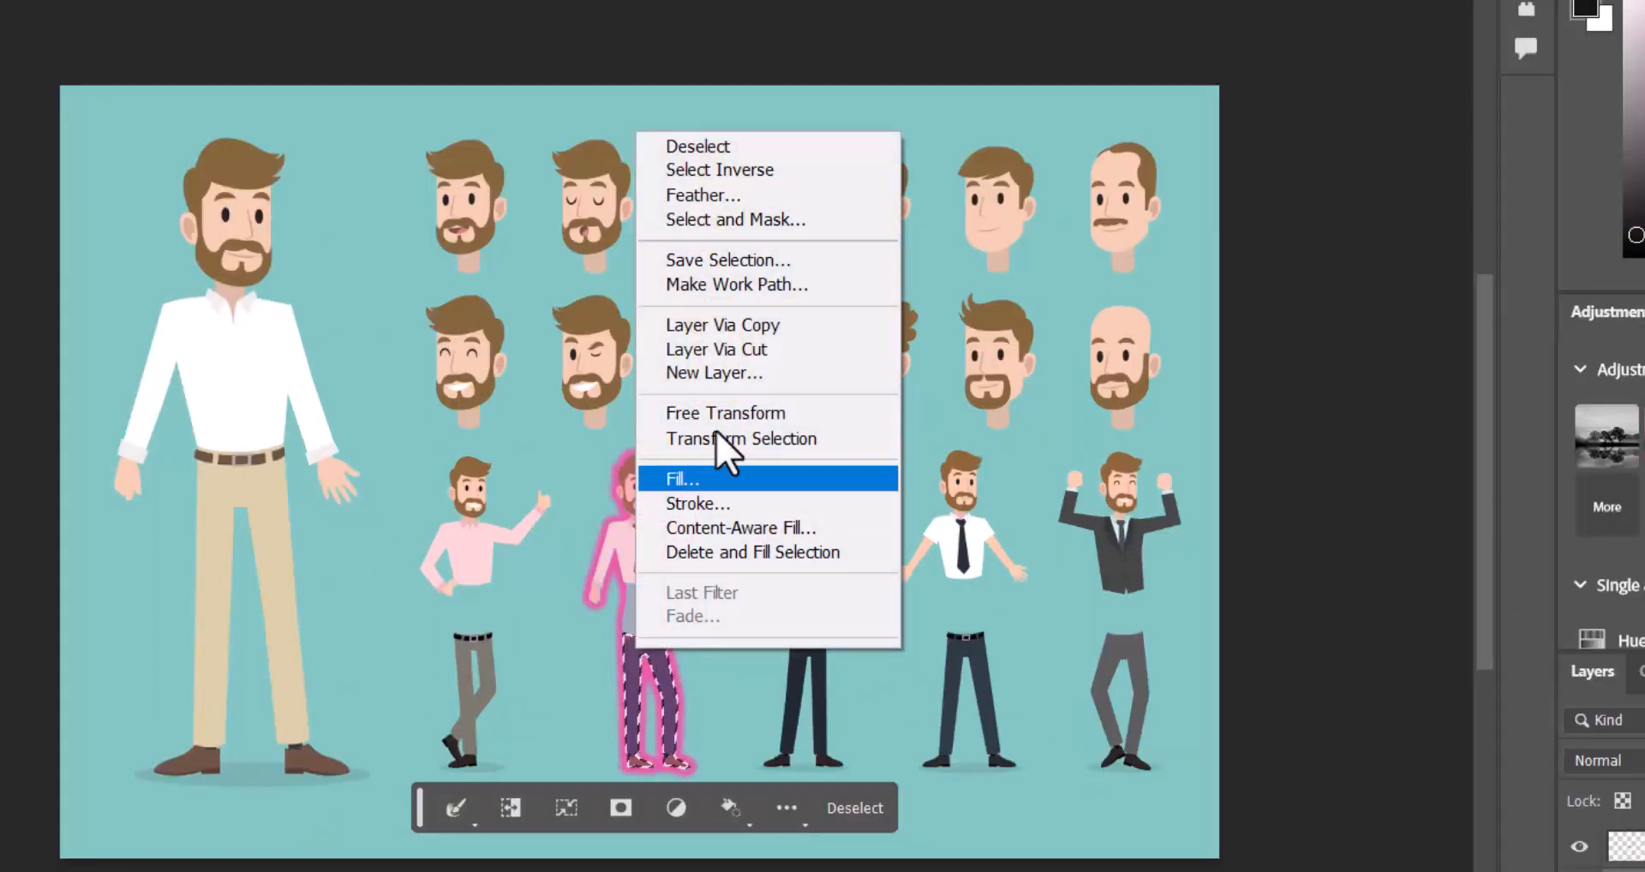
pyautogui.click(788, 323)
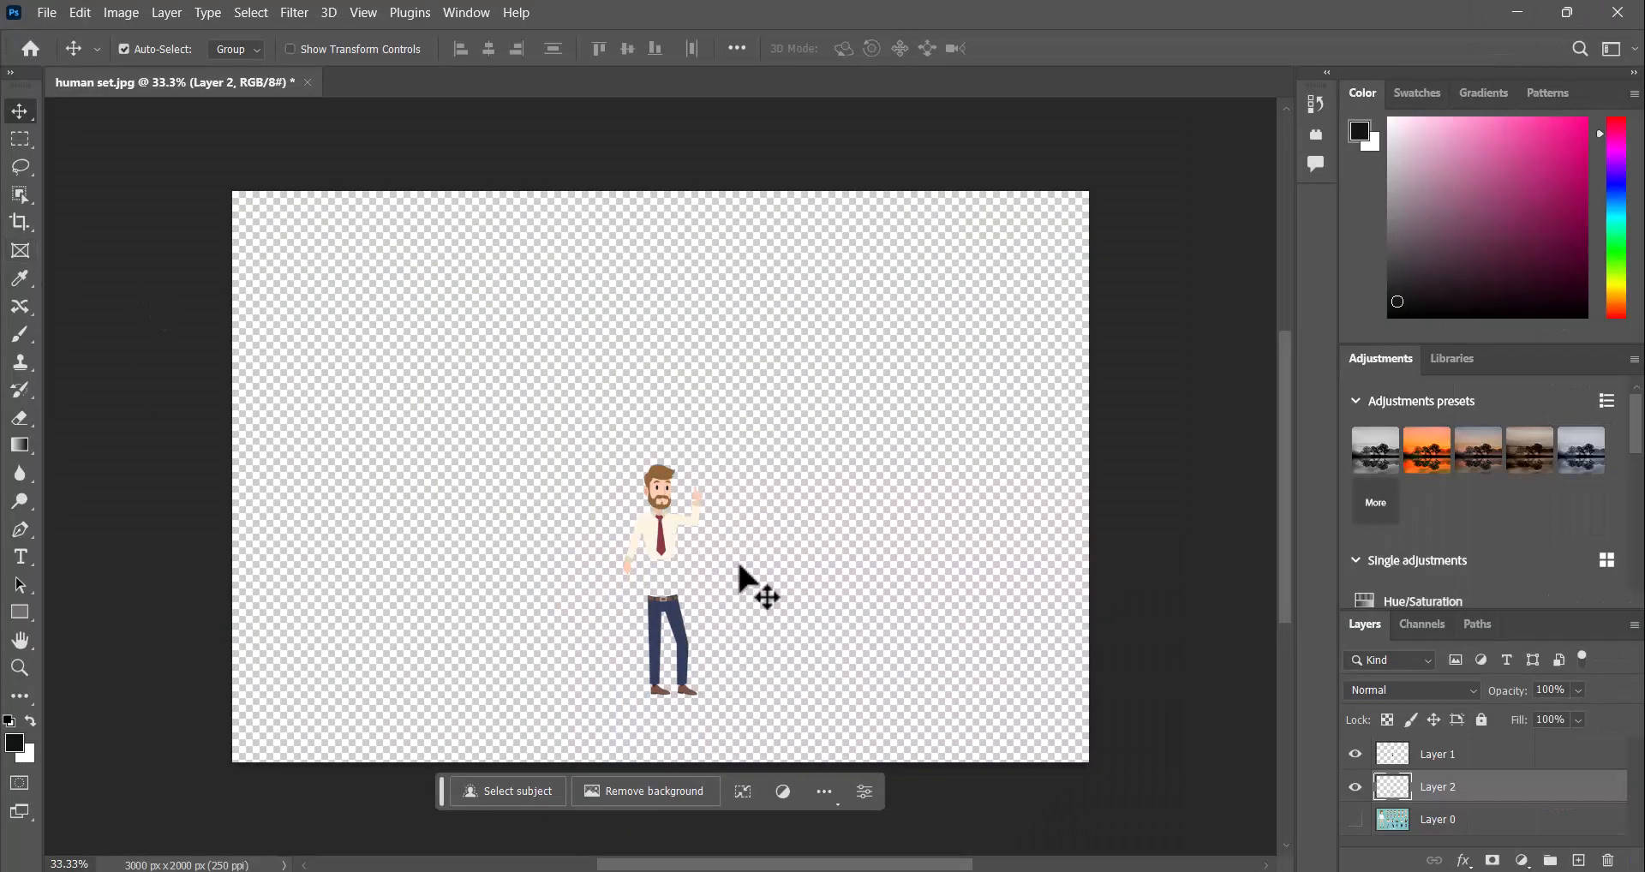
# Move the torso down to meet the trousers' belt and place a slightly offset duplicate of it on top
pyautogui.scroll(5, 739, 566)
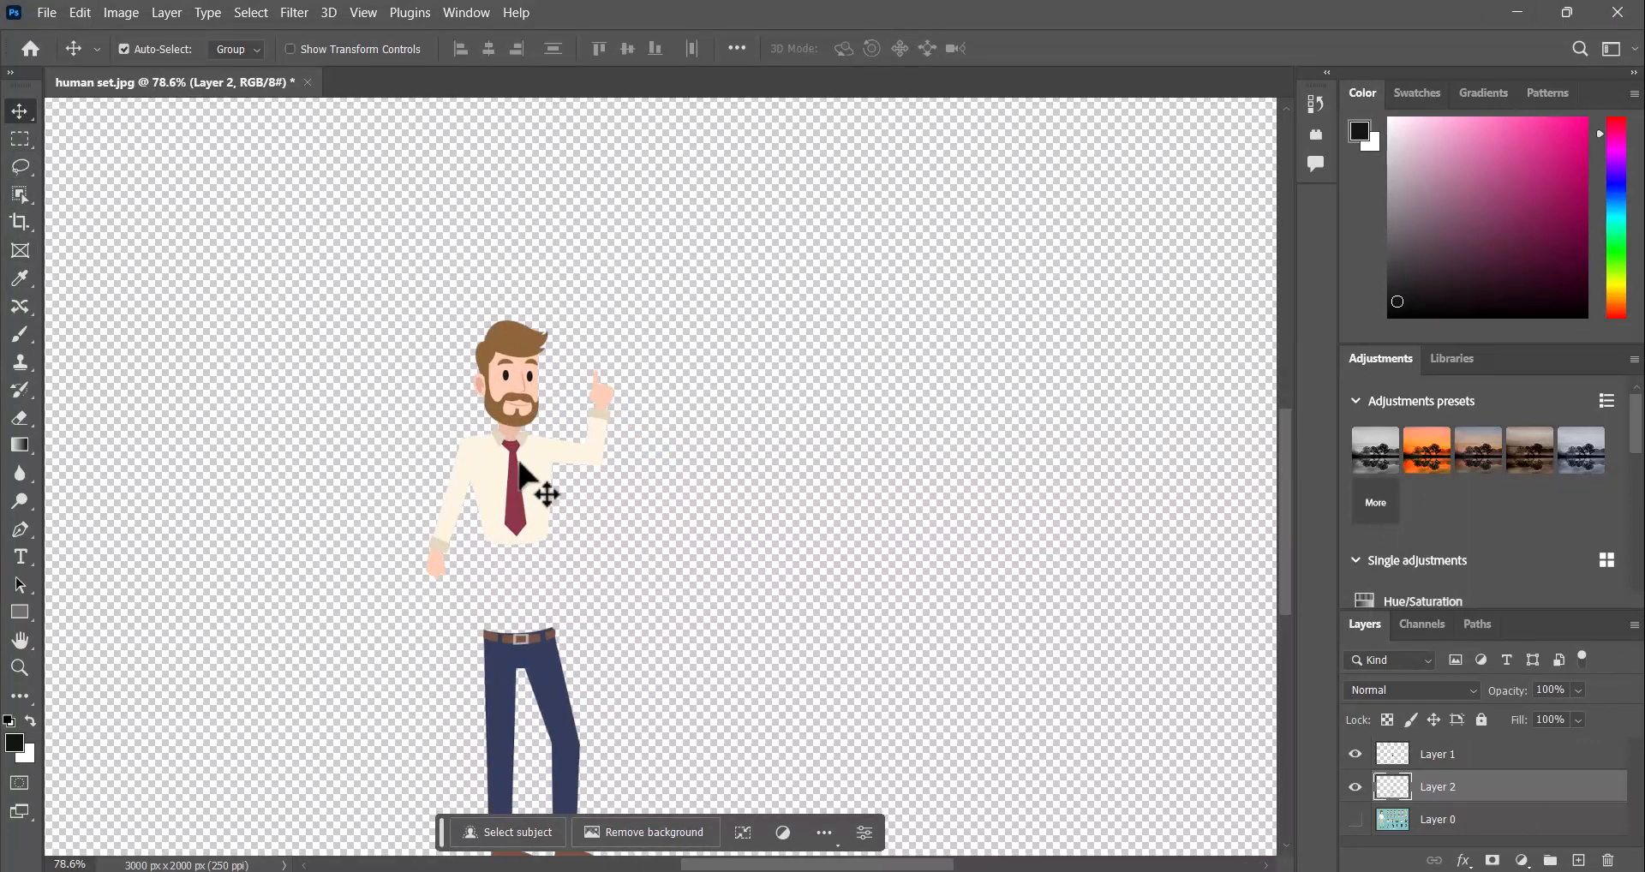
pyautogui.moveTo(520, 462); pyautogui.dragTo(509, 567)
pyautogui.scroll(4, 510, 567)
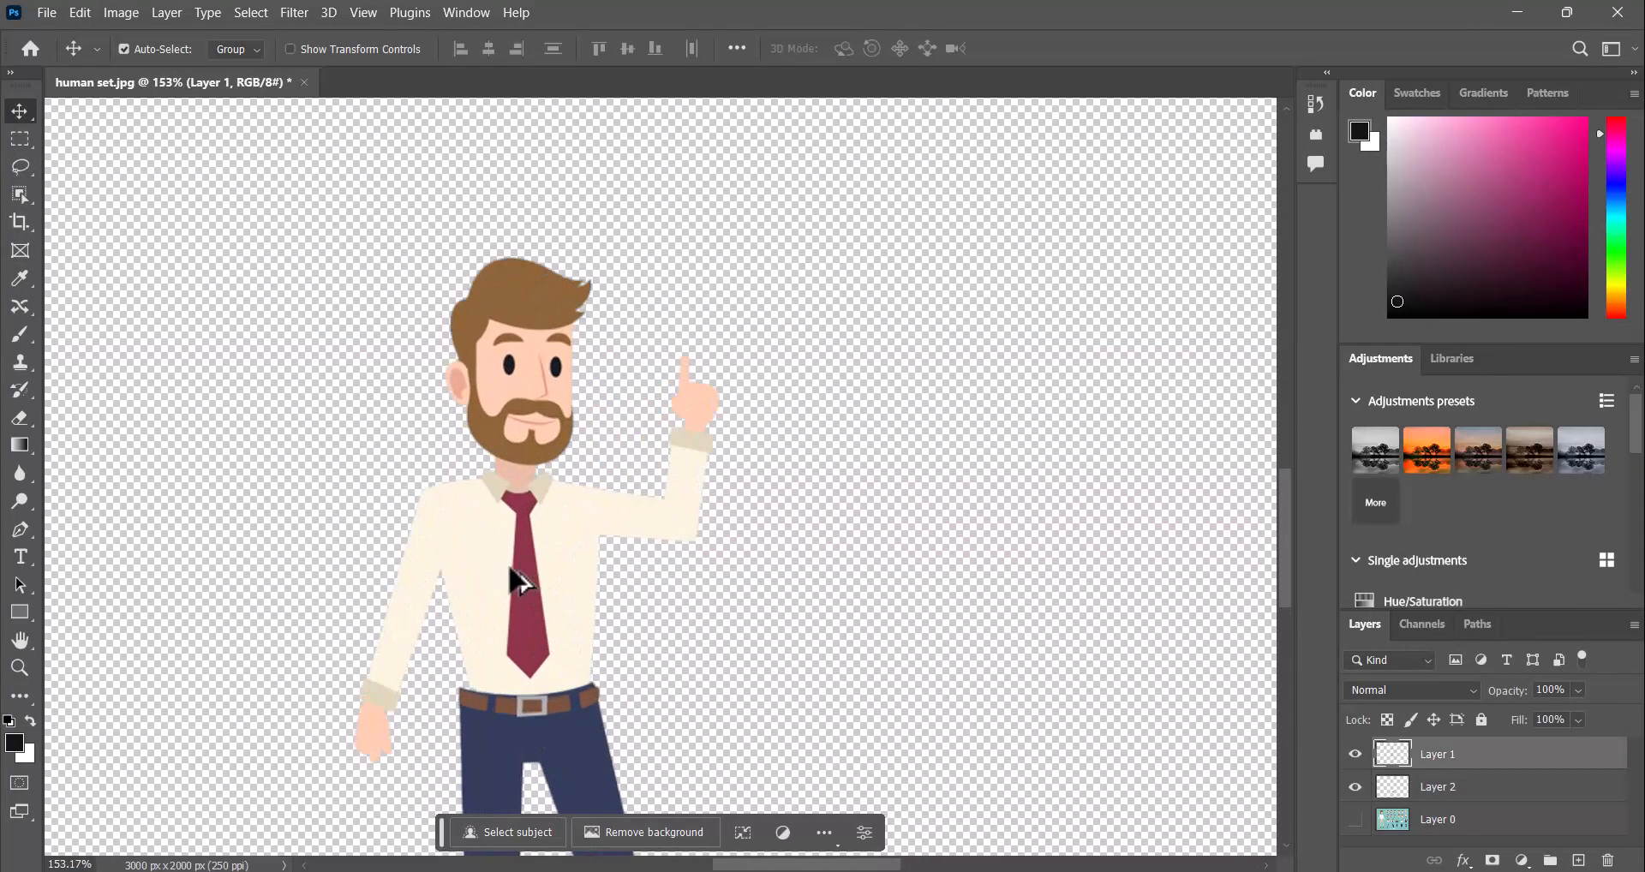
pyautogui.moveTo(550, 635); pyautogui.dragTo(546, 644)
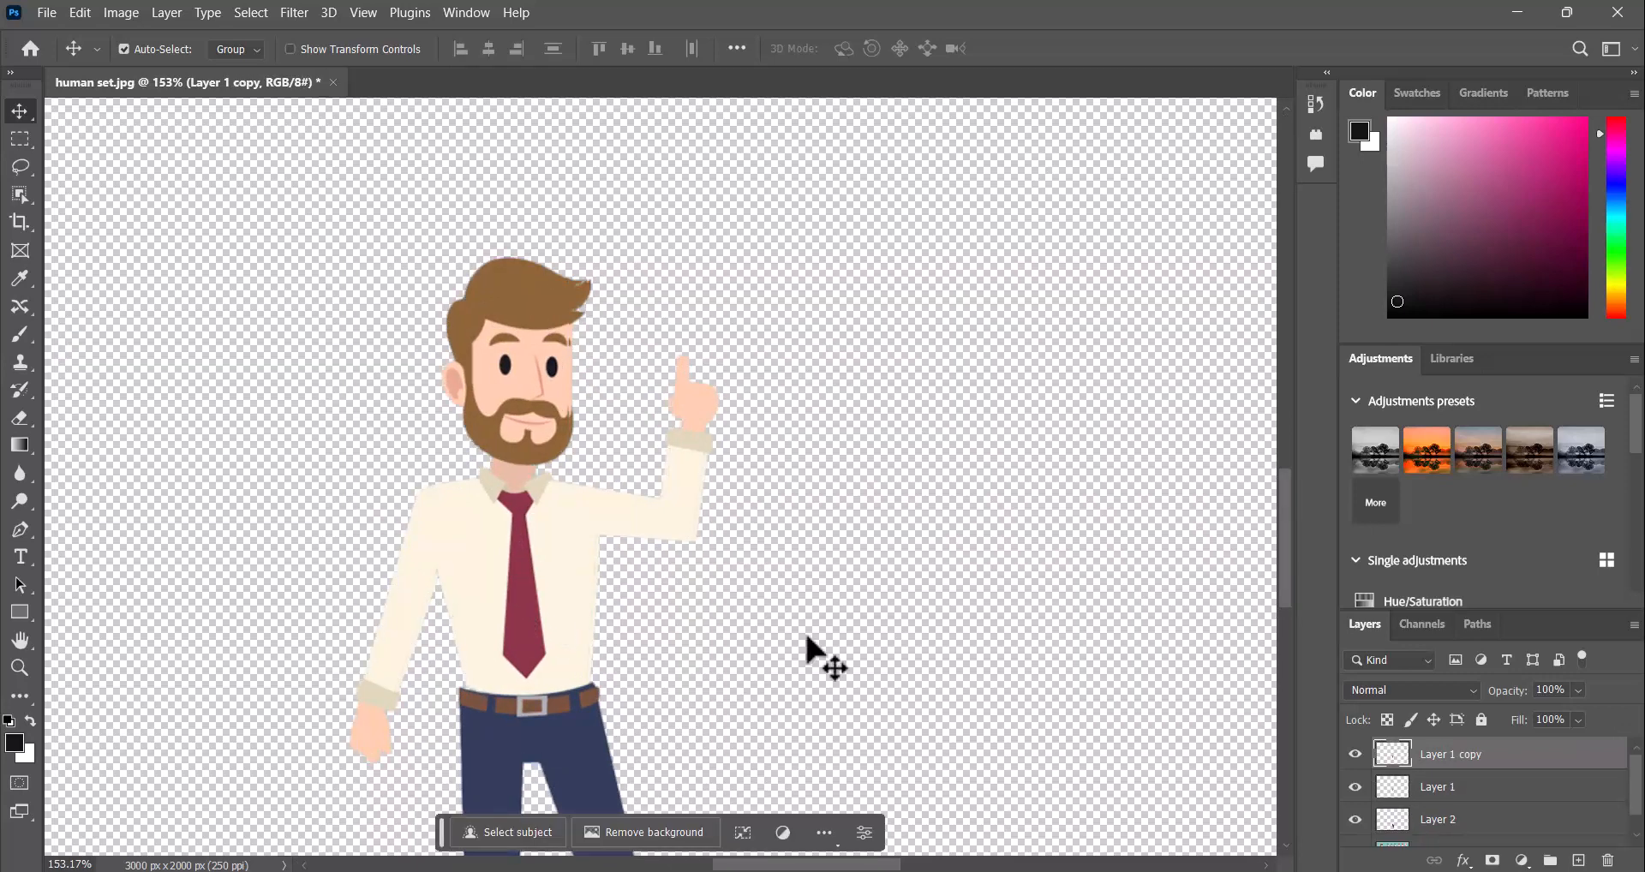
# Save a copy of the assembled figure as a JPEG named man in the images folder, at maximum quality 12
pyautogui.scroll(-4, 860, 598)
pyautogui.click(47, 12)
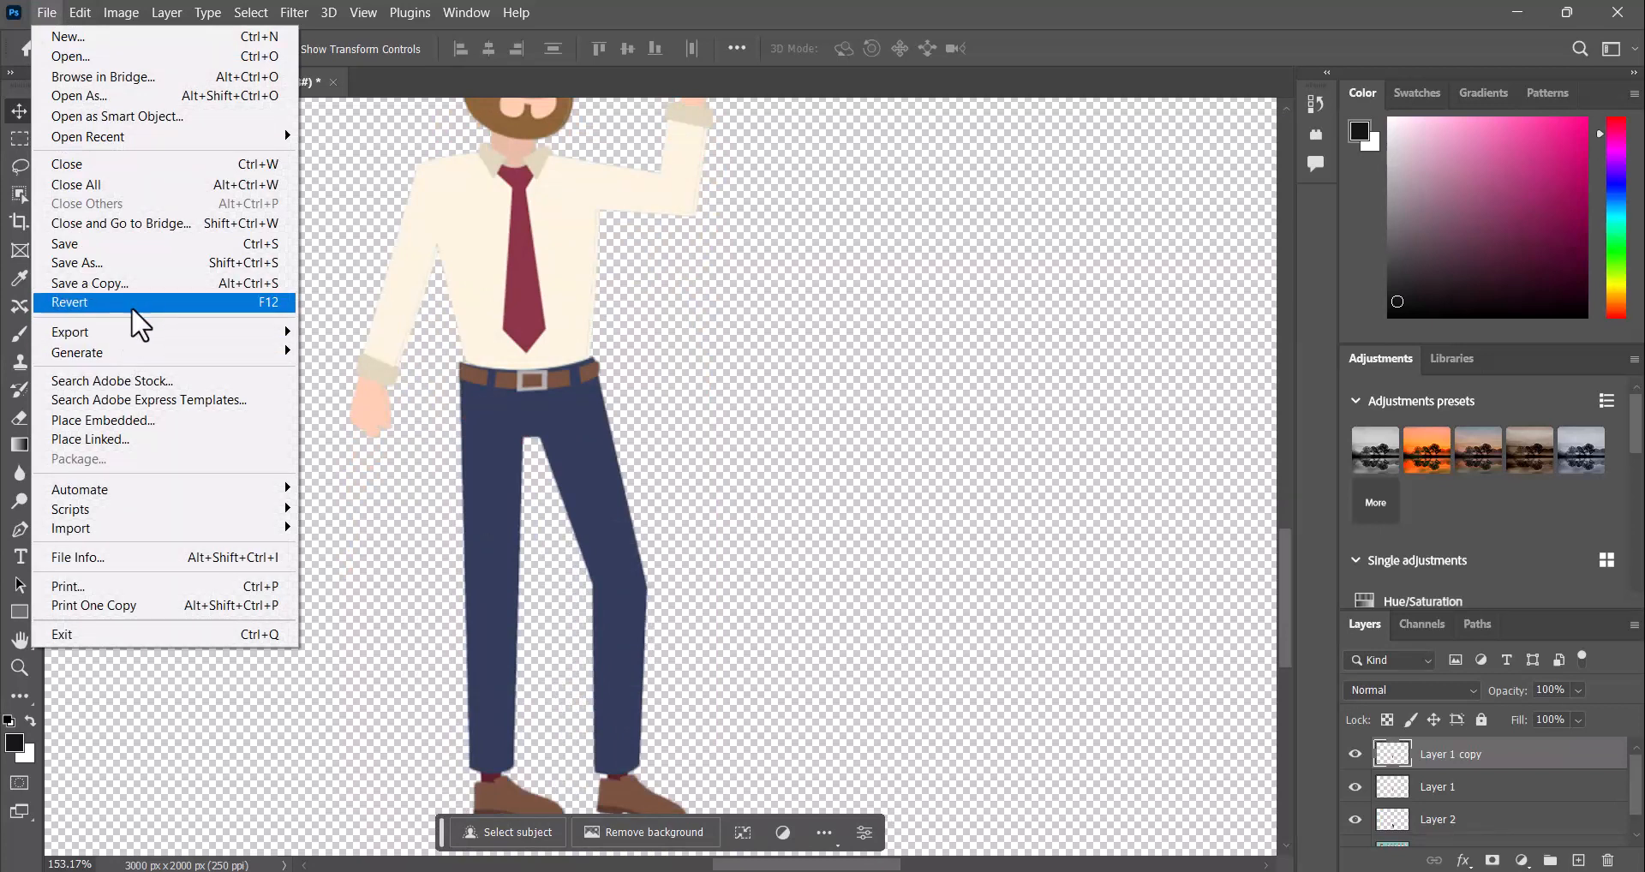
pyautogui.click(147, 285)
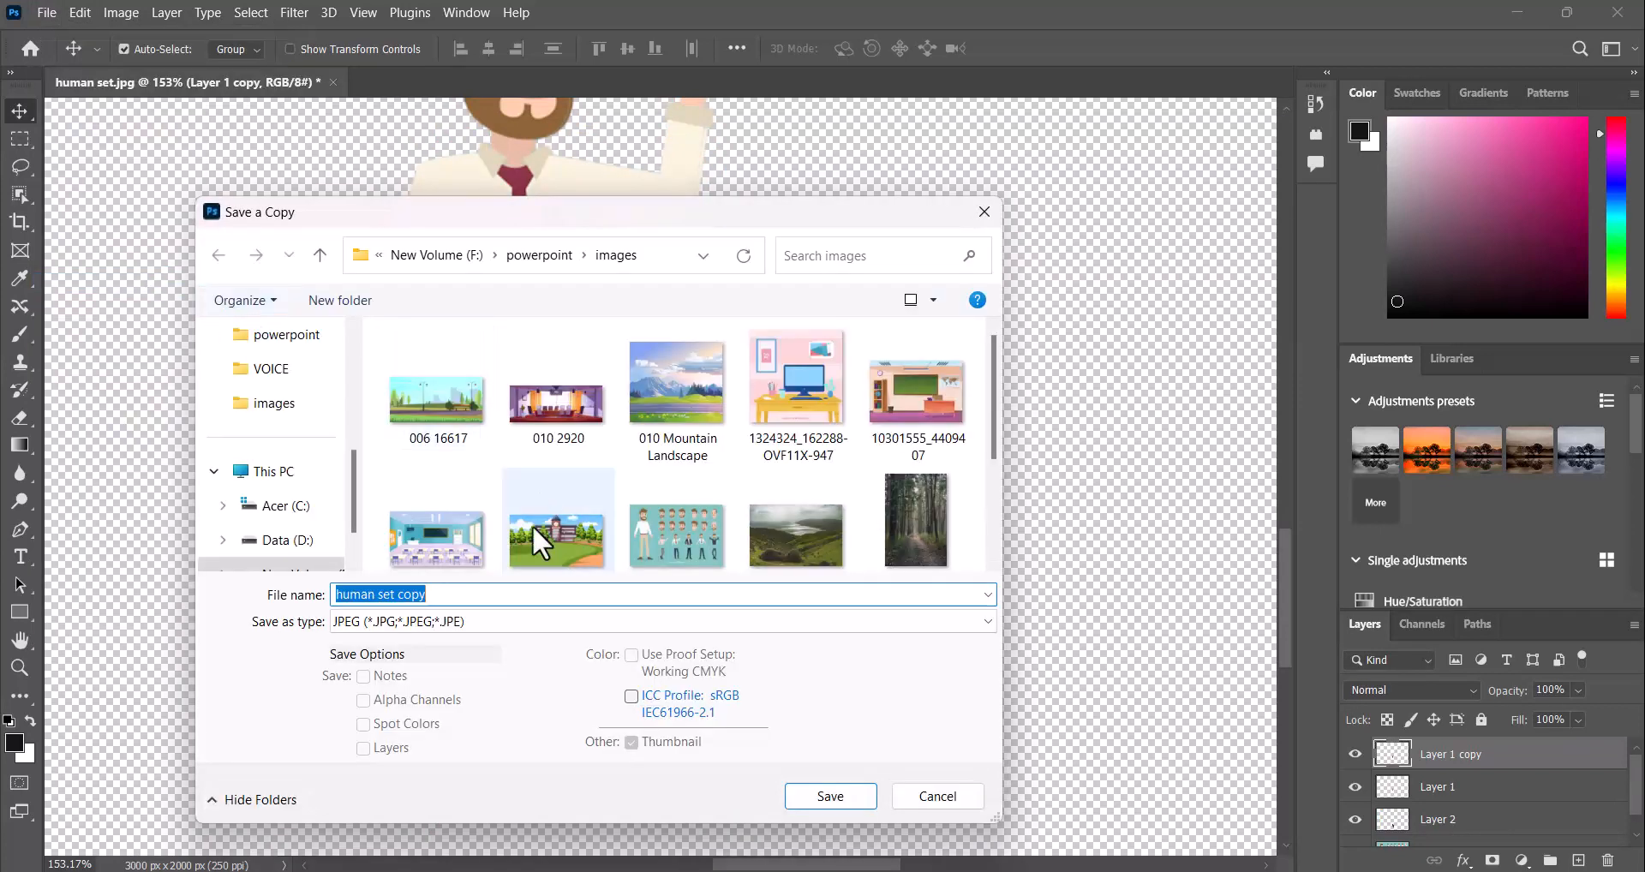
pyautogui.write('man')
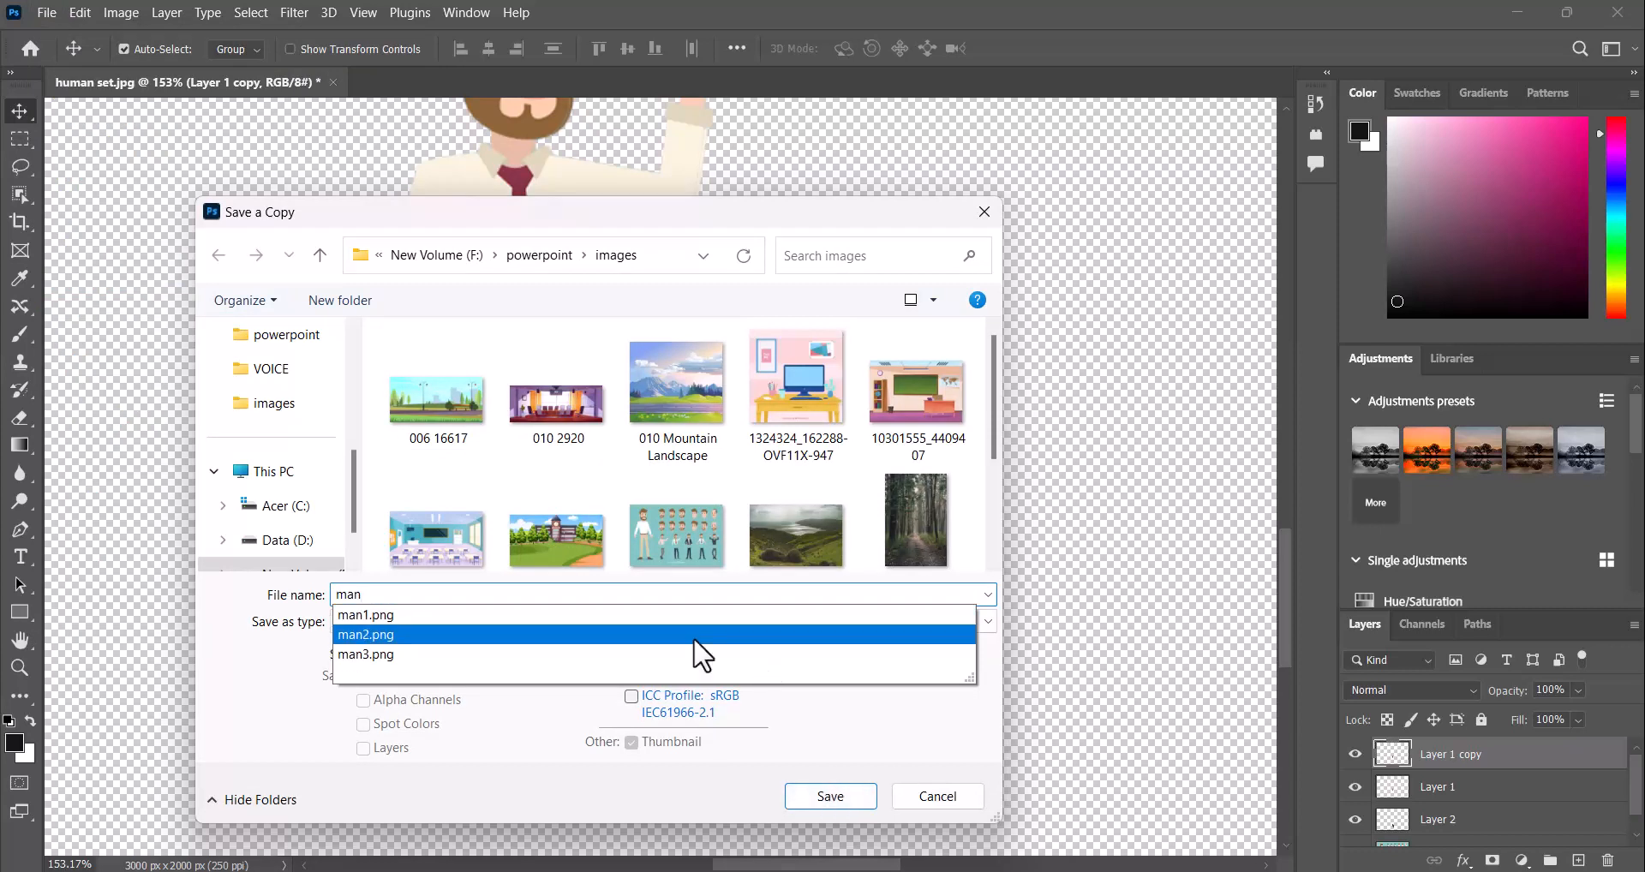
pyautogui.click(826, 802)
pyautogui.click(826, 802)
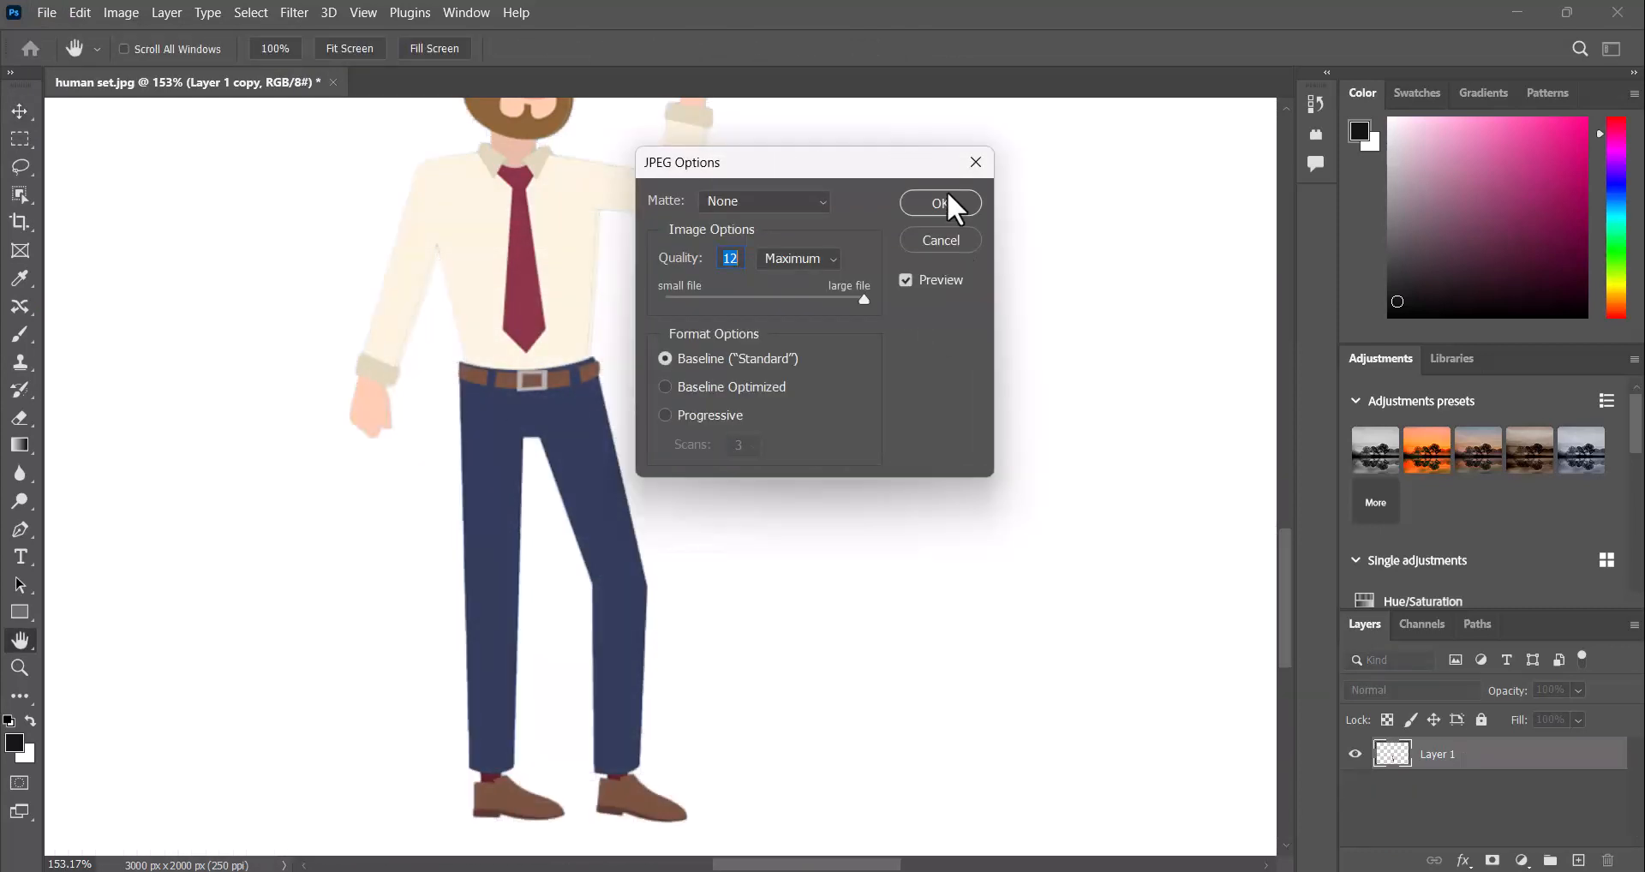
pyautogui.click(945, 193)
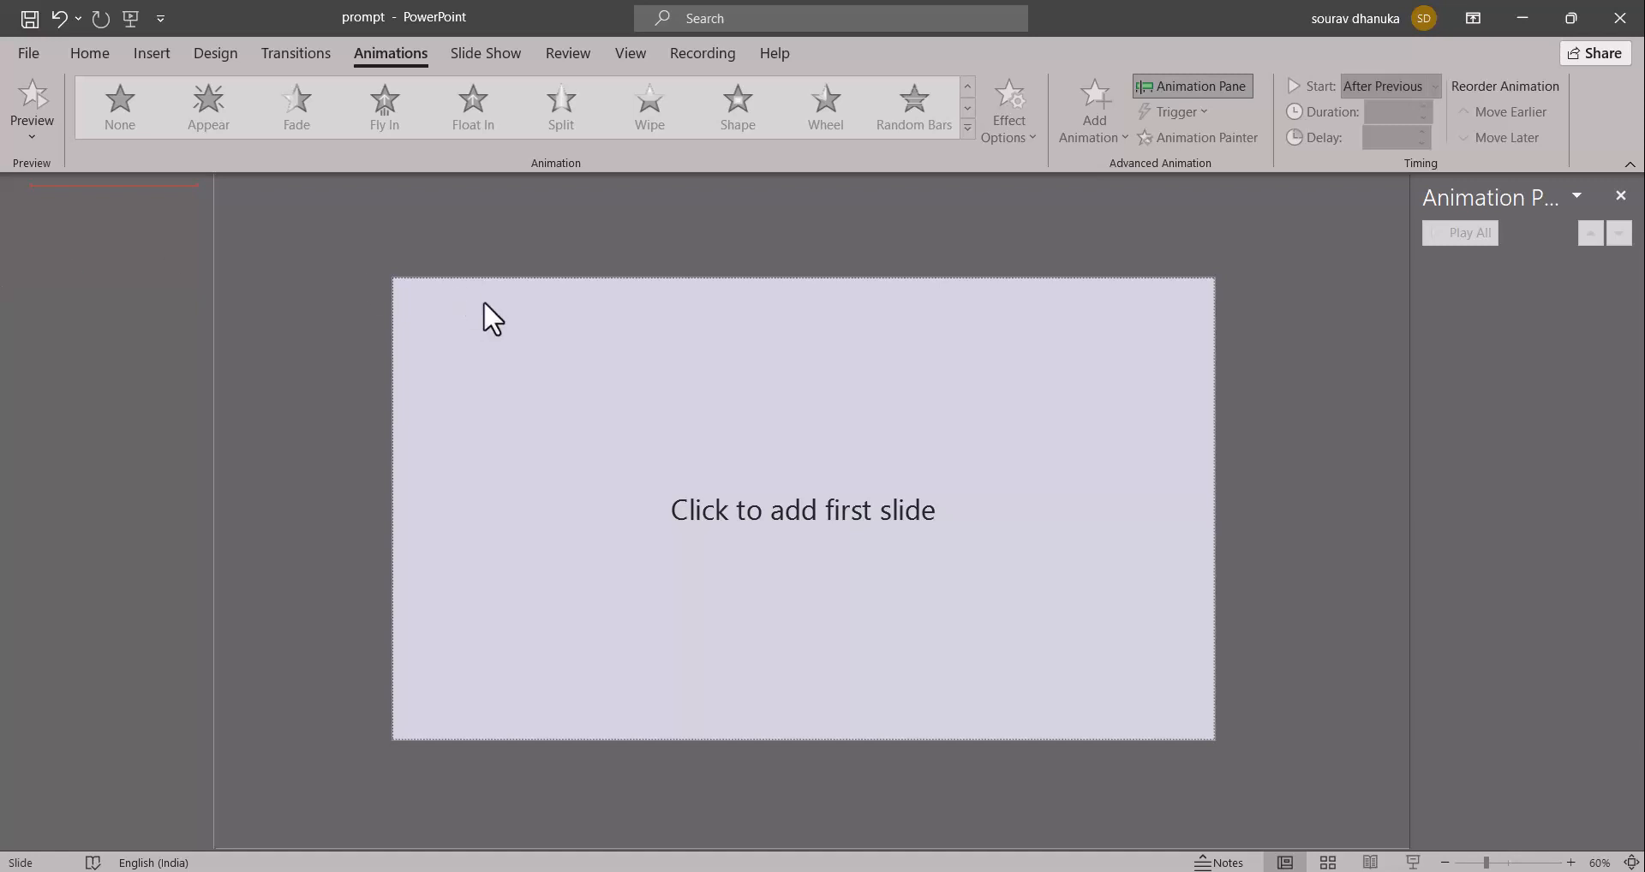
# In the PowerPoint presentation prompt, add the first slide and delete its title and subtitle placeholders
pyautogui.click(724, 399)
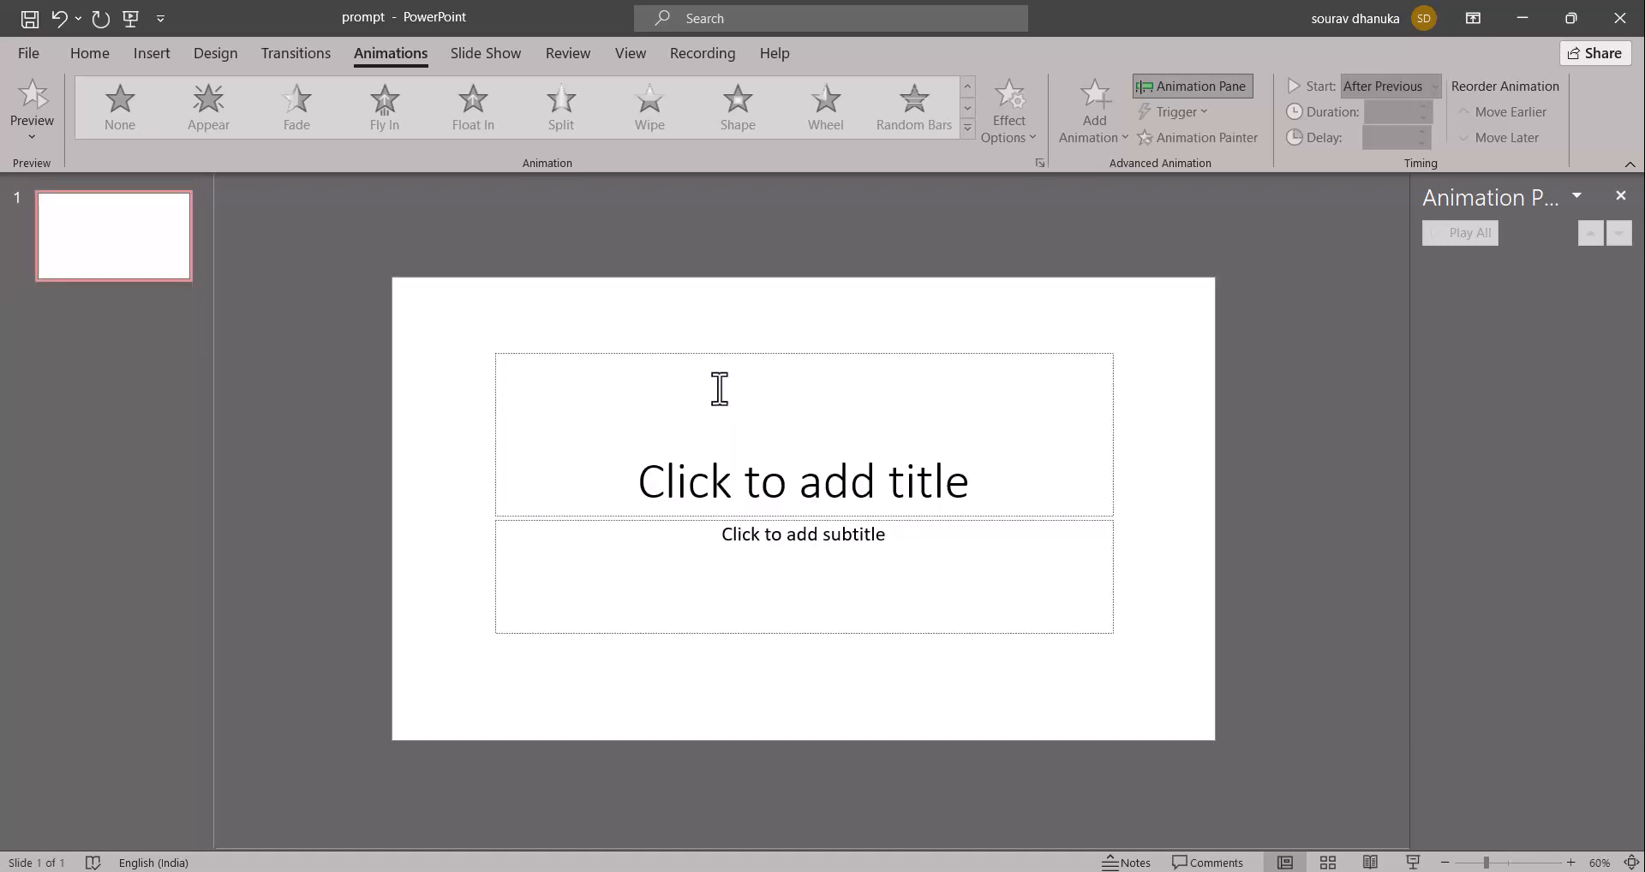
pyautogui.click(752, 350)
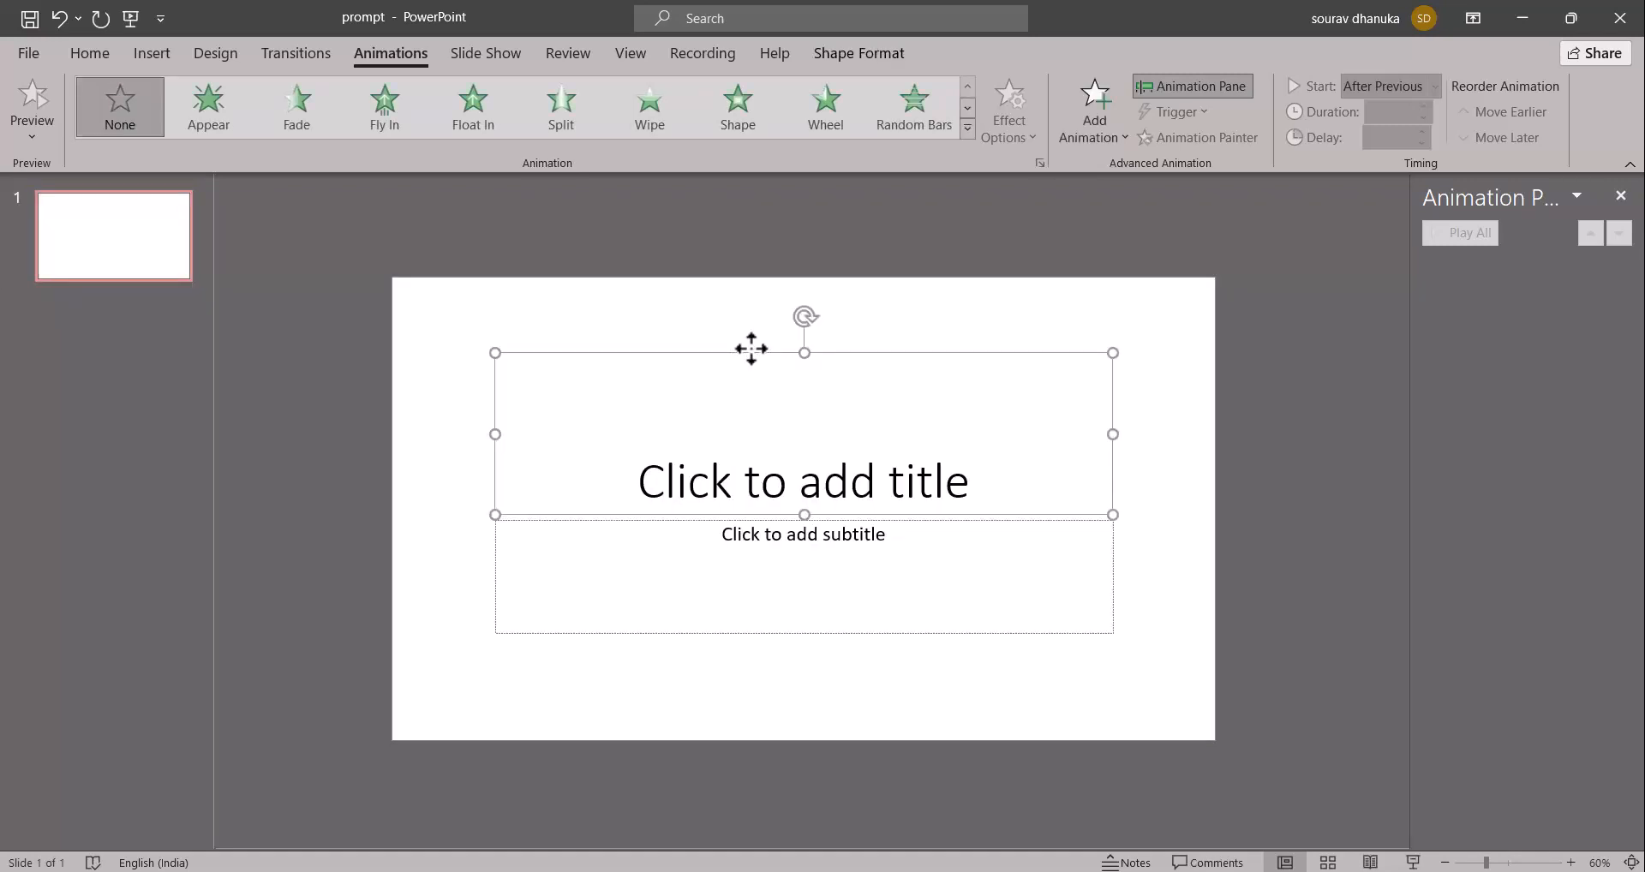
pyautogui.press('Delete')
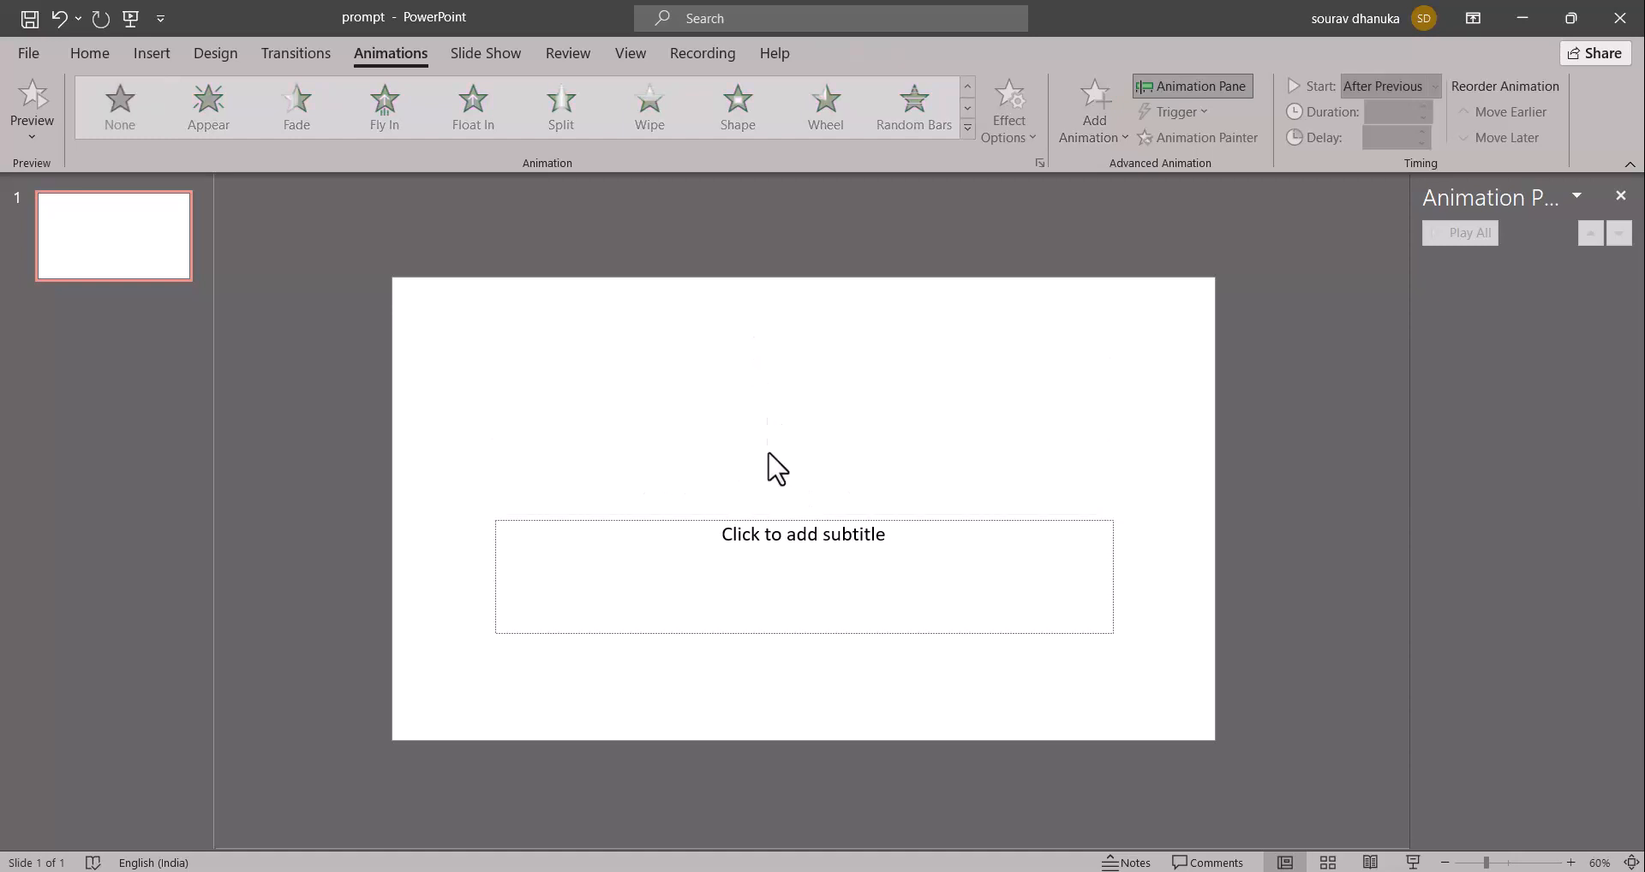
pyautogui.click(766, 519)
pyautogui.press('Delete')
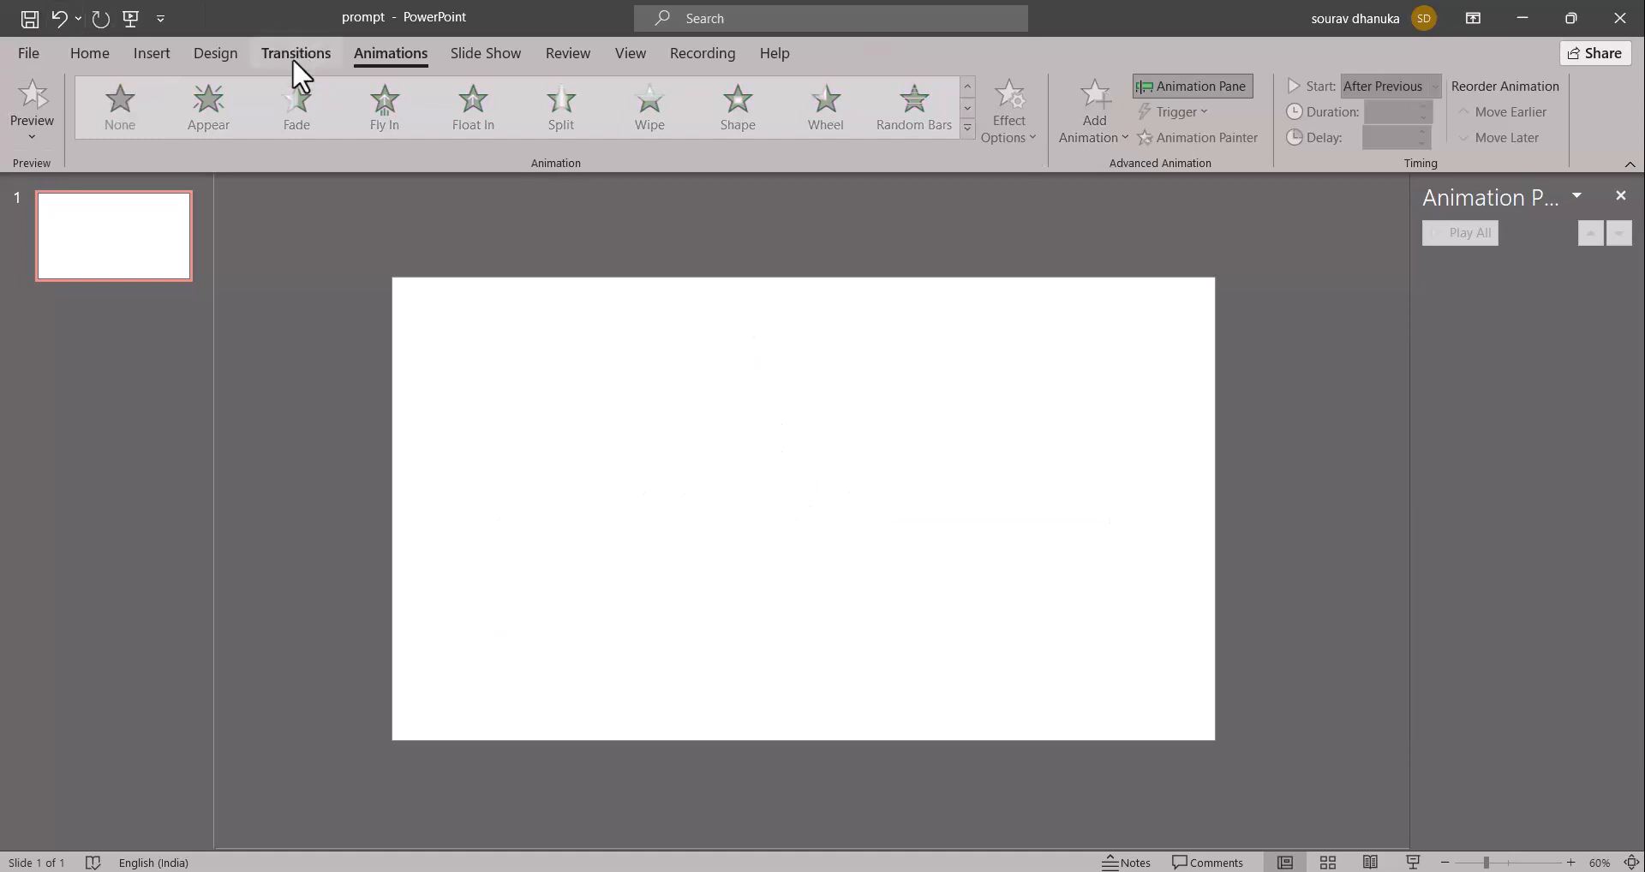
# Fill the slide background with the picture 010 Mountain Landscape from the images folder
pyautogui.click(214, 53)
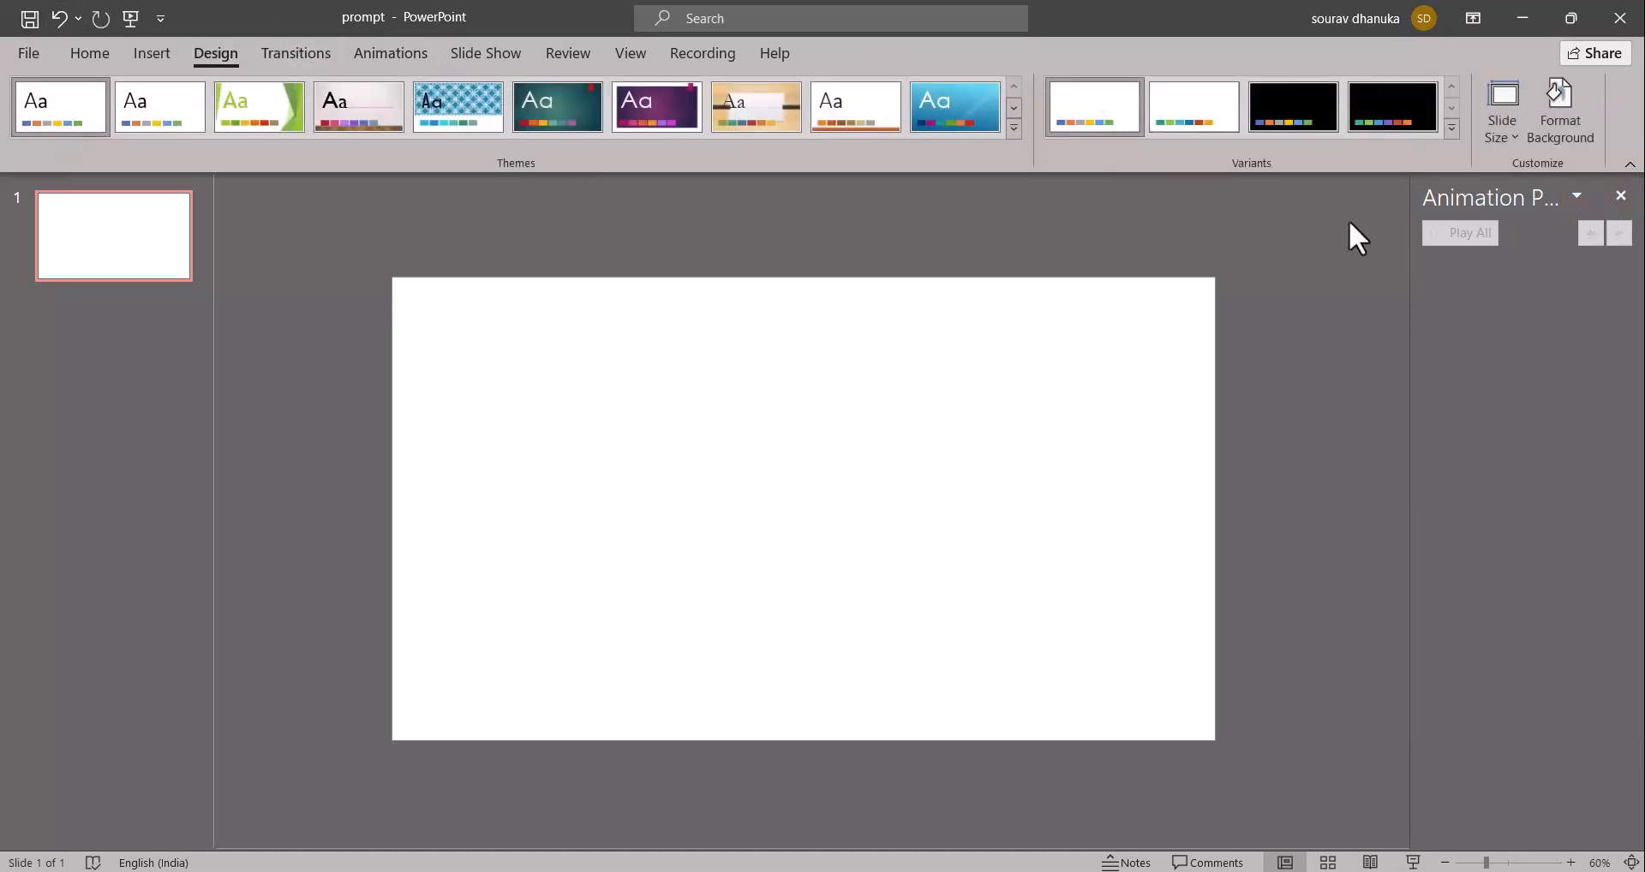
pyautogui.click(1583, 129)
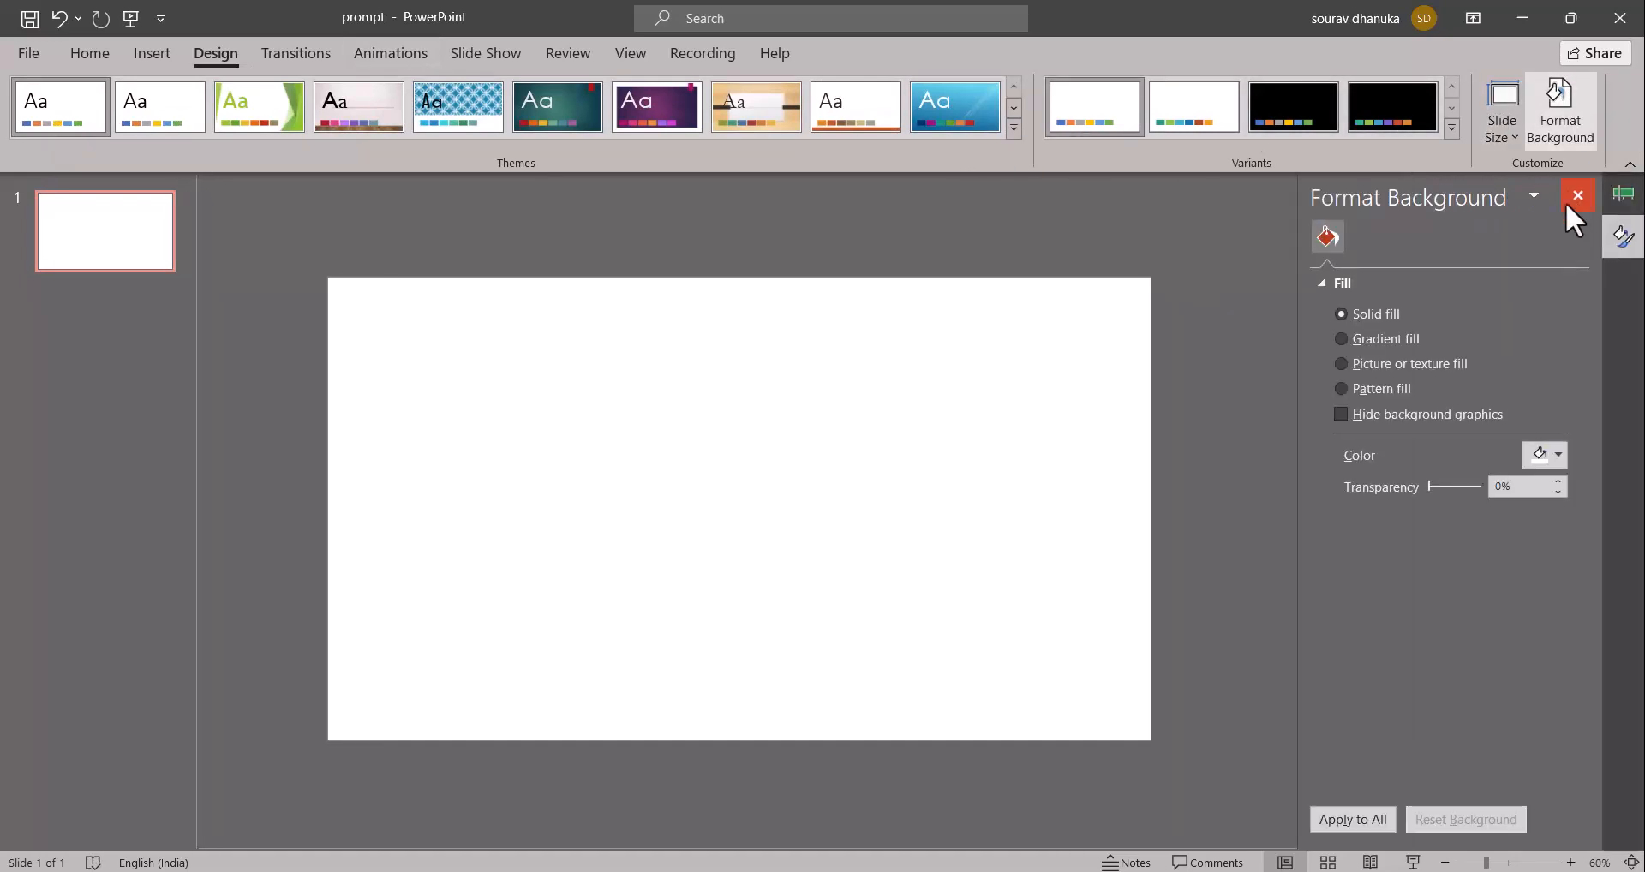
pyautogui.click(1410, 369)
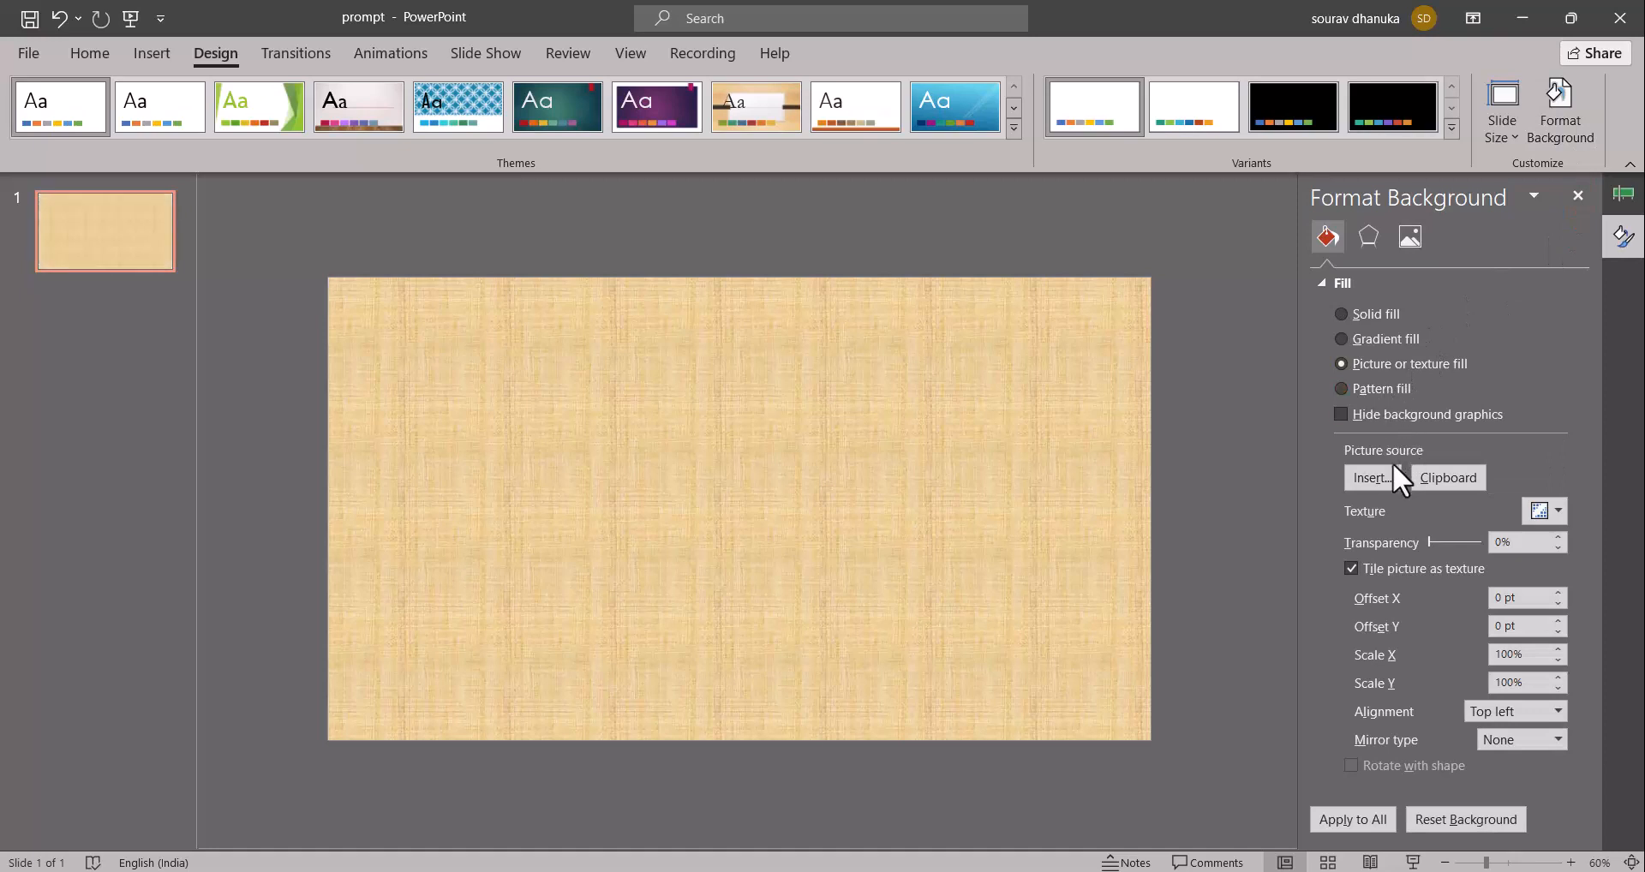
pyautogui.click(1368, 480)
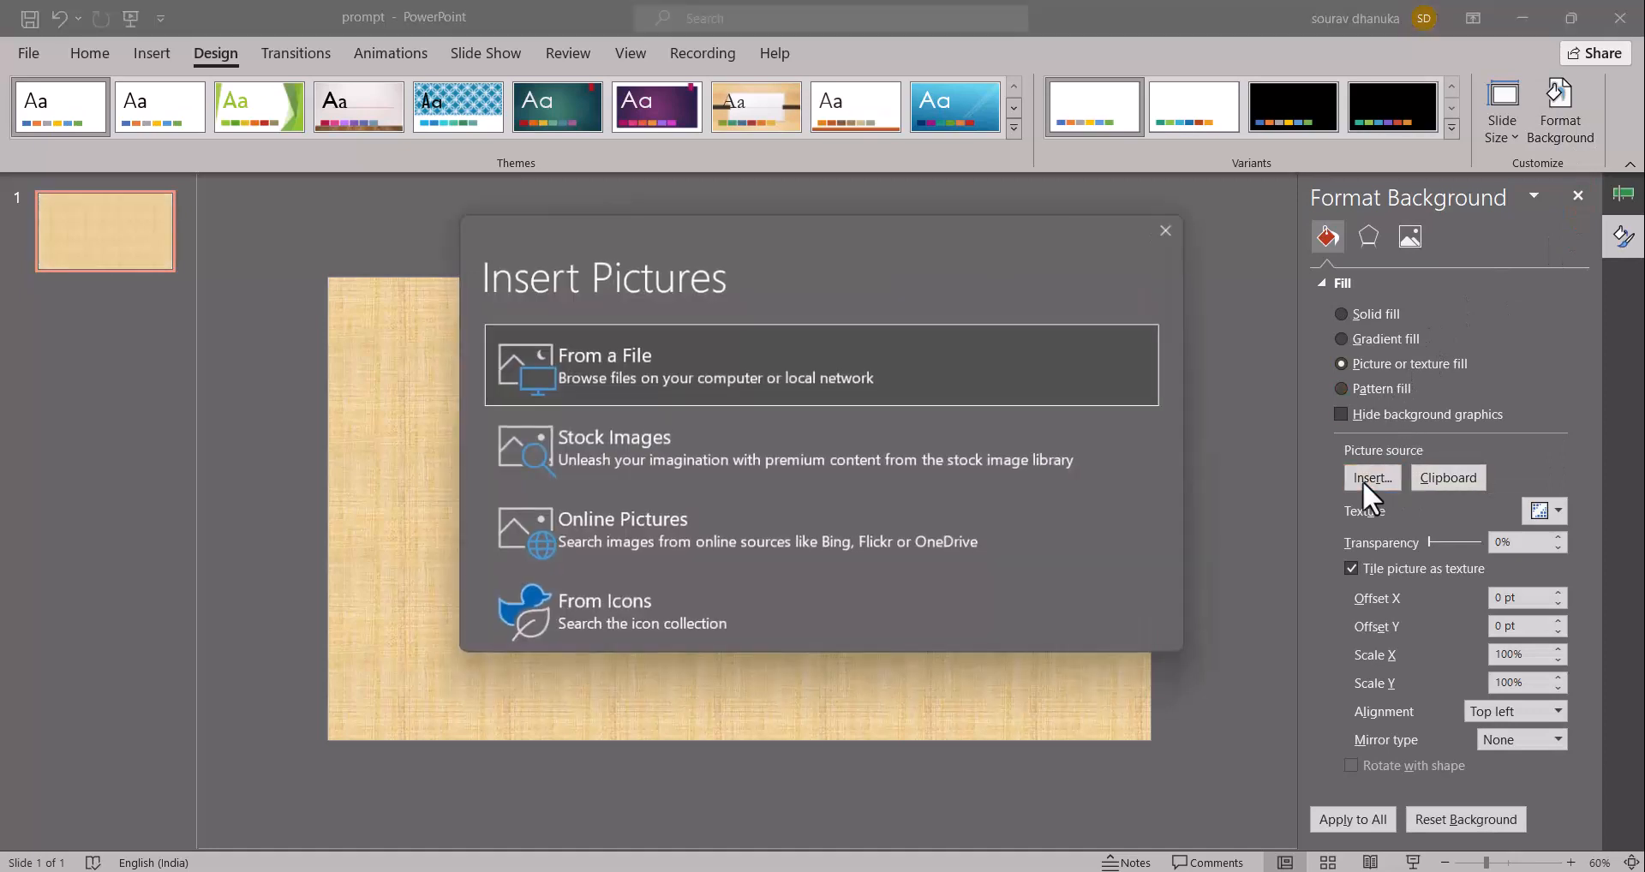
pyautogui.click(924, 358)
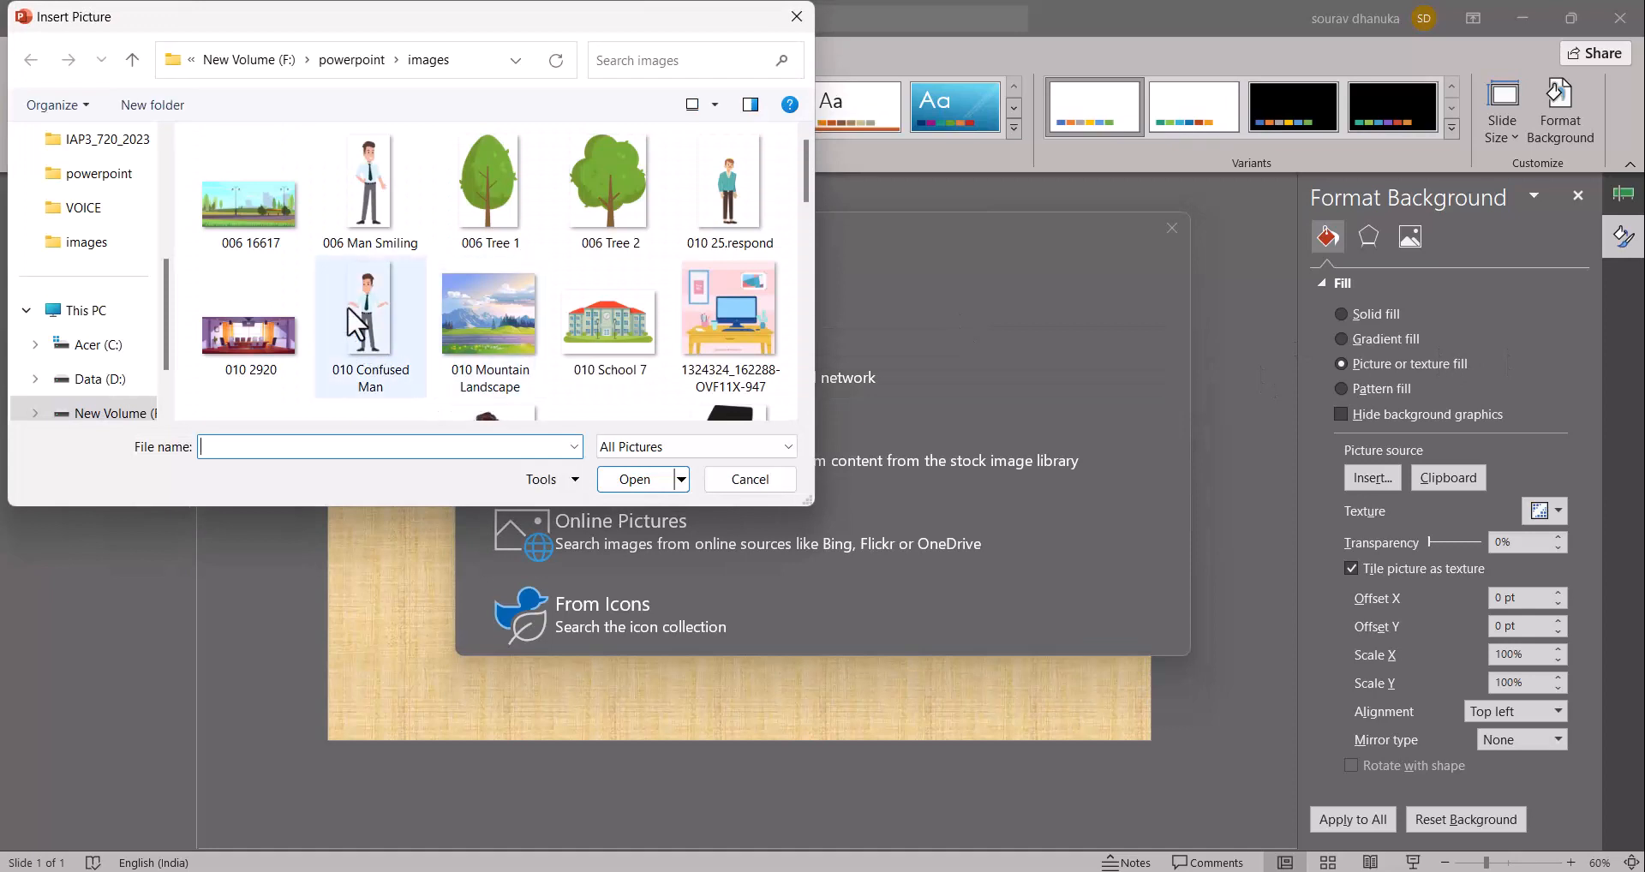
pyautogui.click(270, 203)
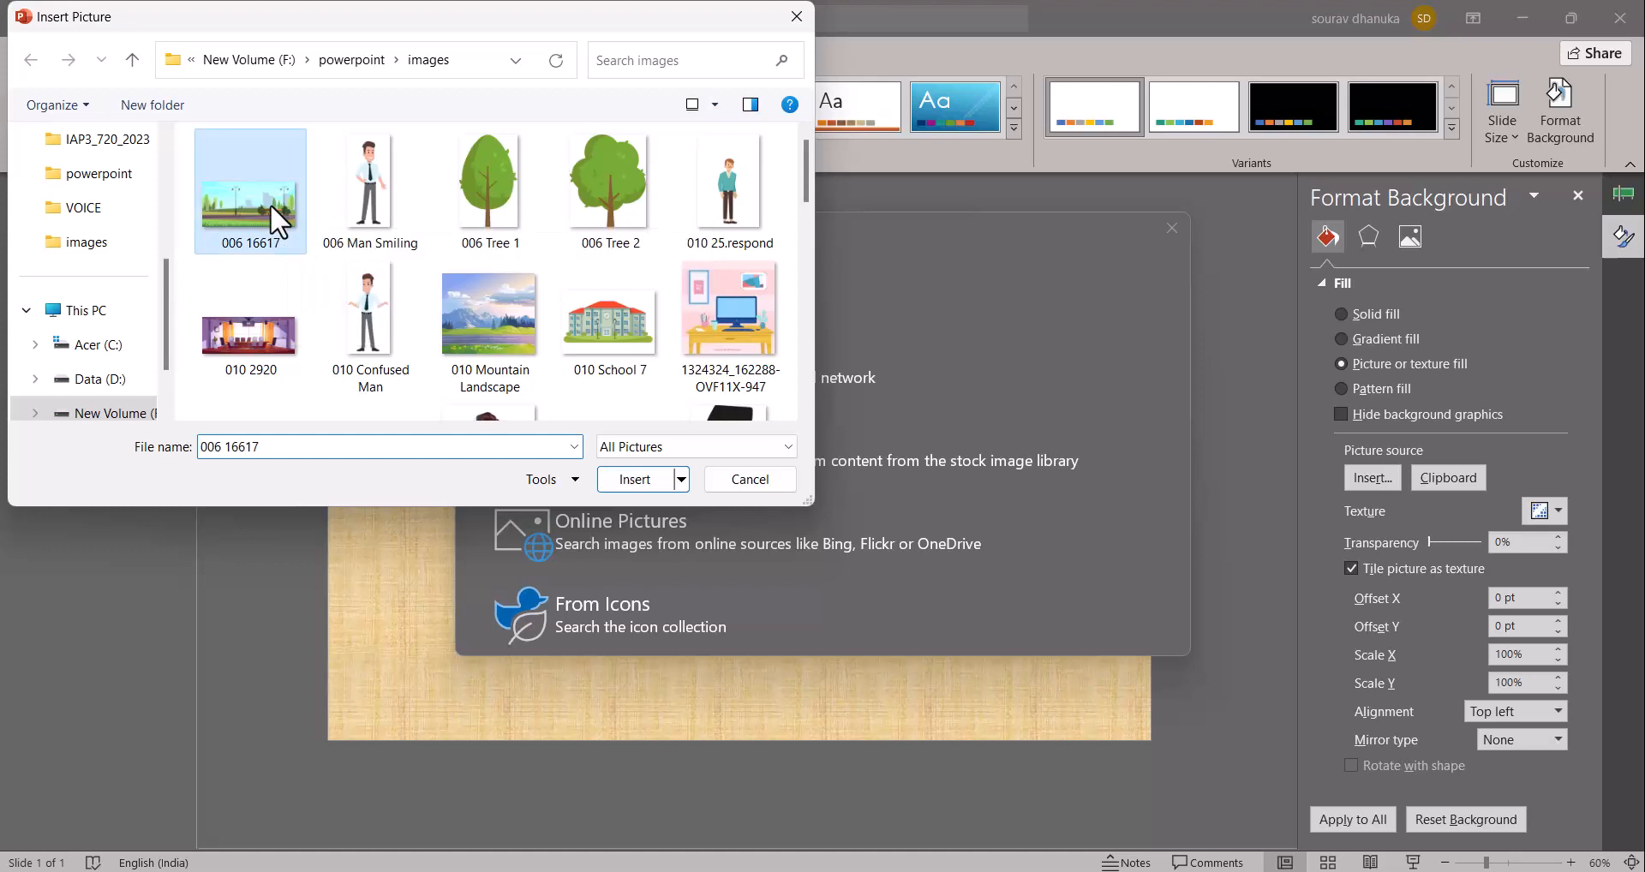
pyautogui.click(514, 360)
pyautogui.click(631, 477)
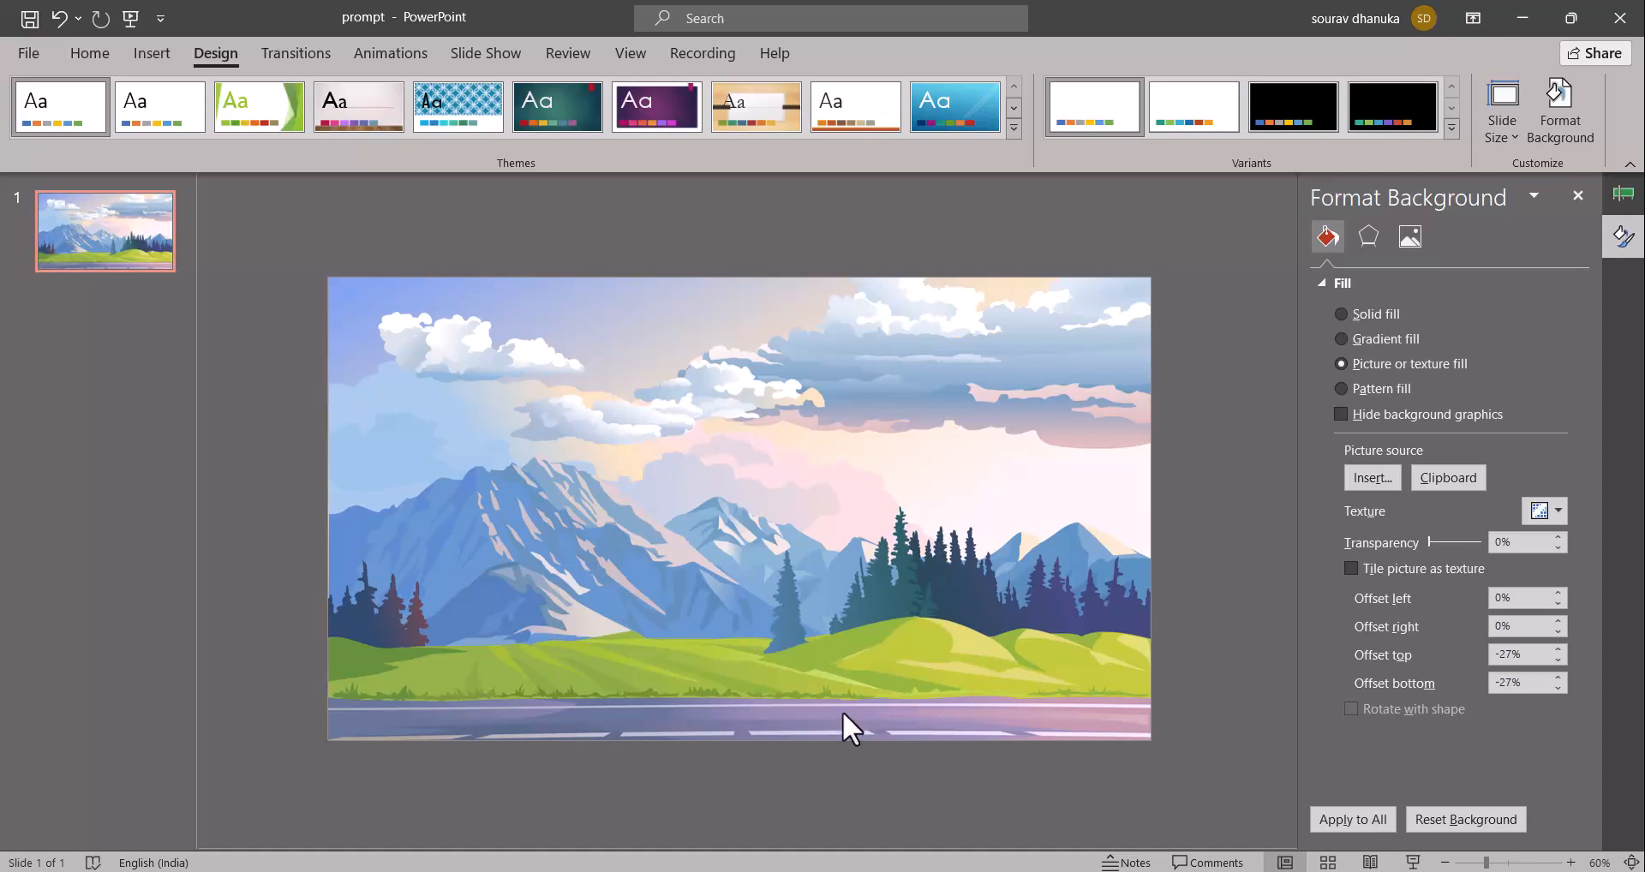
# Add the man1 picture from the images folder to the slide and enlarge it to about 17.8 by 31.7 cm
pyautogui.moveTo(801, 871)
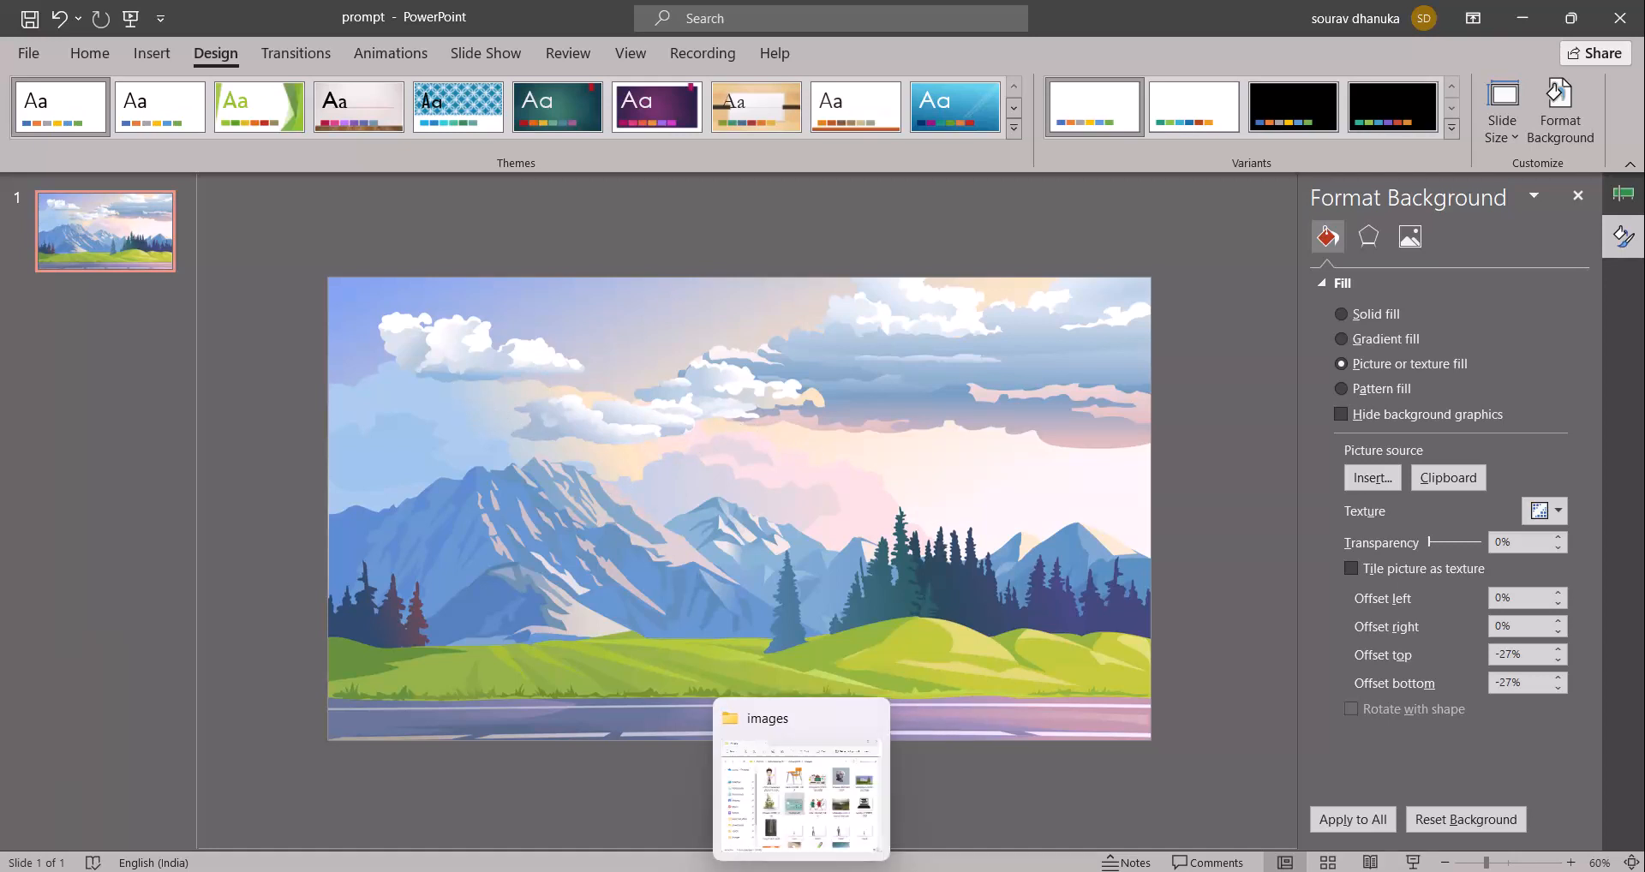
pyautogui.click(872, 868)
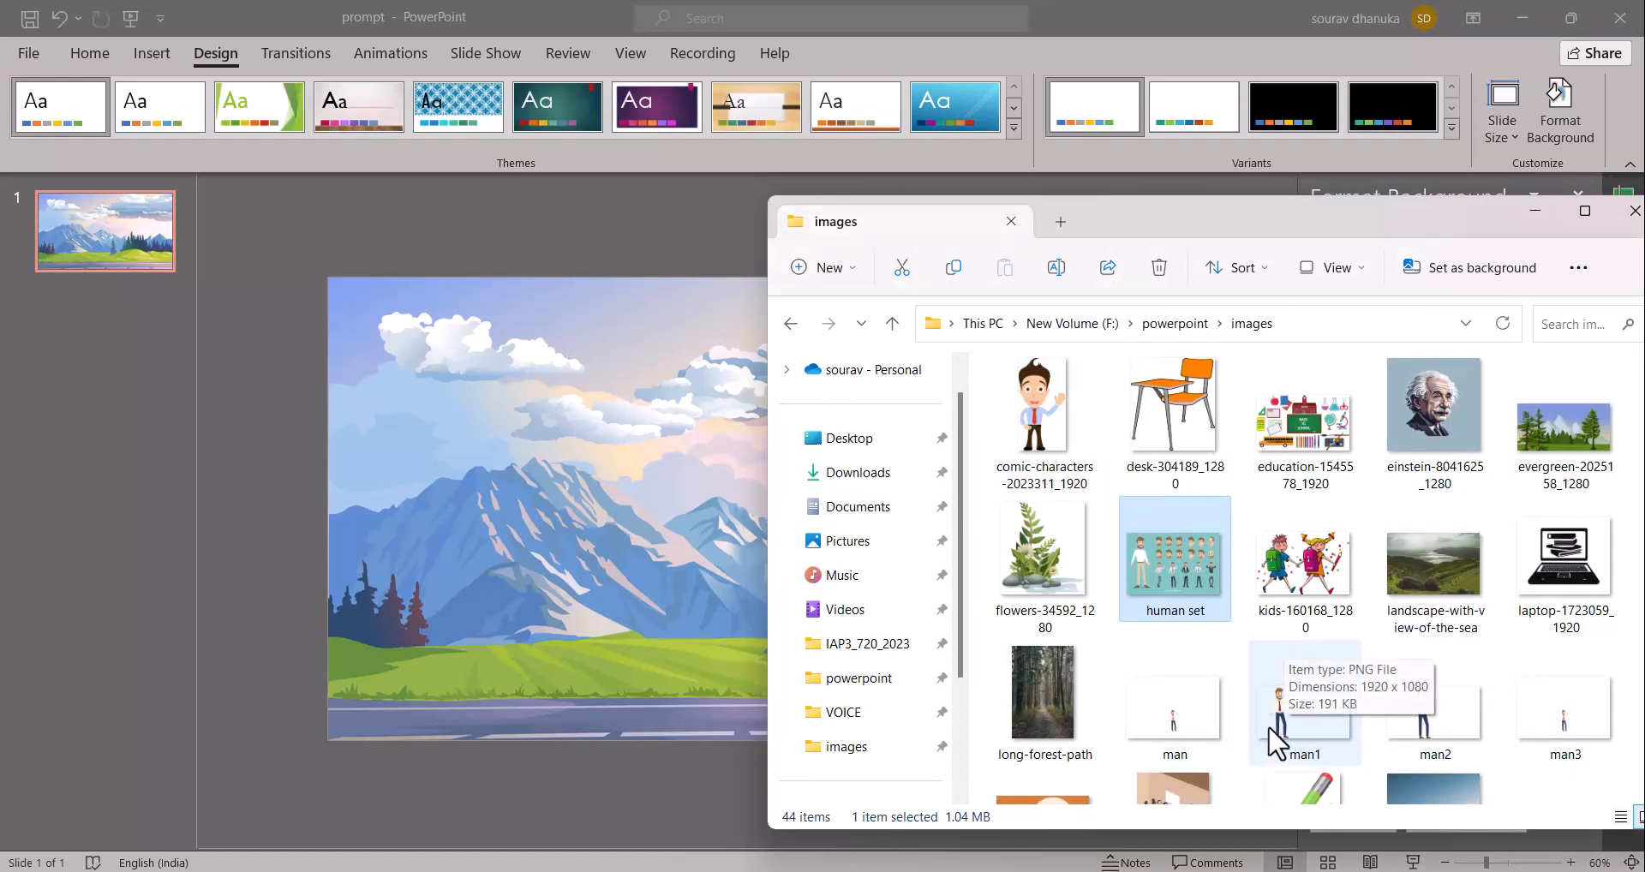
pyautogui.moveTo(1270, 727); pyautogui.dragTo(716, 664)
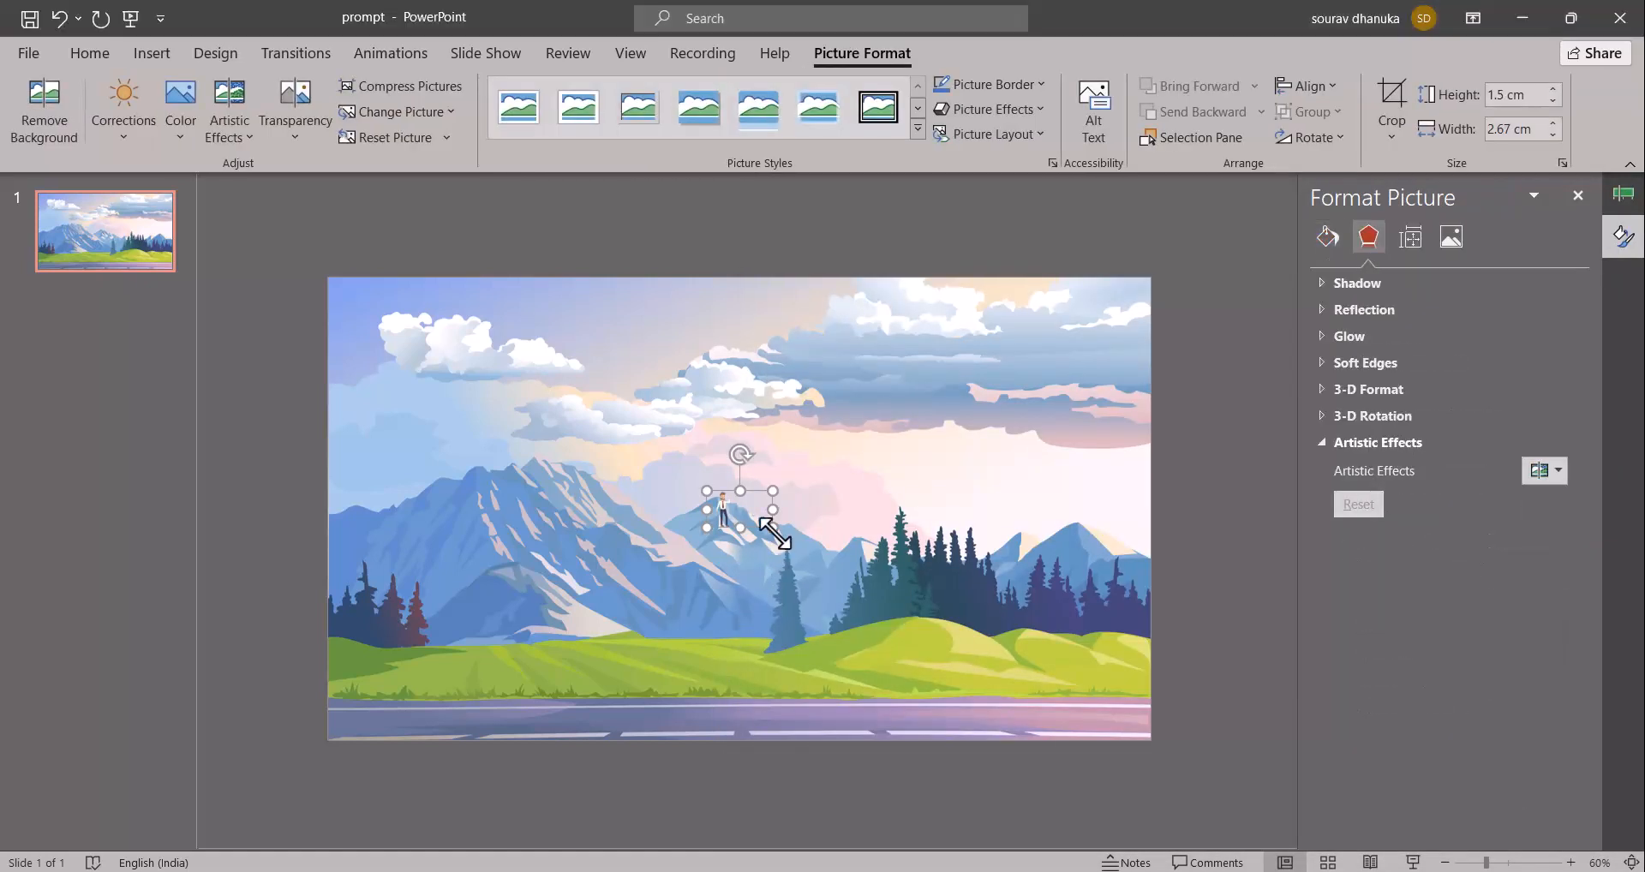
pyautogui.moveTo(775, 535); pyautogui.dragTo(1201, 864)
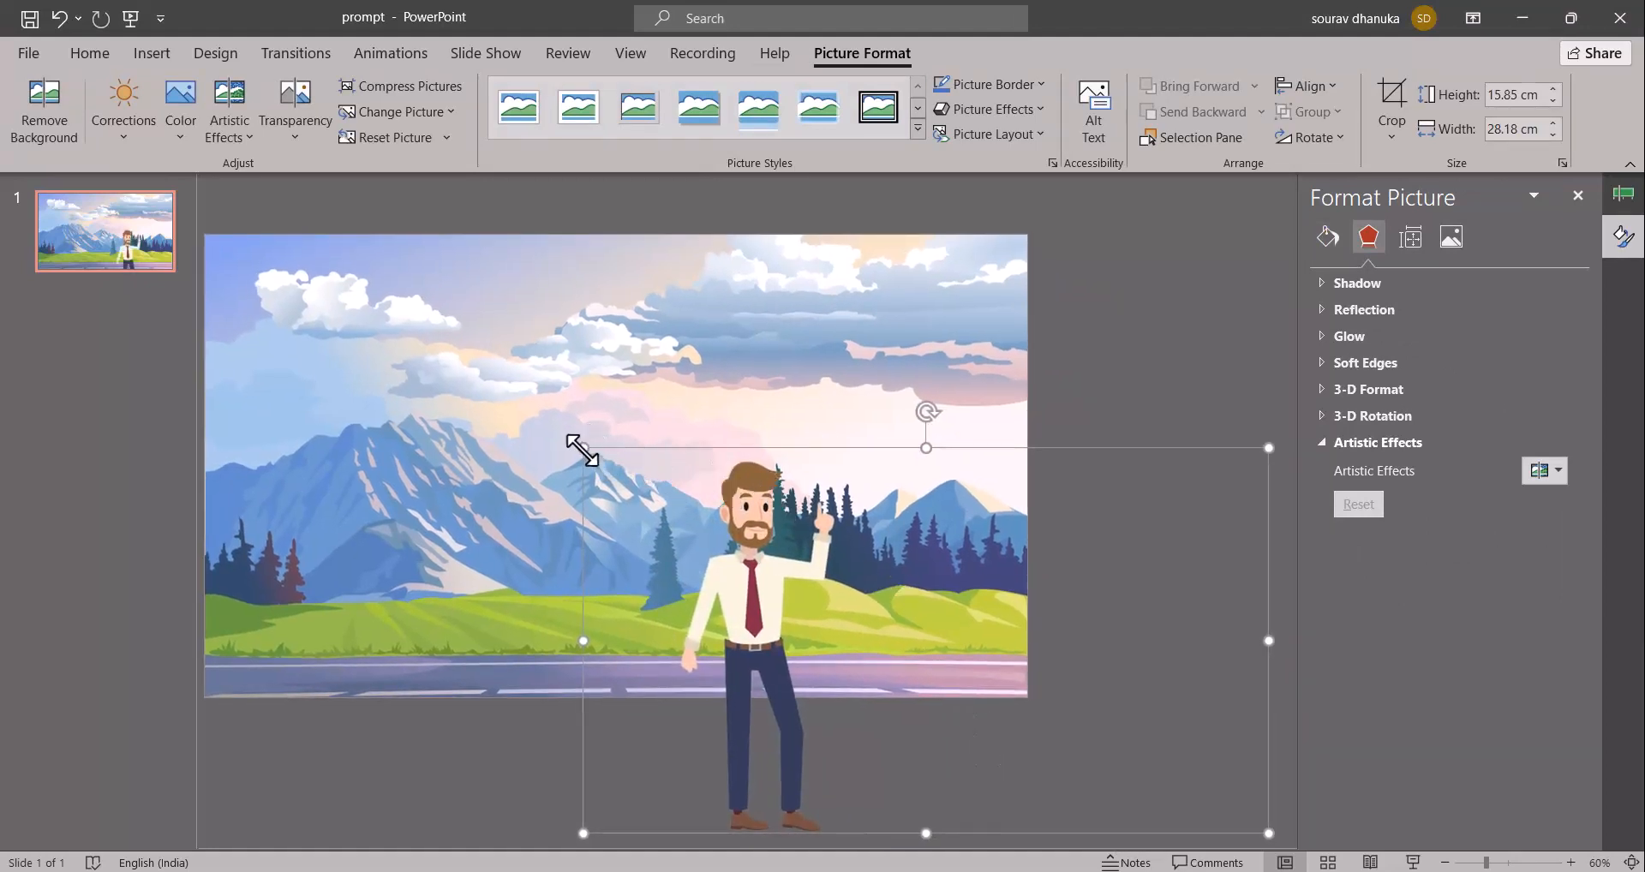
pyautogui.moveTo(581, 449); pyautogui.dragTo(498, 400)
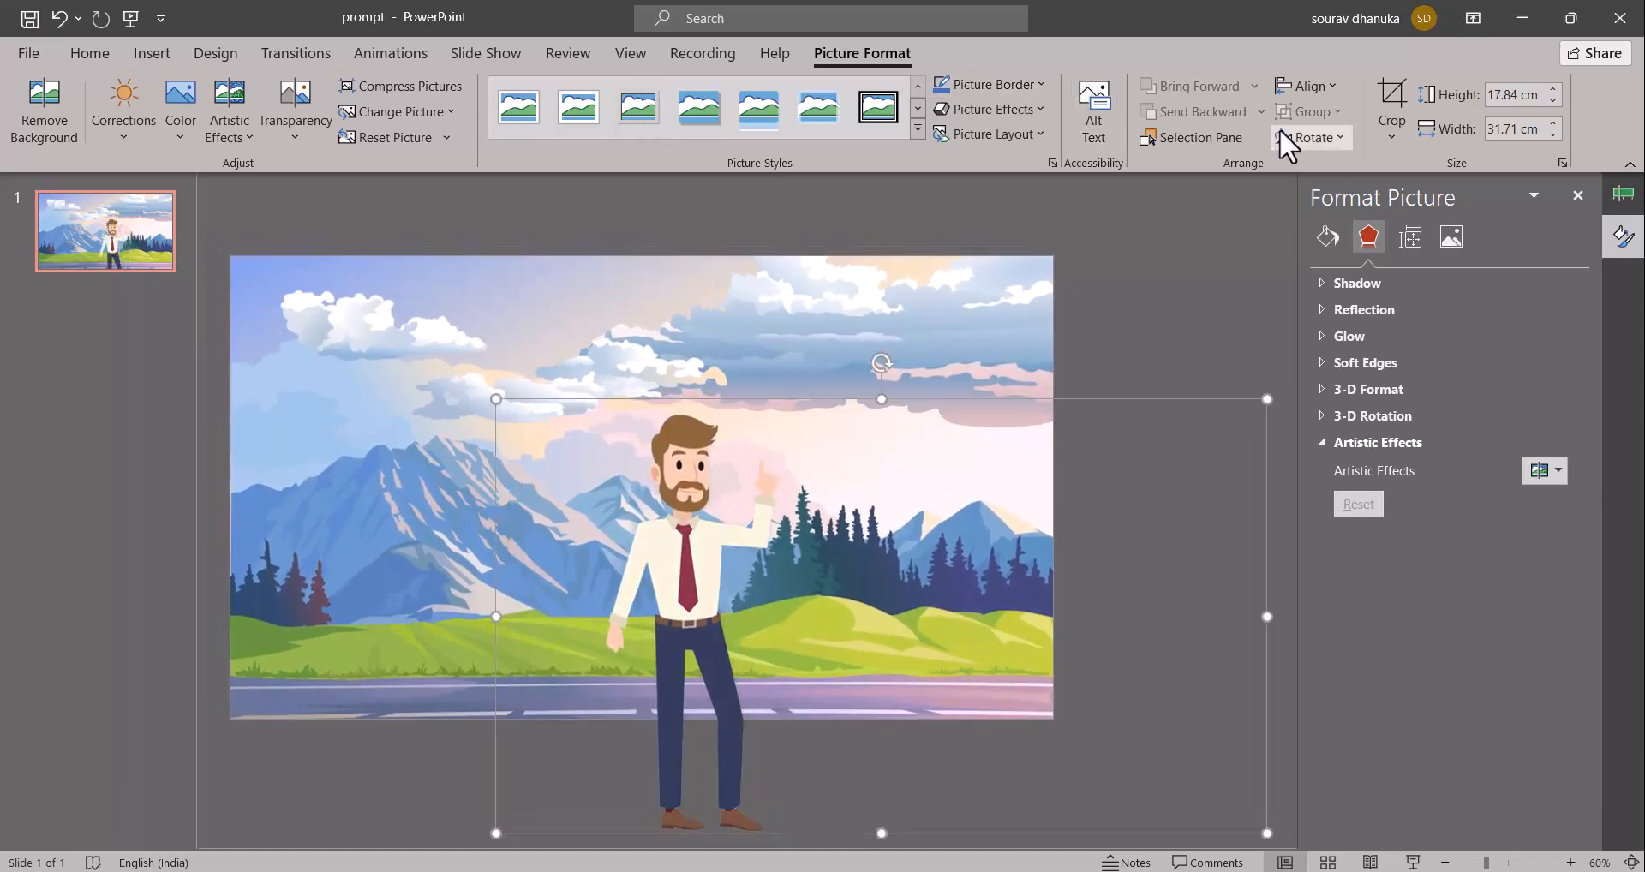
# Crop the empty areas on both sides of the man picture to a width of about 10.2 cm
pyautogui.click(1391, 95)
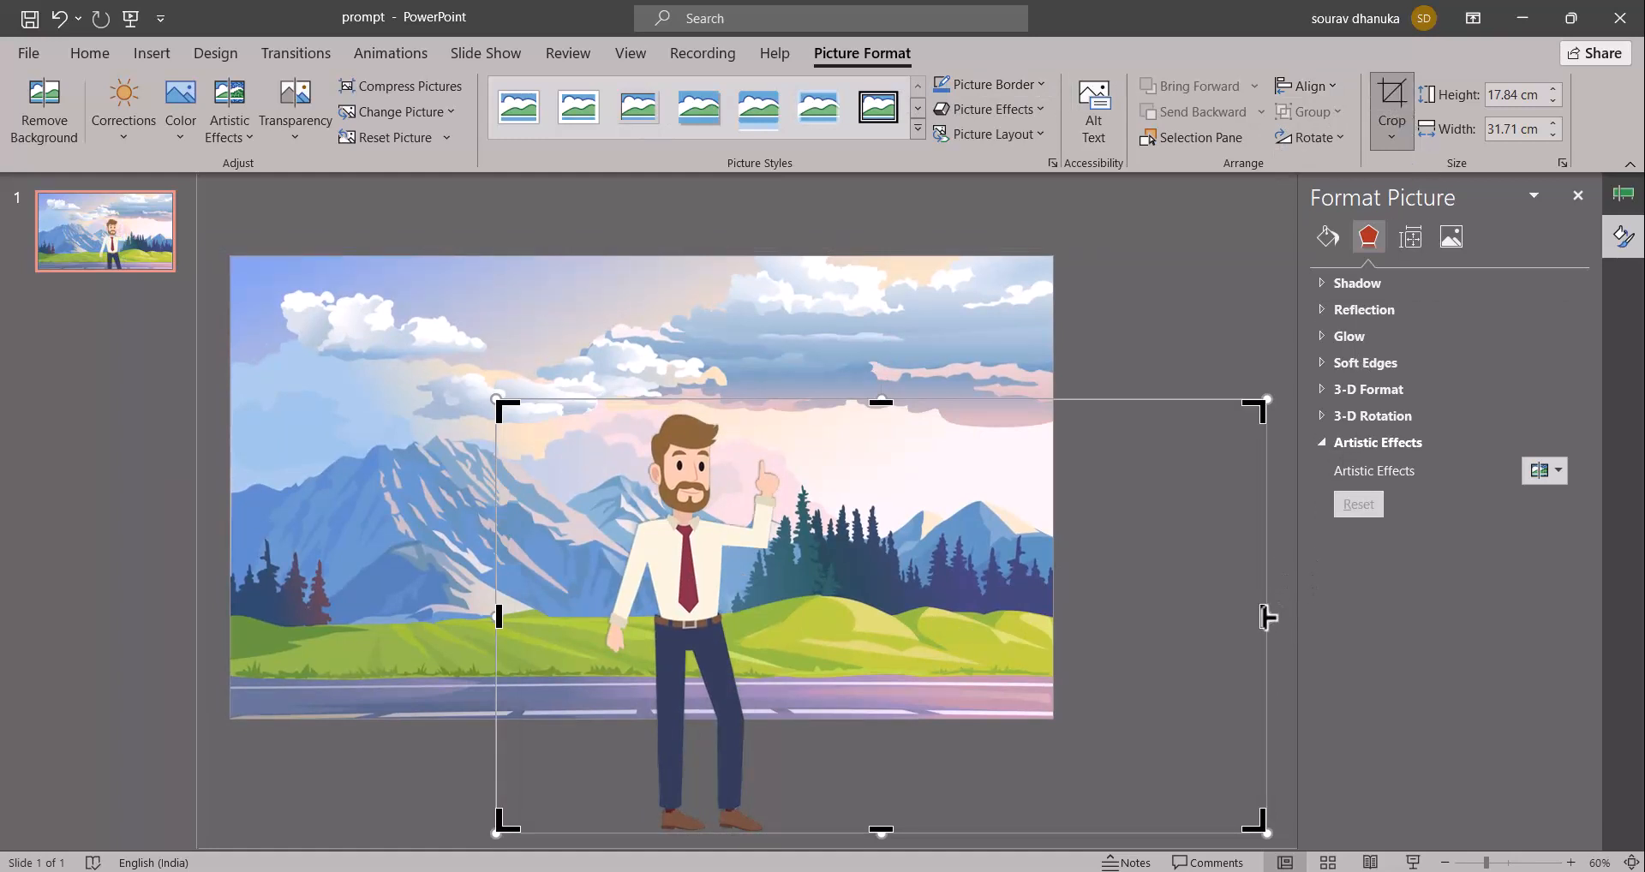
pyautogui.moveTo(1247, 615); pyautogui.dragTo(818, 620)
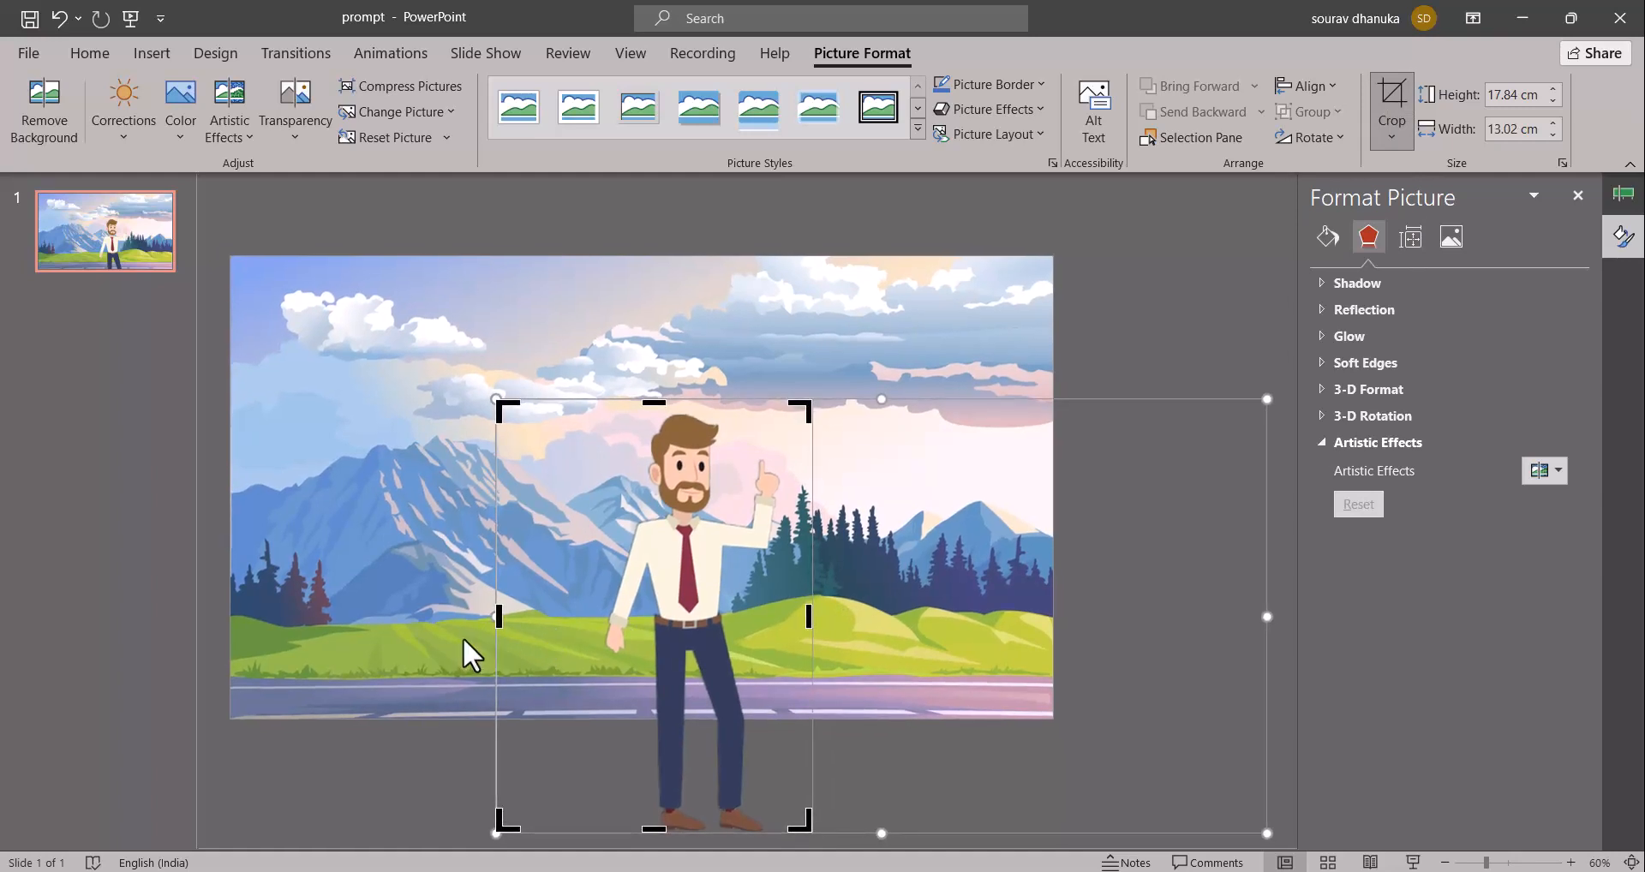
pyautogui.moveTo(492, 619); pyautogui.dragTo(661, 649)
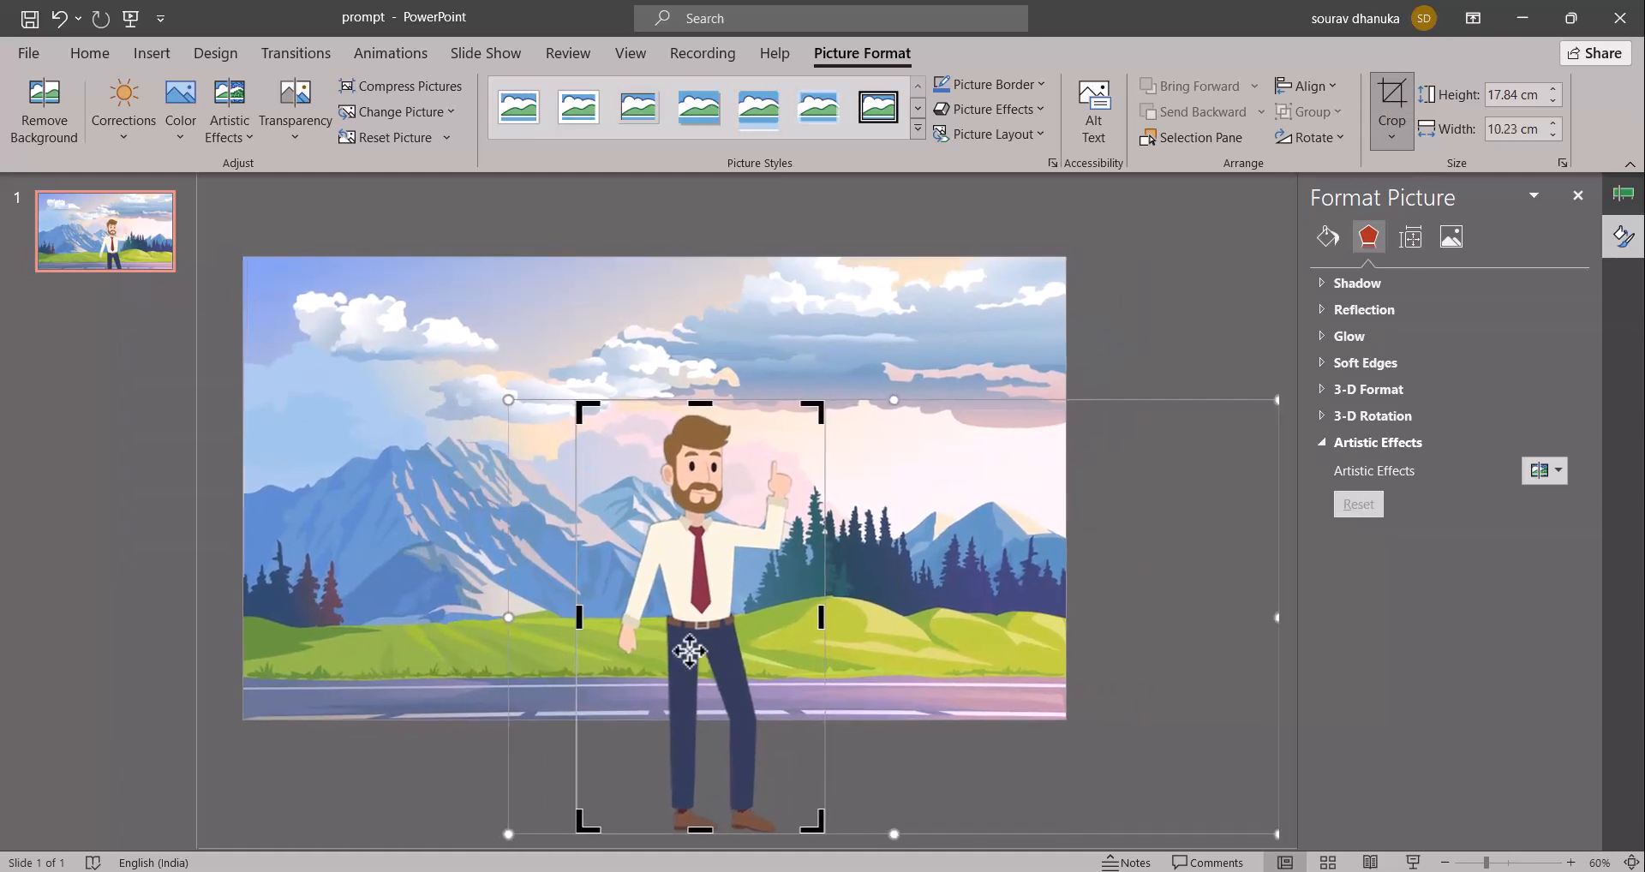
pyautogui.click(927, 343)
pyautogui.click(815, 559)
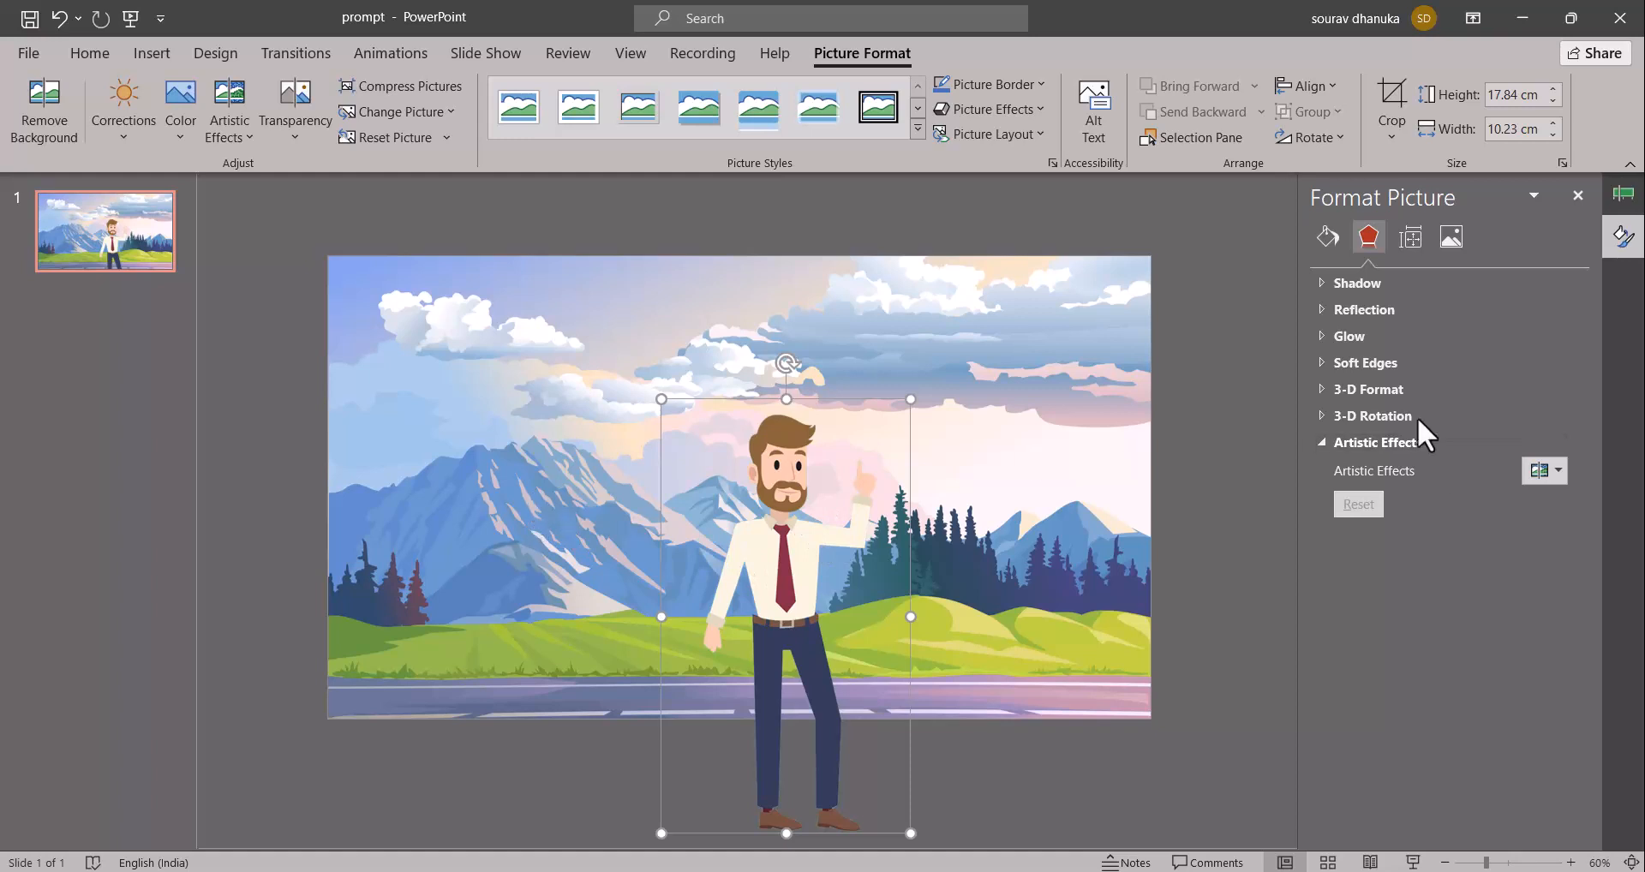
# Add the 006 Tree 2 picture, shrink it to about 7.8 by 6.5 cm and stand it on the grass left of the man
pyautogui.hotkey('alt', 'Tab')
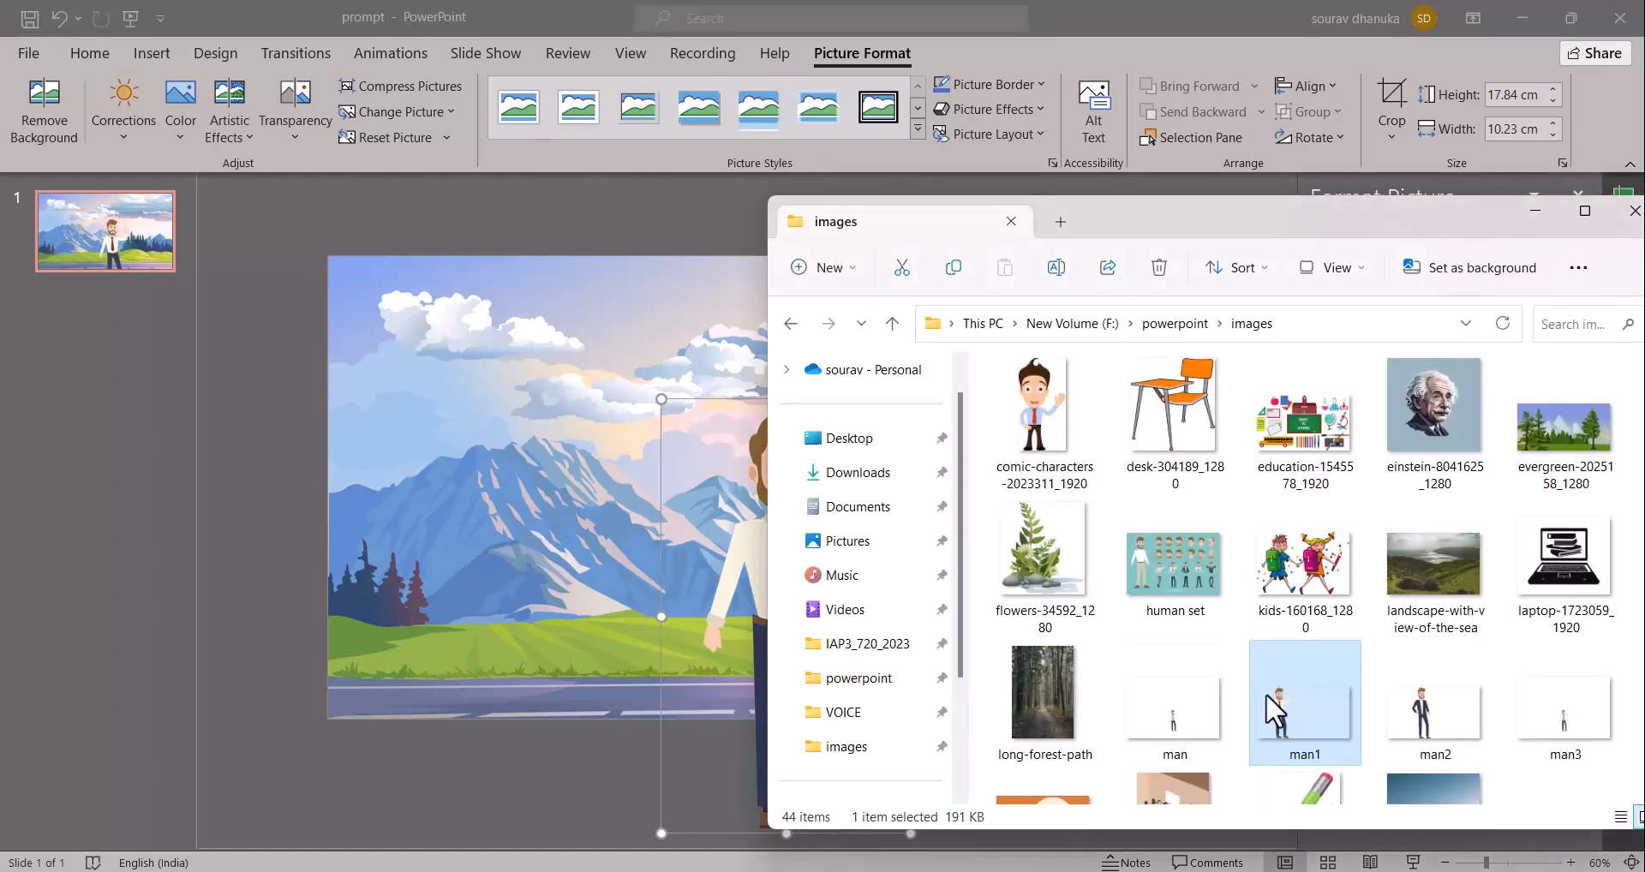
pyautogui.scroll(5, 1266, 692)
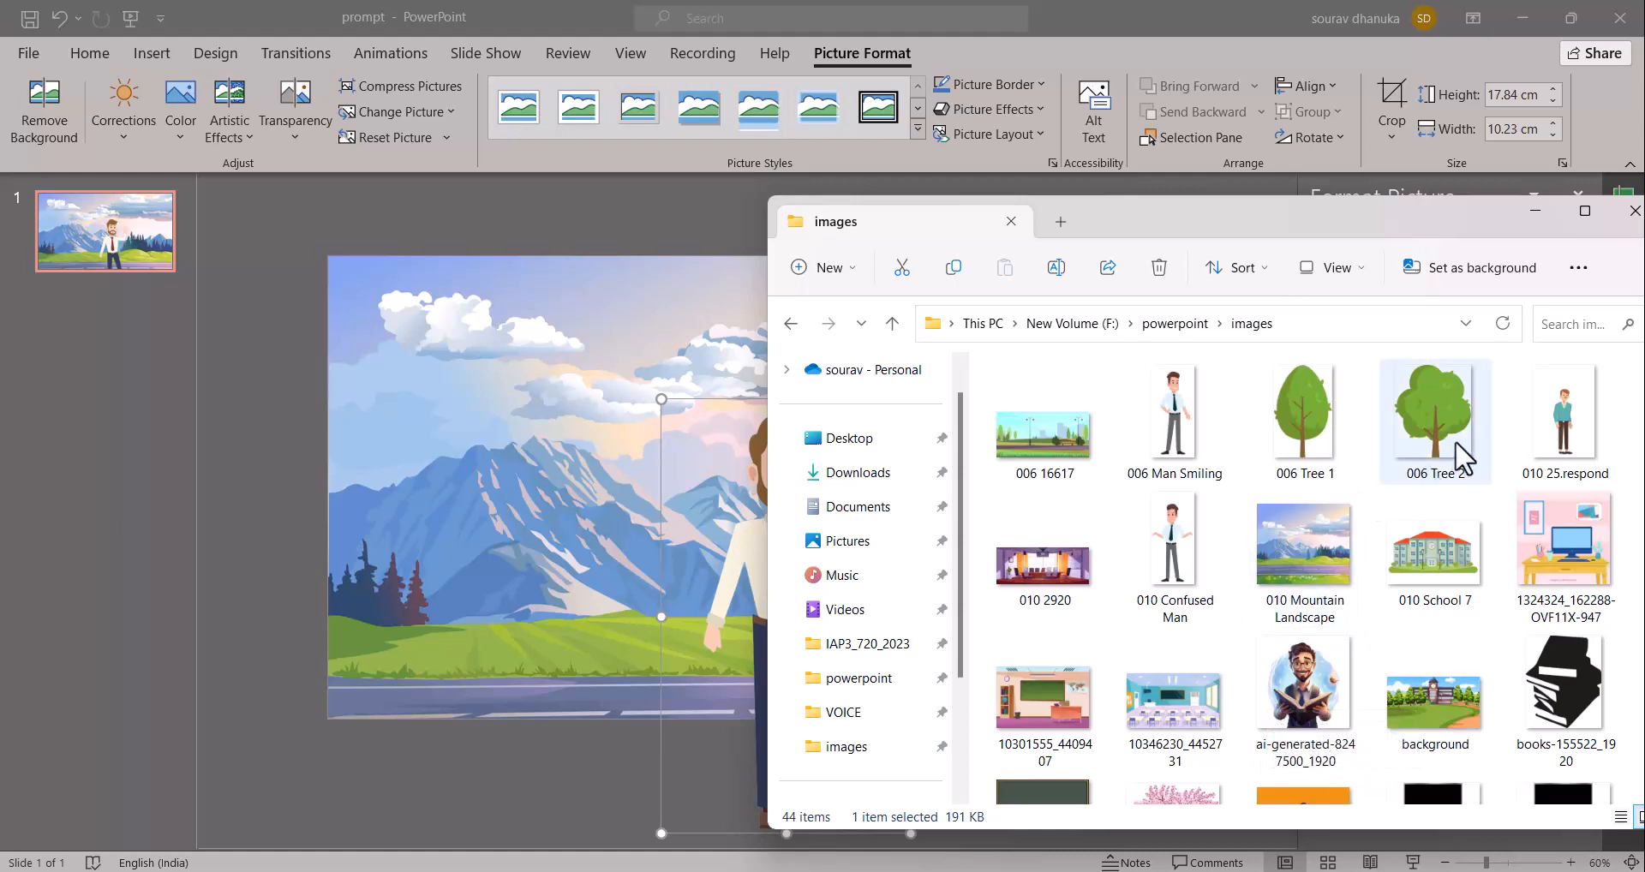
pyautogui.moveTo(1463, 459); pyautogui.dragTo(515, 574)
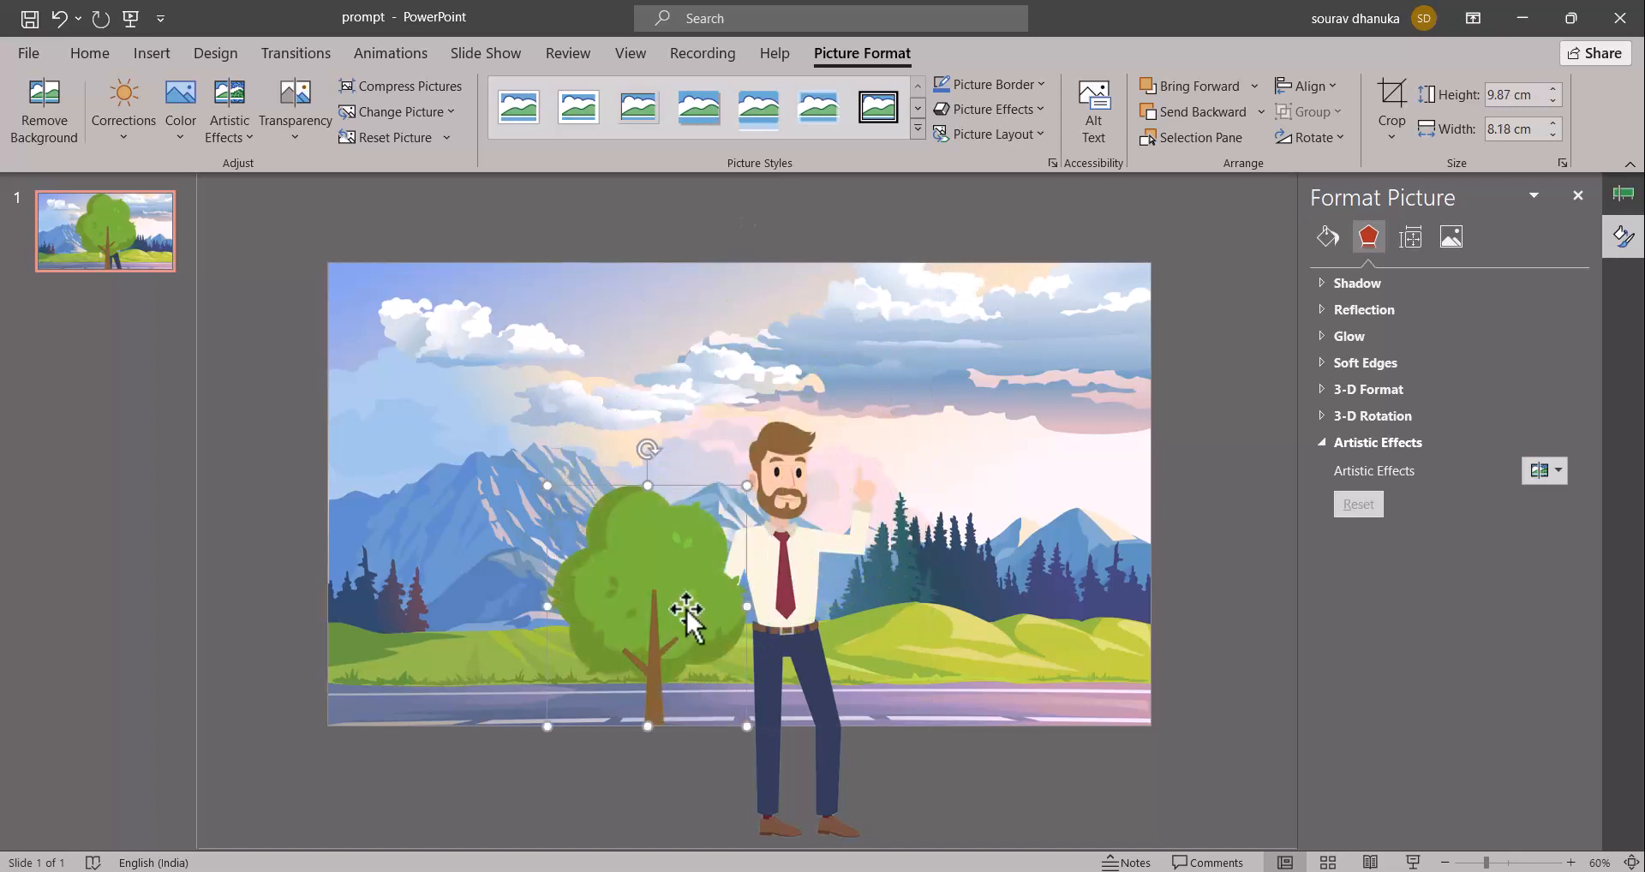
pyautogui.moveTo(683, 617); pyautogui.dragTo(515, 538)
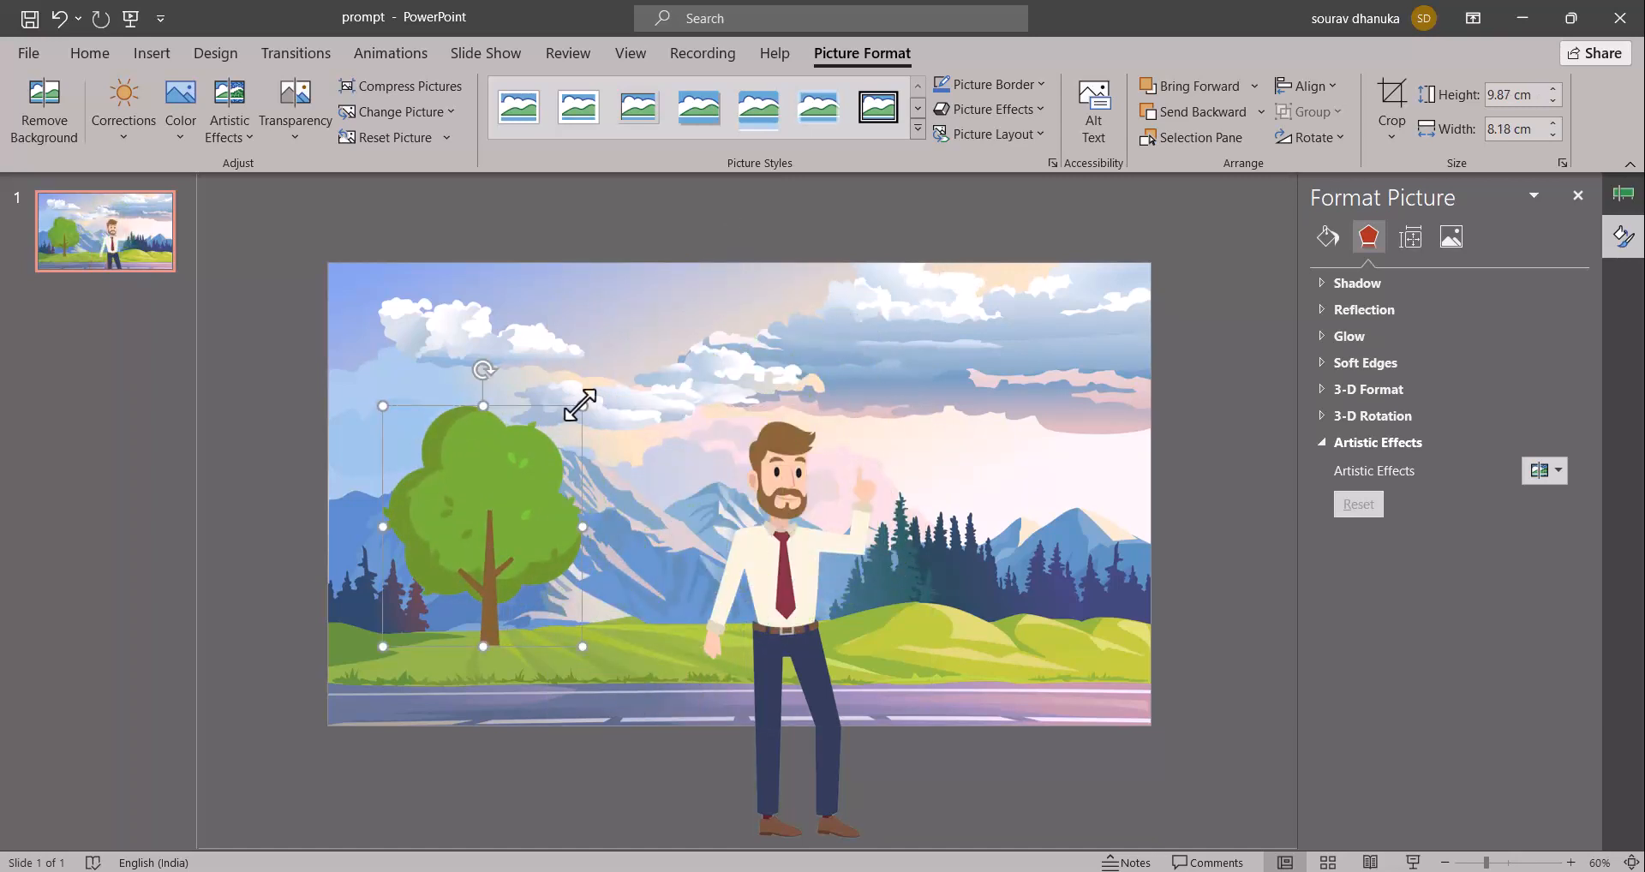
pyautogui.moveTo(580, 404); pyautogui.dragTo(536, 459)
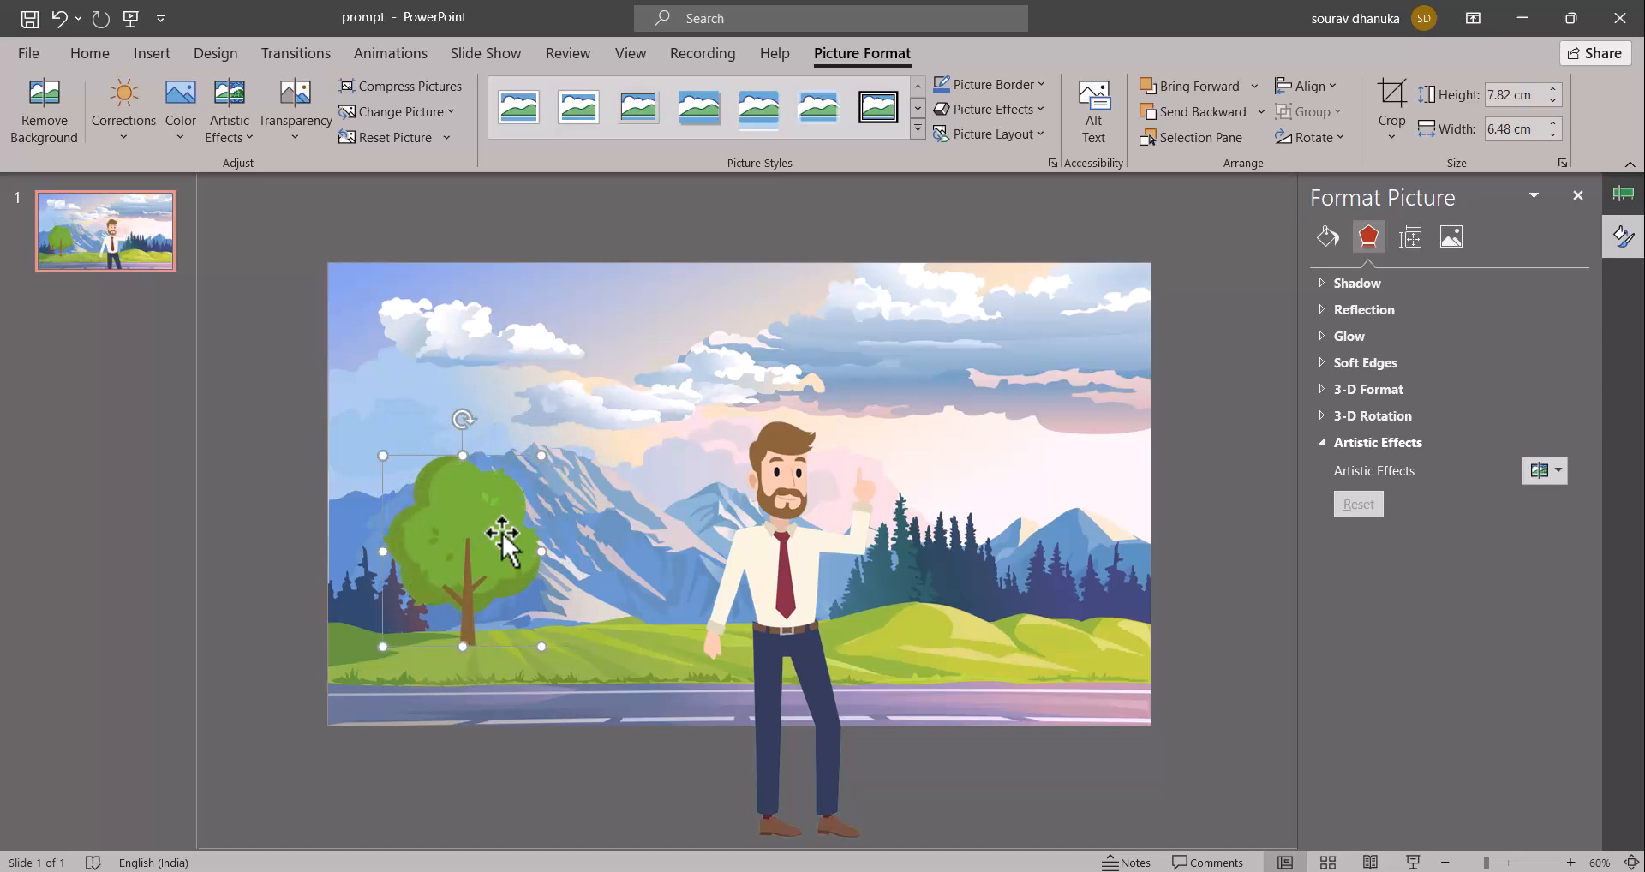
pyautogui.moveTo(503, 543); pyautogui.dragTo(495, 546)
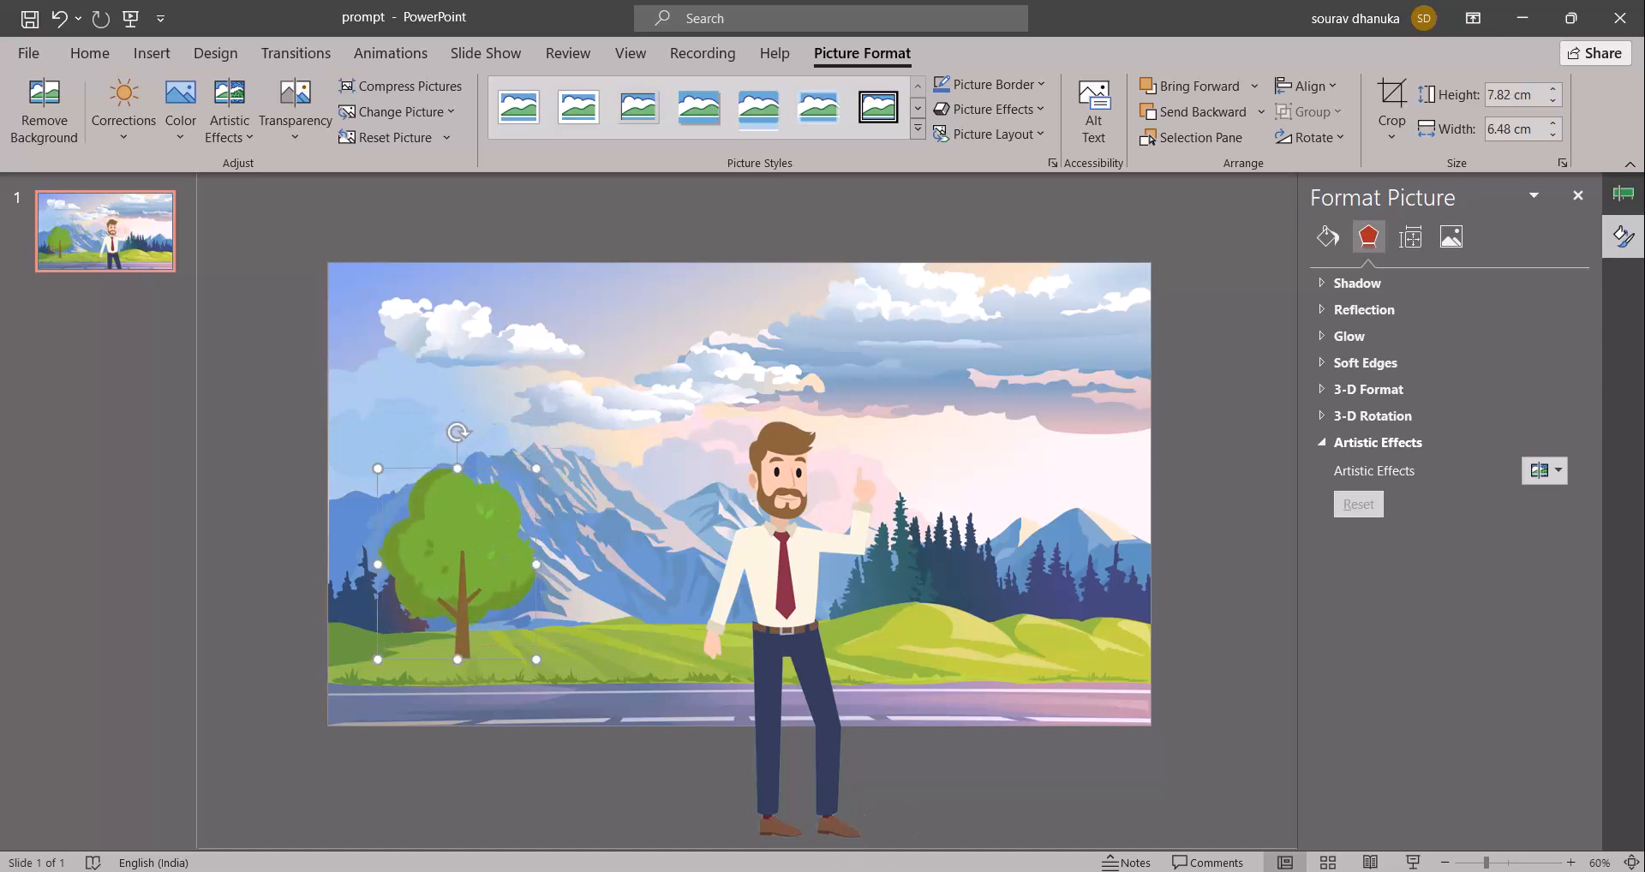
# Add the 006 Tree 1 picture, shrink it to about 10.1 by 6.4 cm and place it on the grass right of the man
pyautogui.click(1041, 871)
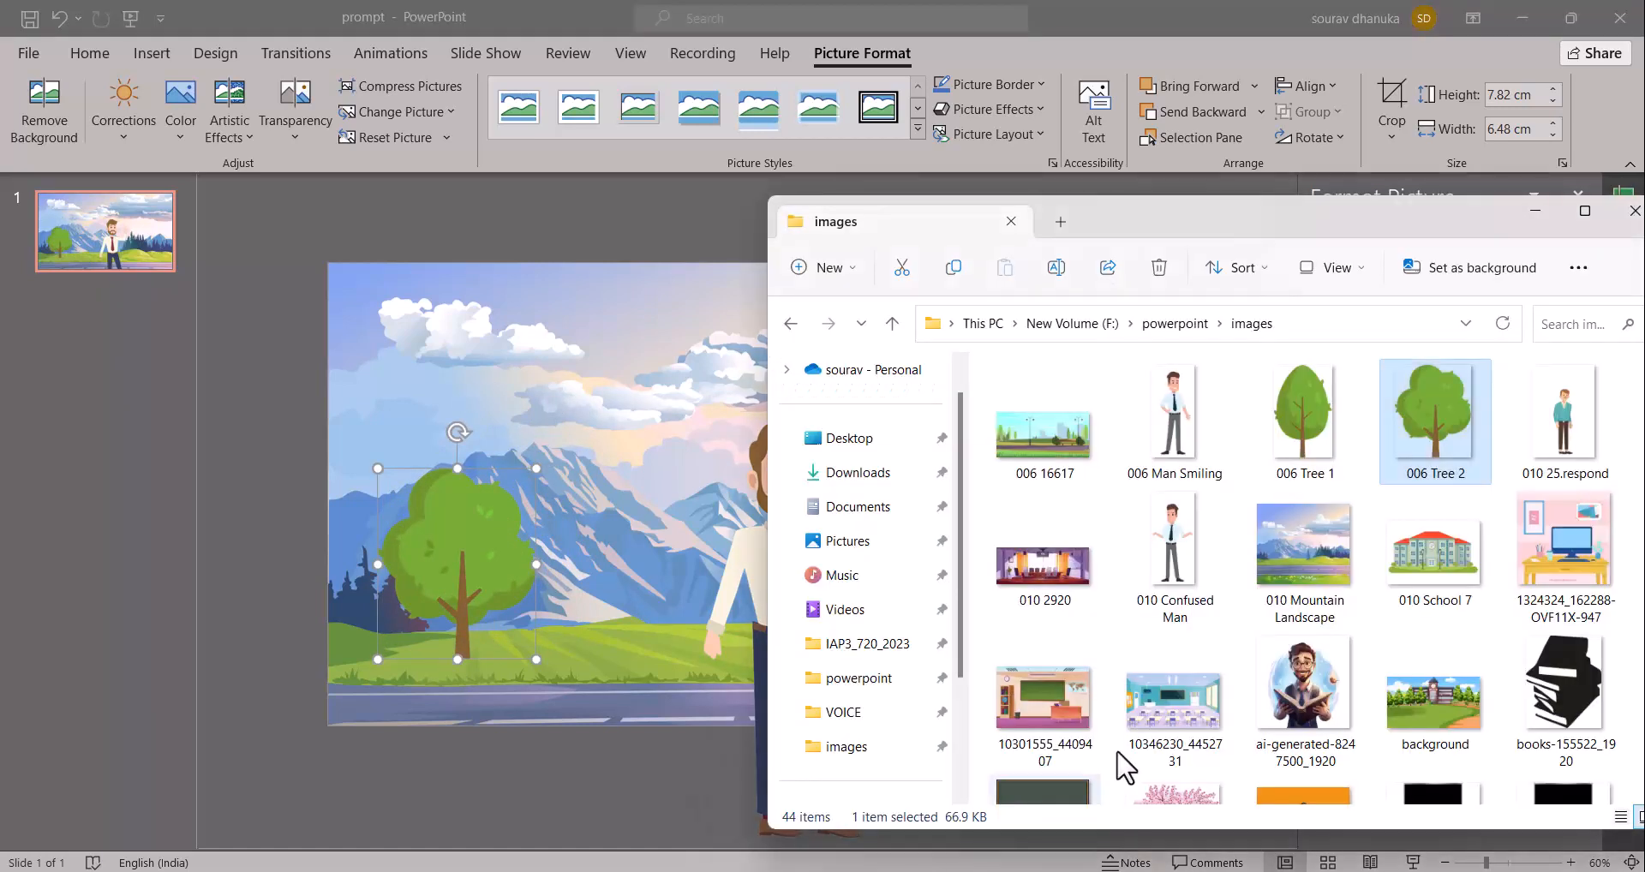
pyautogui.moveTo(1303, 446); pyautogui.dragTo(726, 512)
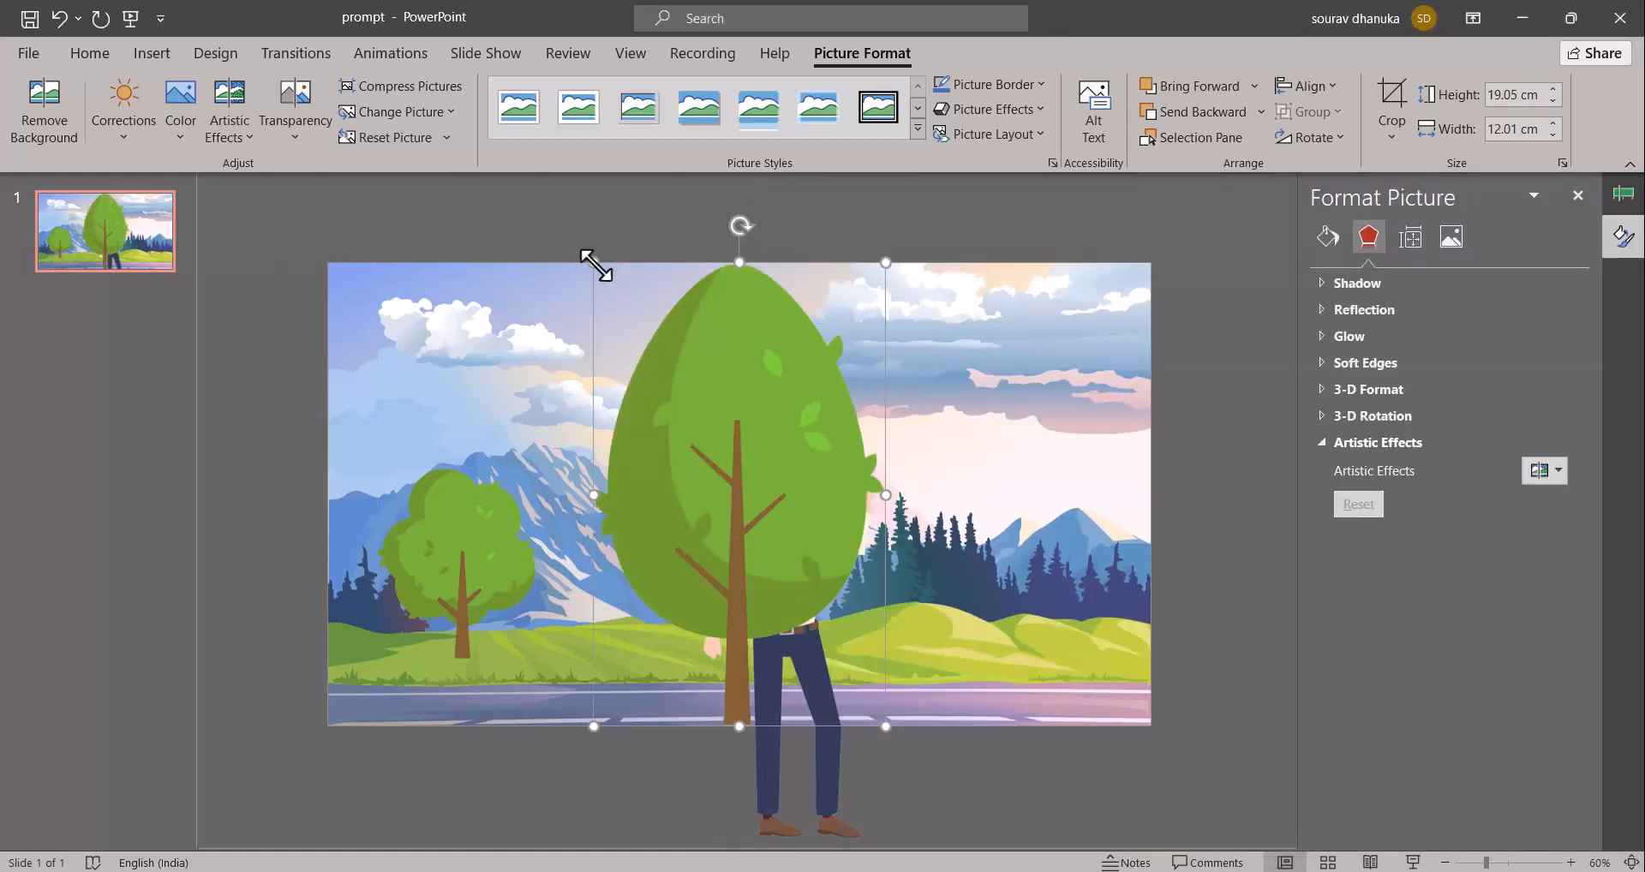
pyautogui.moveTo(593, 263); pyautogui.dragTo(1049, 517)
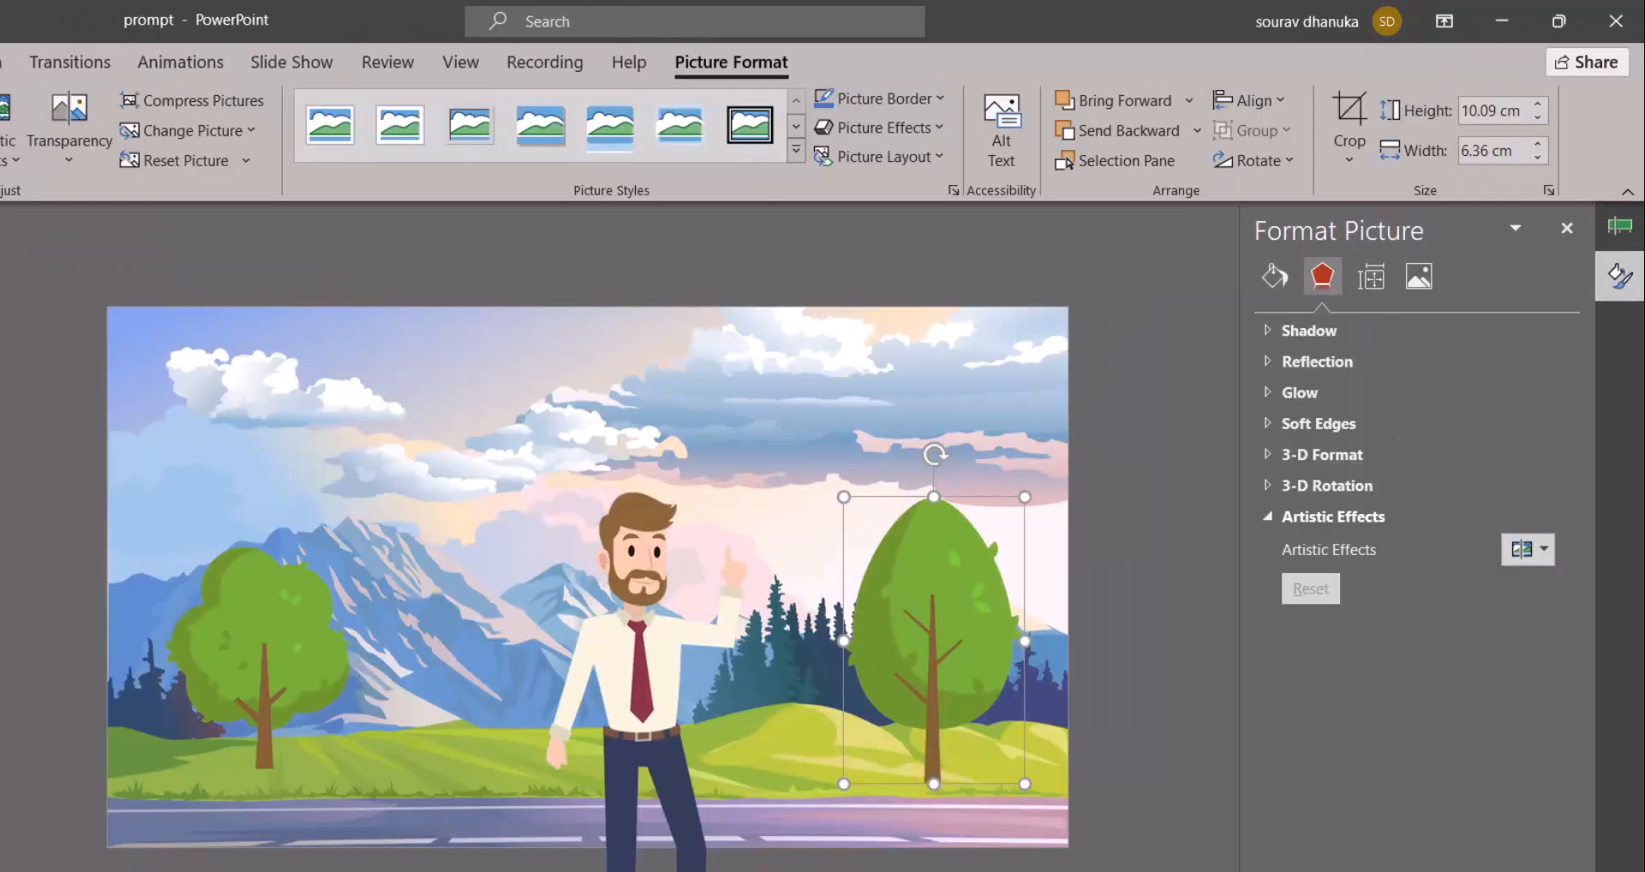
# Apply a Fly In animation to the man, show the Animation Pane, and make the effect start After Previous
pyautogui.click(754, 572)
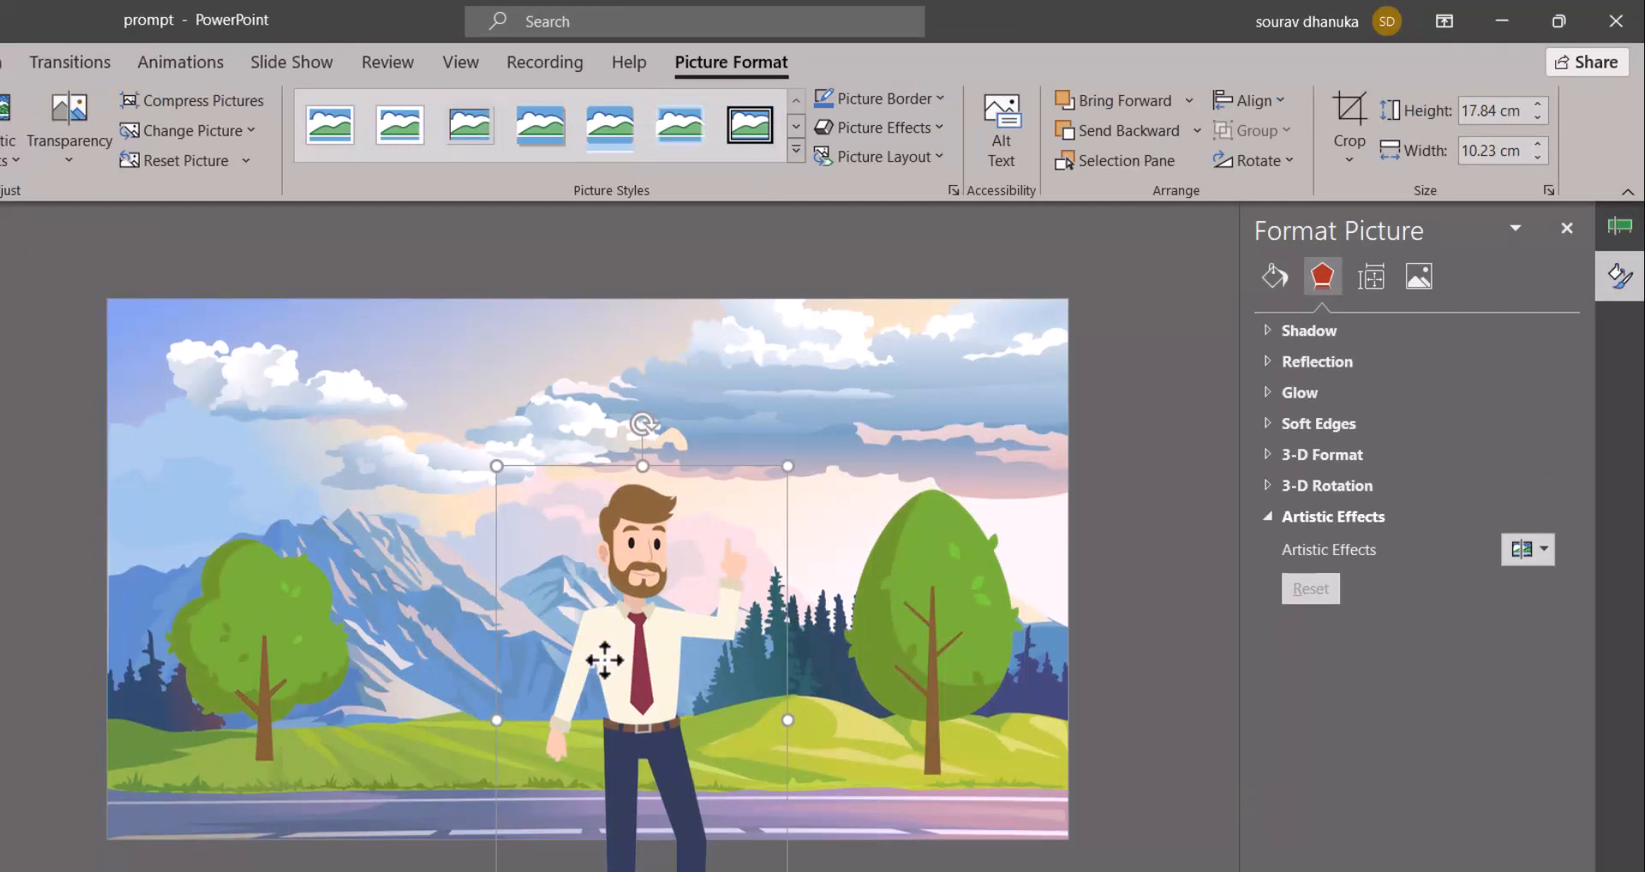
pyautogui.click(171, 65)
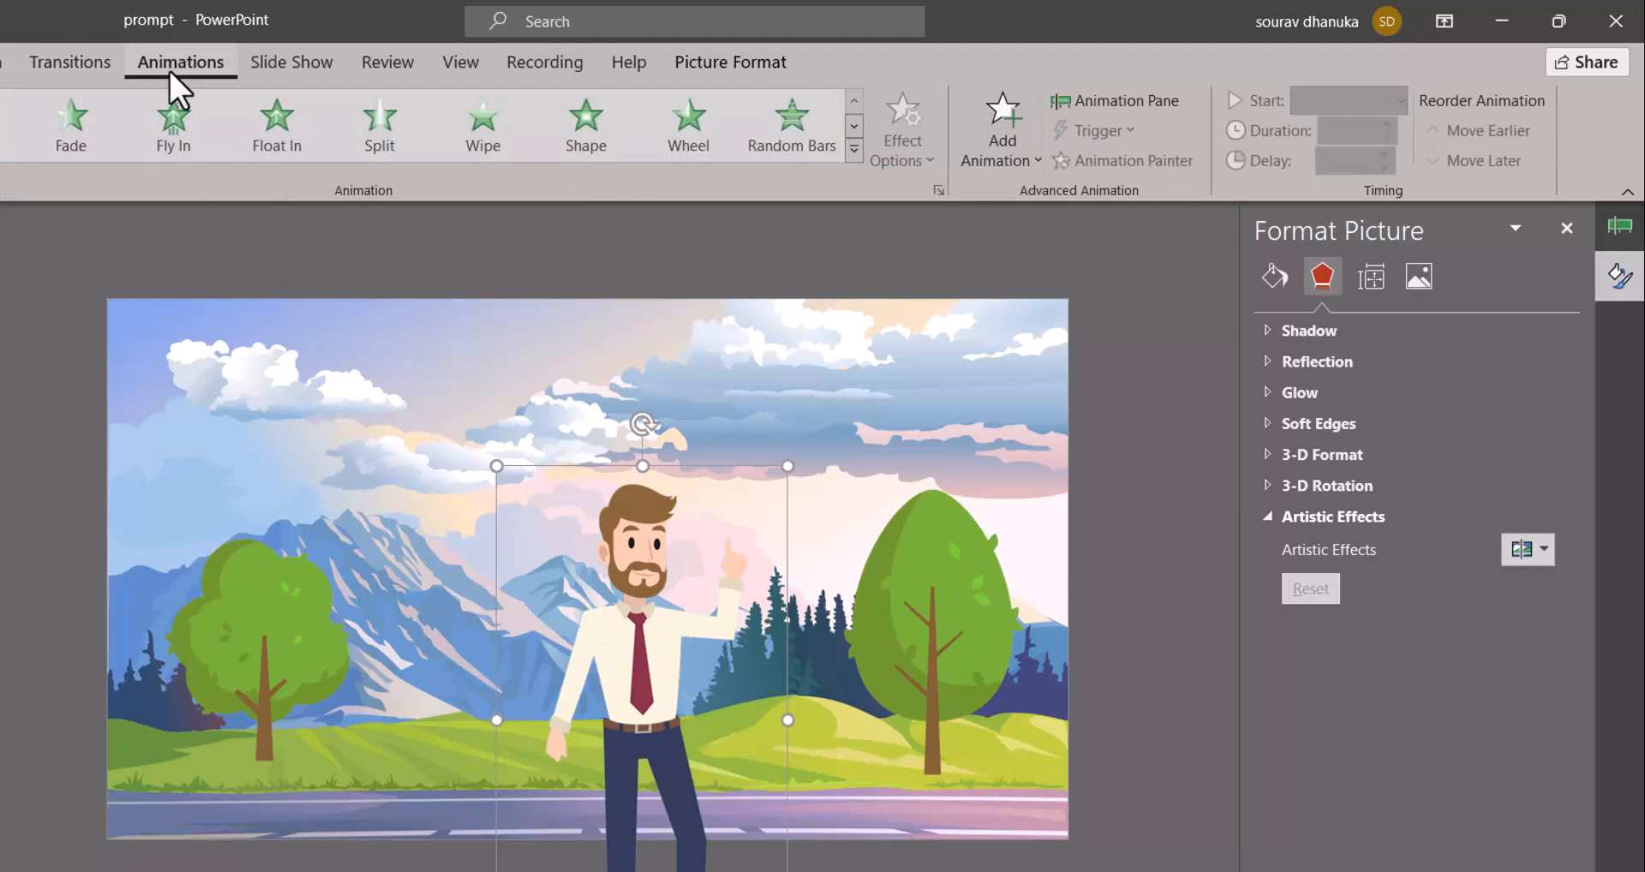
pyautogui.click(174, 124)
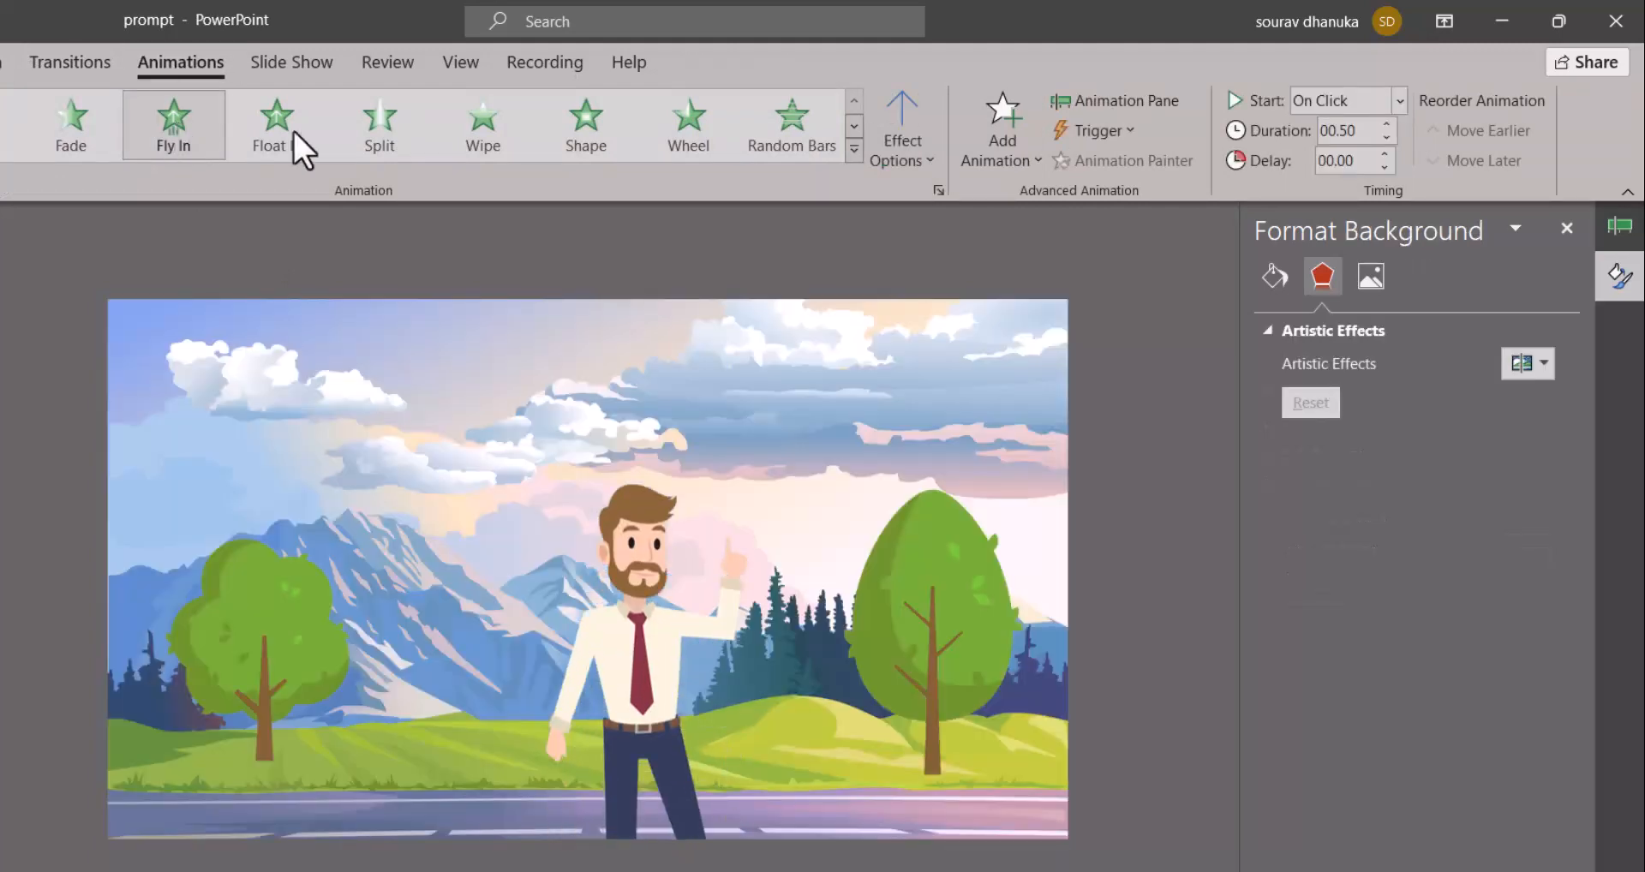
pyautogui.click(1567, 228)
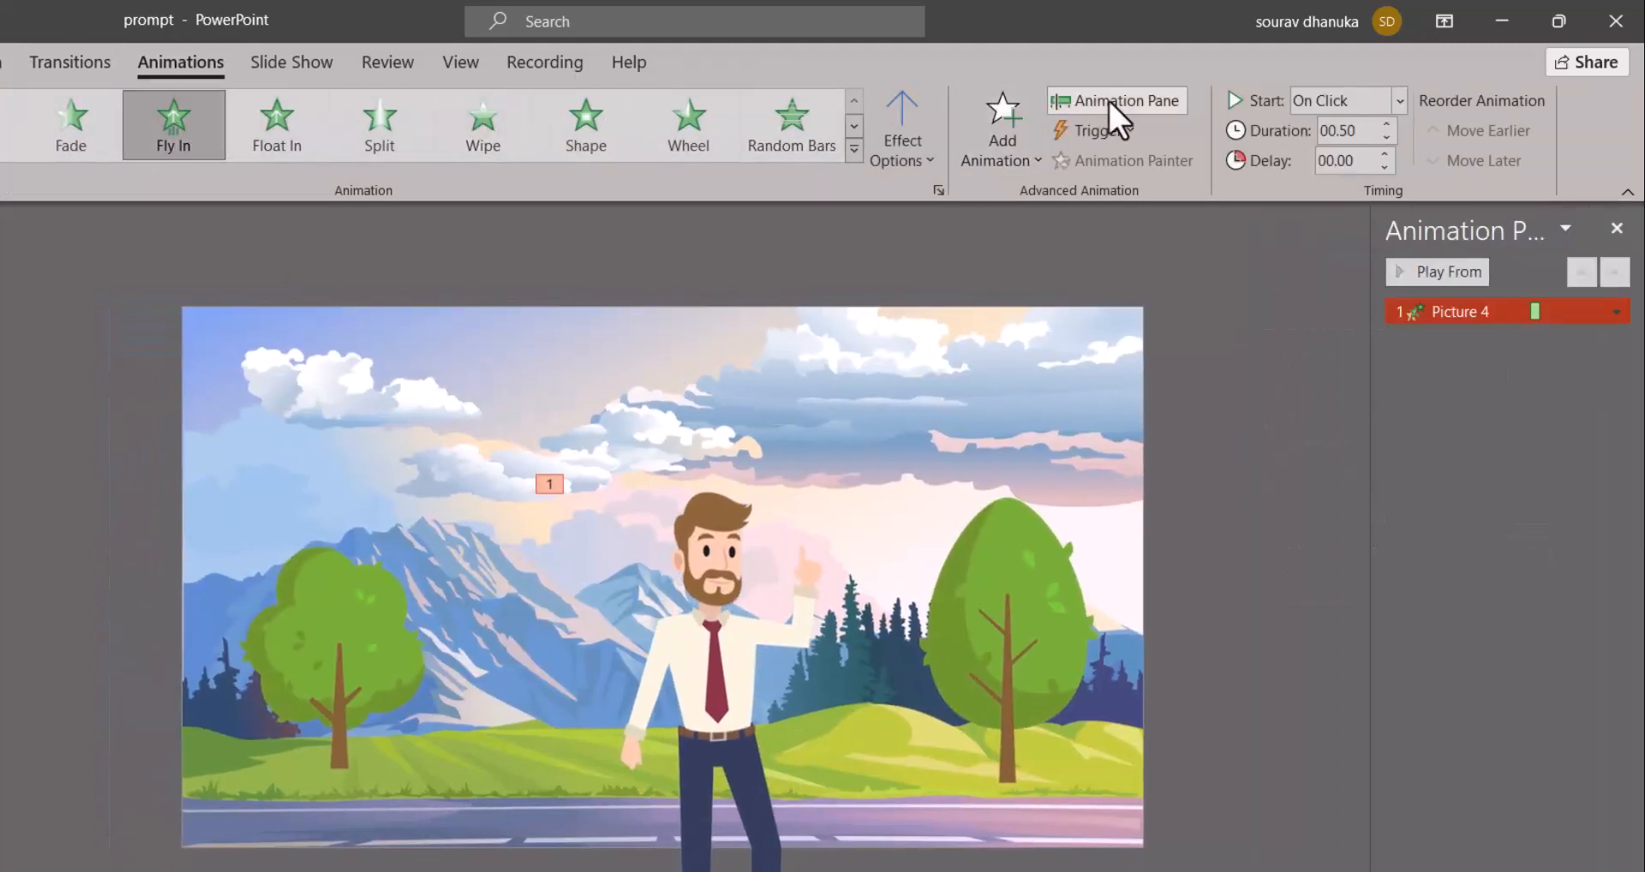
pyautogui.click(1108, 101)
pyautogui.click(1108, 101)
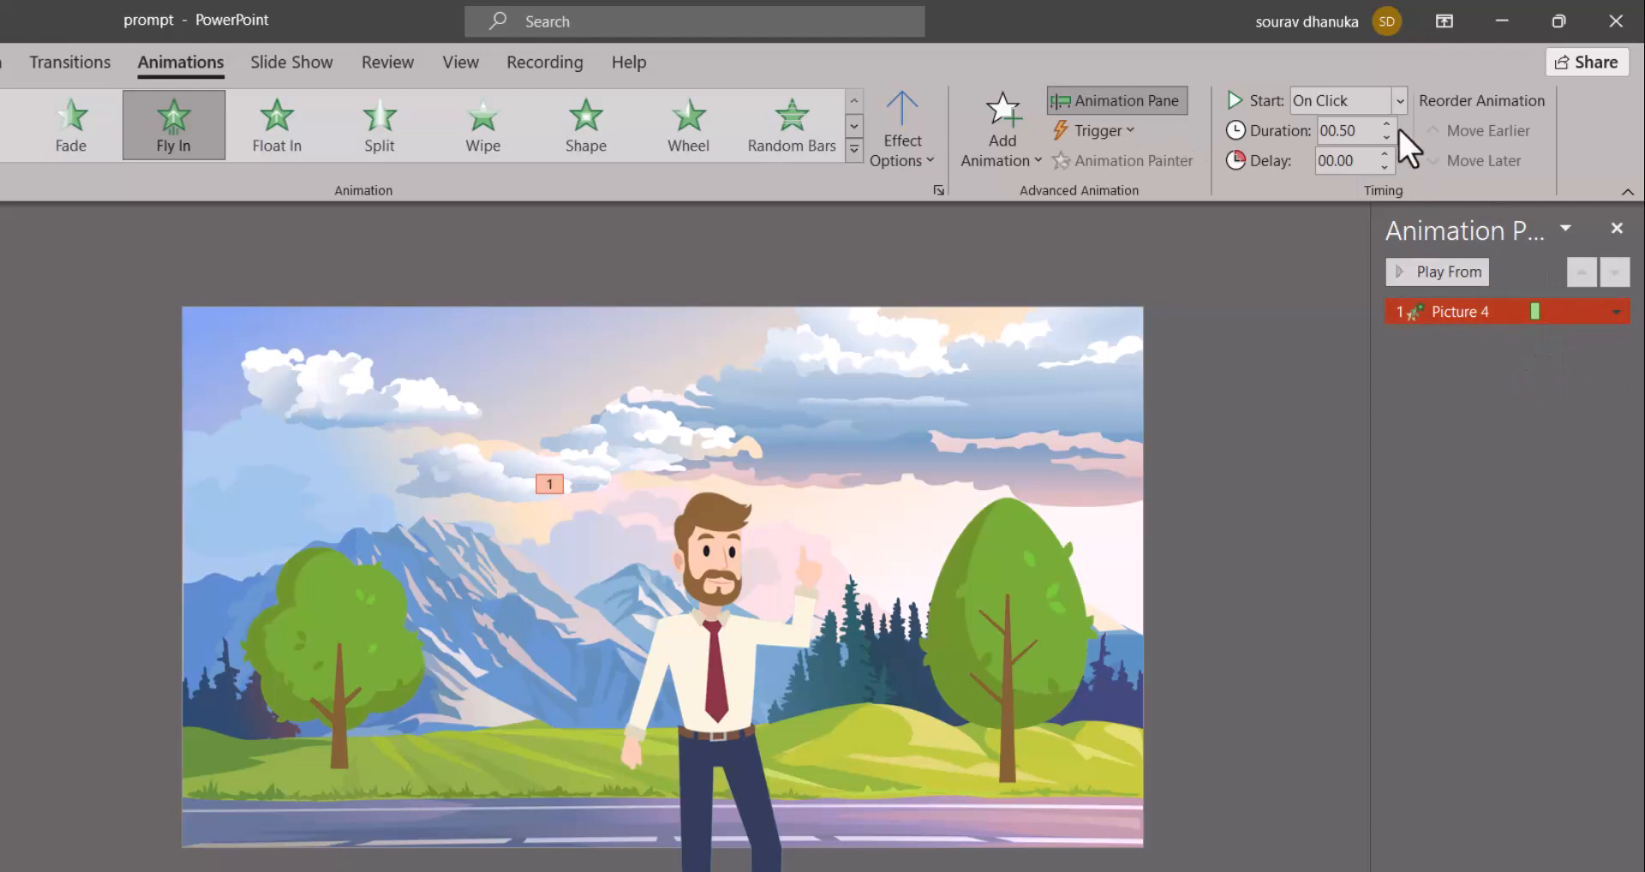
pyautogui.click(1401, 102)
pyautogui.click(1360, 185)
# Apply a Fly In animation from the left to the round tree and make it start After Previous
pyautogui.click(350, 653)
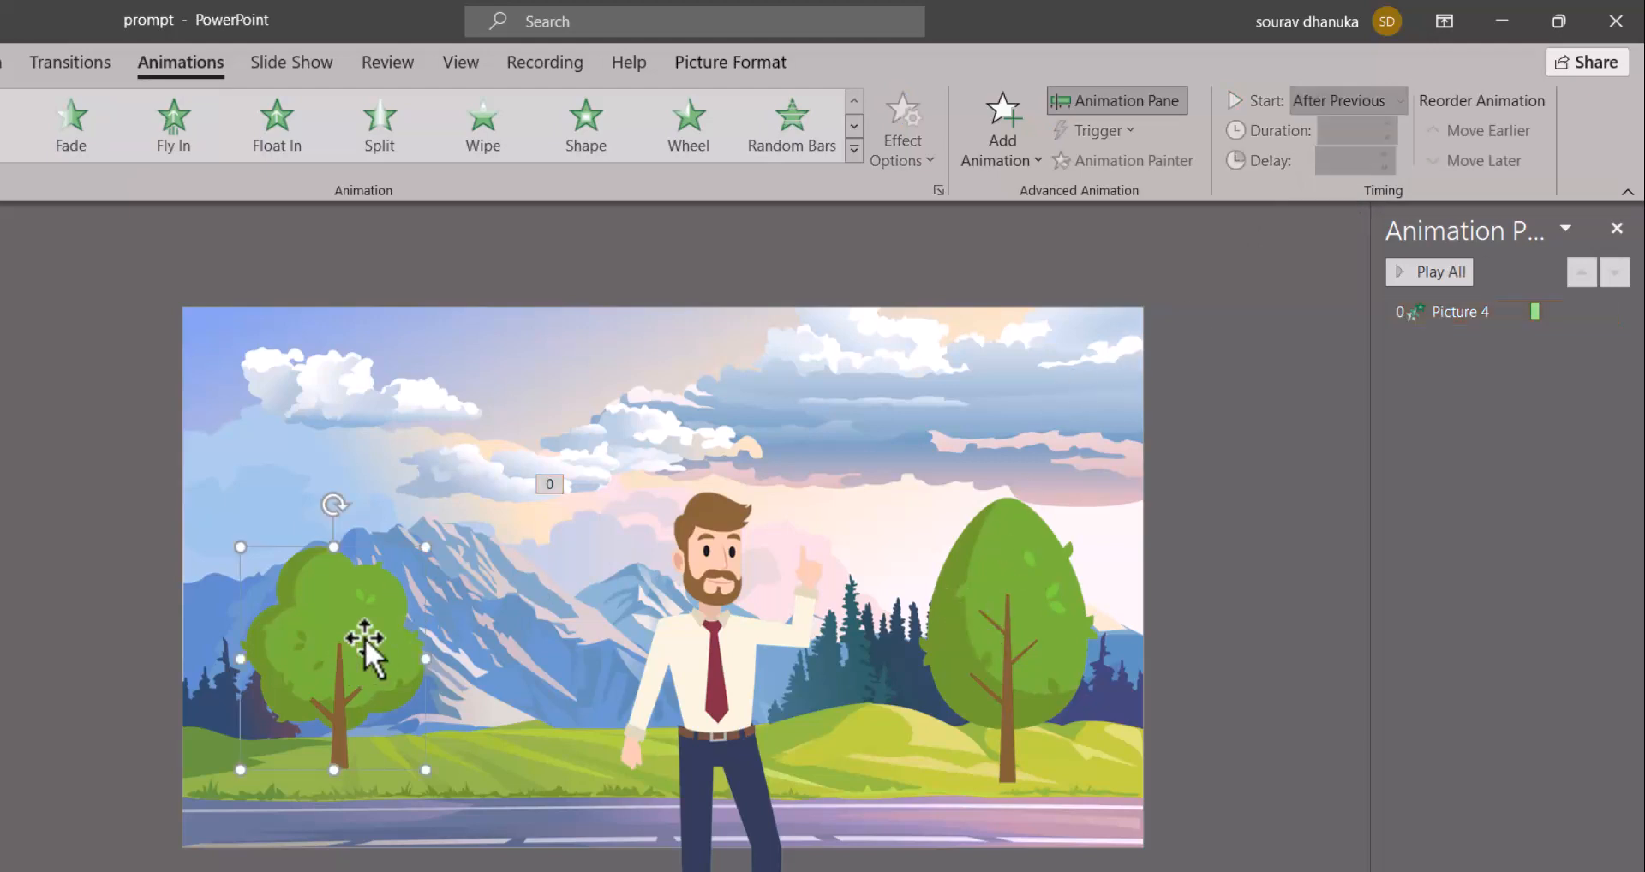
pyautogui.click(170, 147)
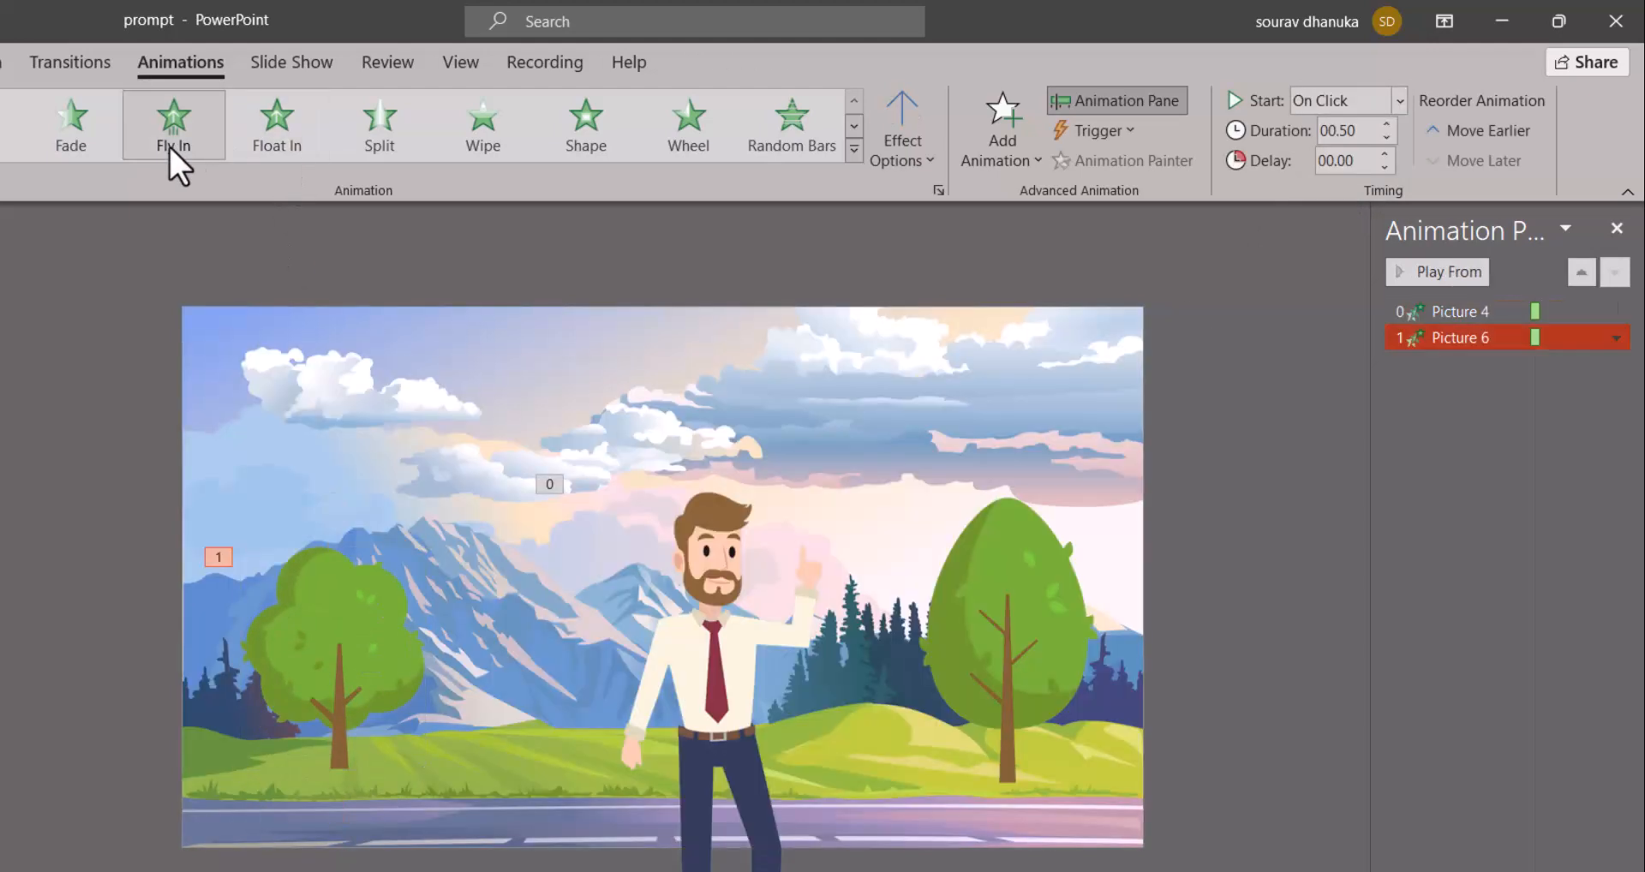
pyautogui.click(922, 151)
pyautogui.click(943, 372)
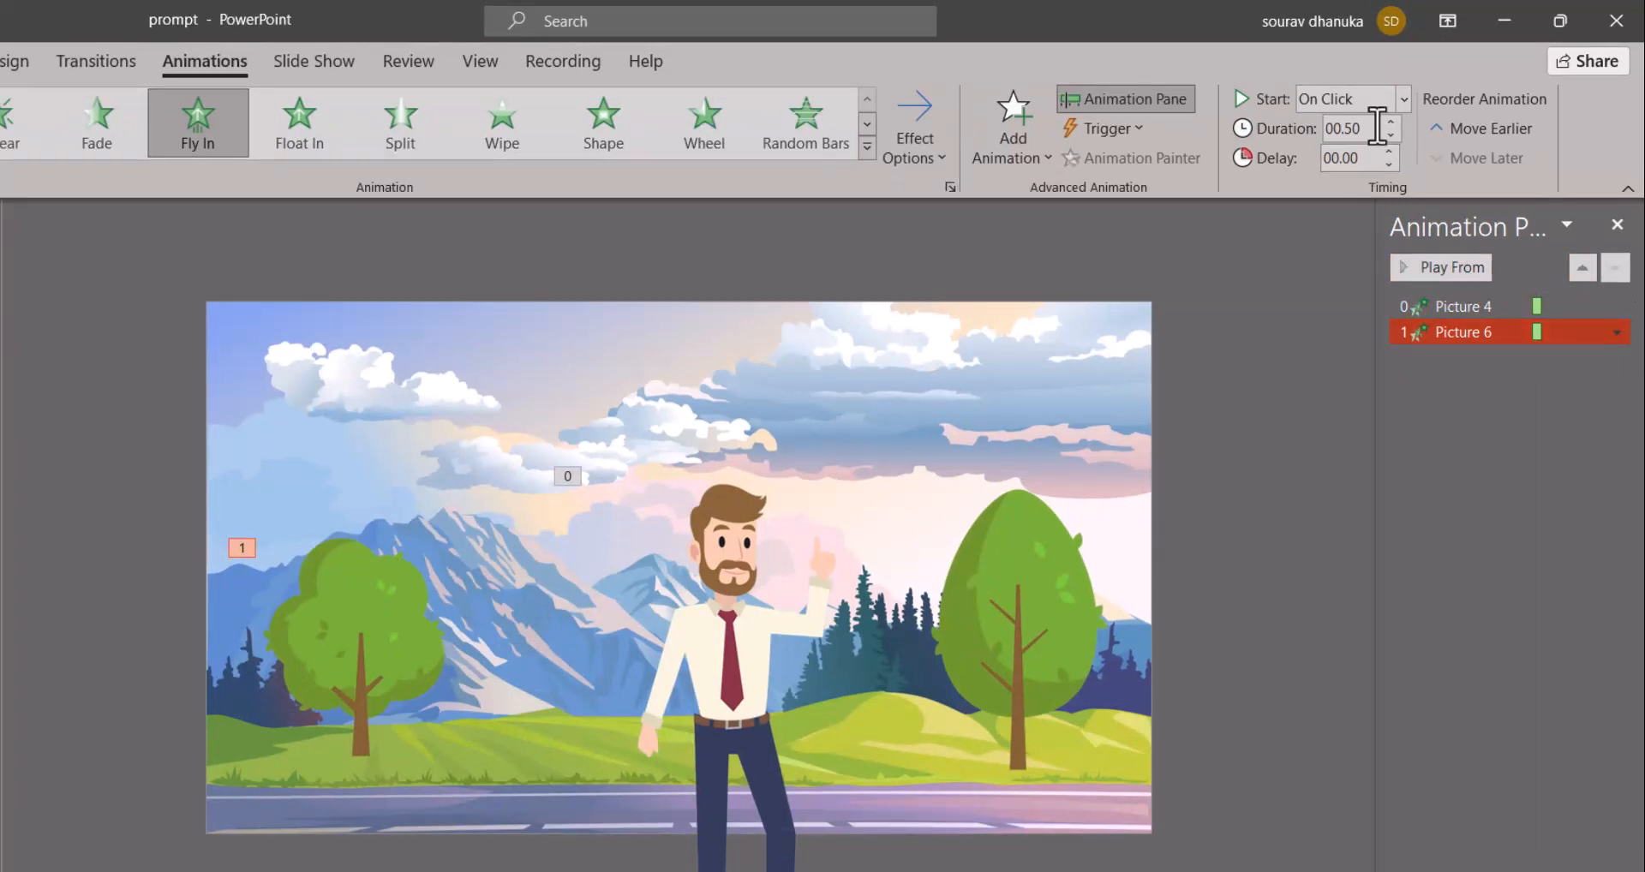
pyautogui.click(1405, 98)
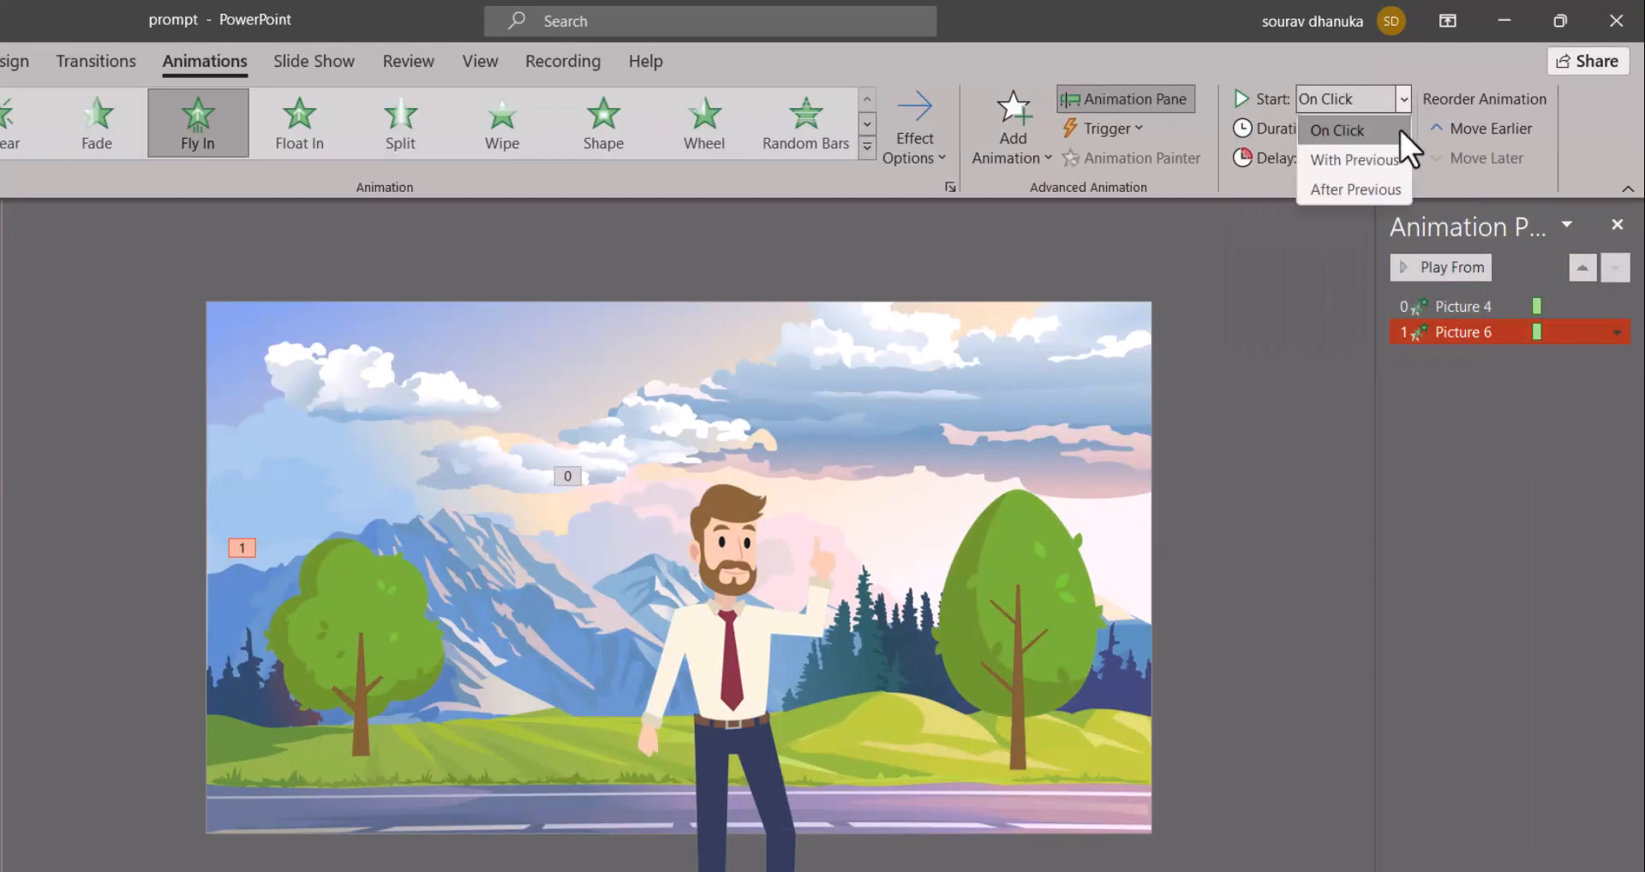
pyautogui.click(1389, 179)
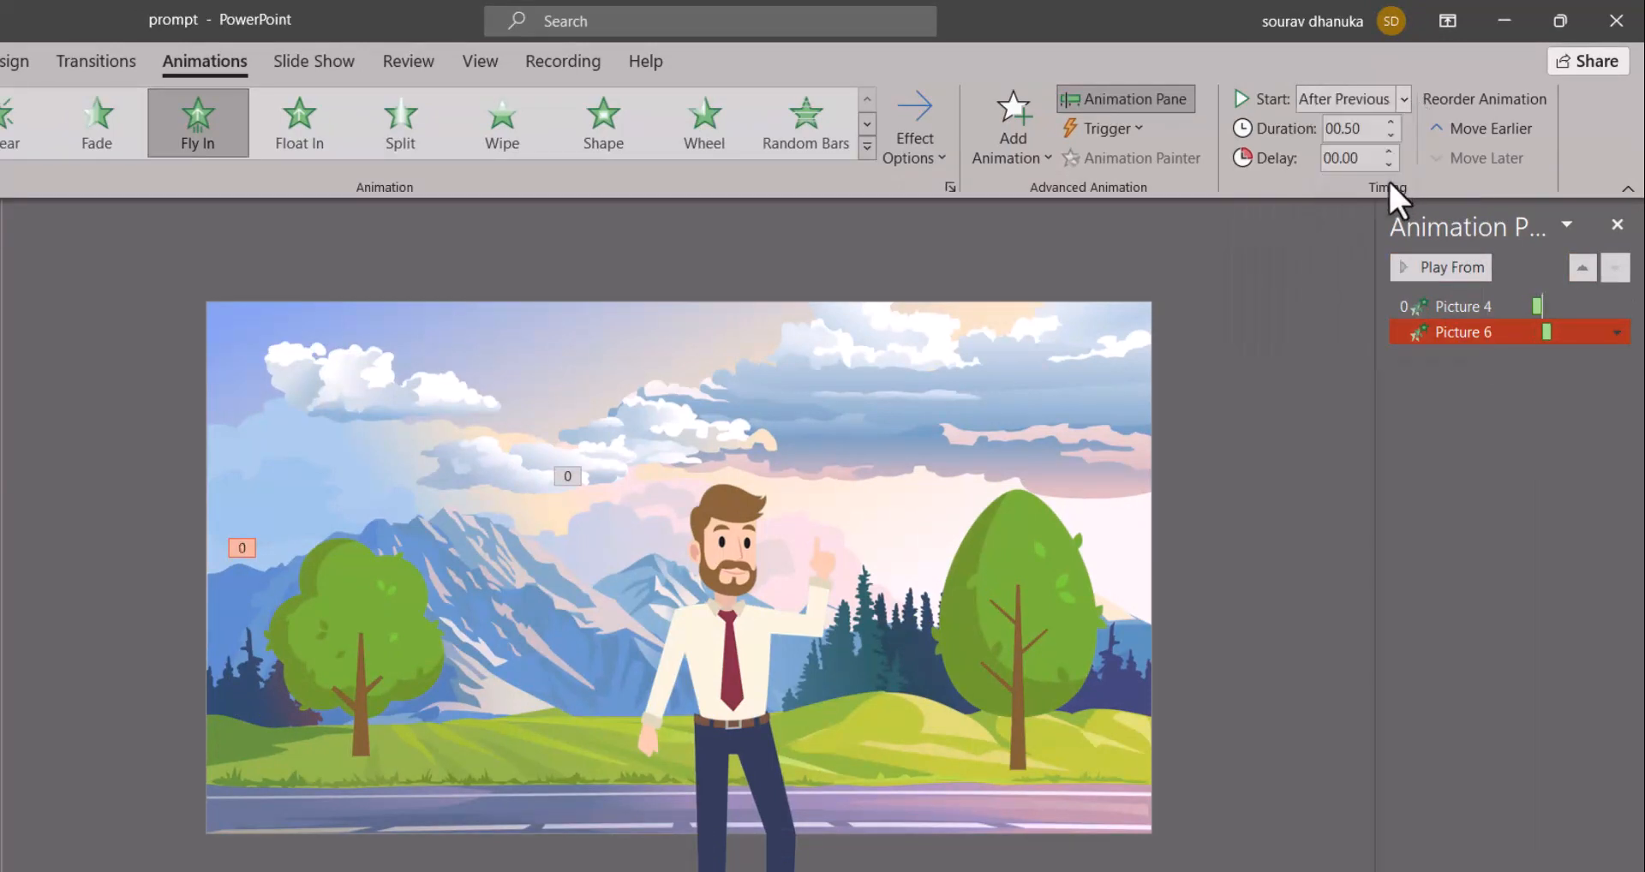
# Apply a Fly In animation from the right to the oval tree right of the man
pyautogui.click(1006, 582)
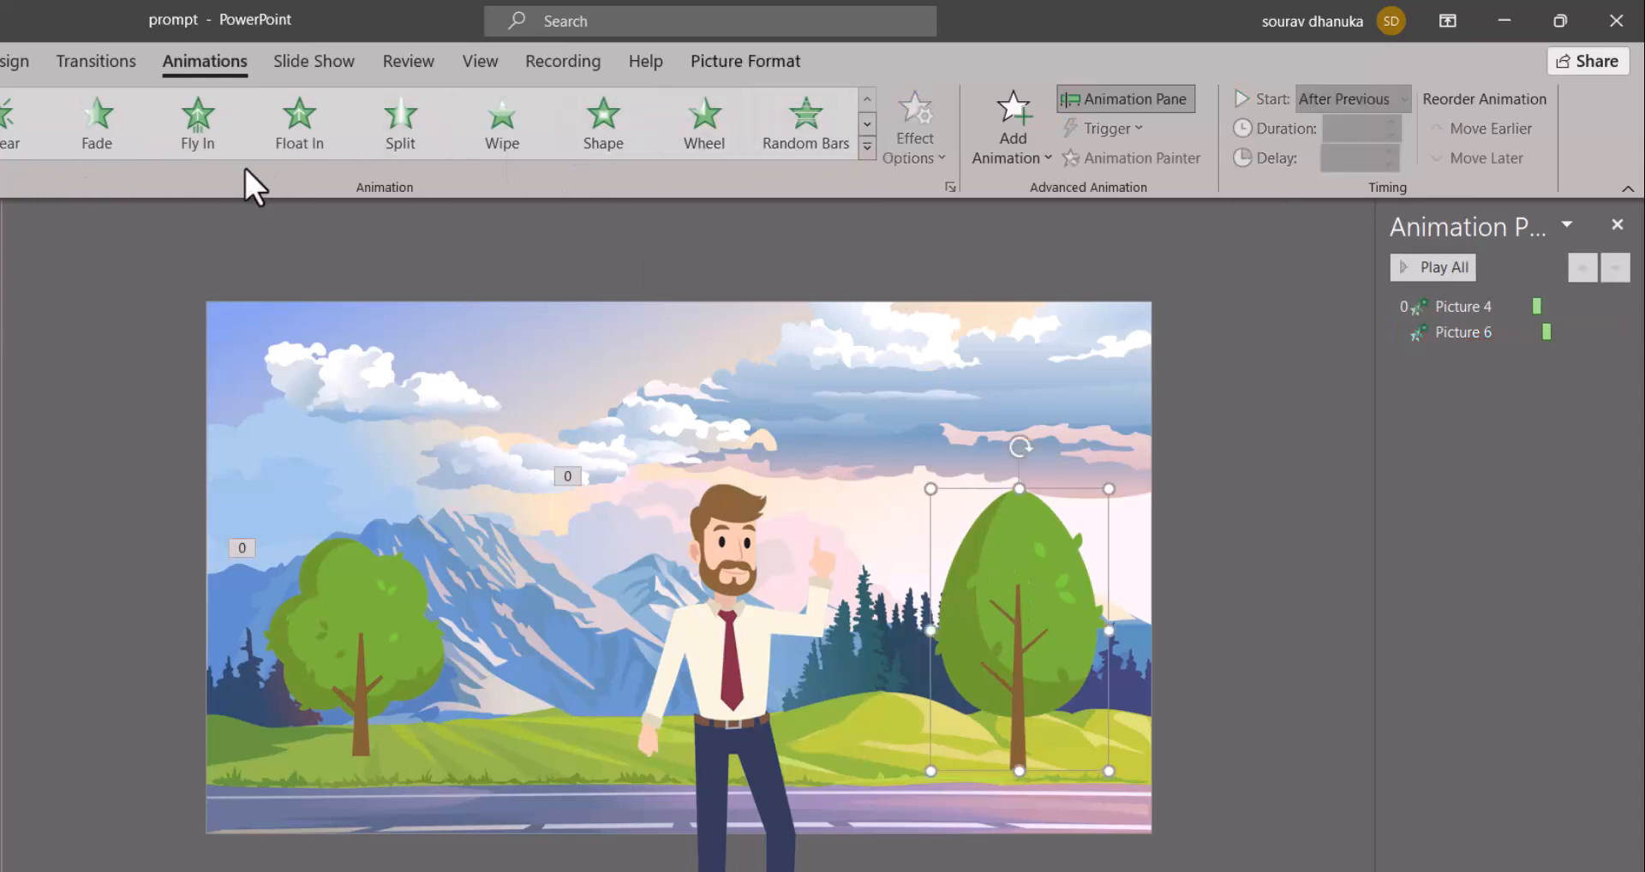
pyautogui.click(204, 129)
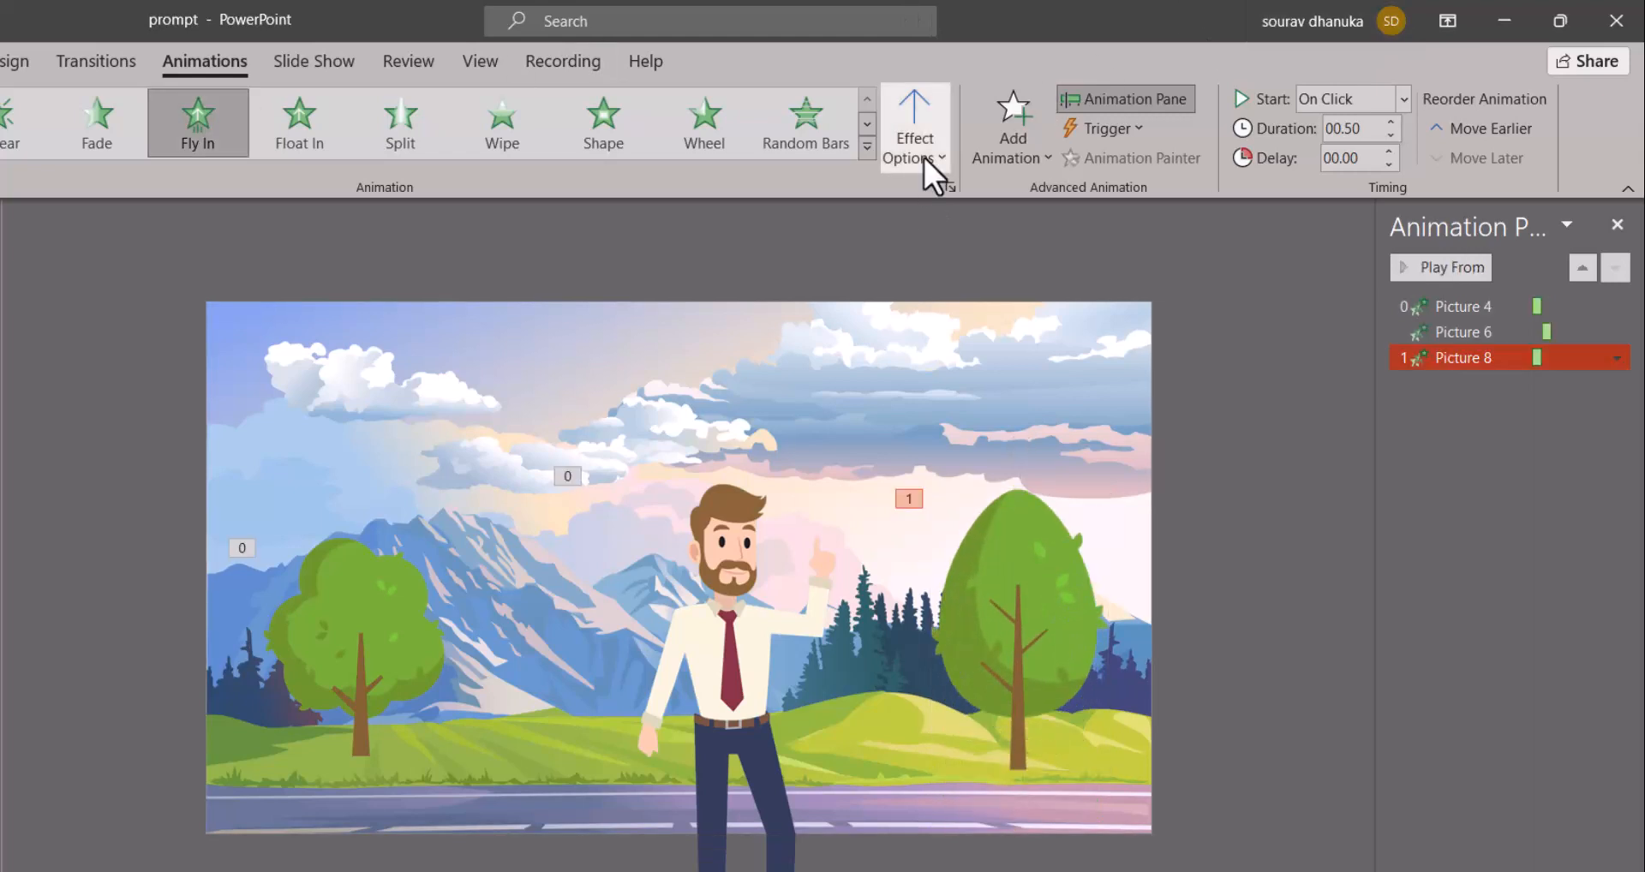
pyautogui.click(924, 158)
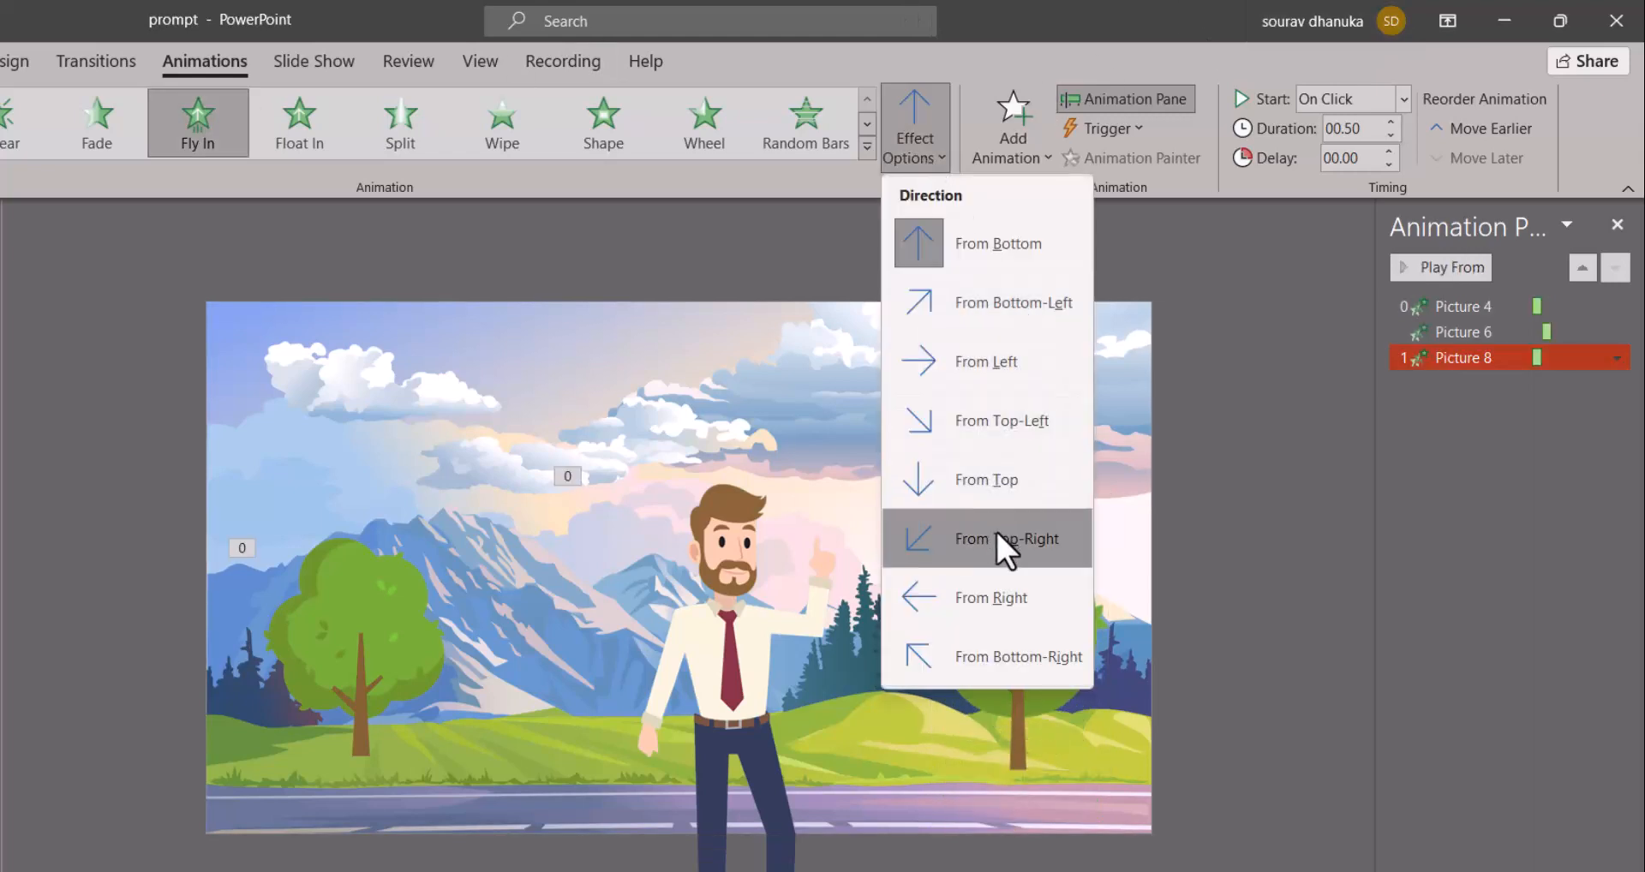
pyautogui.click(1019, 591)
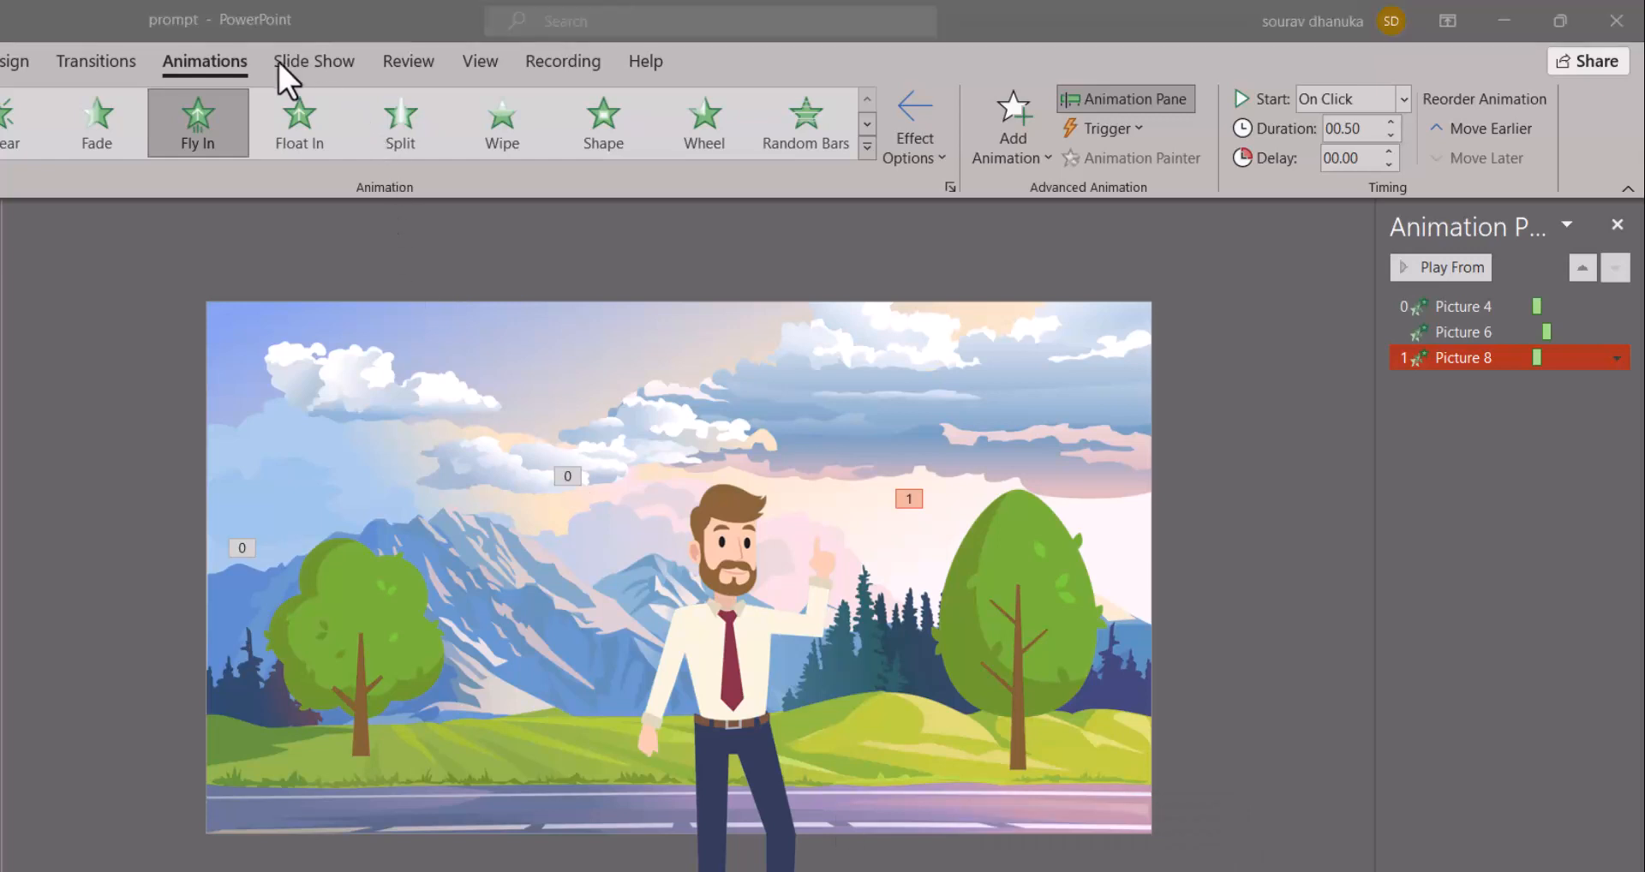
# Add the Whoosh sound to the round tree's Fly In effect
pyautogui.press('Up')
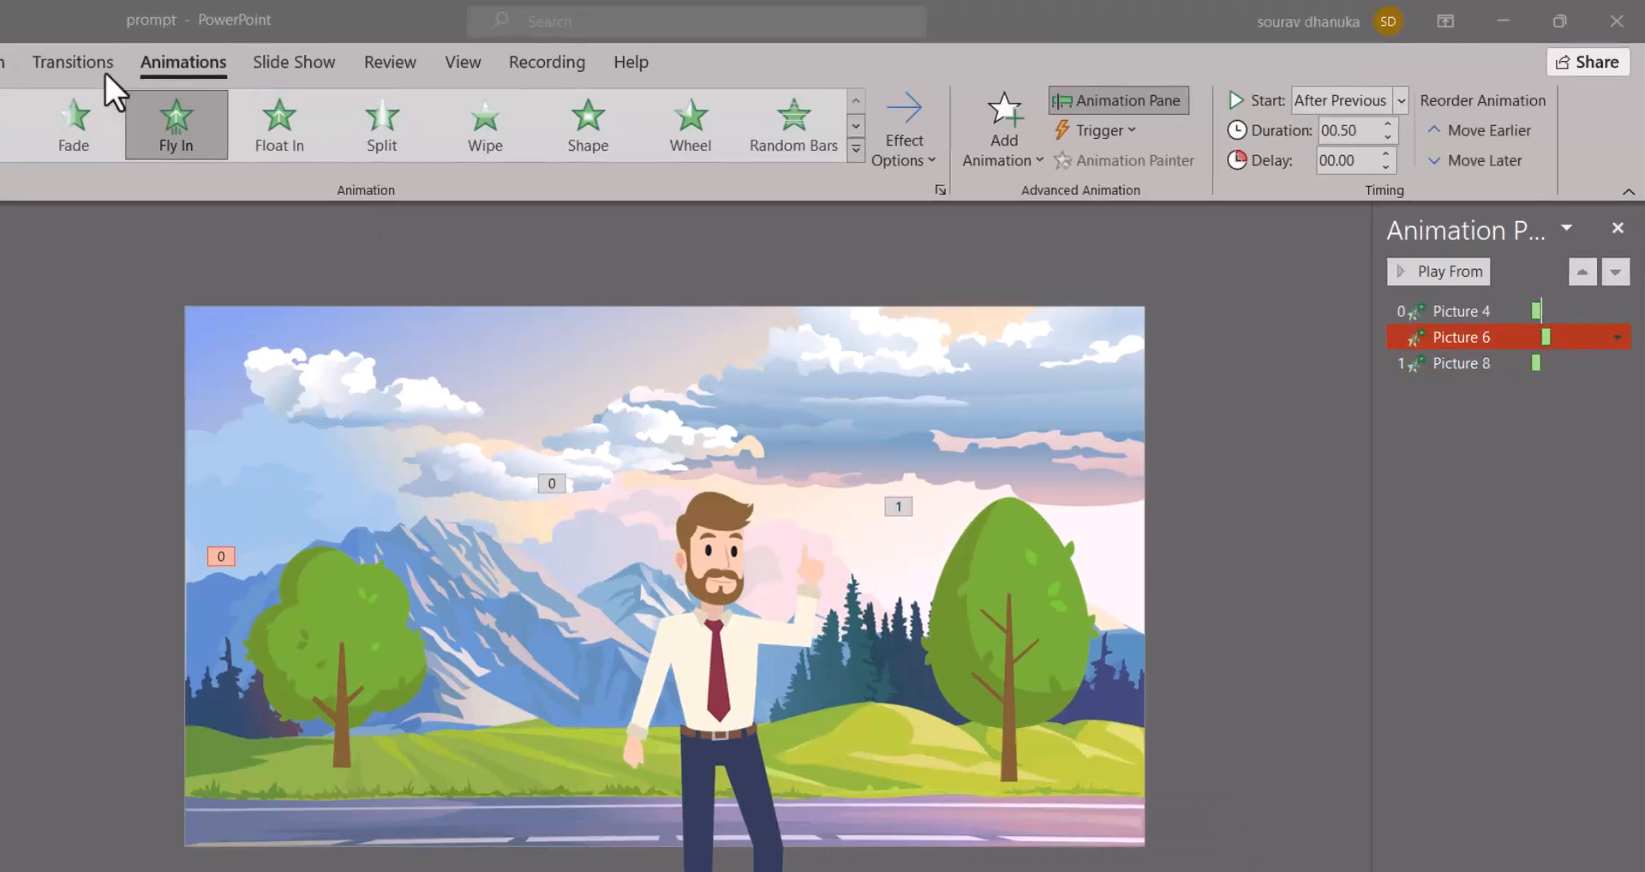
pyautogui.click(1610, 336)
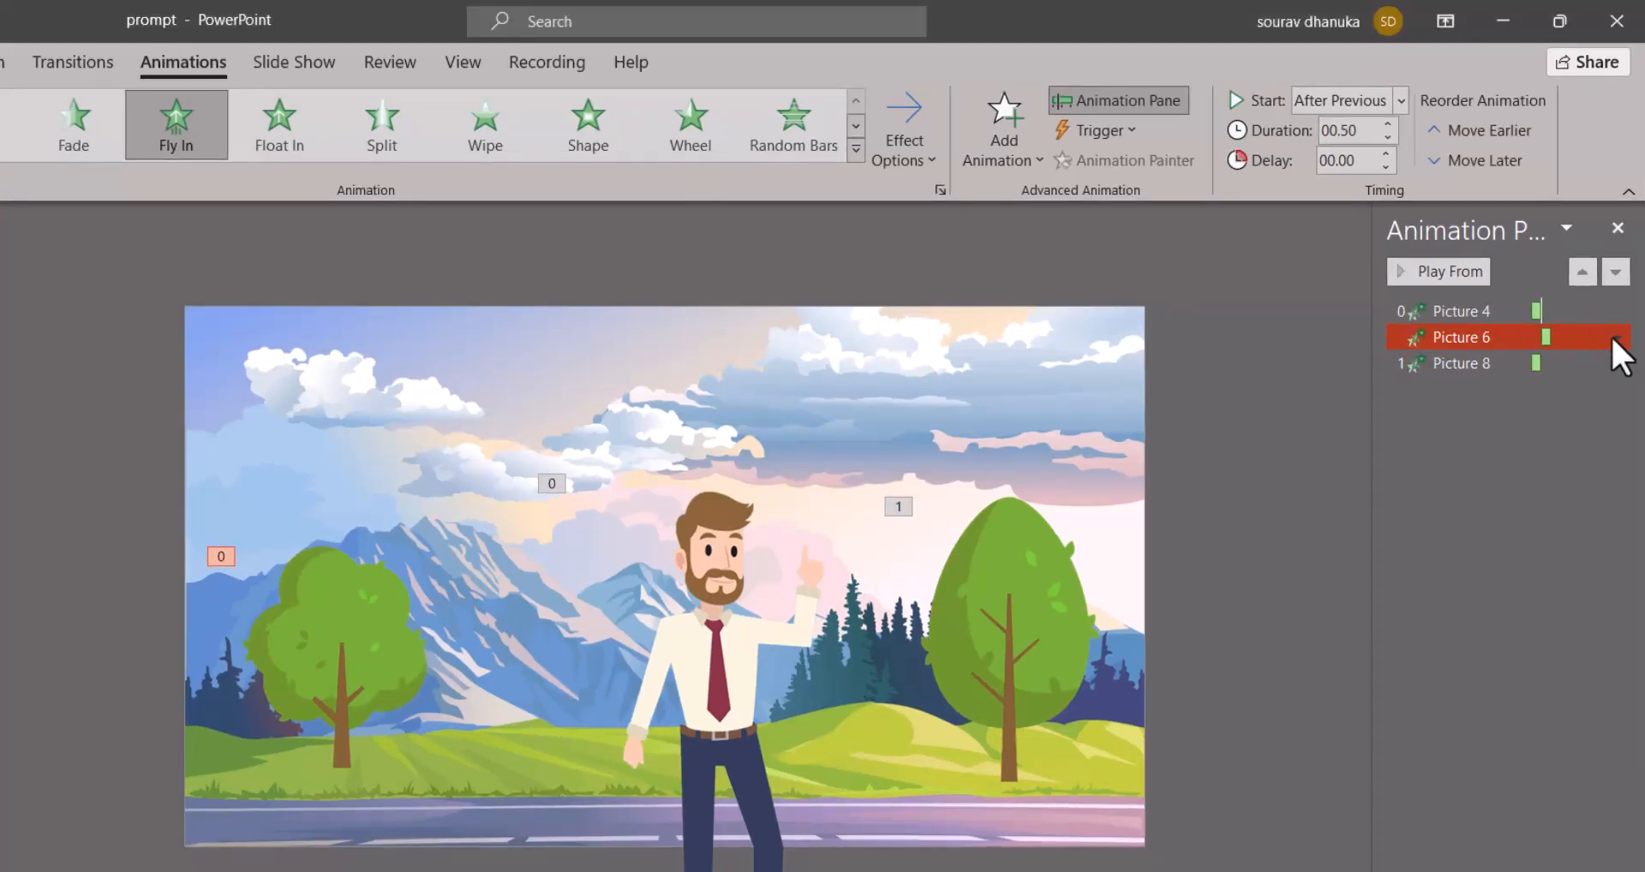
pyautogui.click(1611, 335)
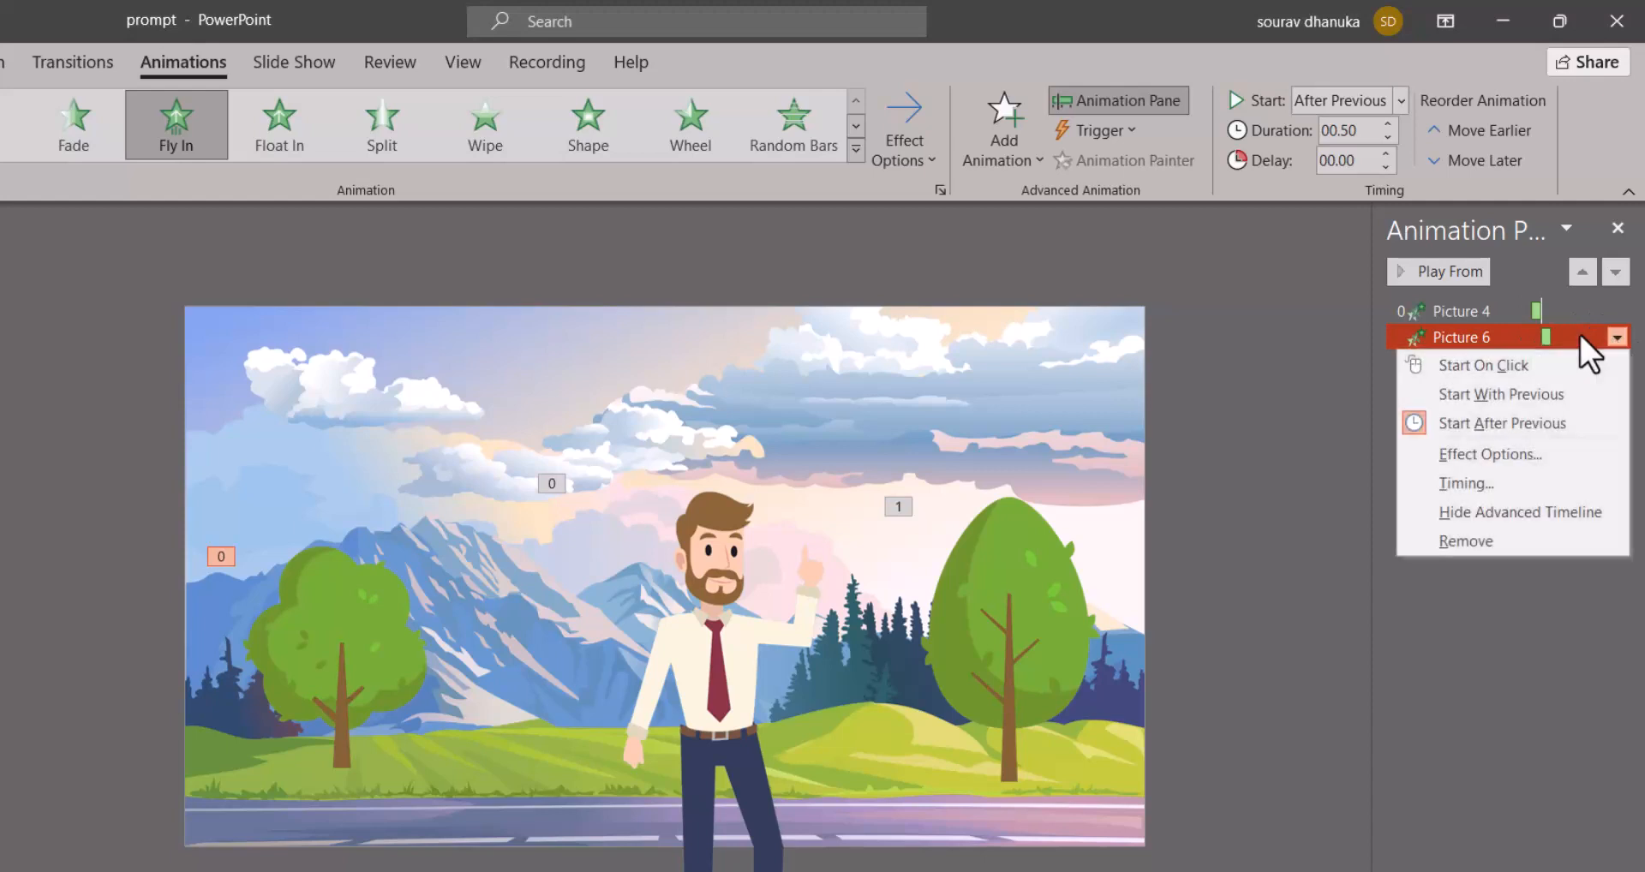
pyautogui.click(1525, 456)
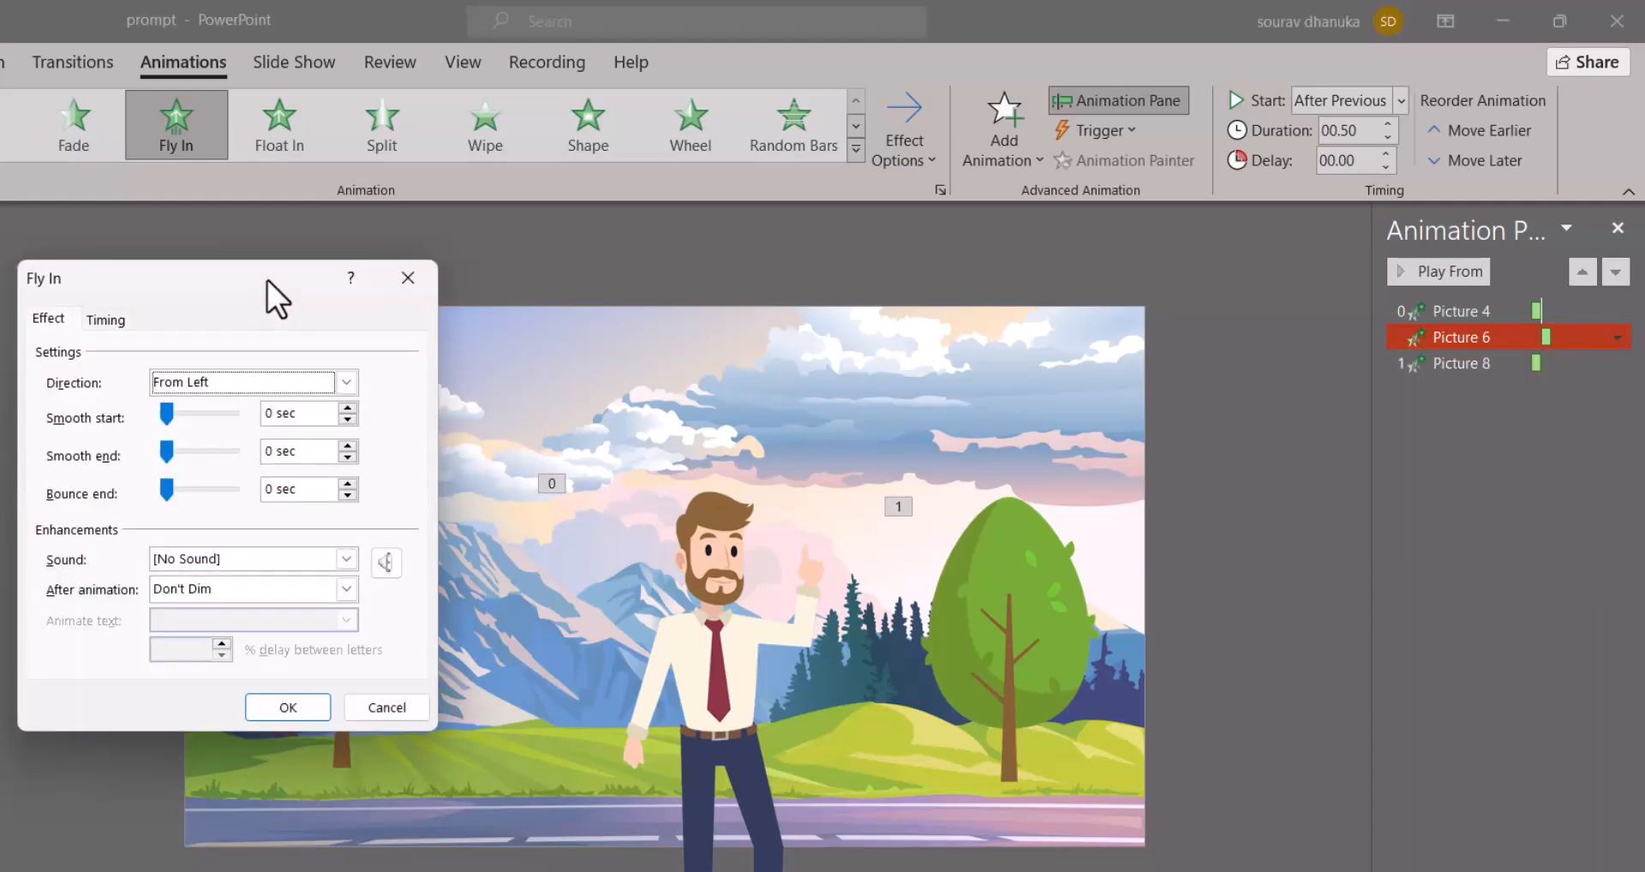
pyautogui.moveTo(260, 284); pyautogui.dragTo(202, 307)
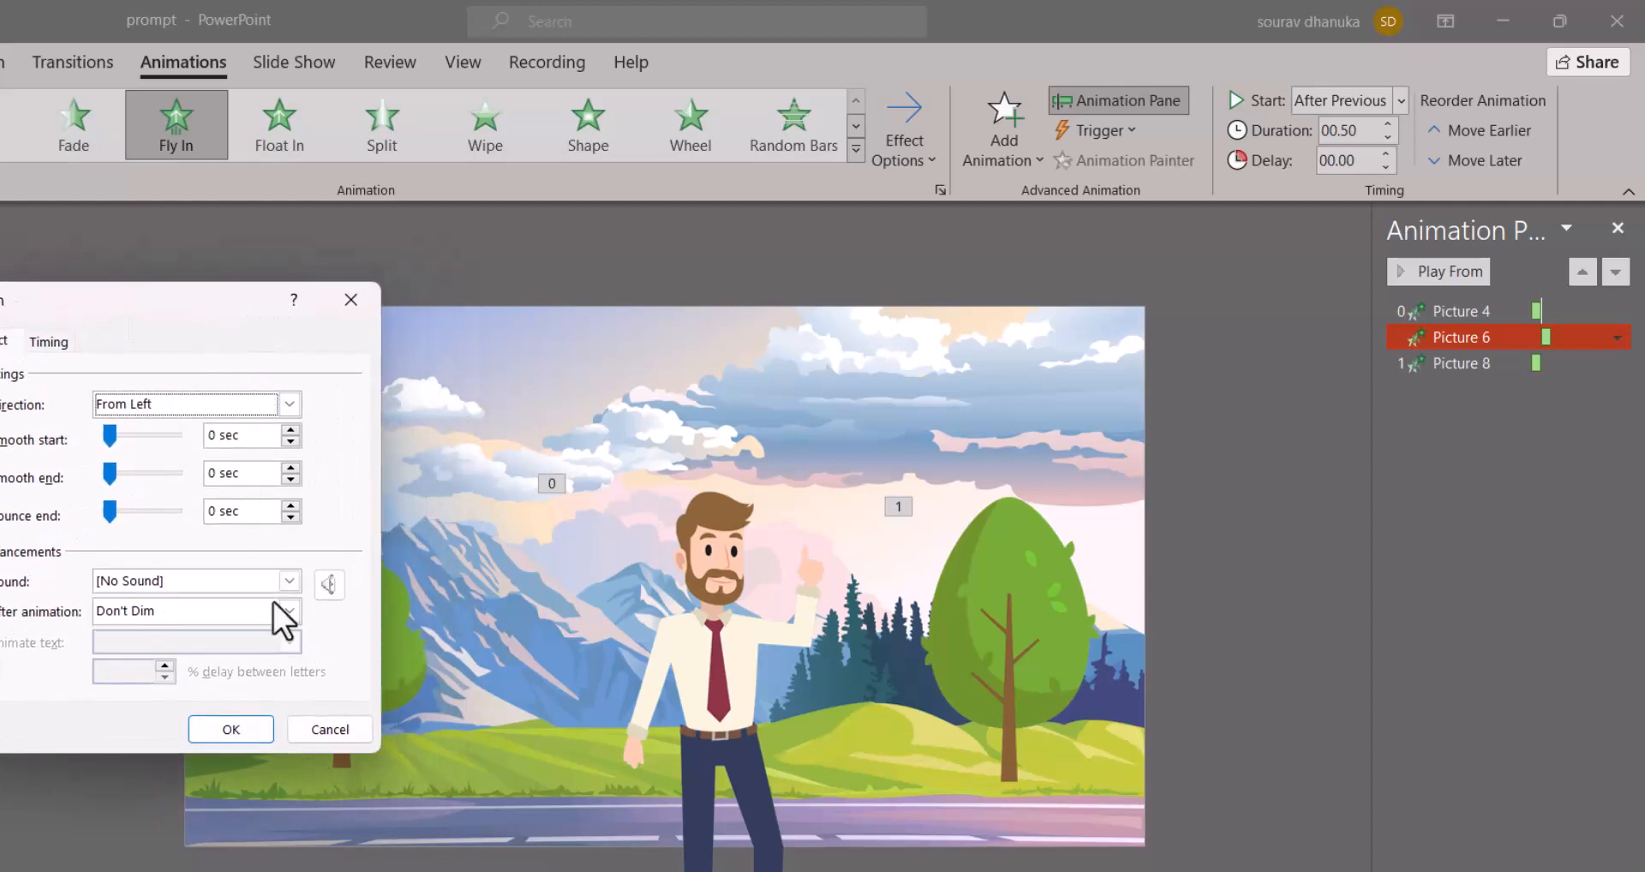
pyautogui.click(292, 582)
pyautogui.scroll(-5, 254, 639)
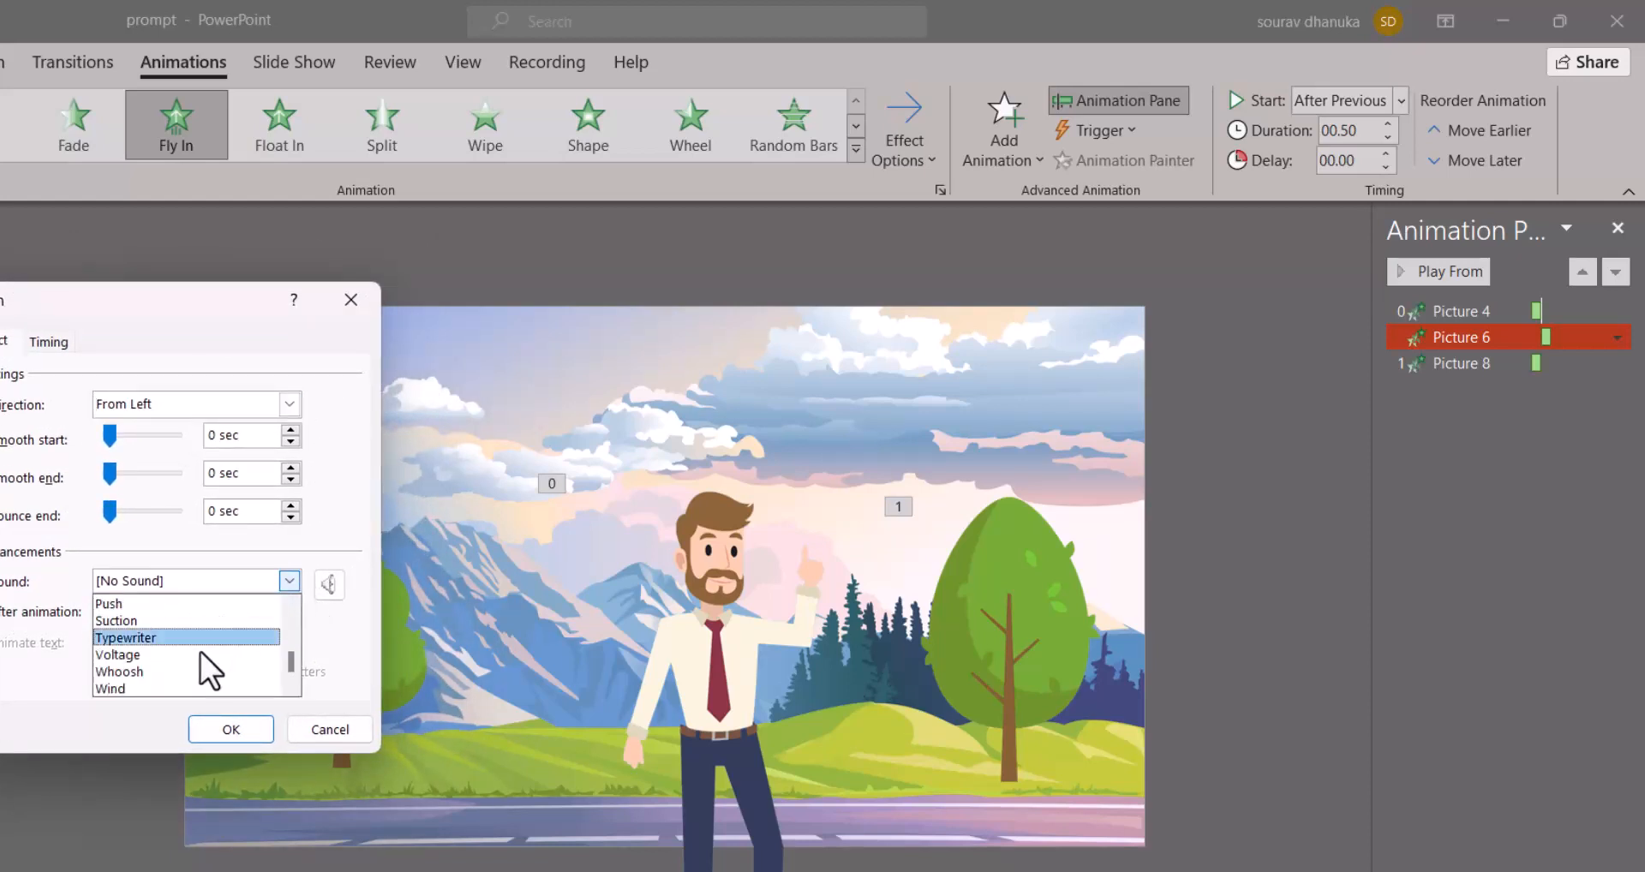
pyautogui.click(202, 671)
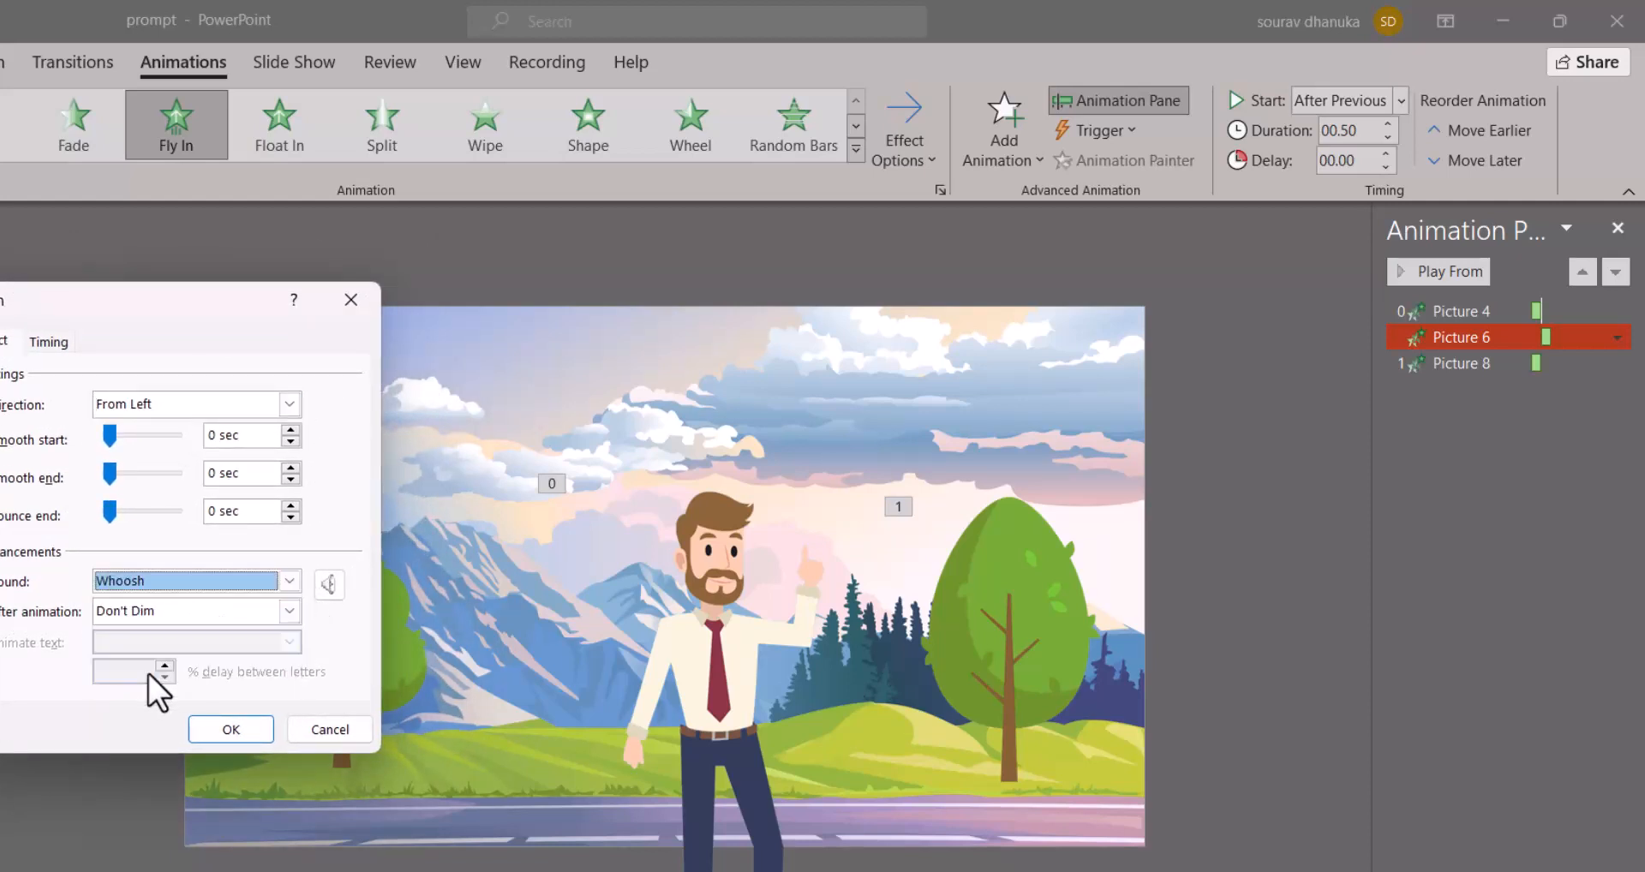
pyautogui.click(231, 729)
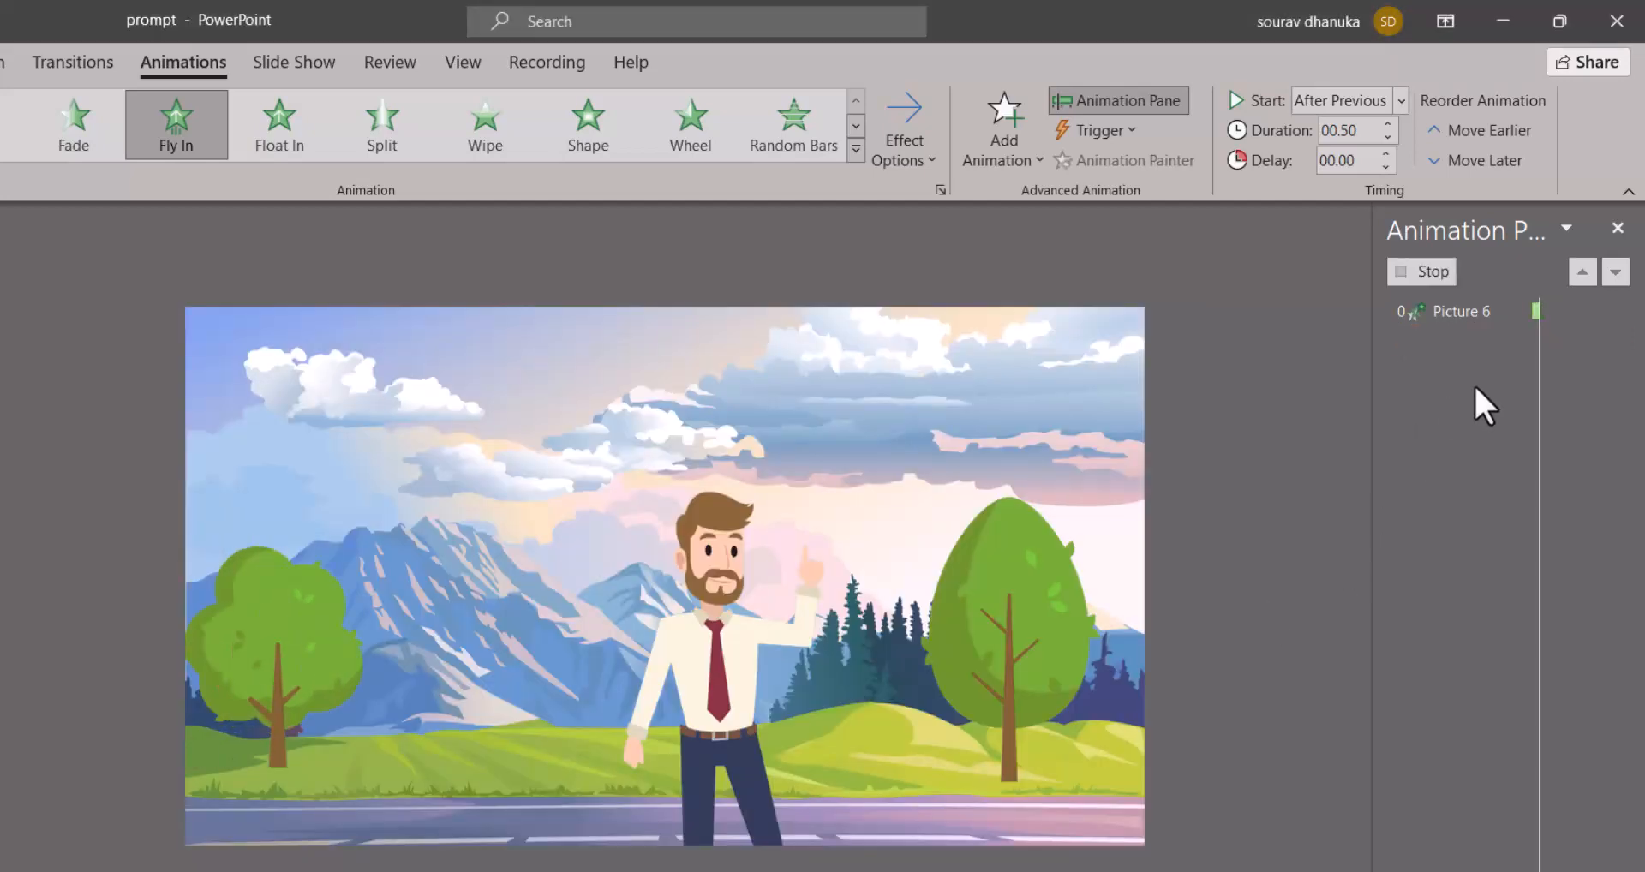
# Add the Whoosh sound to the oval tree's Fly In effect
pyautogui.click(1482, 363)
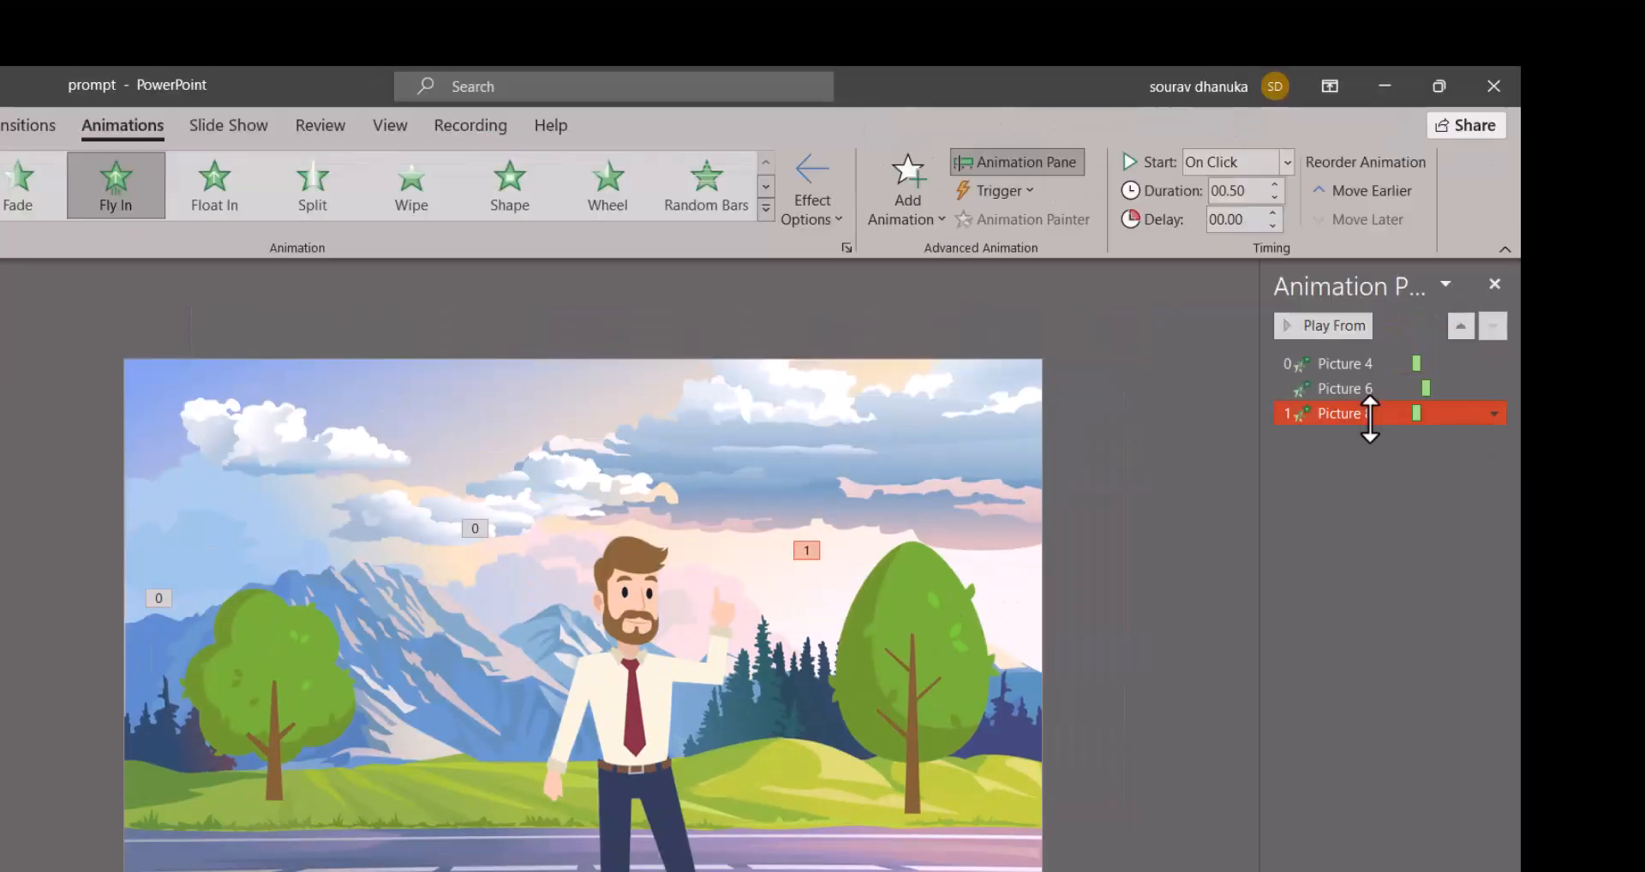
pyautogui.click(1493, 414)
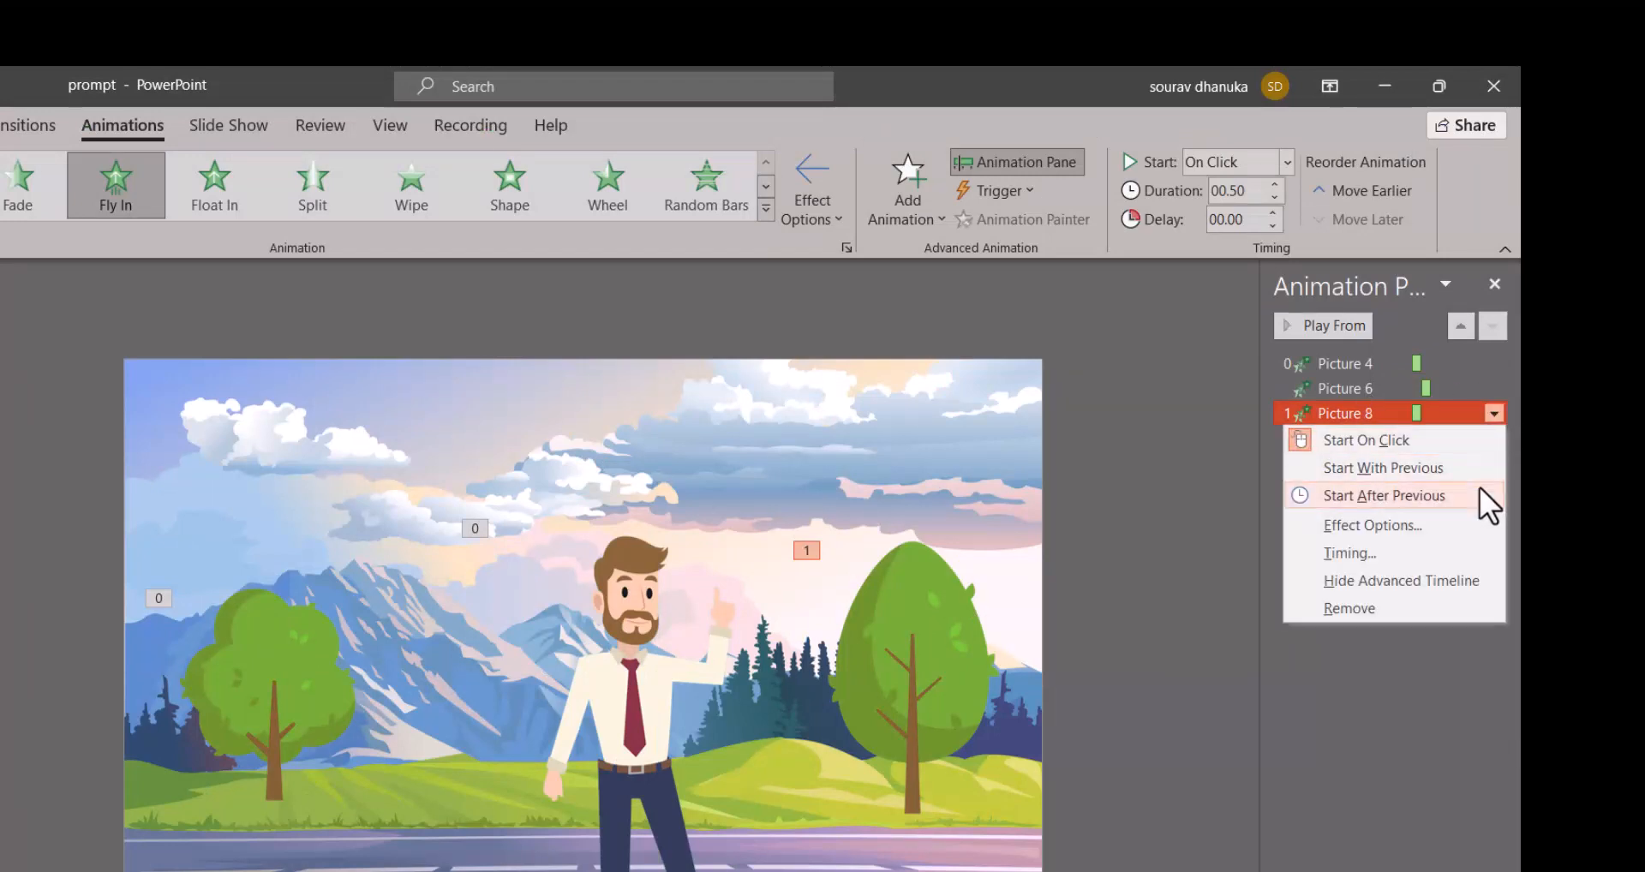
pyautogui.click(1457, 528)
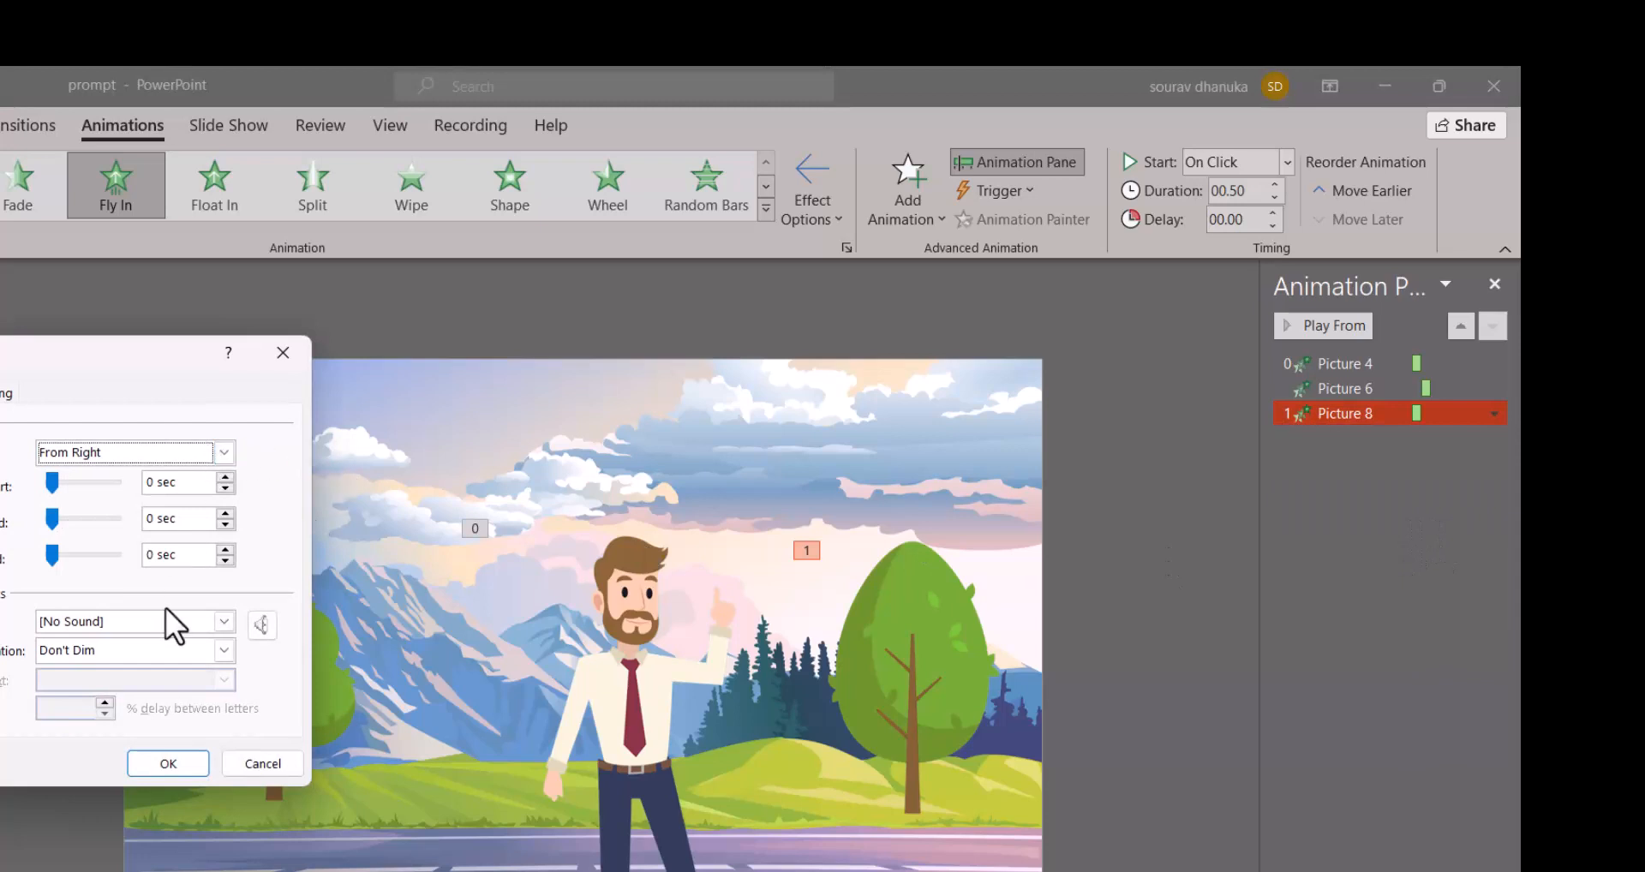
pyautogui.click(223, 621)
pyautogui.scroll(-6, 144, 711)
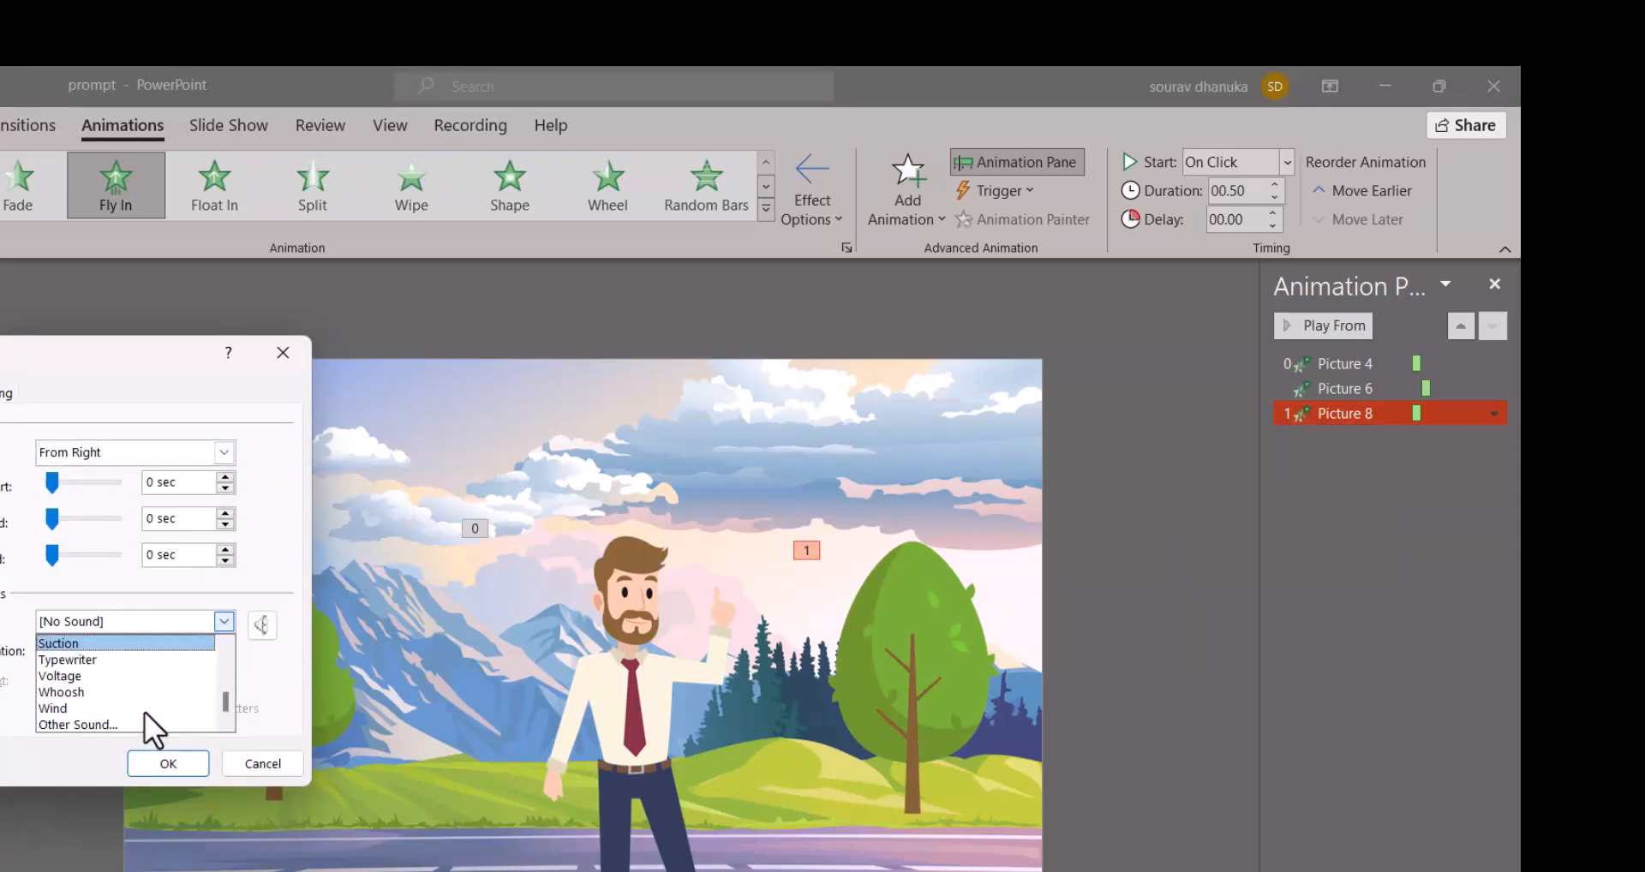
pyautogui.click(105, 692)
pyautogui.click(147, 754)
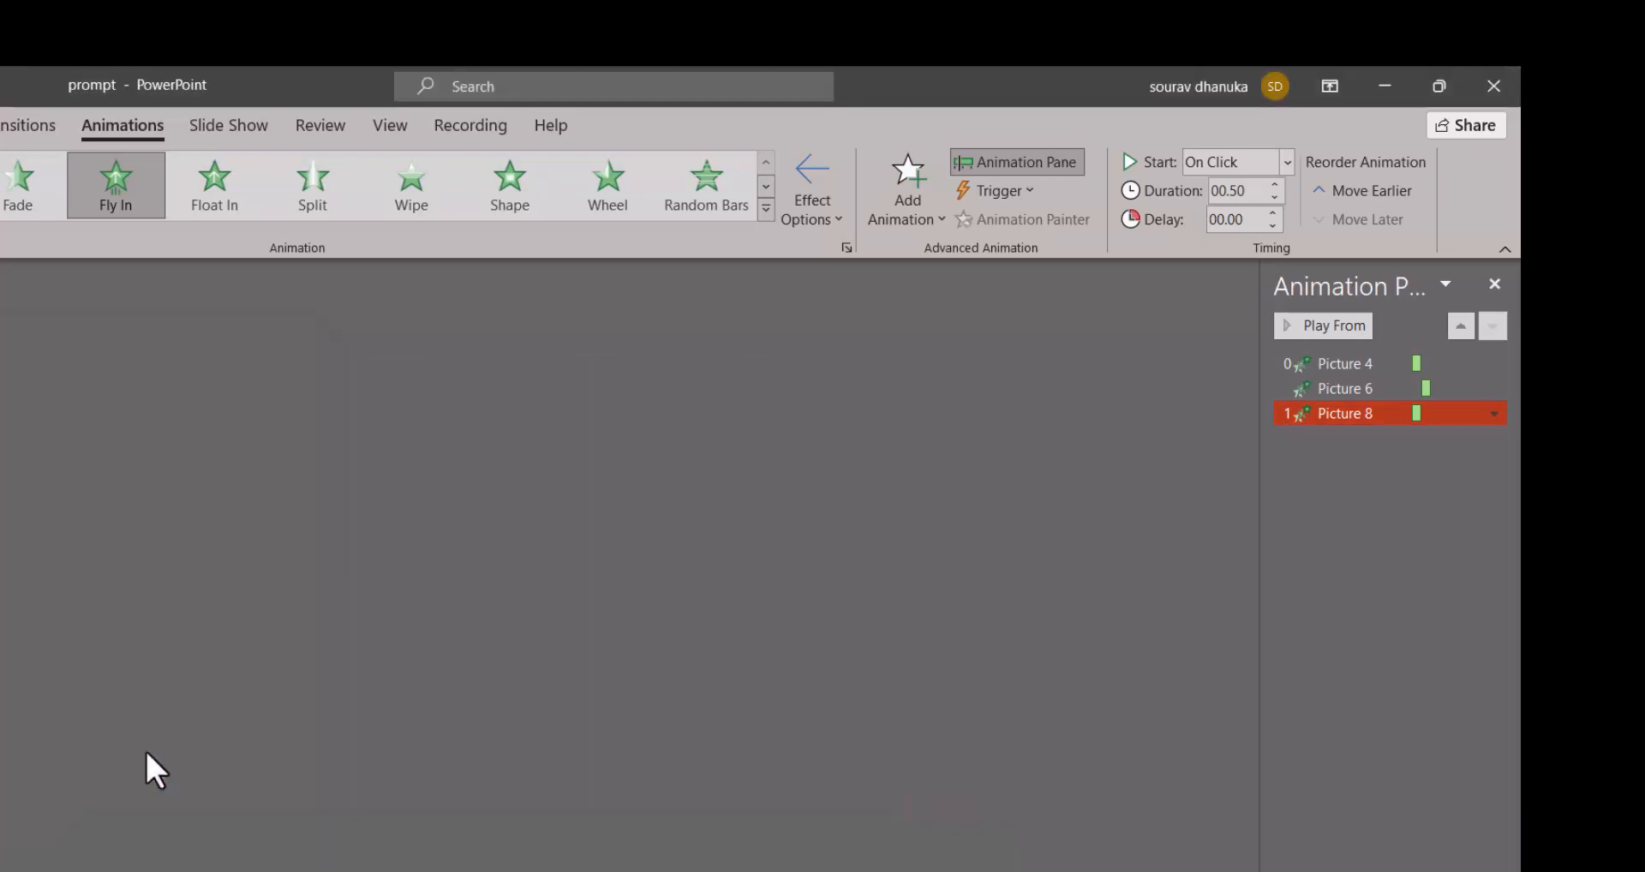
# Make the oval tree's effect start After Previous and play the animations from the man's effect onward
pyautogui.click(1285, 161)
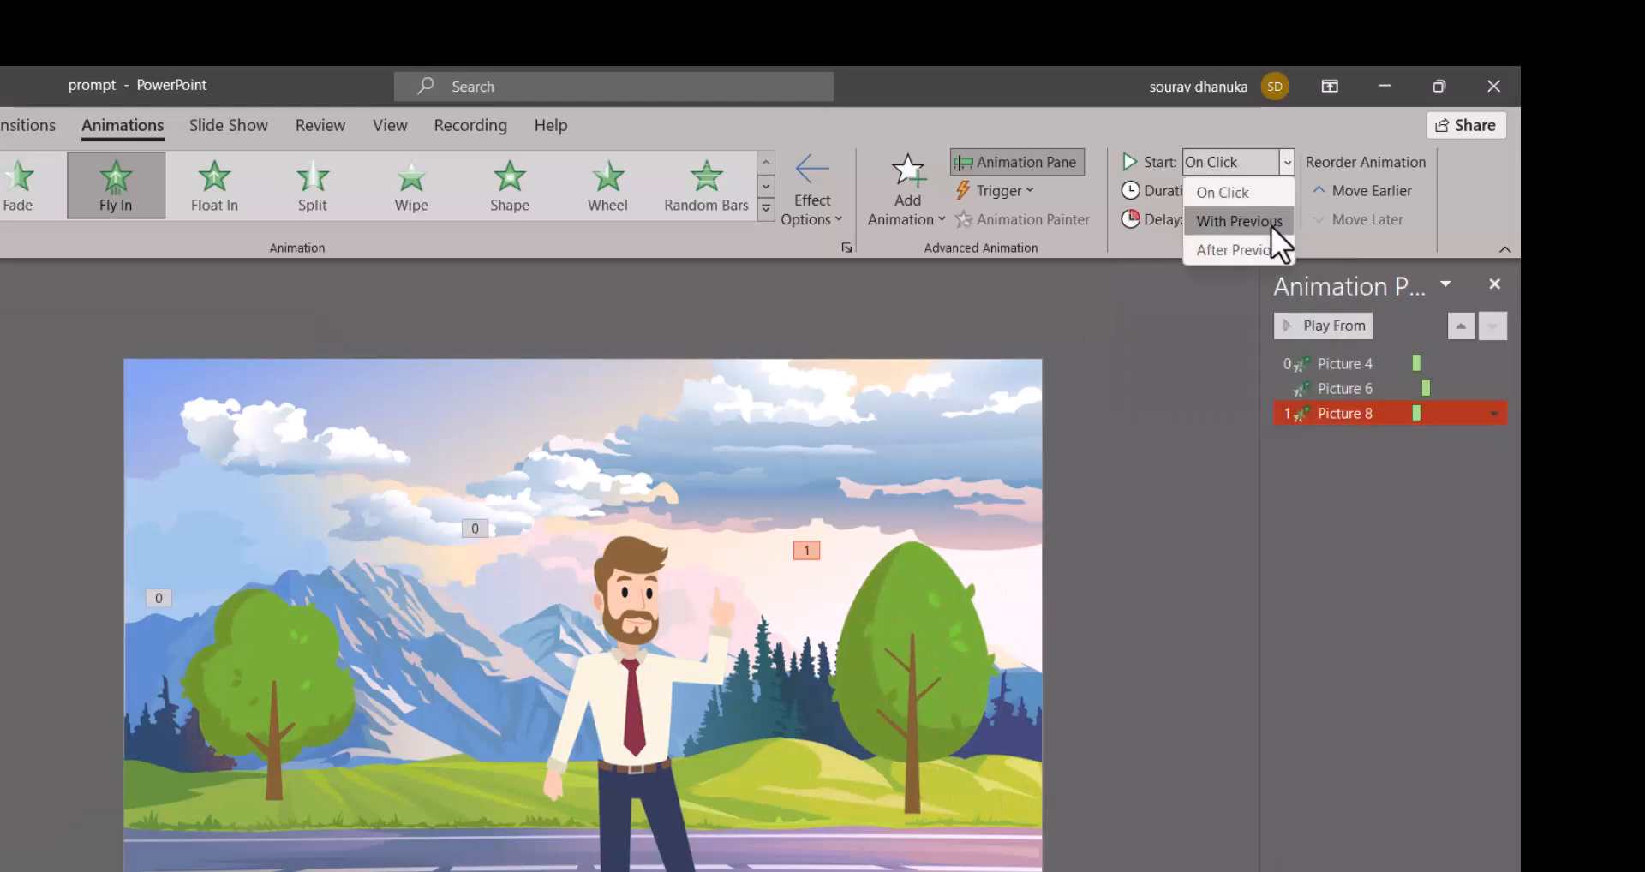
pyautogui.click(1257, 250)
pyautogui.moveTo(1337, 363); pyautogui.dragTo(1337, 375)
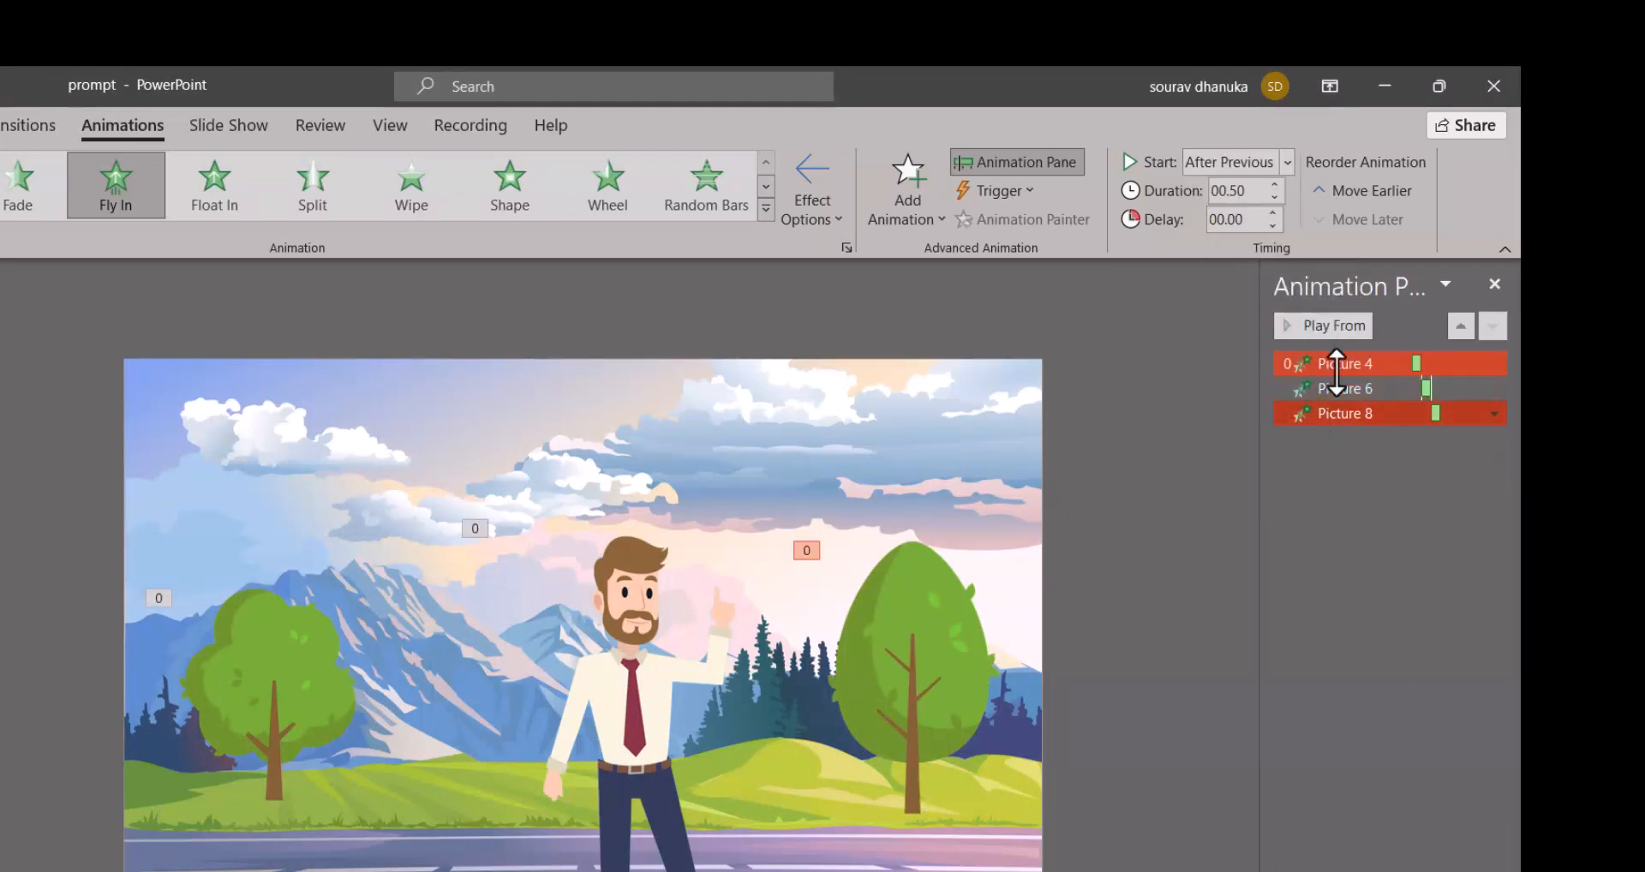
pyautogui.click(1318, 330)
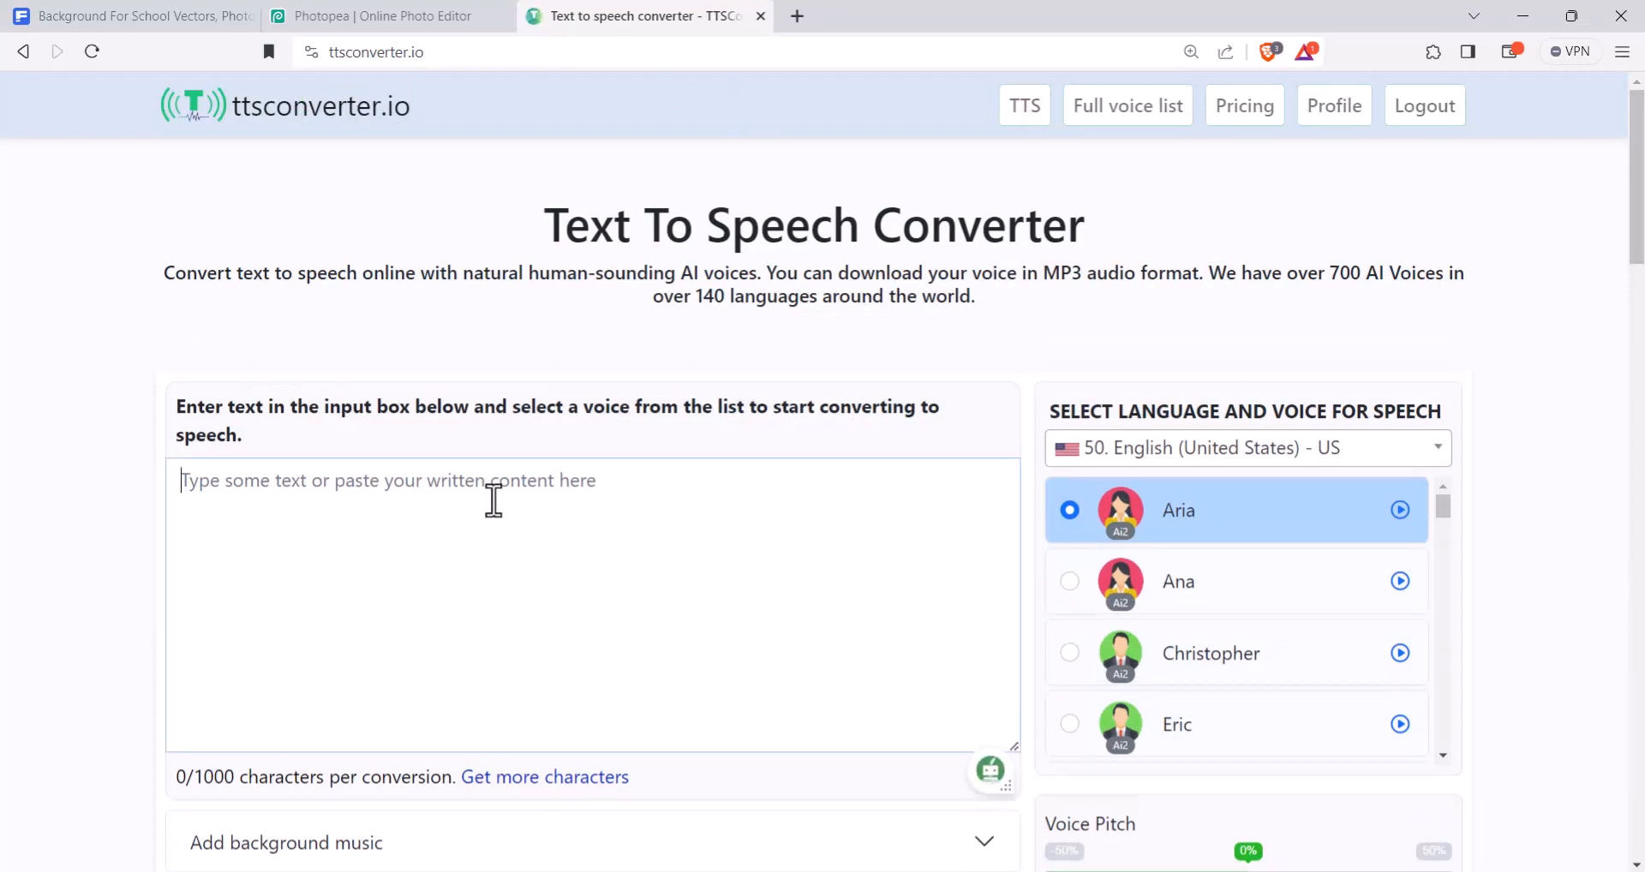
# In ttsconverter.io, enter the speech text "to learn 2 D, Animation. join prompt infotech, classes.."
pyautogui.write('to learn 2 D,')
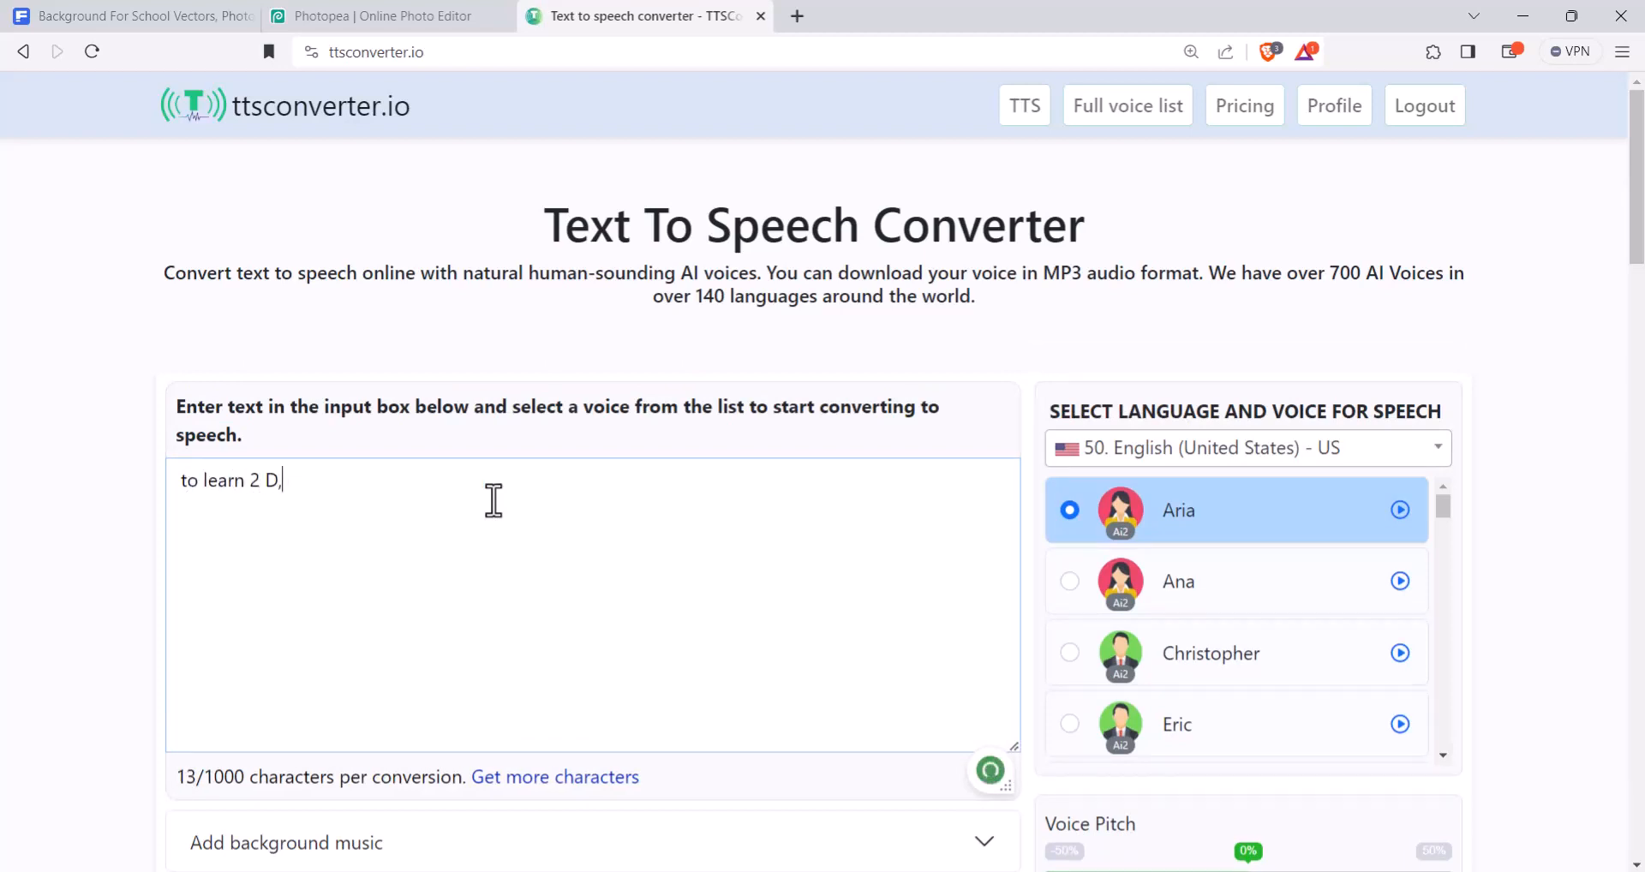
pyautogui.write(' Animation. join O')
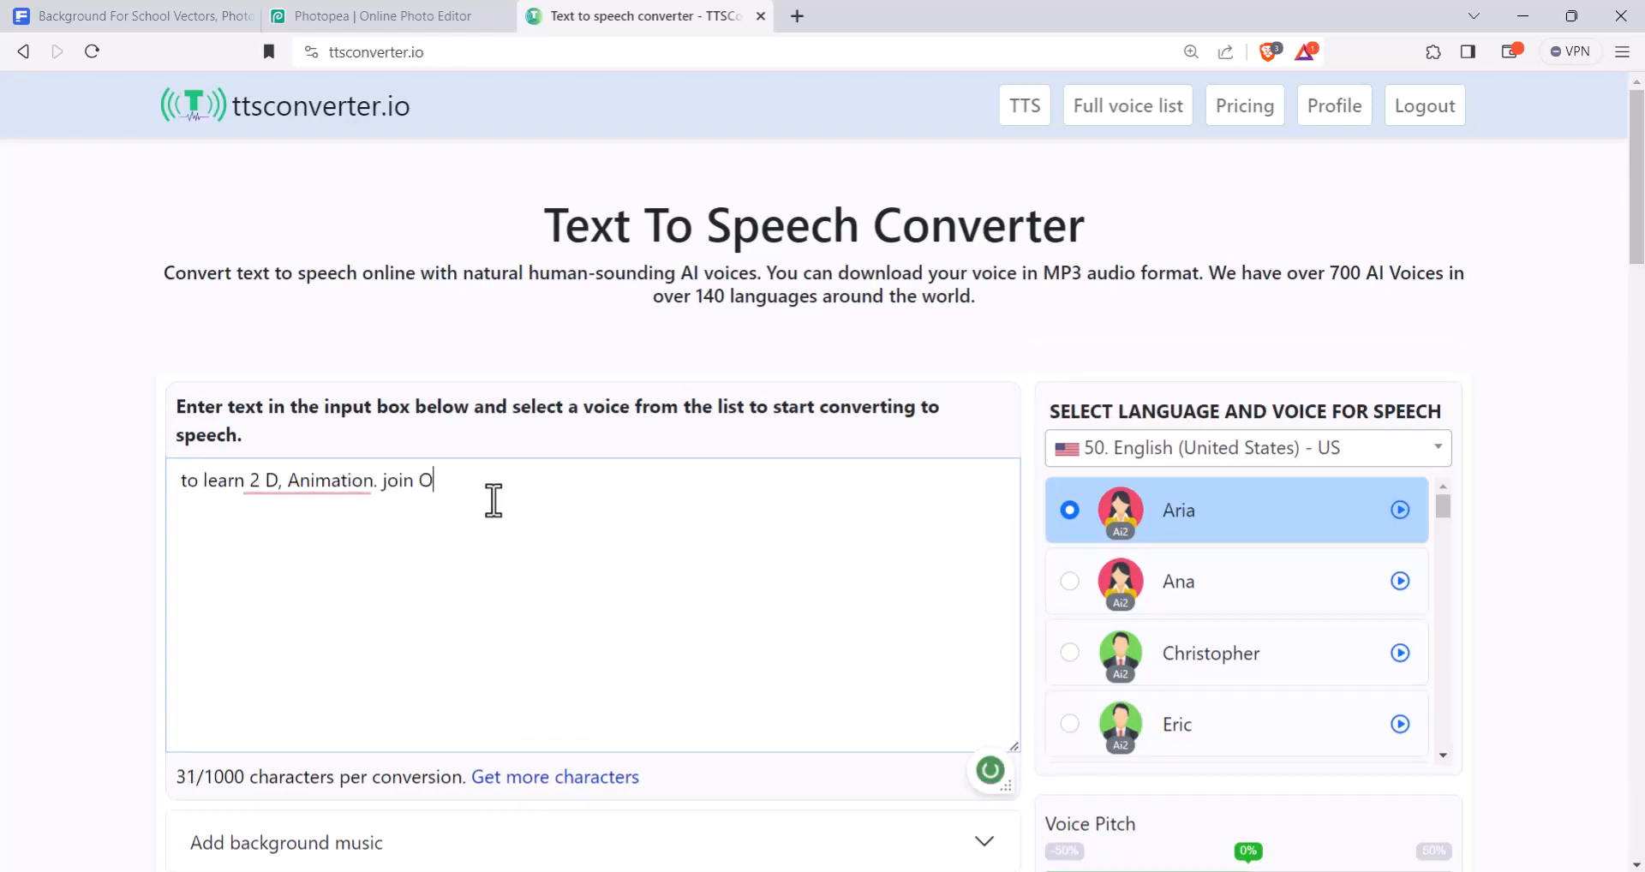
pyautogui.press('BackSpace')
pyautogui.write('prompt infotech, ')
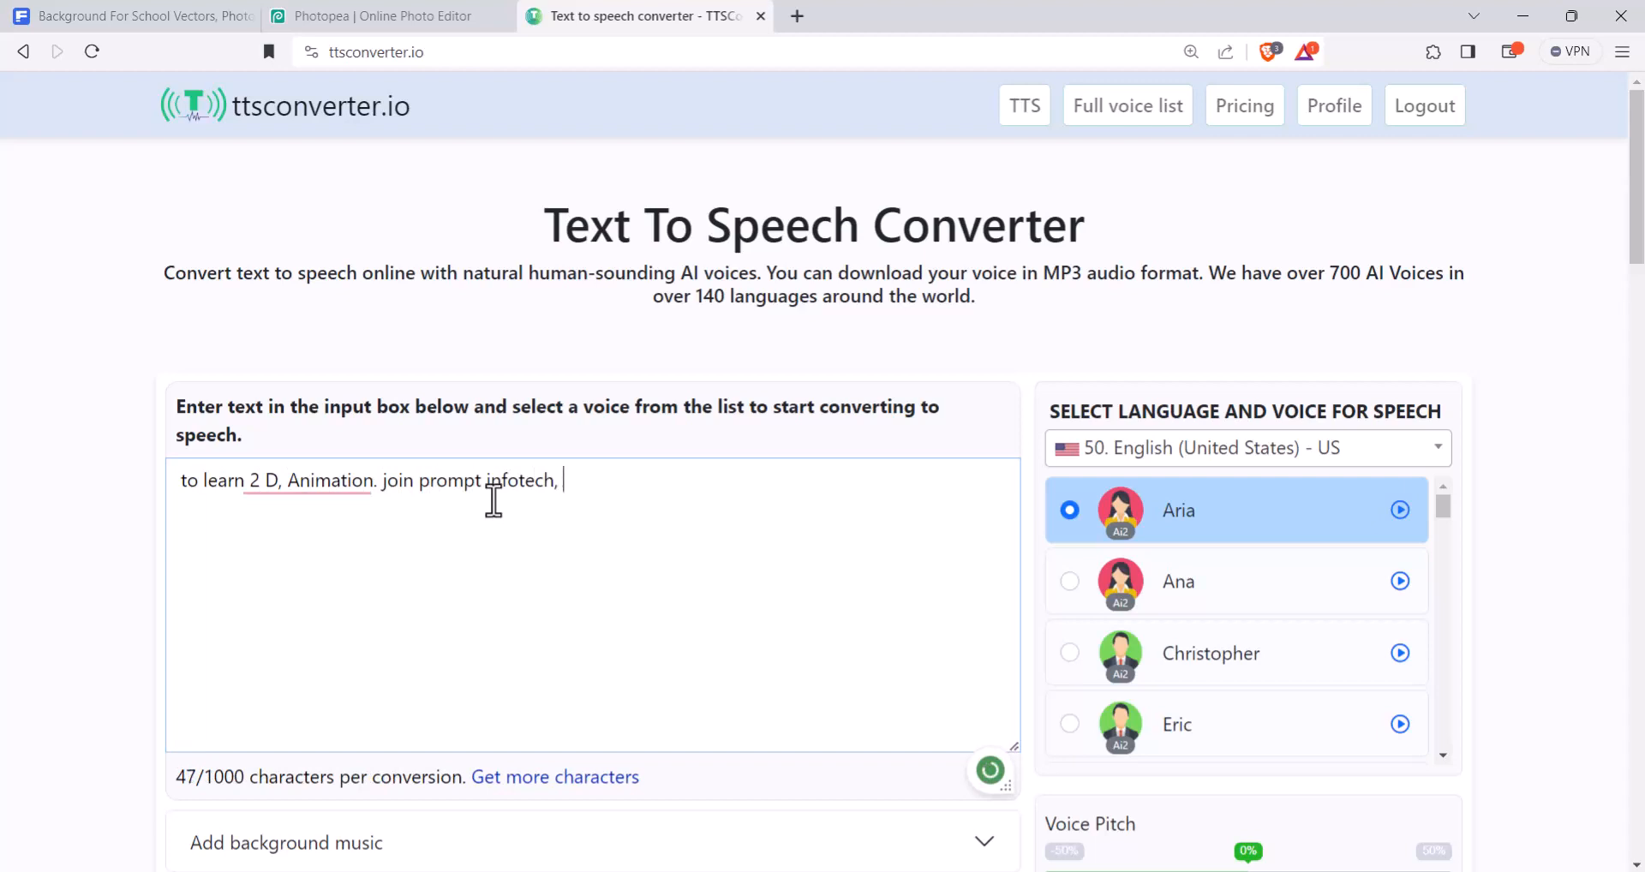
pyautogui.write('classes')
pyautogui.moveTo(514, 482)
pyautogui.click(520, 648)
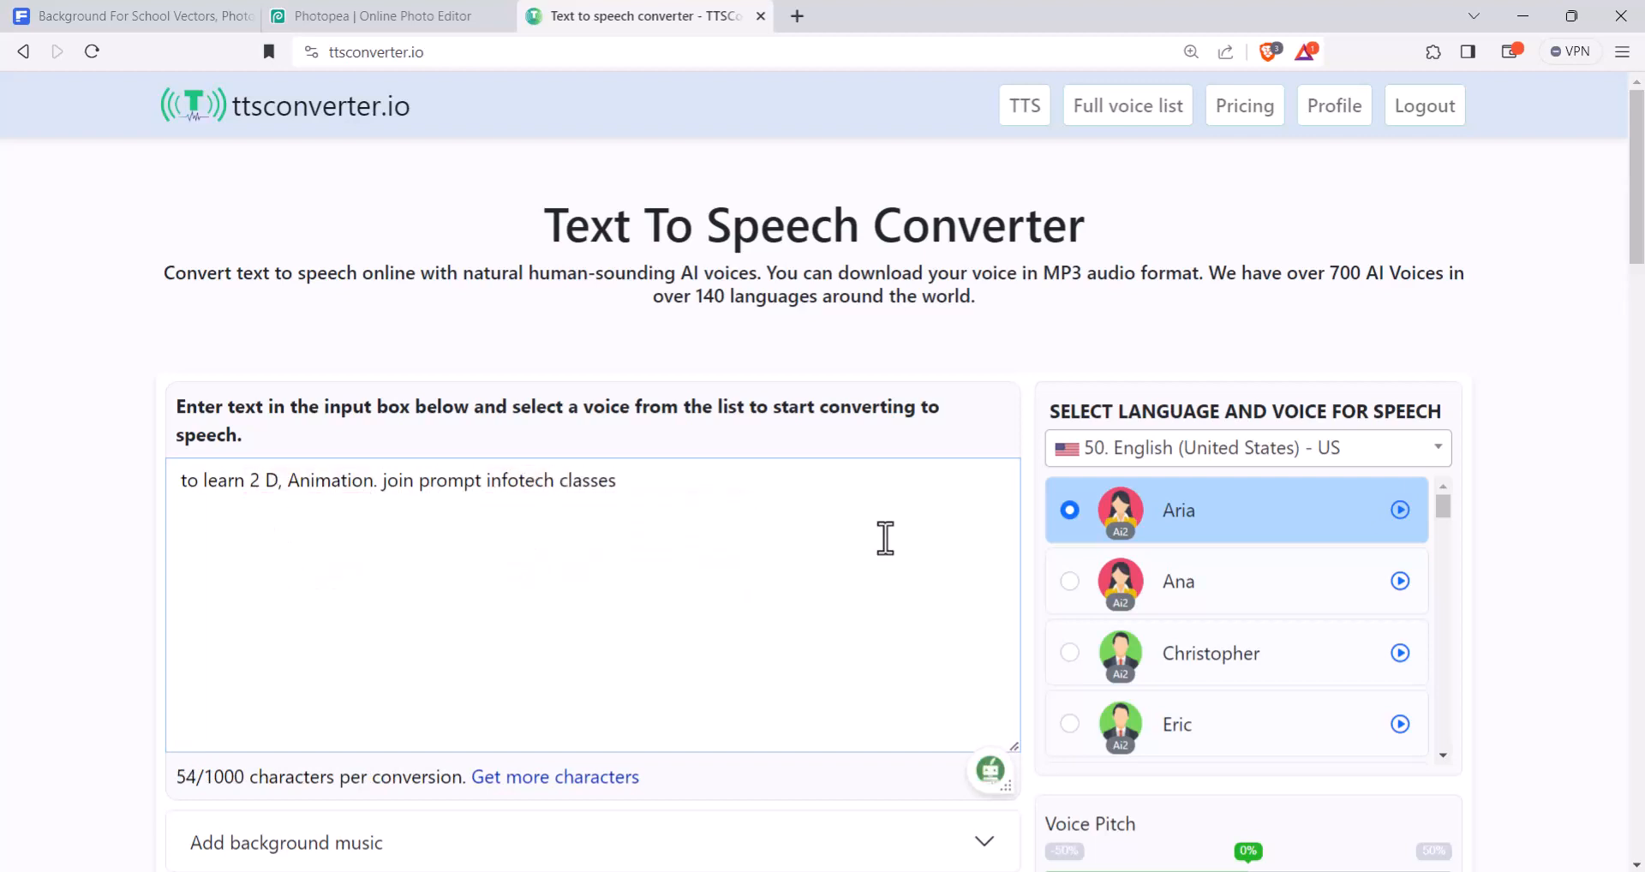
pyautogui.write('..')
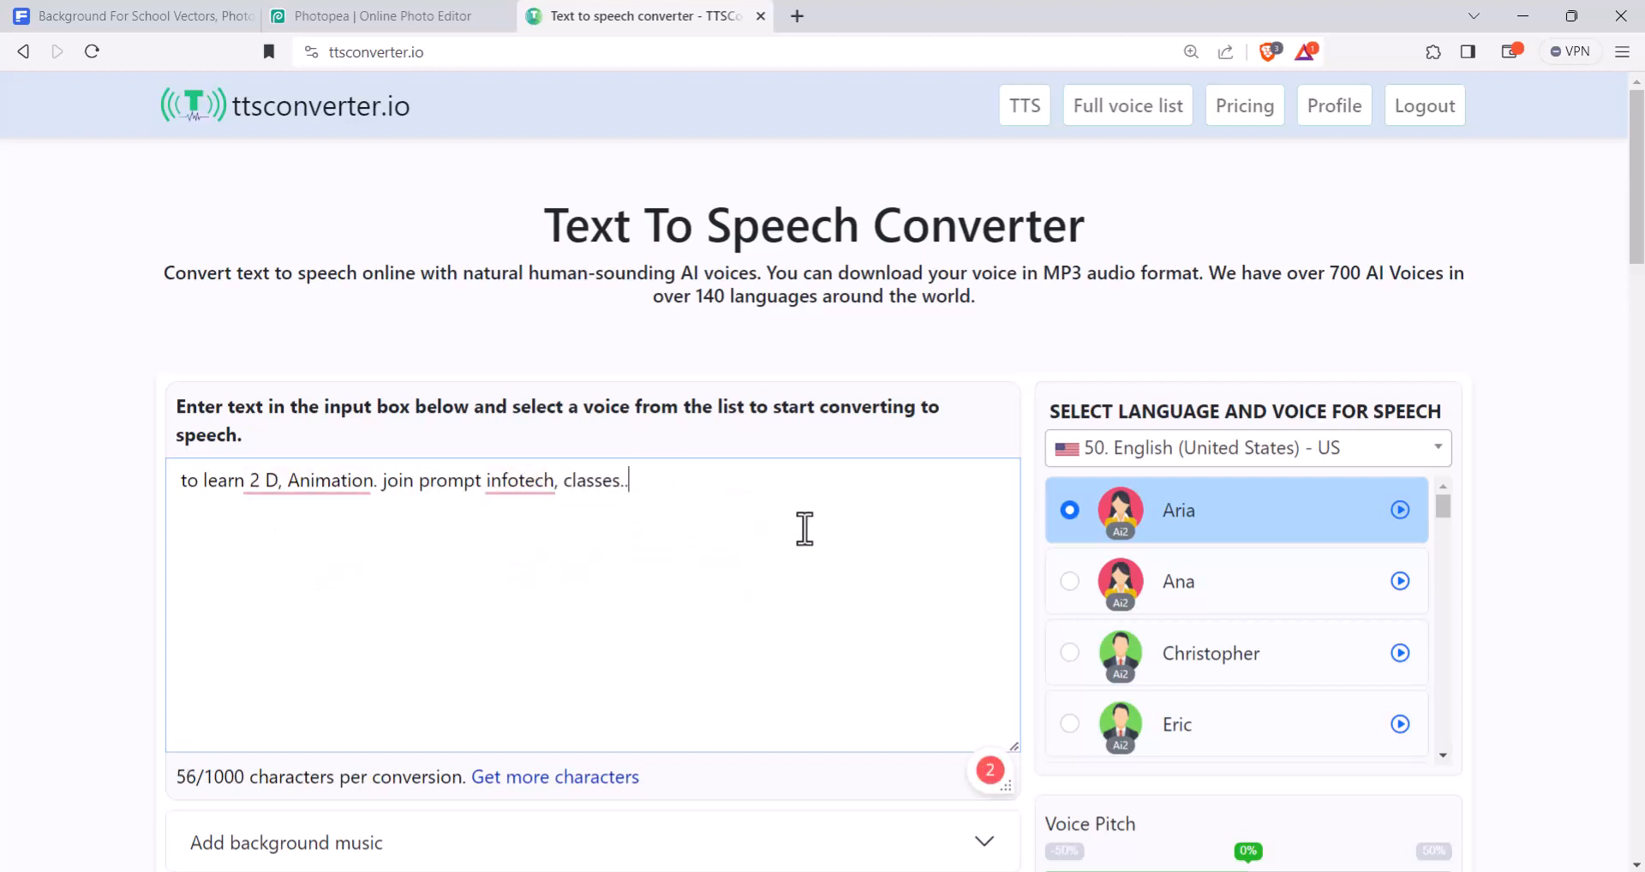
# Set the voice pitch to 15% and the voice speed to -16%, and convert the text to speech
pyautogui.scroll(-5, 881, 588)
pyautogui.moveTo(1249, 467); pyautogui.dragTo(1303, 467)
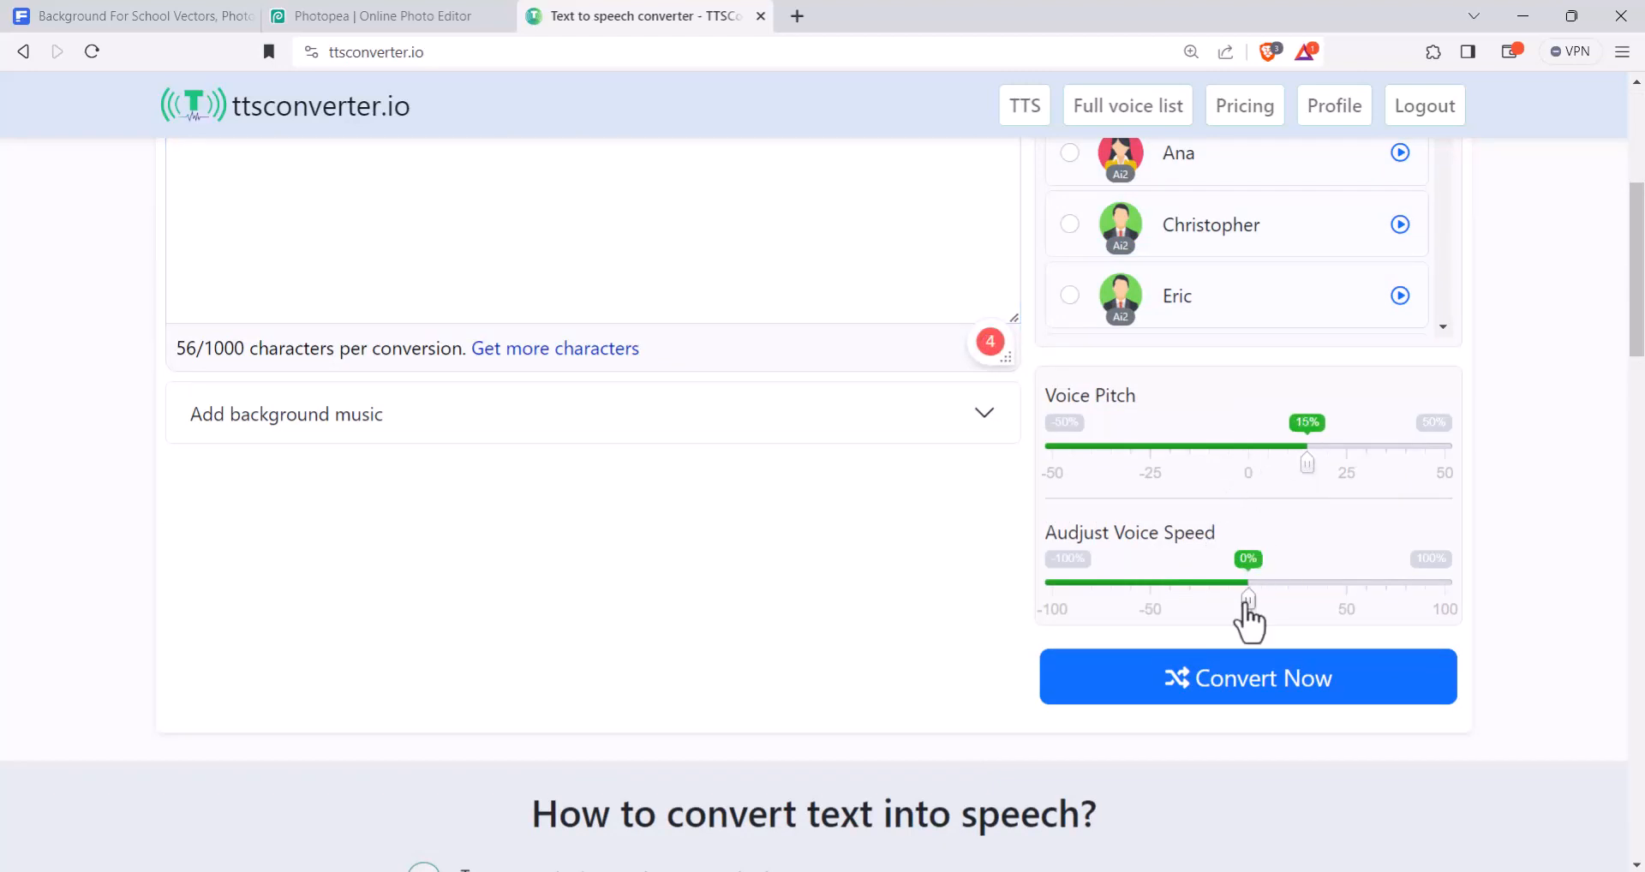
pyautogui.moveTo(1248, 598); pyautogui.dragTo(1217, 600)
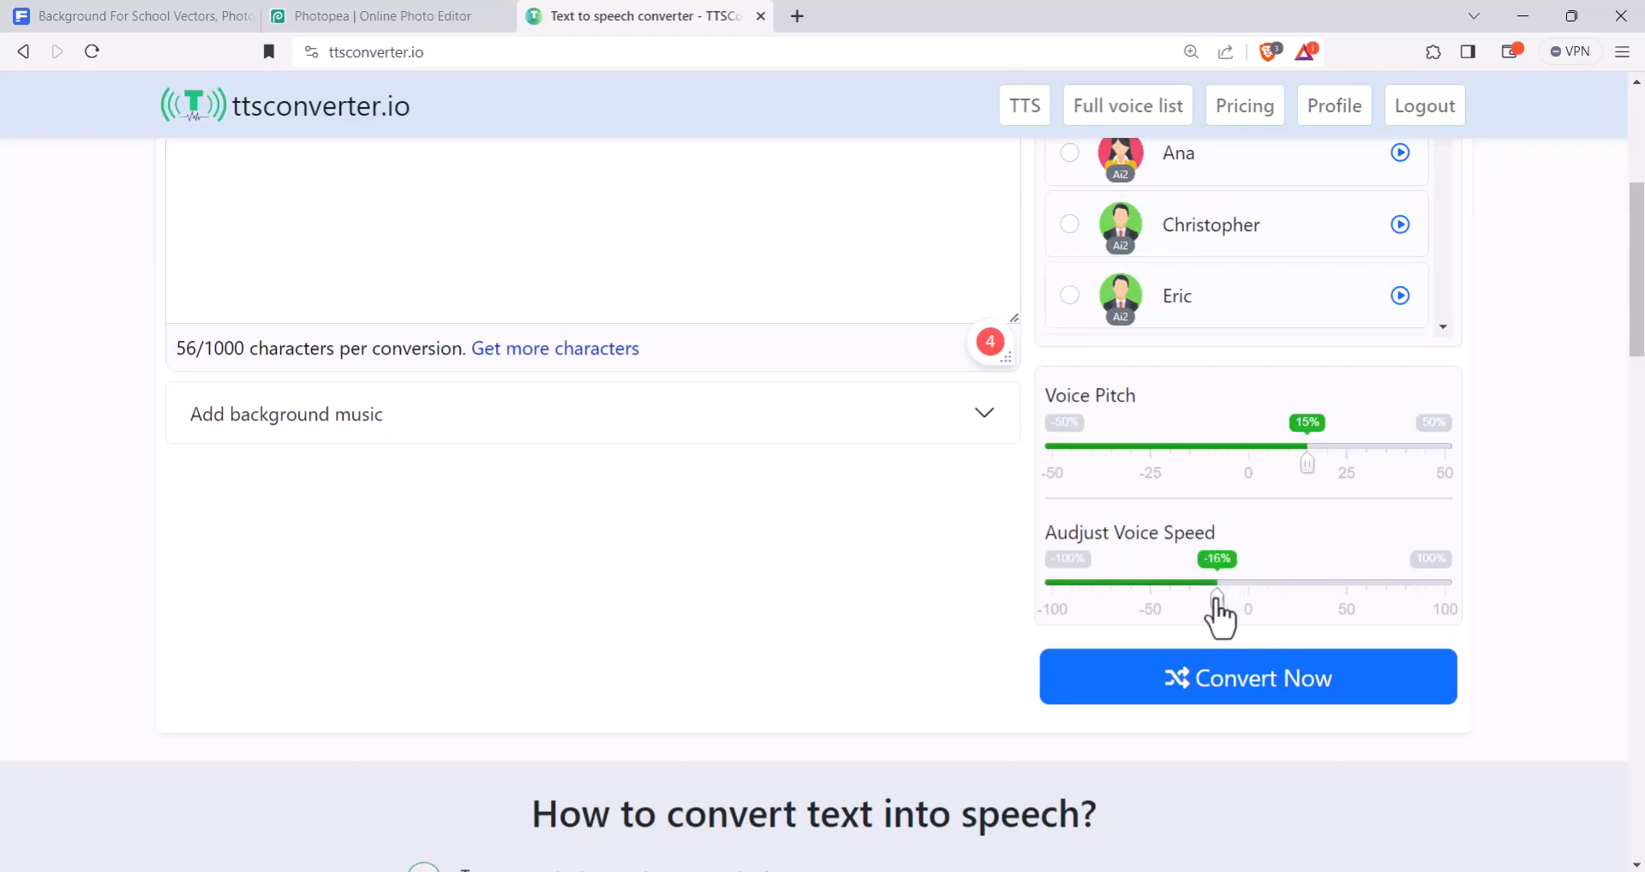
pyautogui.click(1244, 659)
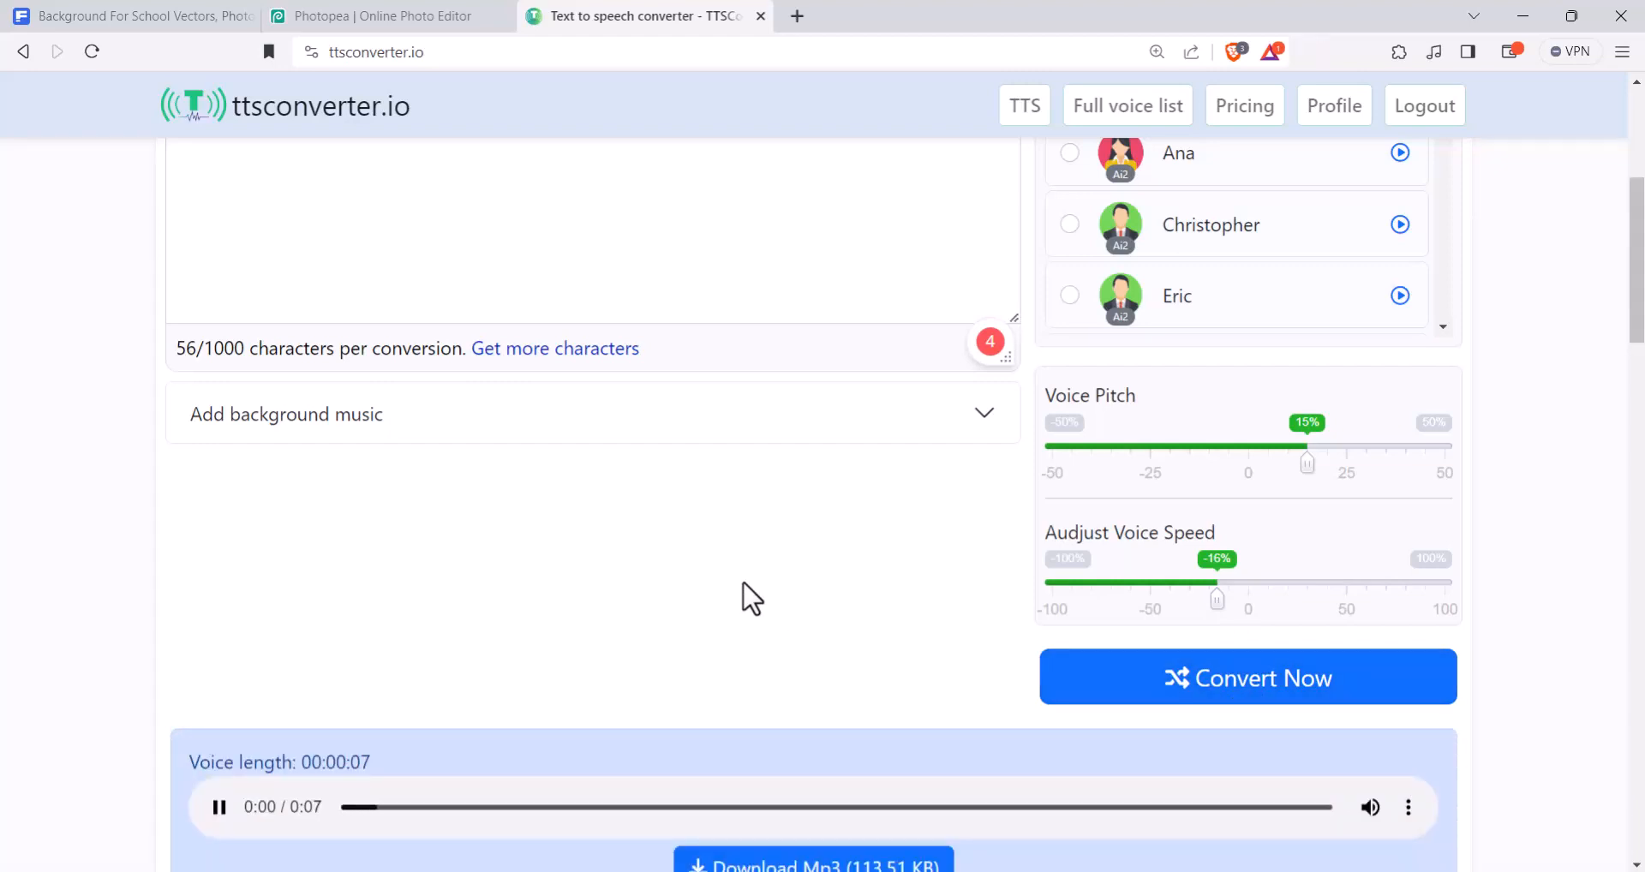
# Change the speech language to English (India) (Preview) and choose the Prabhat voice
pyautogui.scroll(-1, 741, 585)
pyautogui.scroll(3, 751, 597)
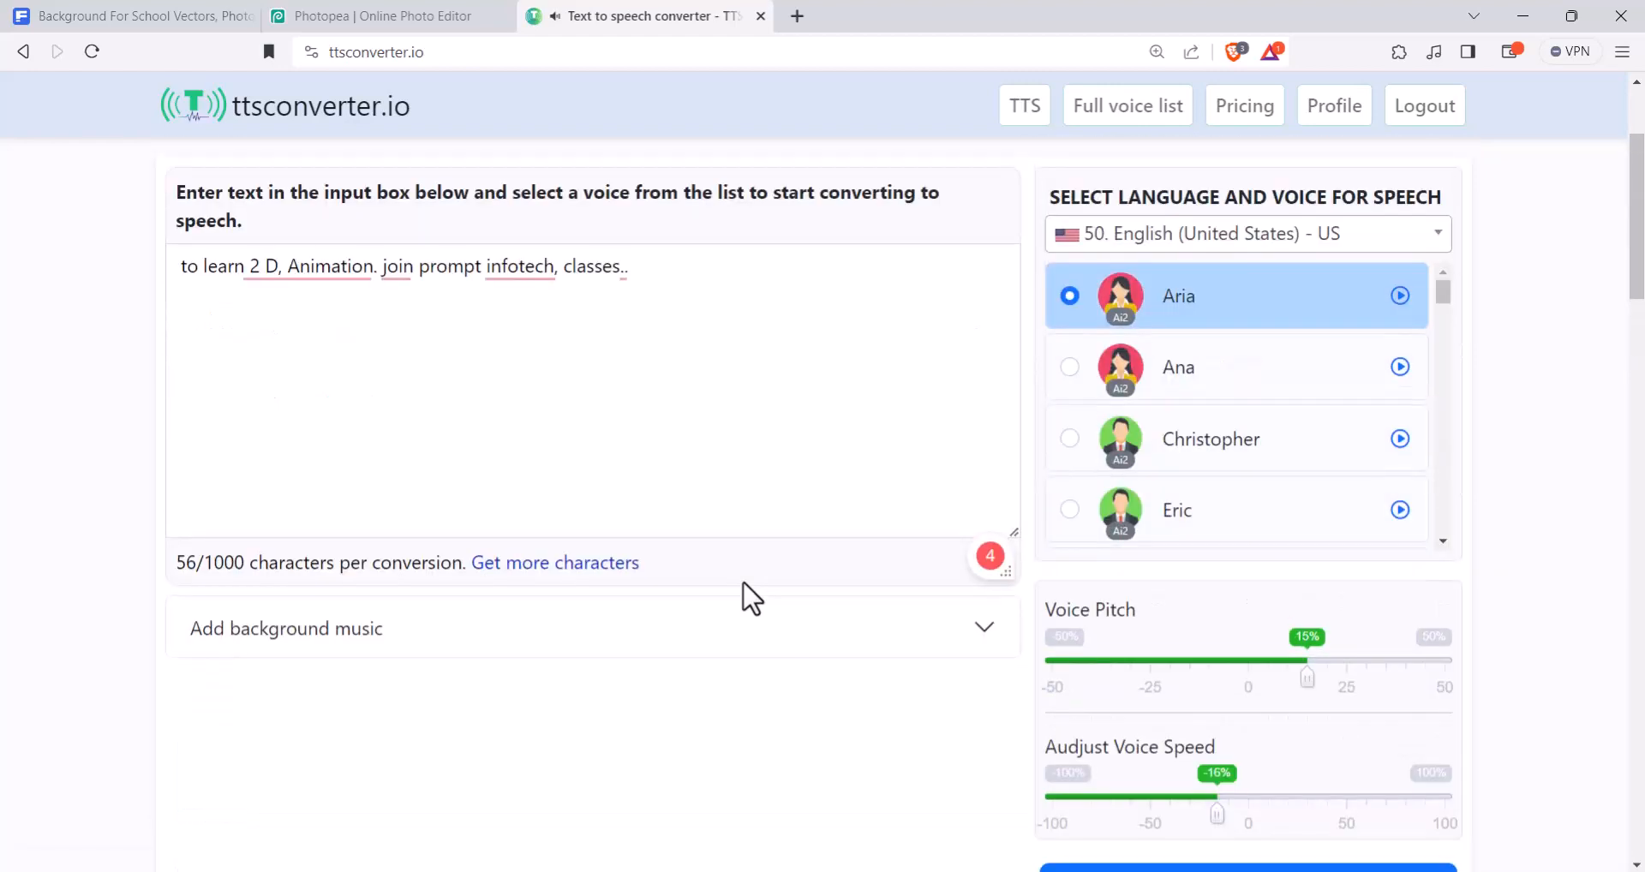
pyautogui.click(1435, 255)
pyautogui.scroll(5, 1225, 446)
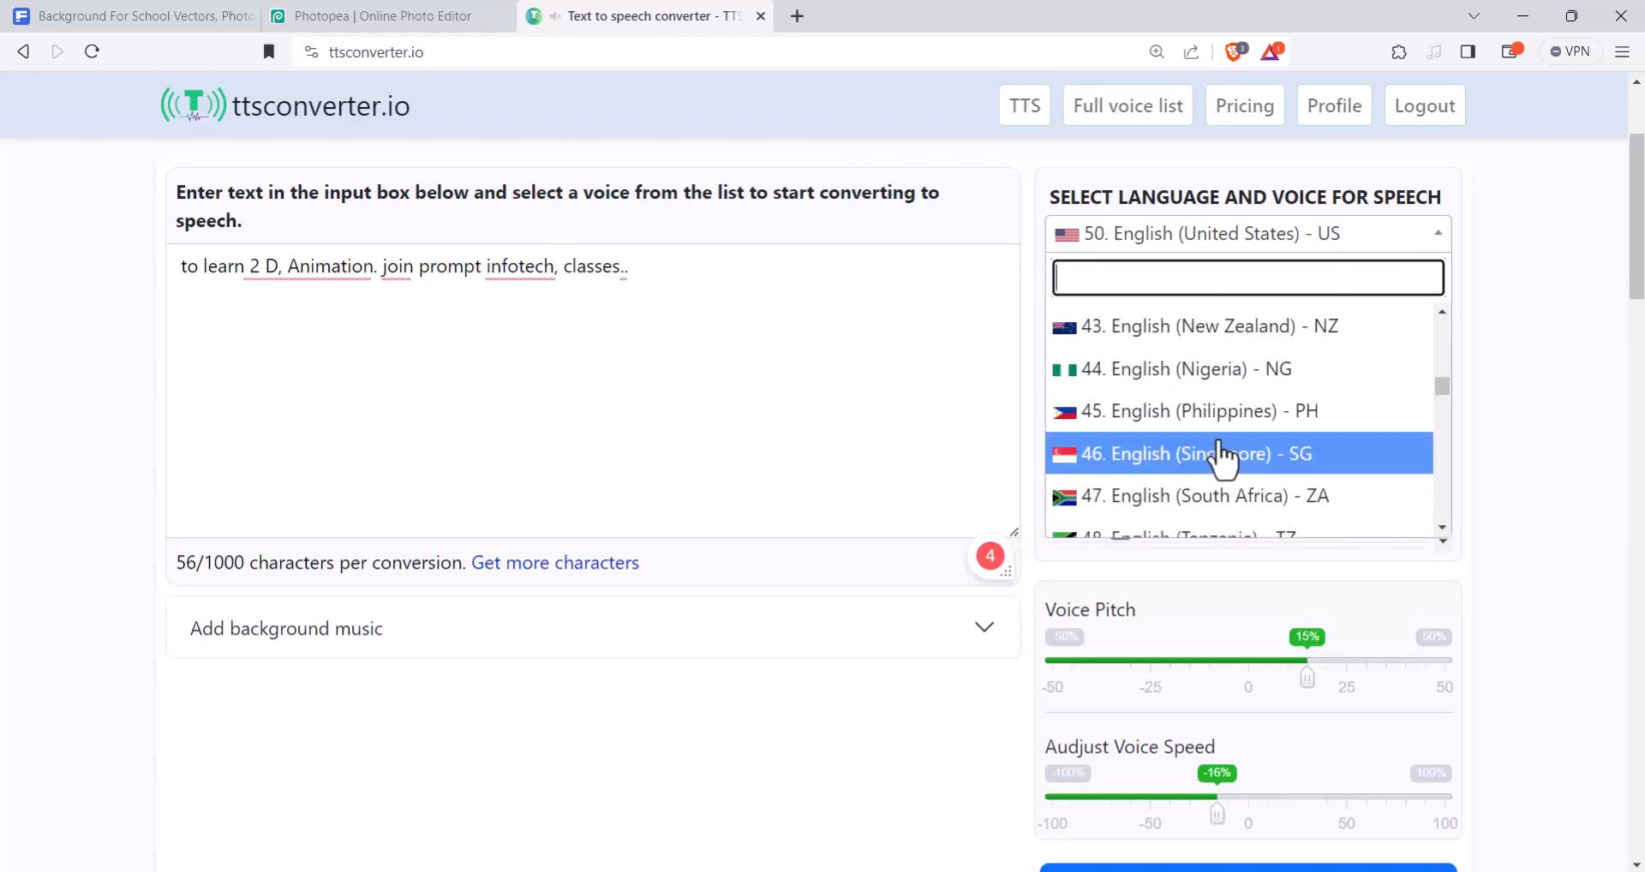
pyautogui.scroll(2, 1220, 428)
pyautogui.click(1219, 433)
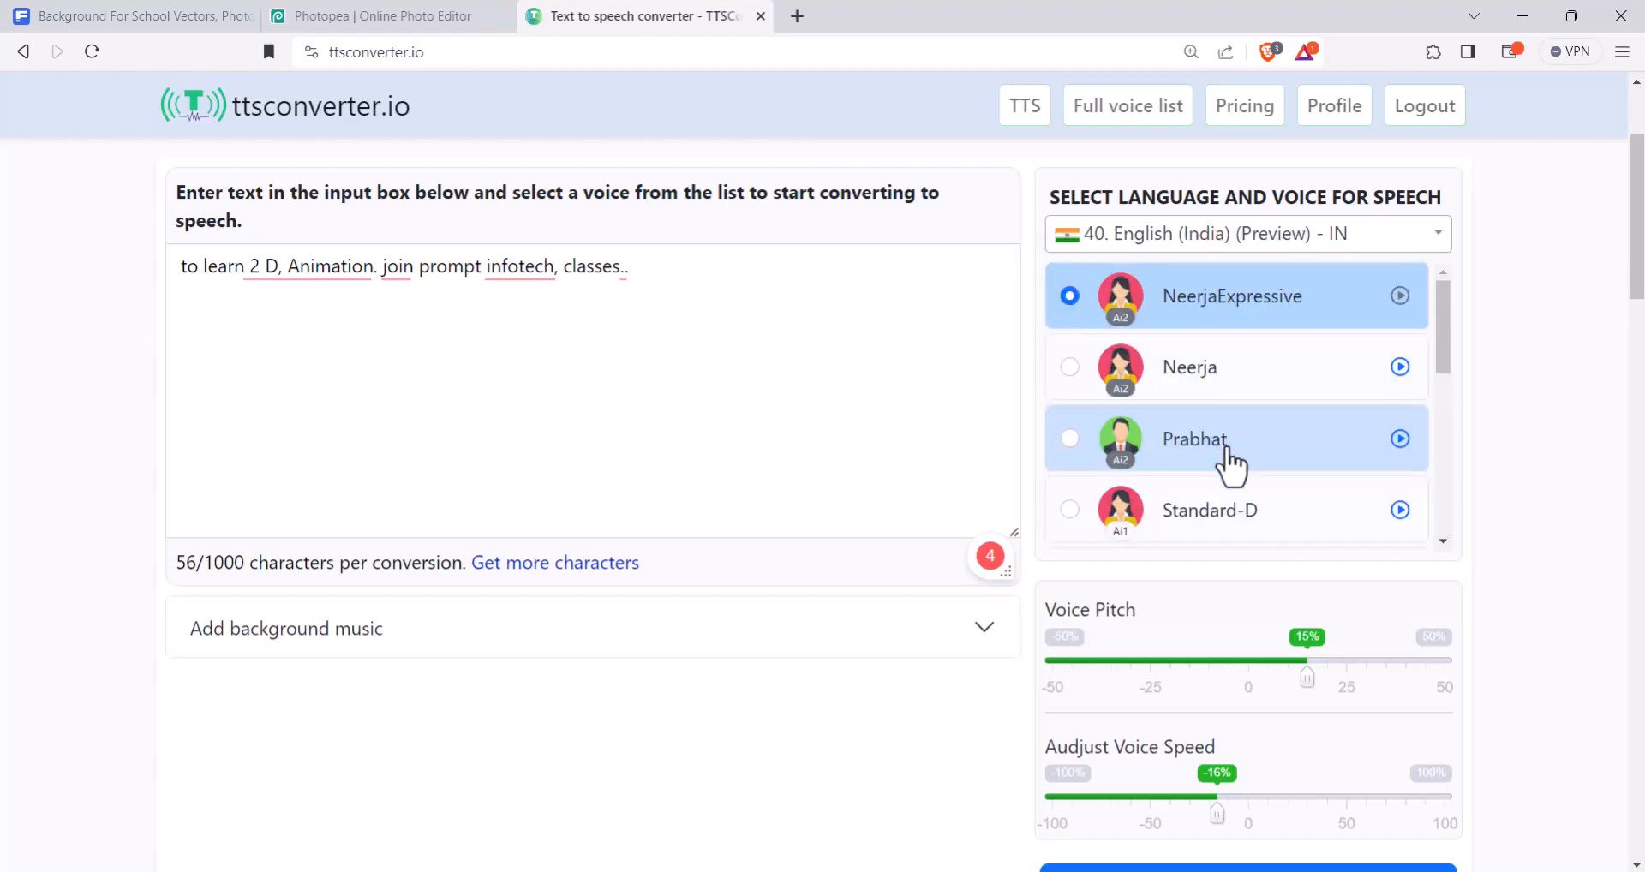
pyautogui.click(1184, 440)
# Convert the entered text to speech again with the newly chosen Prabhat voice
pyautogui.scroll(-3, 1182, 442)
pyautogui.scroll(-3, 885, 664)
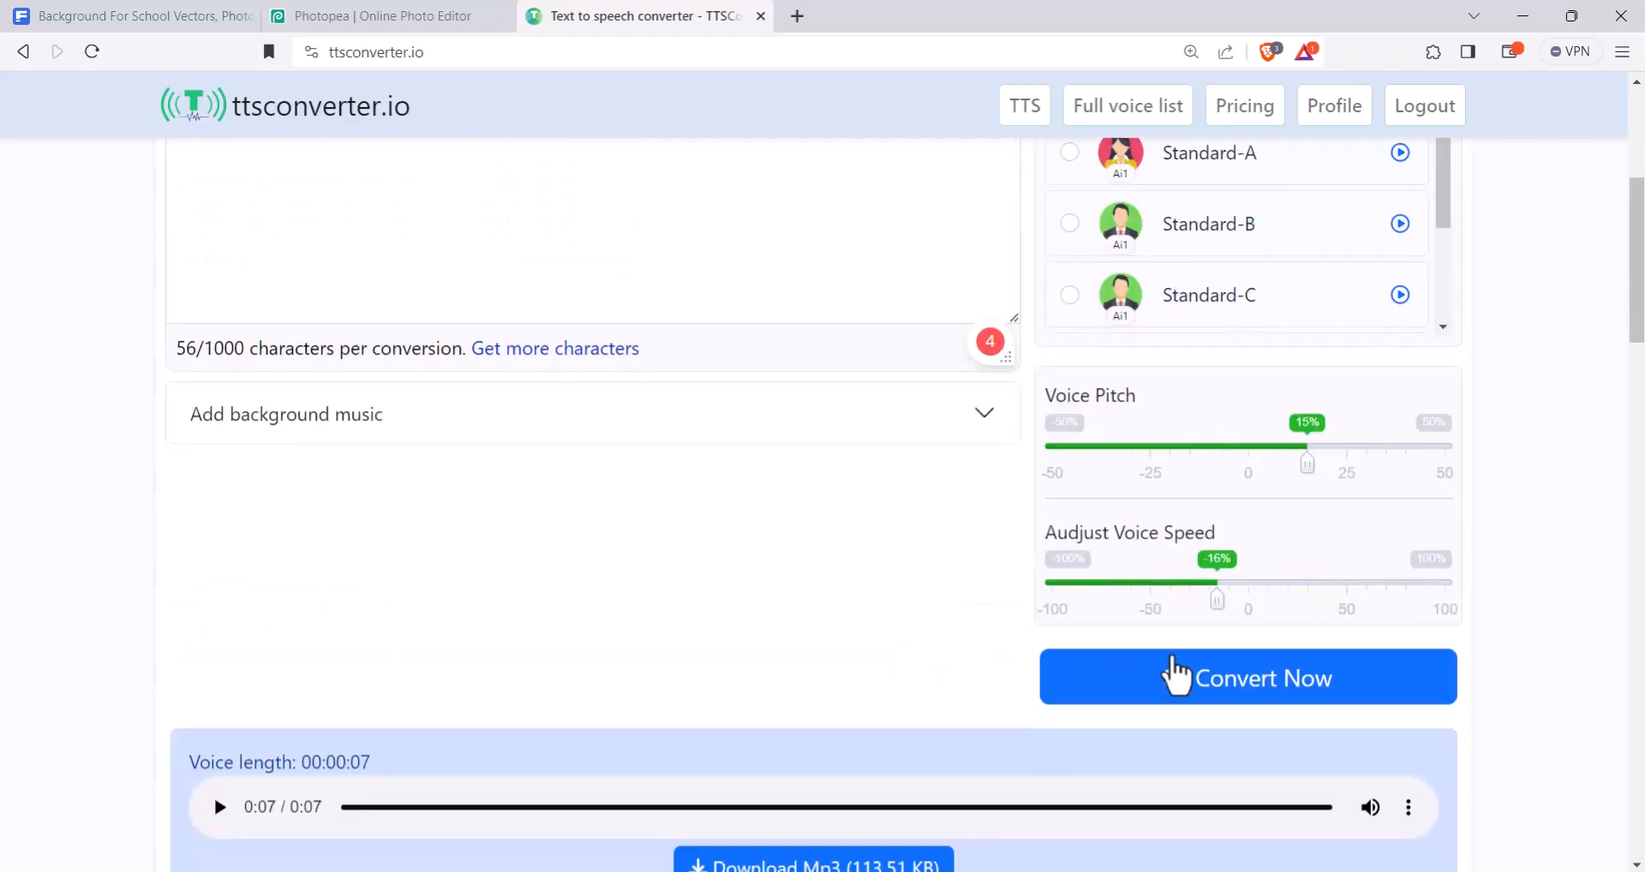
pyautogui.click(1187, 685)
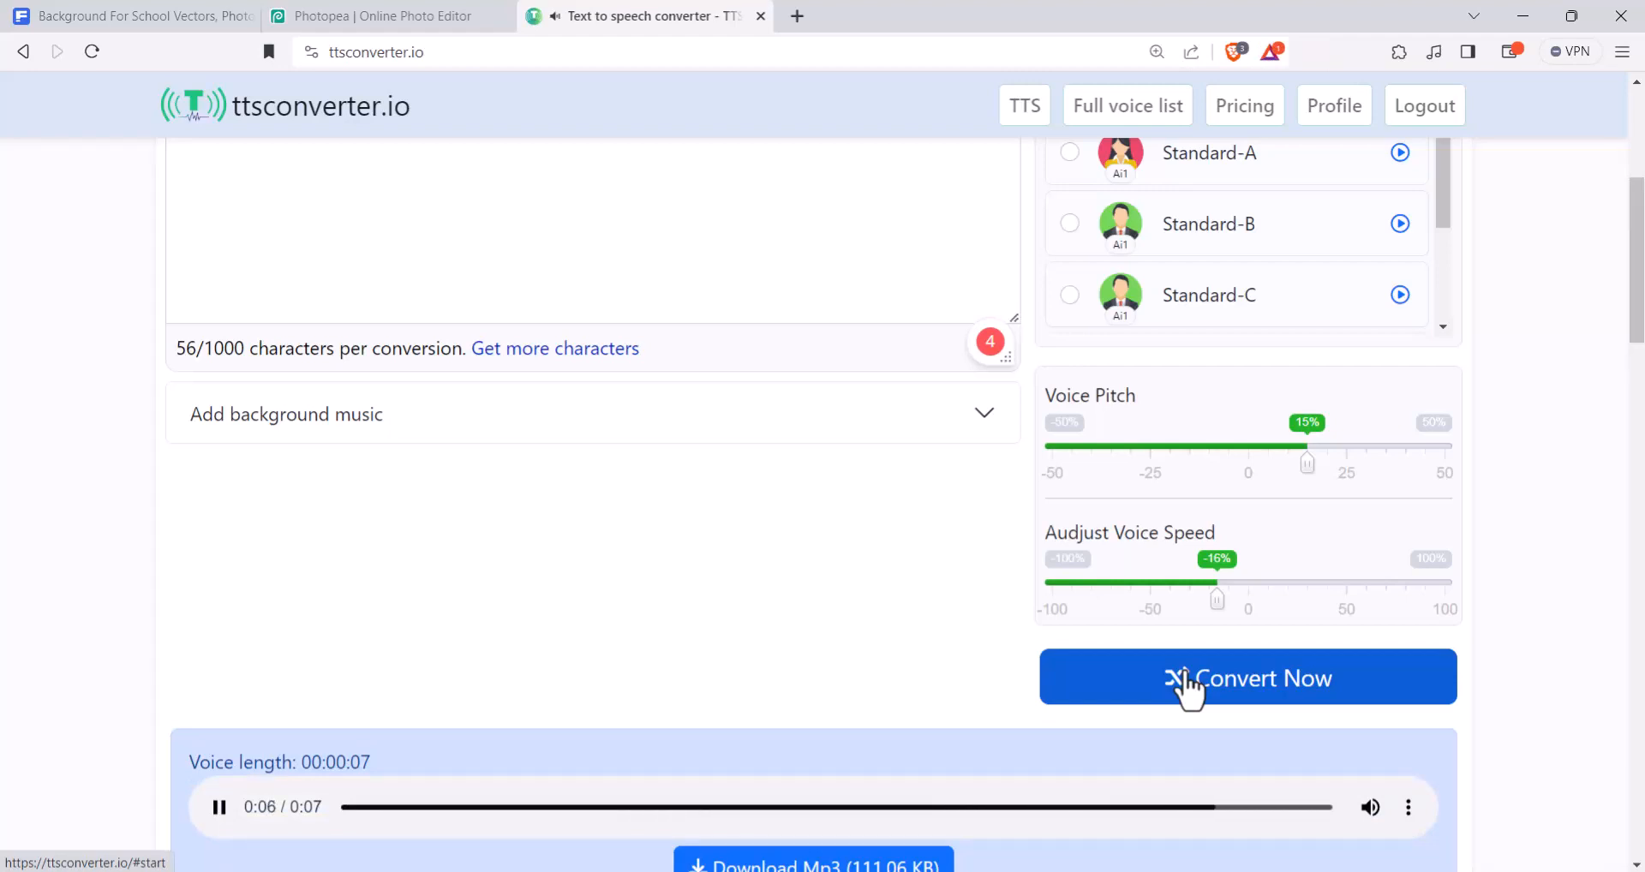
pyautogui.scroll(-1, 754, 674)
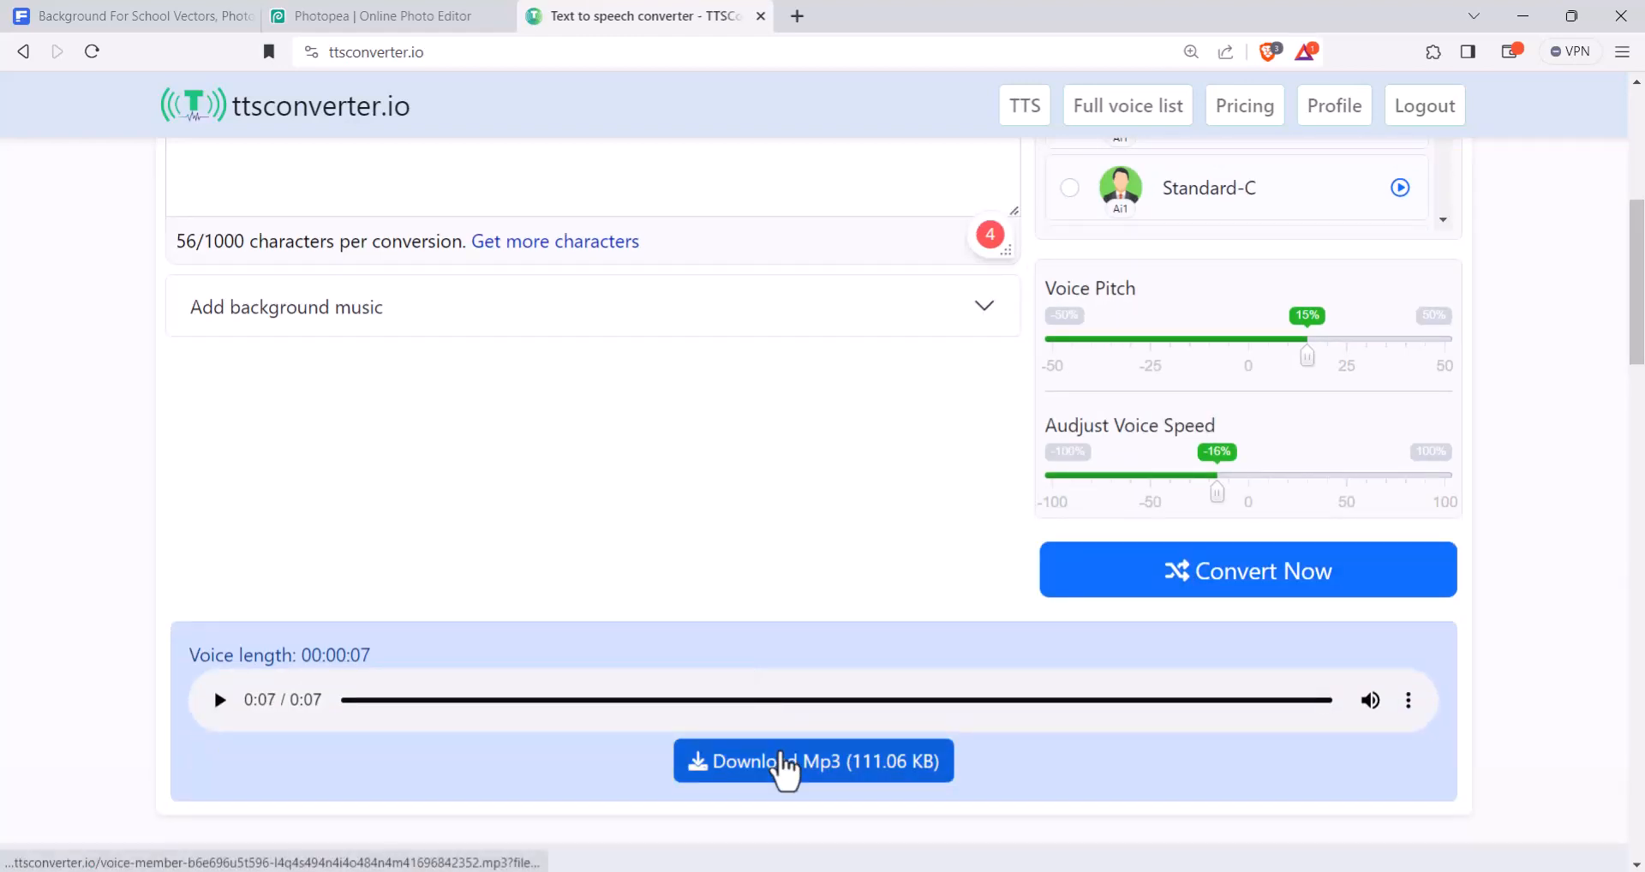
pyautogui.click(782, 754)
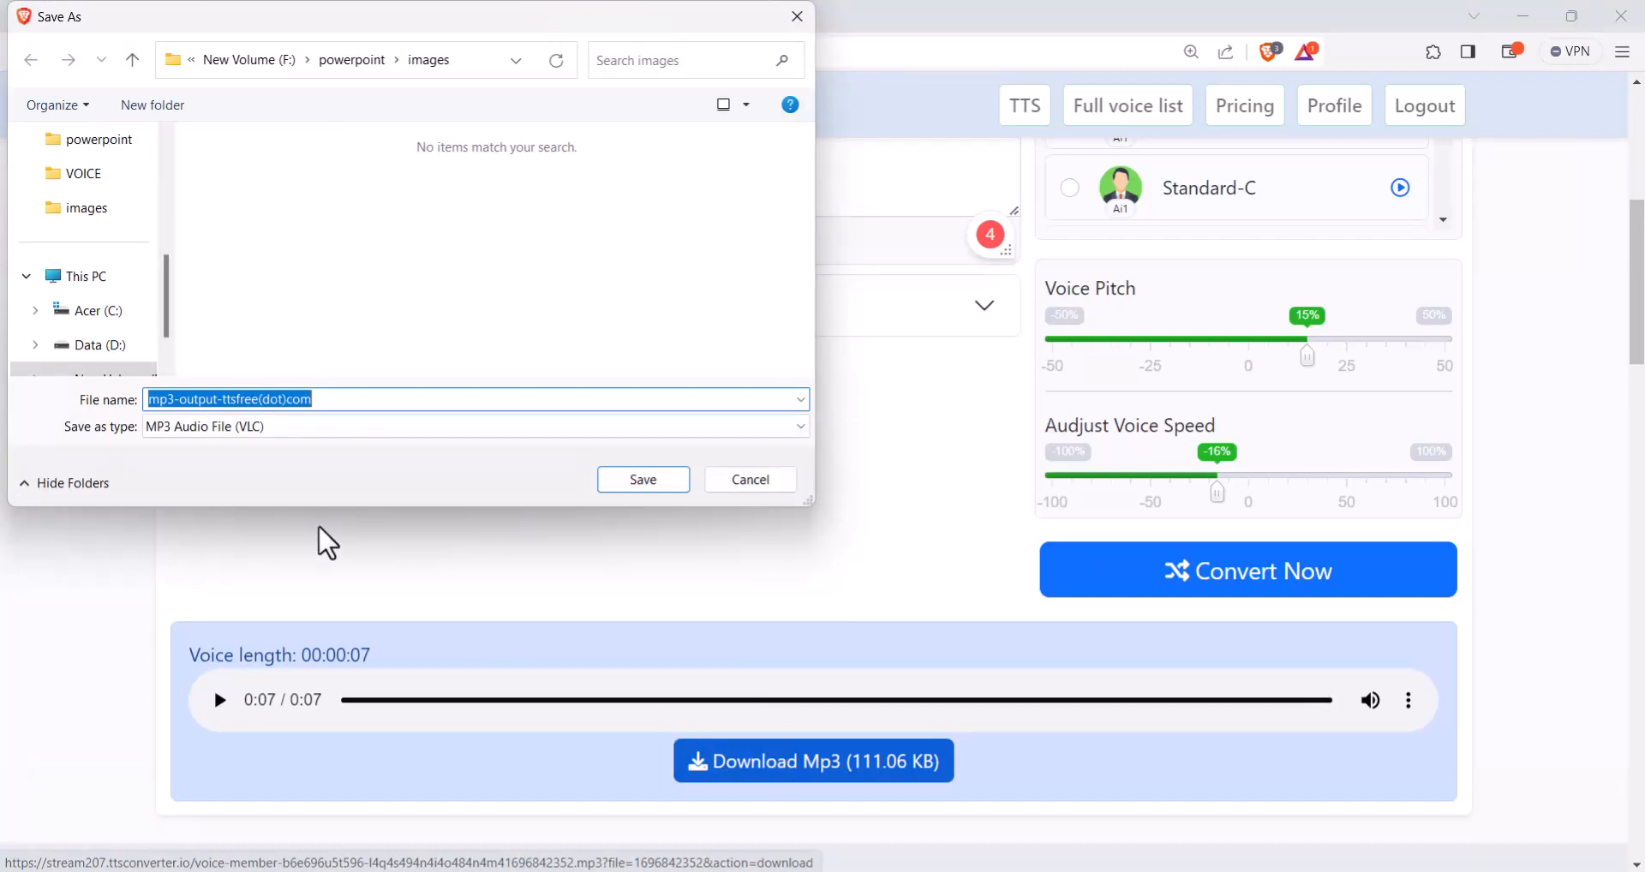
pyautogui.click(796, 16)
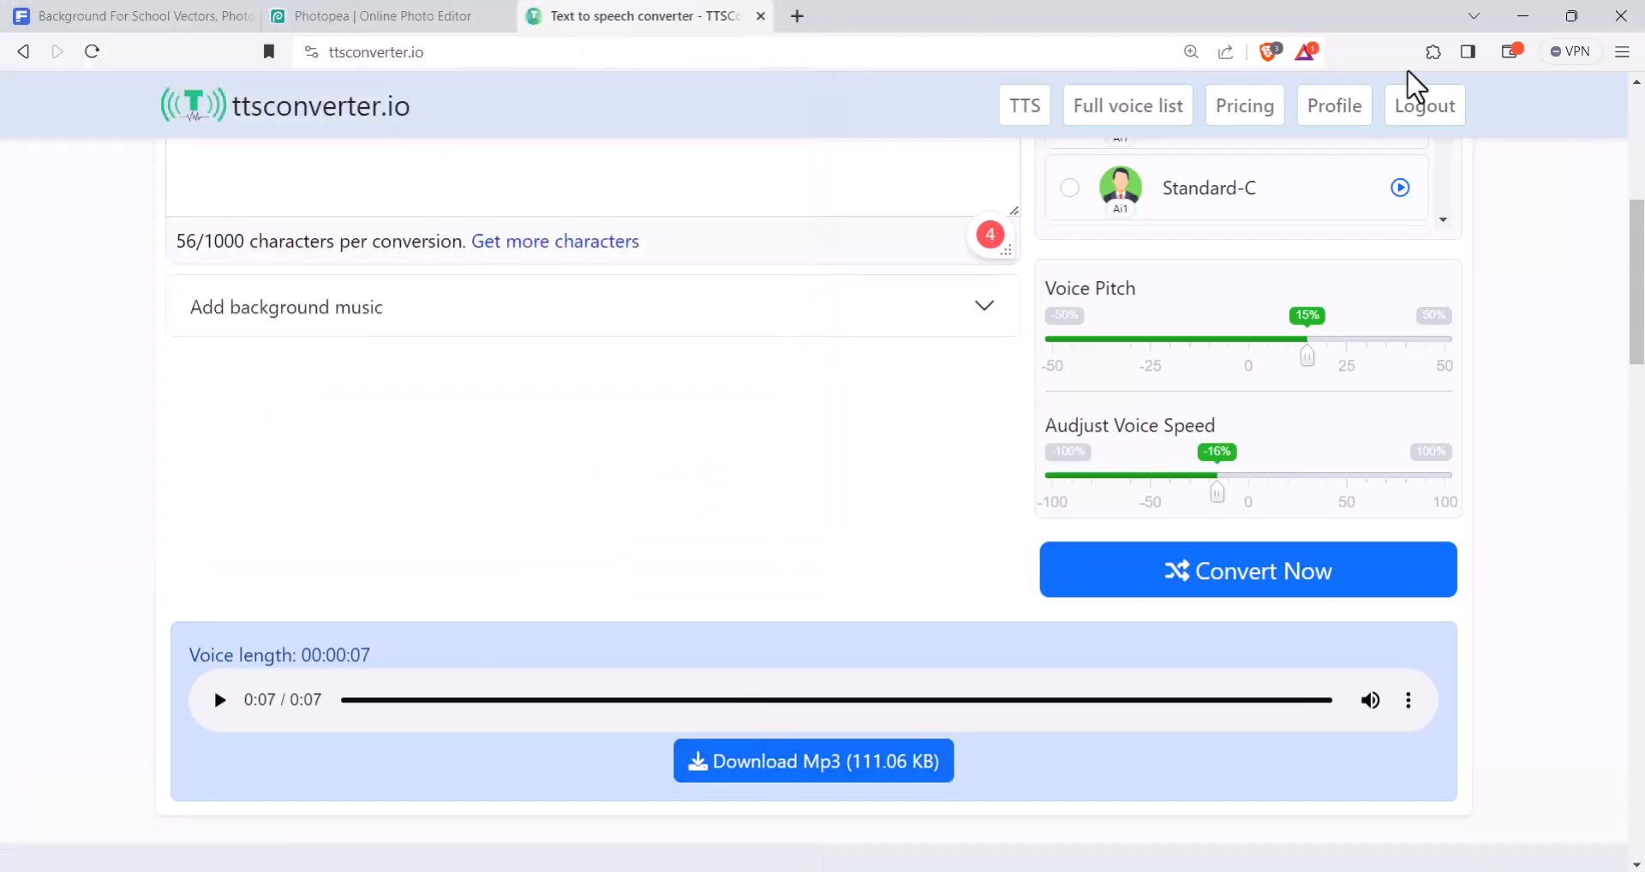
# Switch to PowerPoint and insert the audio file "join" from the VOICE folder onto the slide
pyautogui.click(1516, 17)
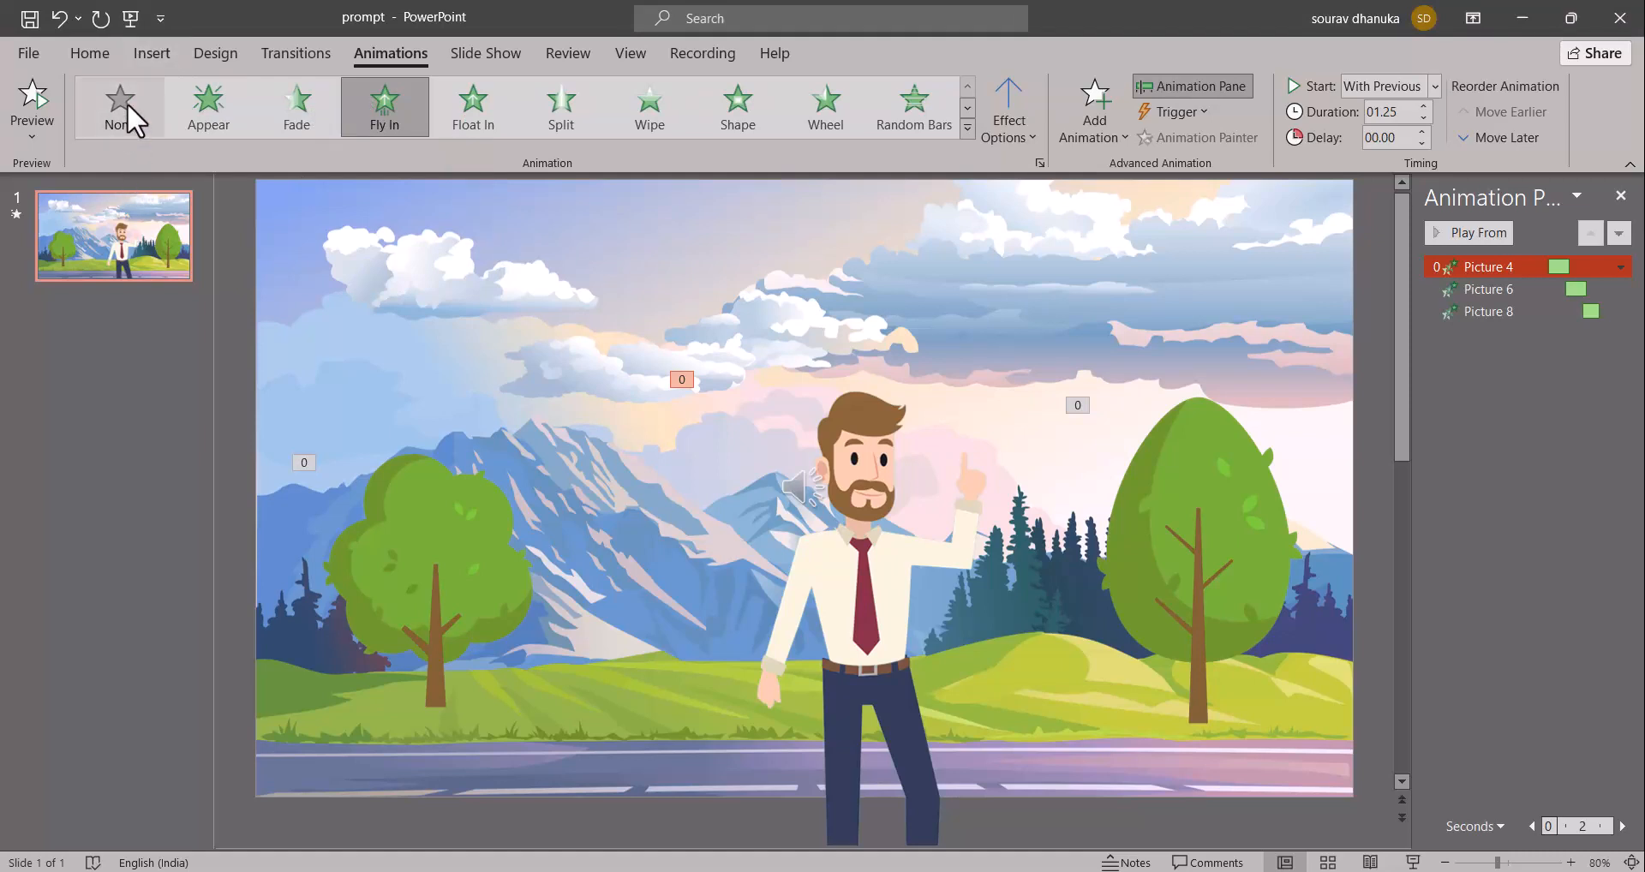
pyautogui.click(143, 51)
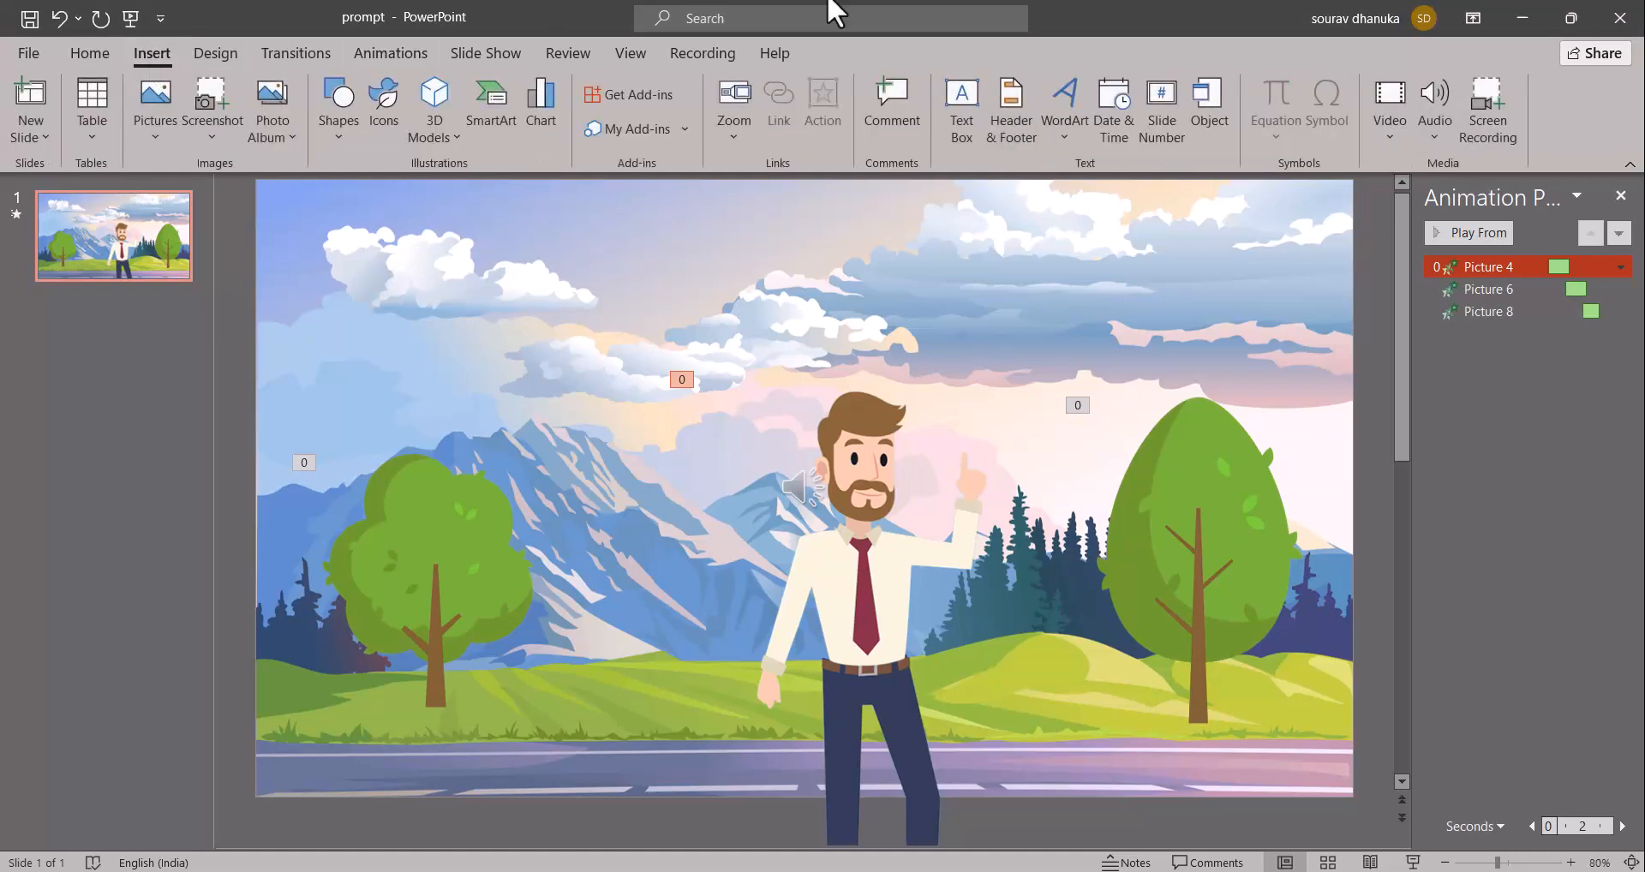
pyautogui.click(1428, 125)
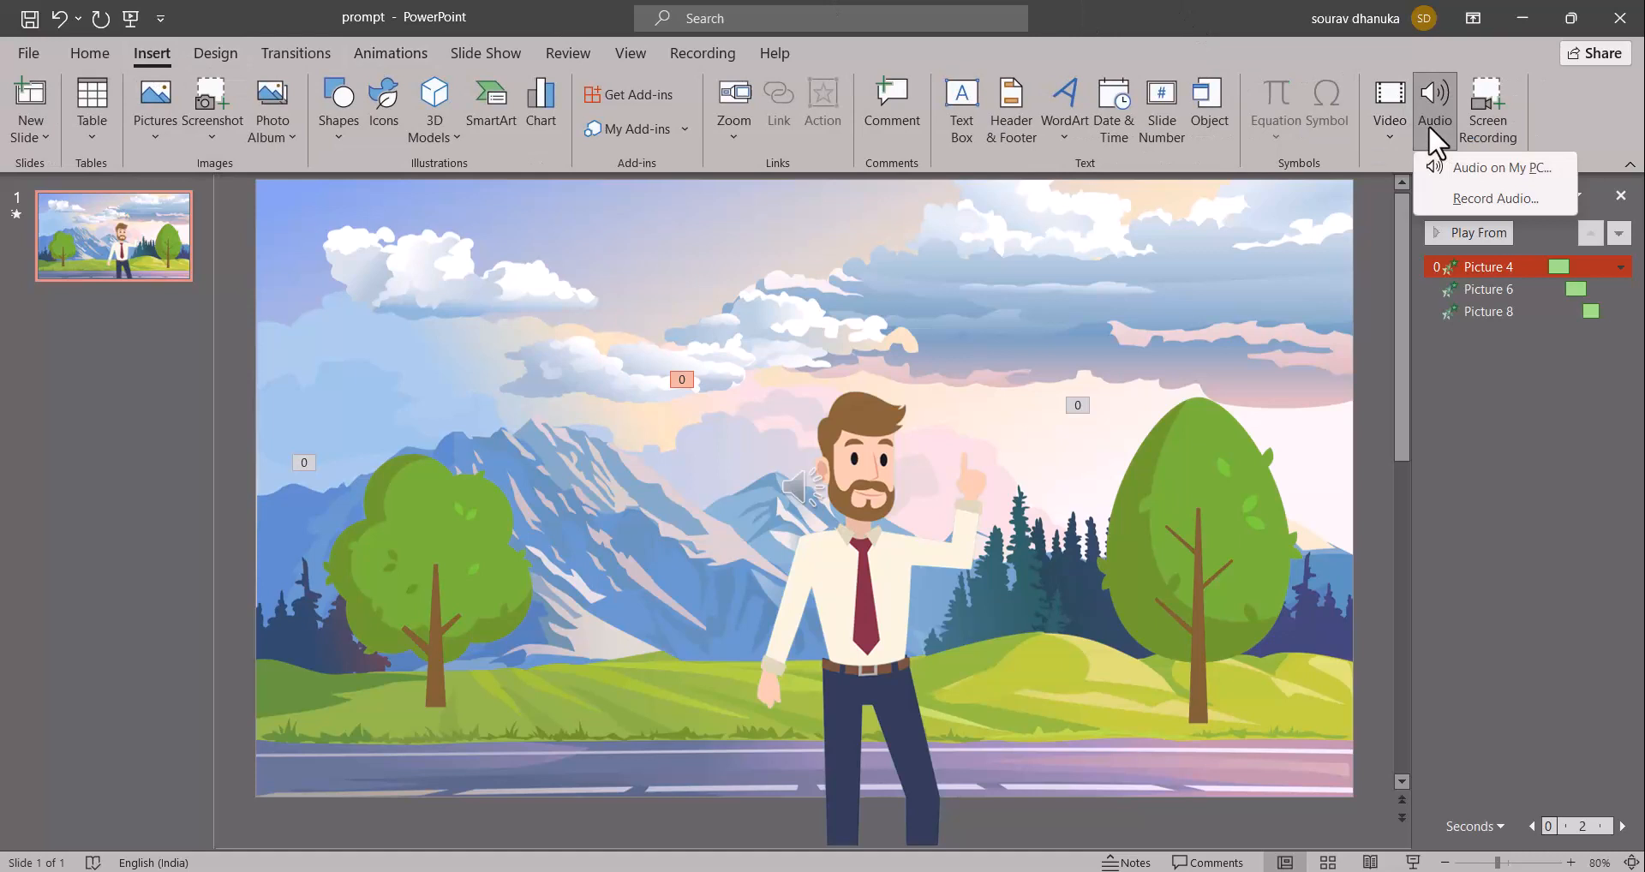
pyautogui.click(1498, 174)
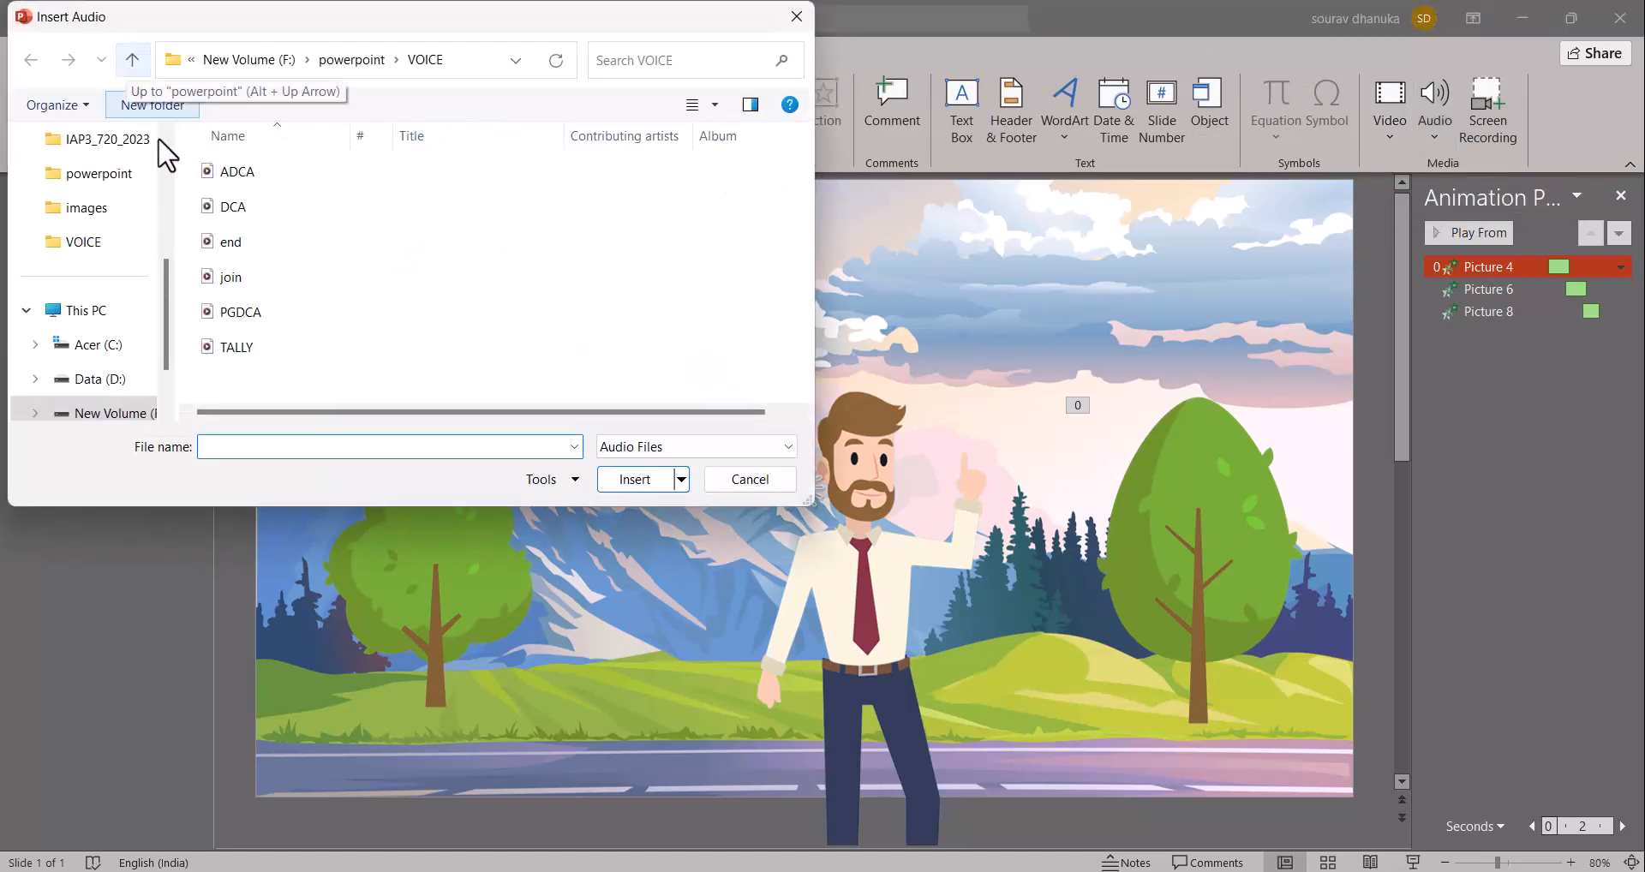
pyautogui.click(249, 276)
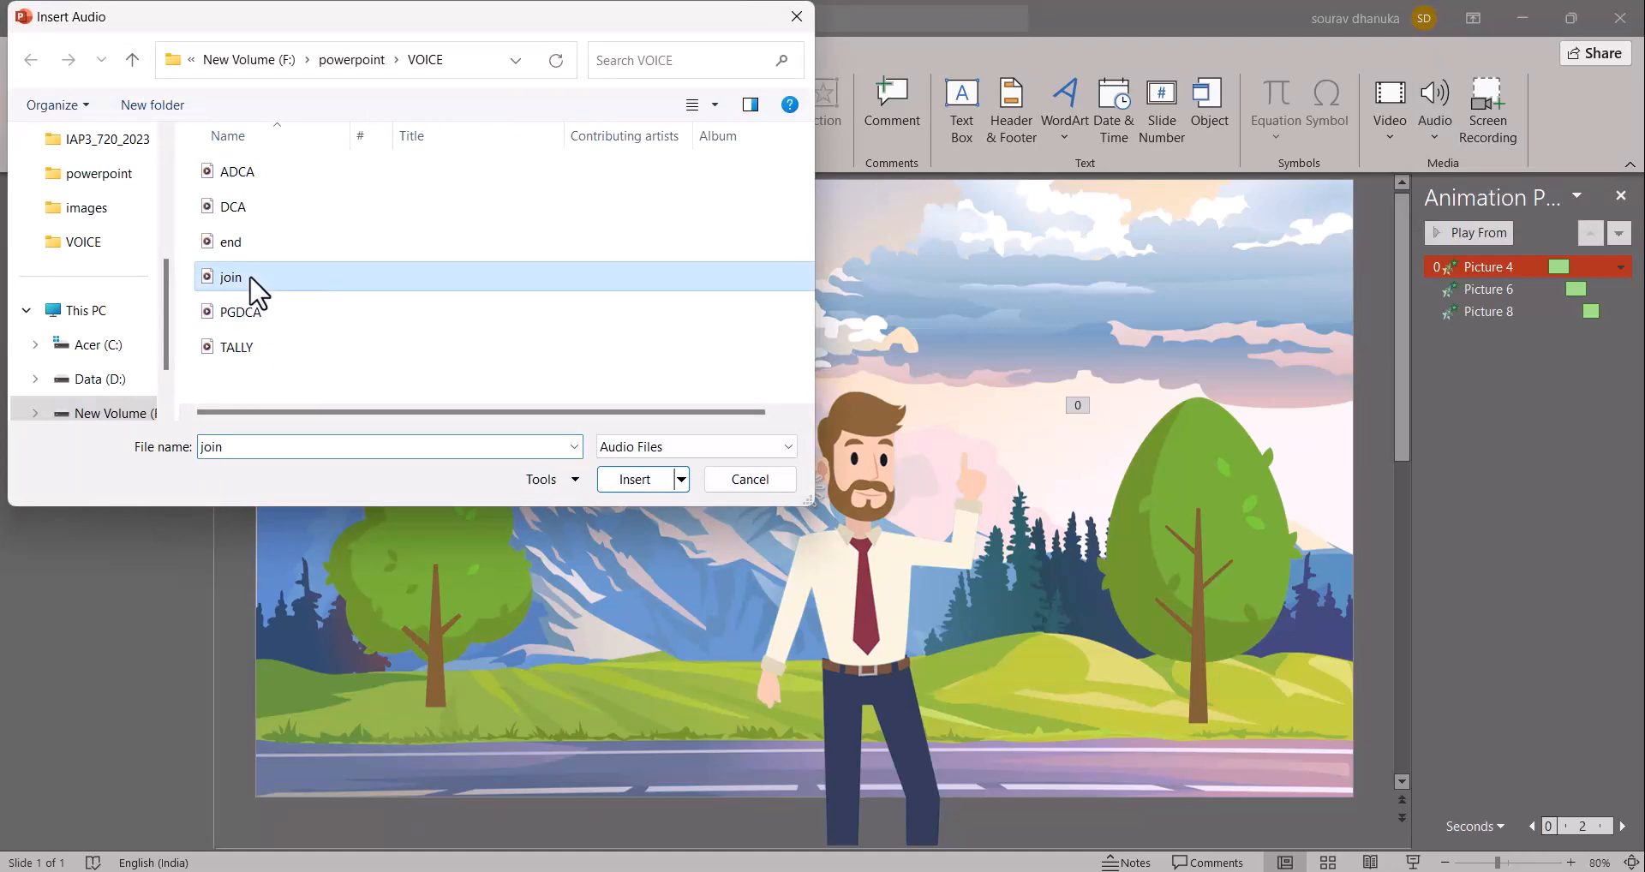
pyautogui.click(645, 485)
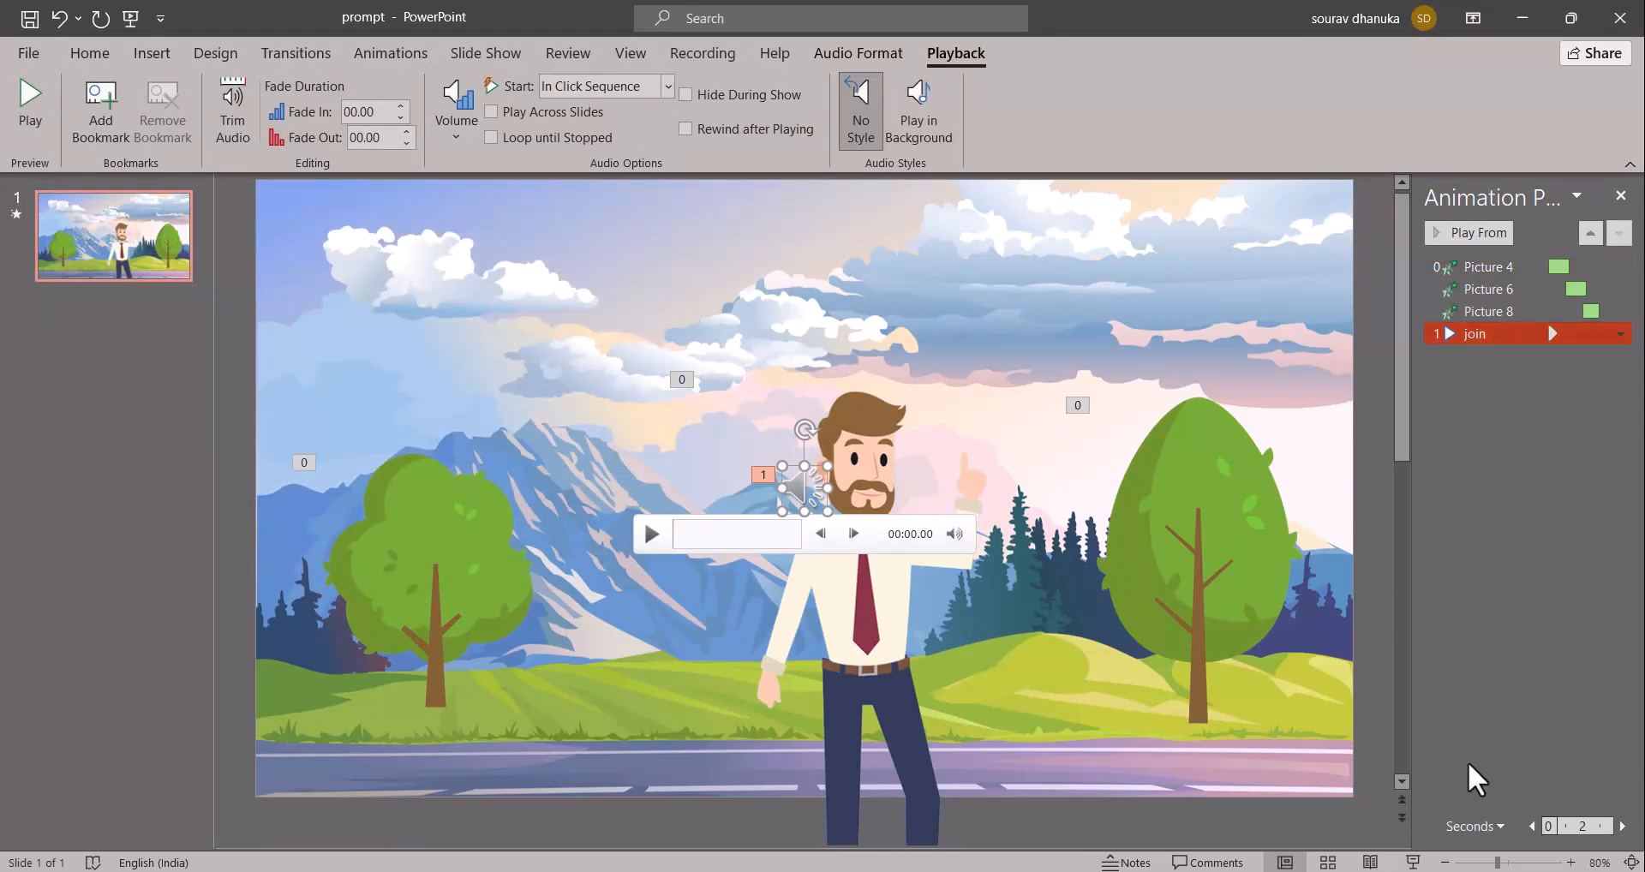
# Move the inserted audio's speaker icon off the slide, into the empty area above its upper edge
pyautogui.click(1446, 862)
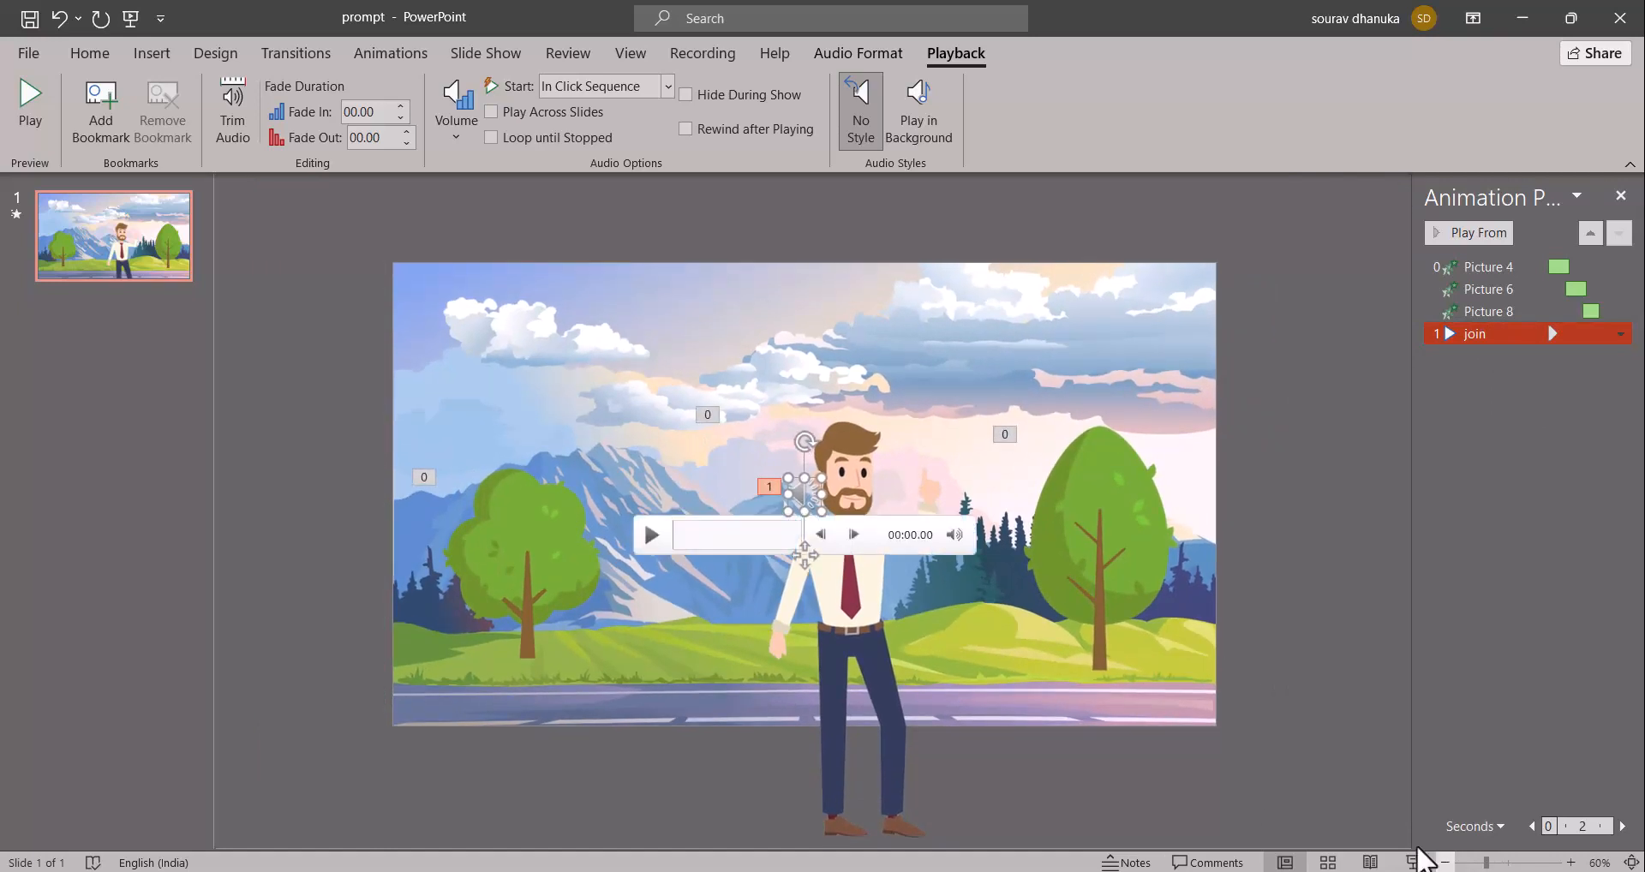
pyautogui.click(647, 218)
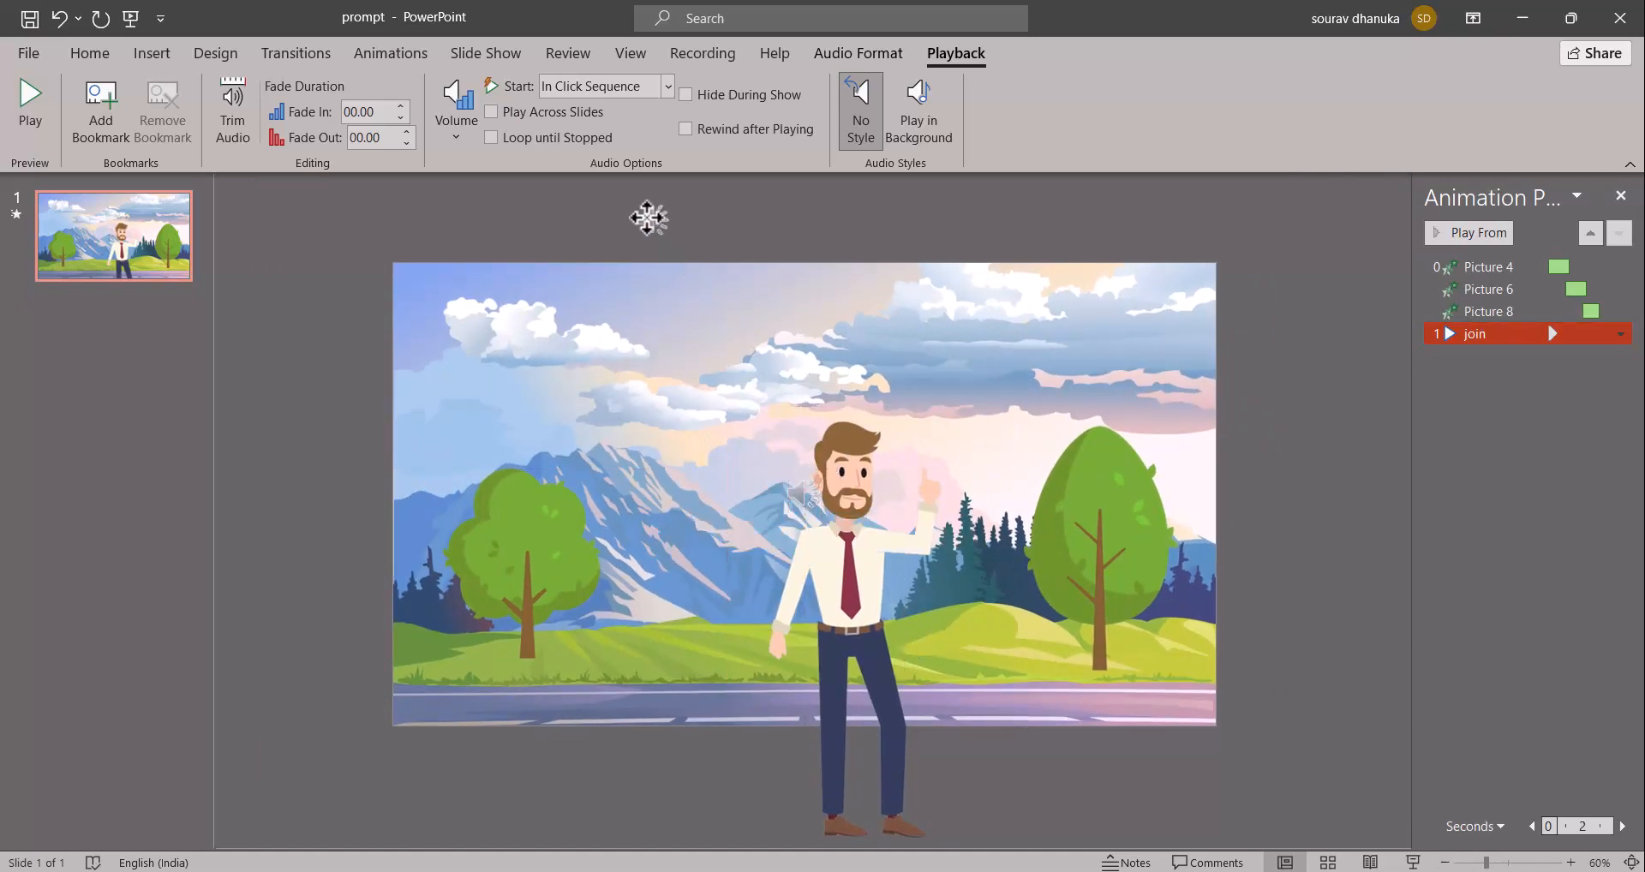
pyautogui.click(619, 197)
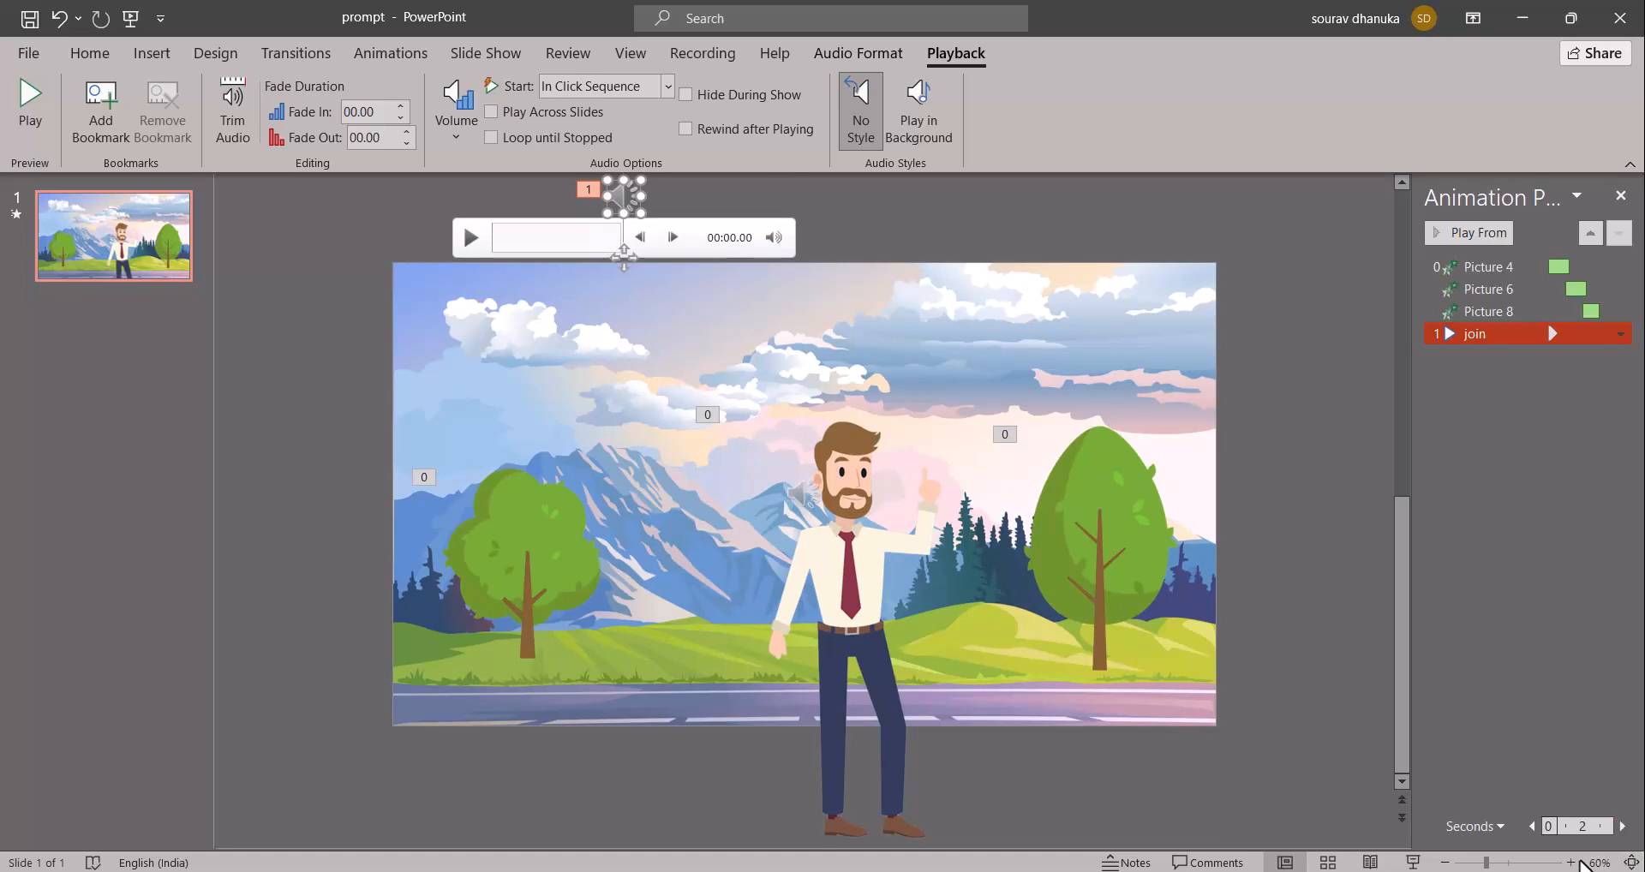
pyautogui.click(1570, 862)
pyautogui.click(1570, 863)
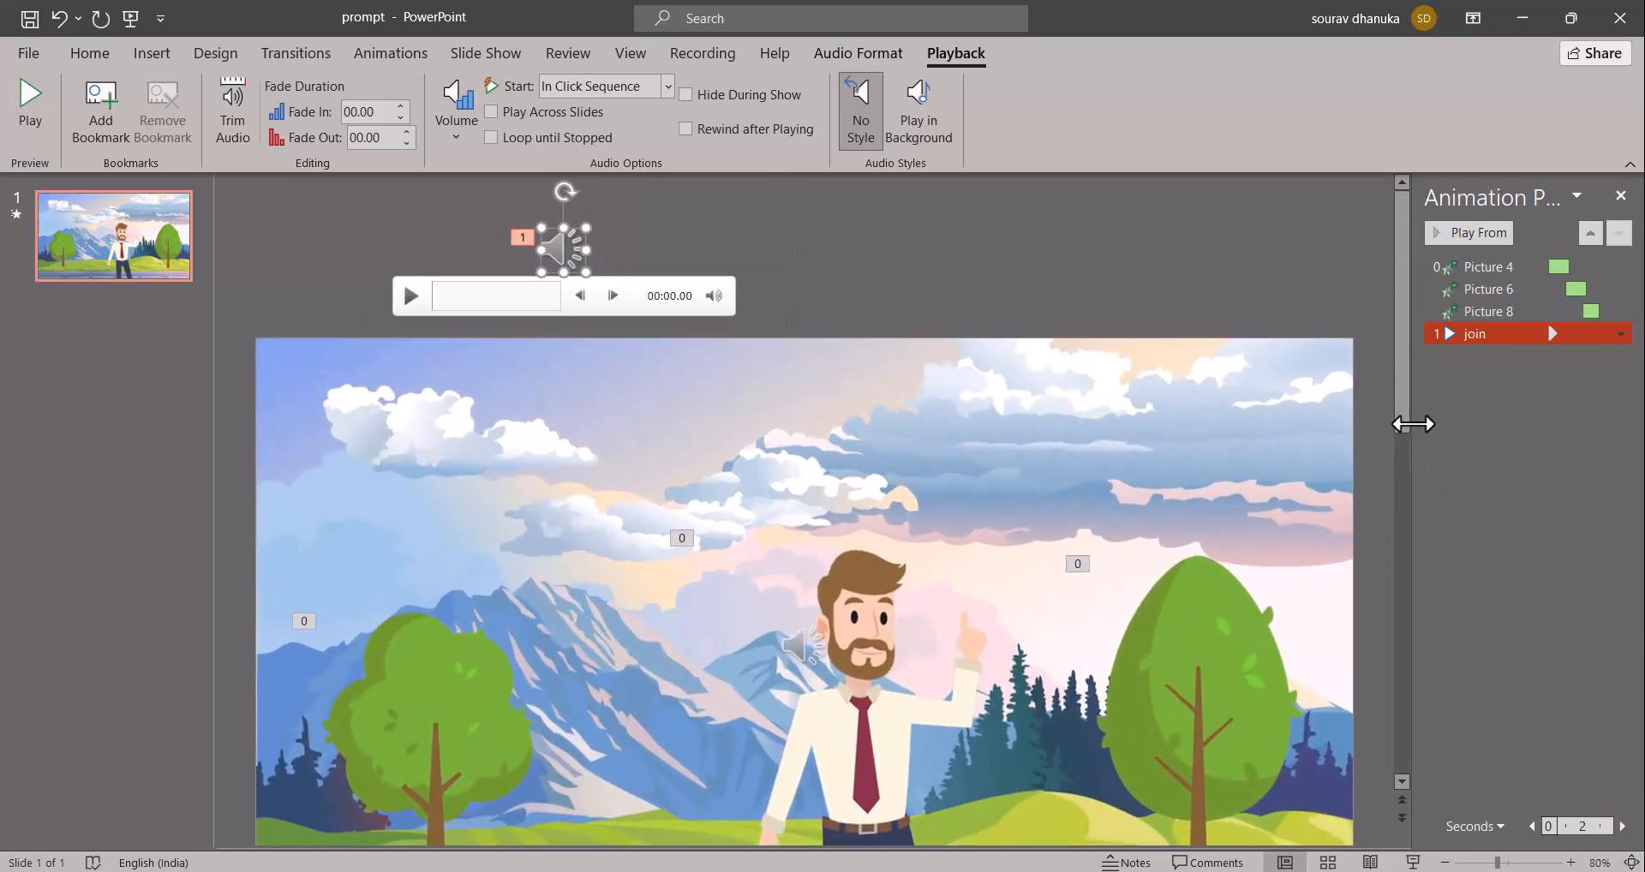
pyautogui.moveTo(1398, 417); pyautogui.dragTo(1410, 533)
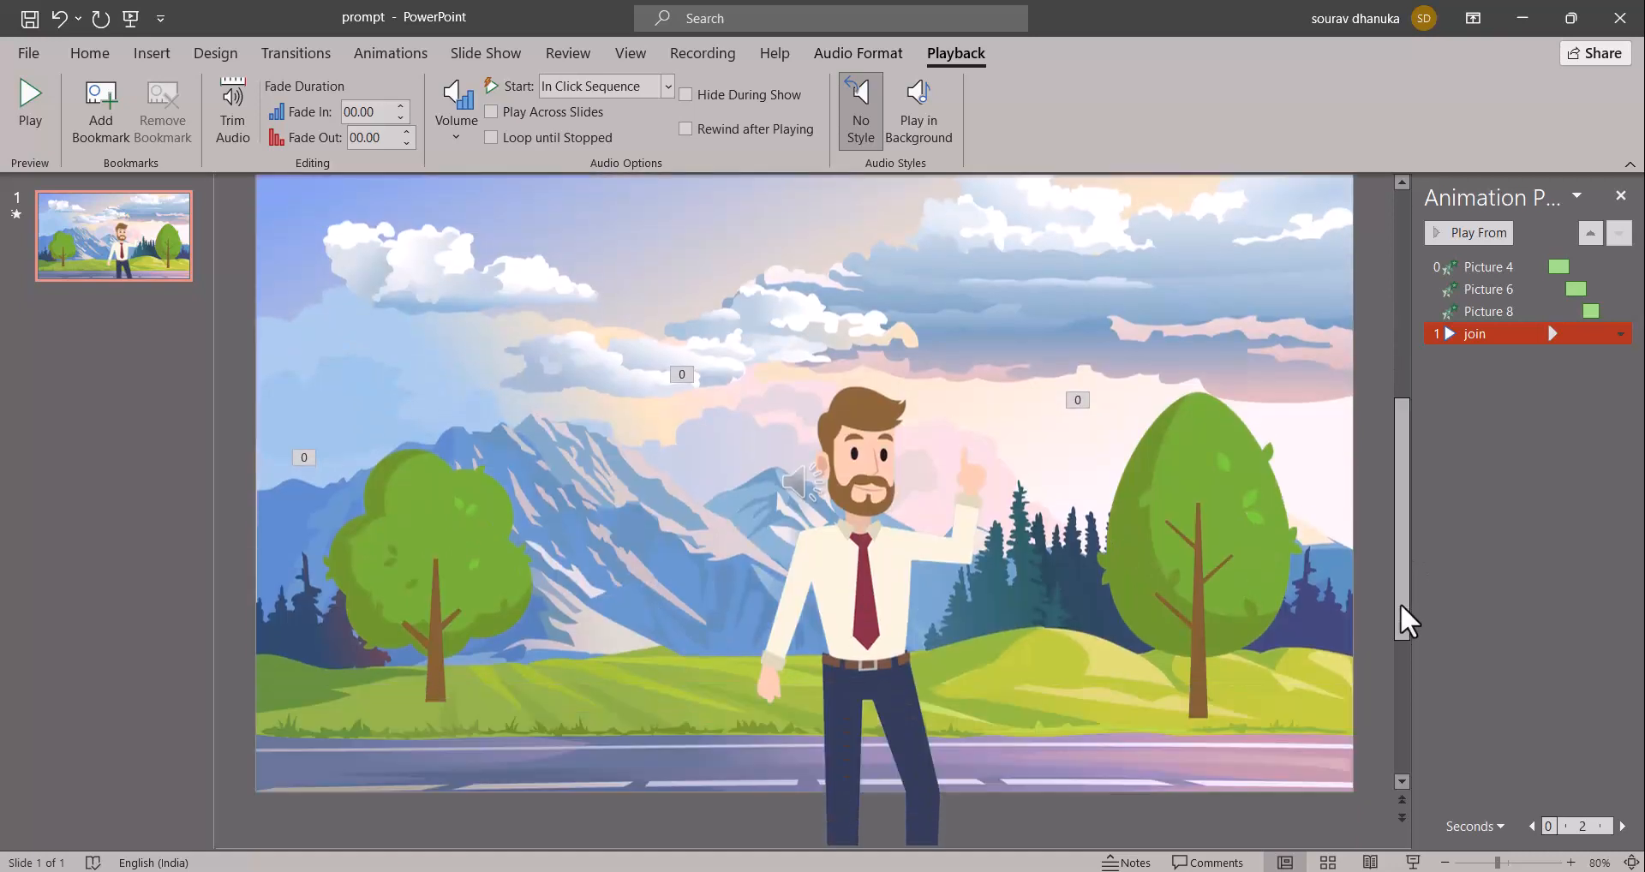
pyautogui.moveTo(1400, 605); pyautogui.dragTo(1406, 583)
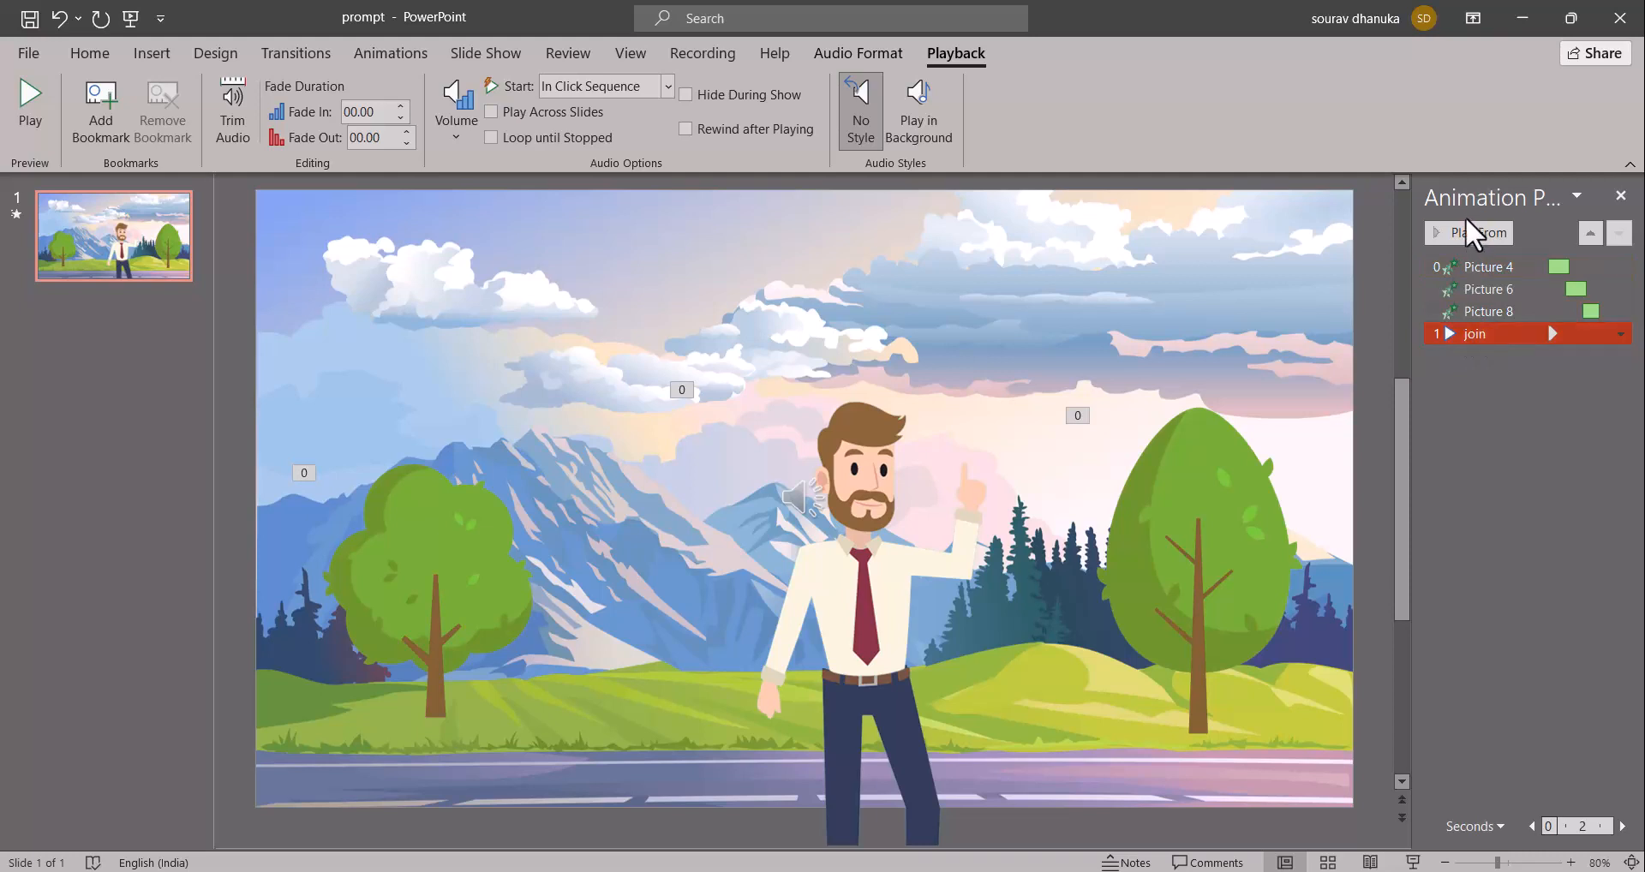
# Play the animations from the man's effect (Picture 4) onward, and stop the playback
pyautogui.click(1463, 265)
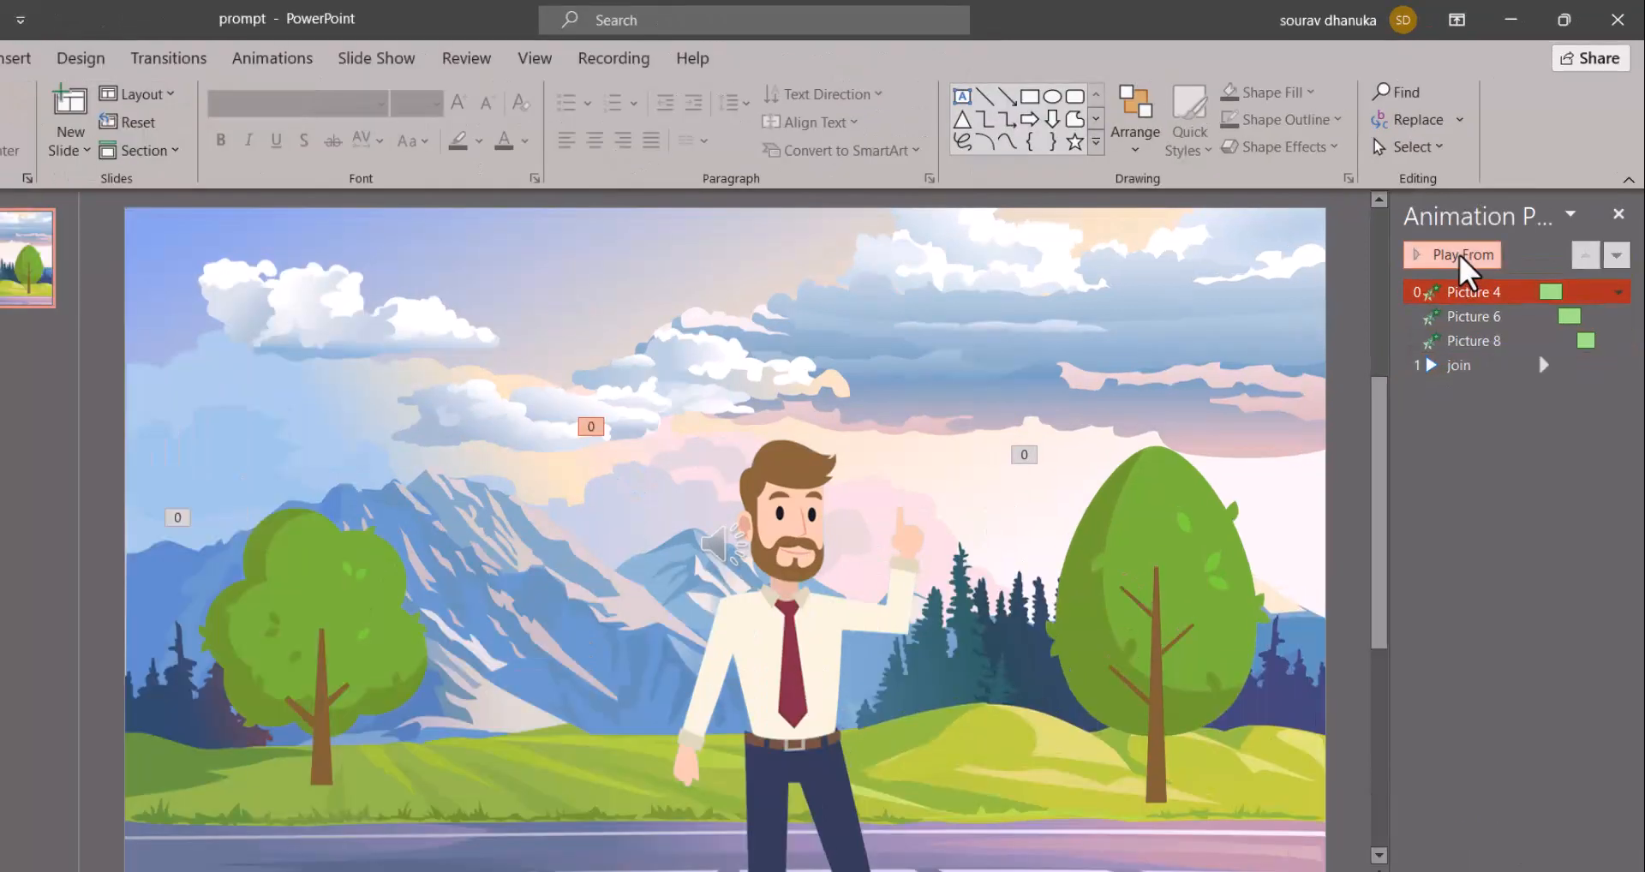
pyautogui.click(1473, 233)
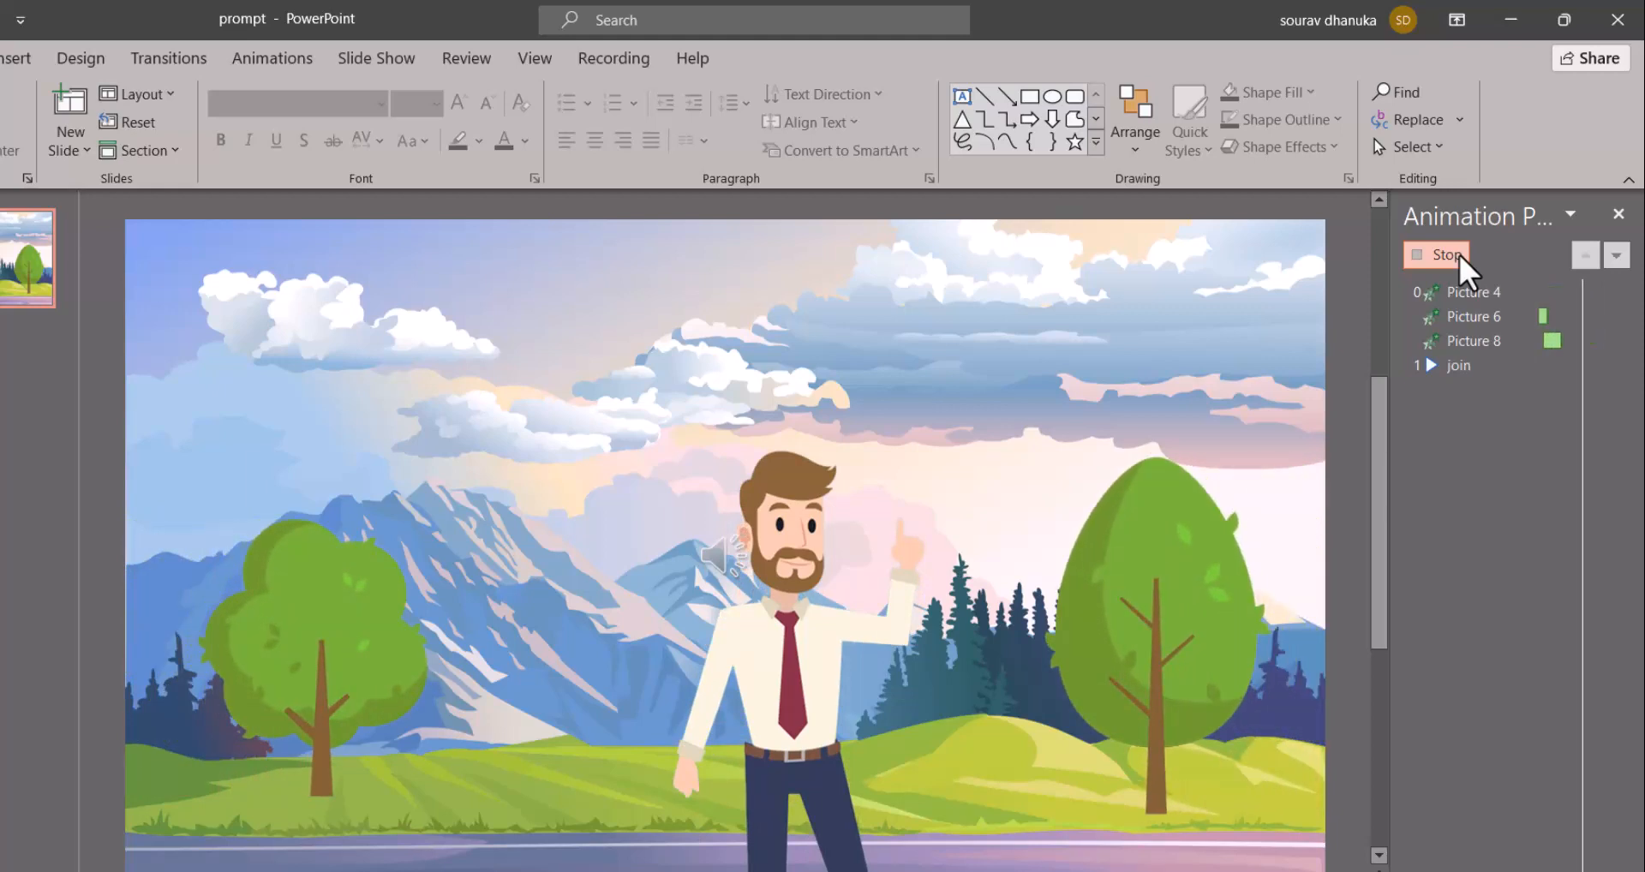
pyautogui.click(1458, 255)
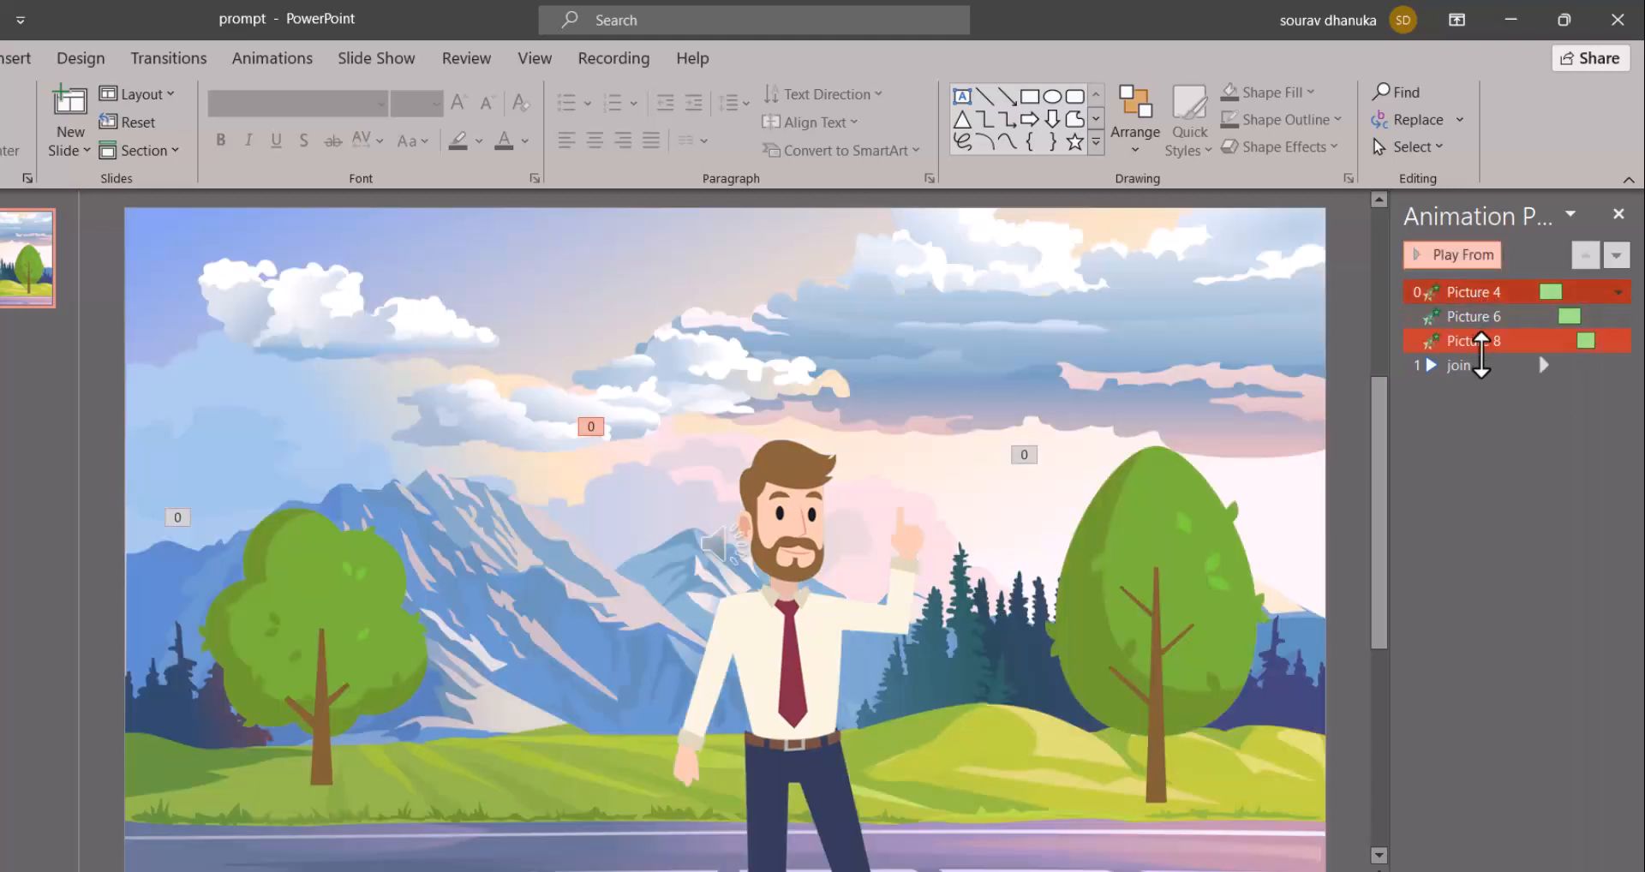
# Move the "join" audio ahead of Picture 4 in the animation order and play the sequence from it
pyautogui.moveTo(1473, 366); pyautogui.dragTo(1467, 287)
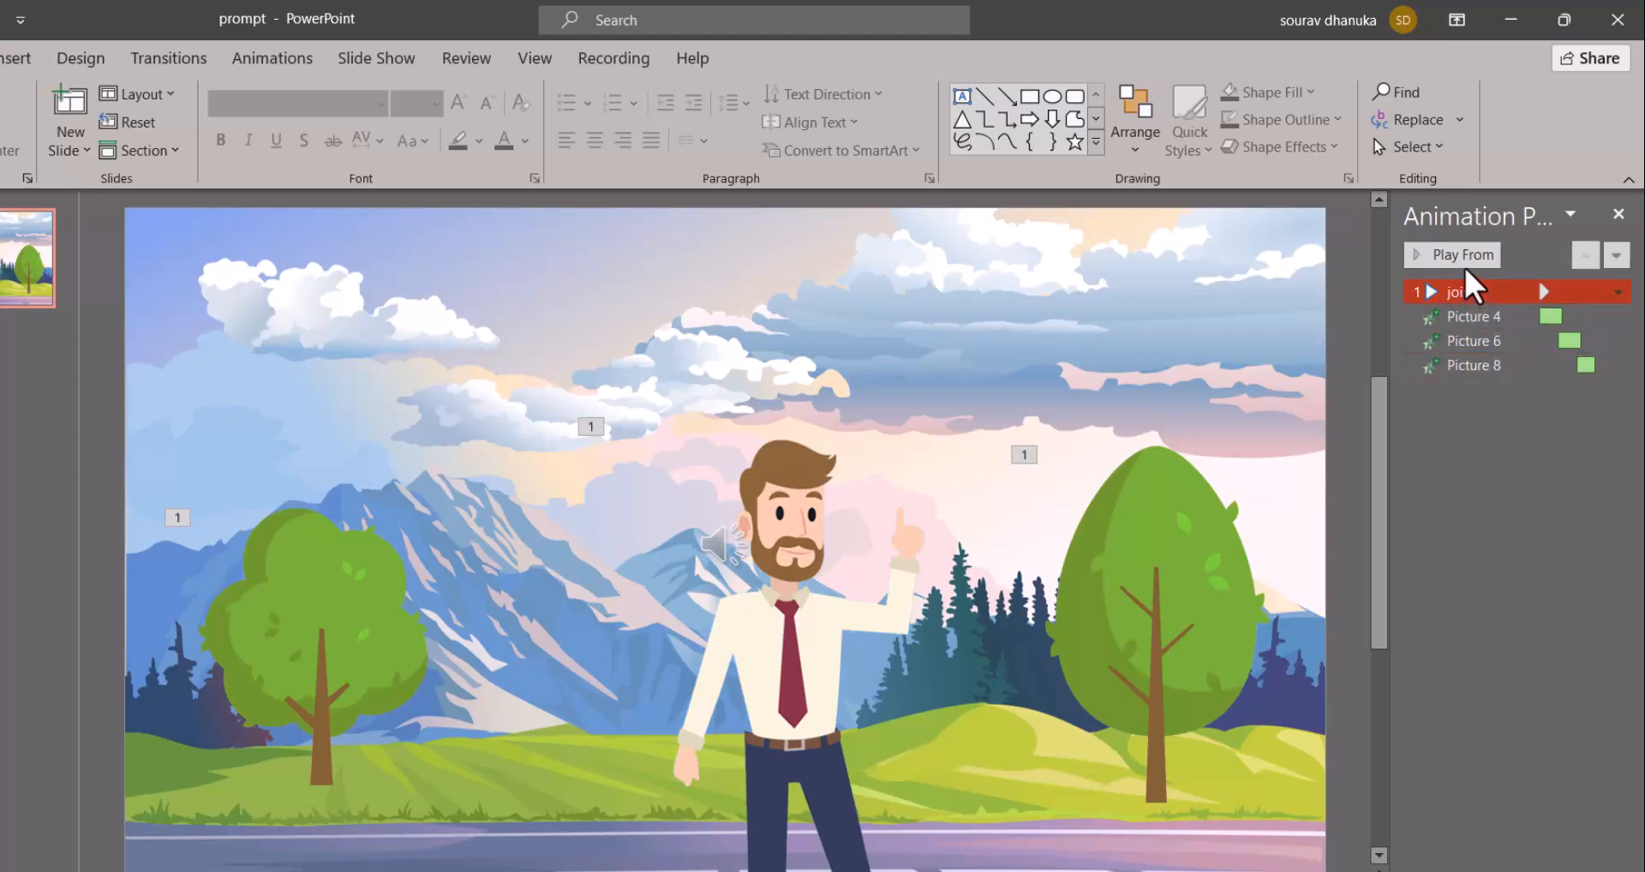
pyautogui.click(1465, 254)
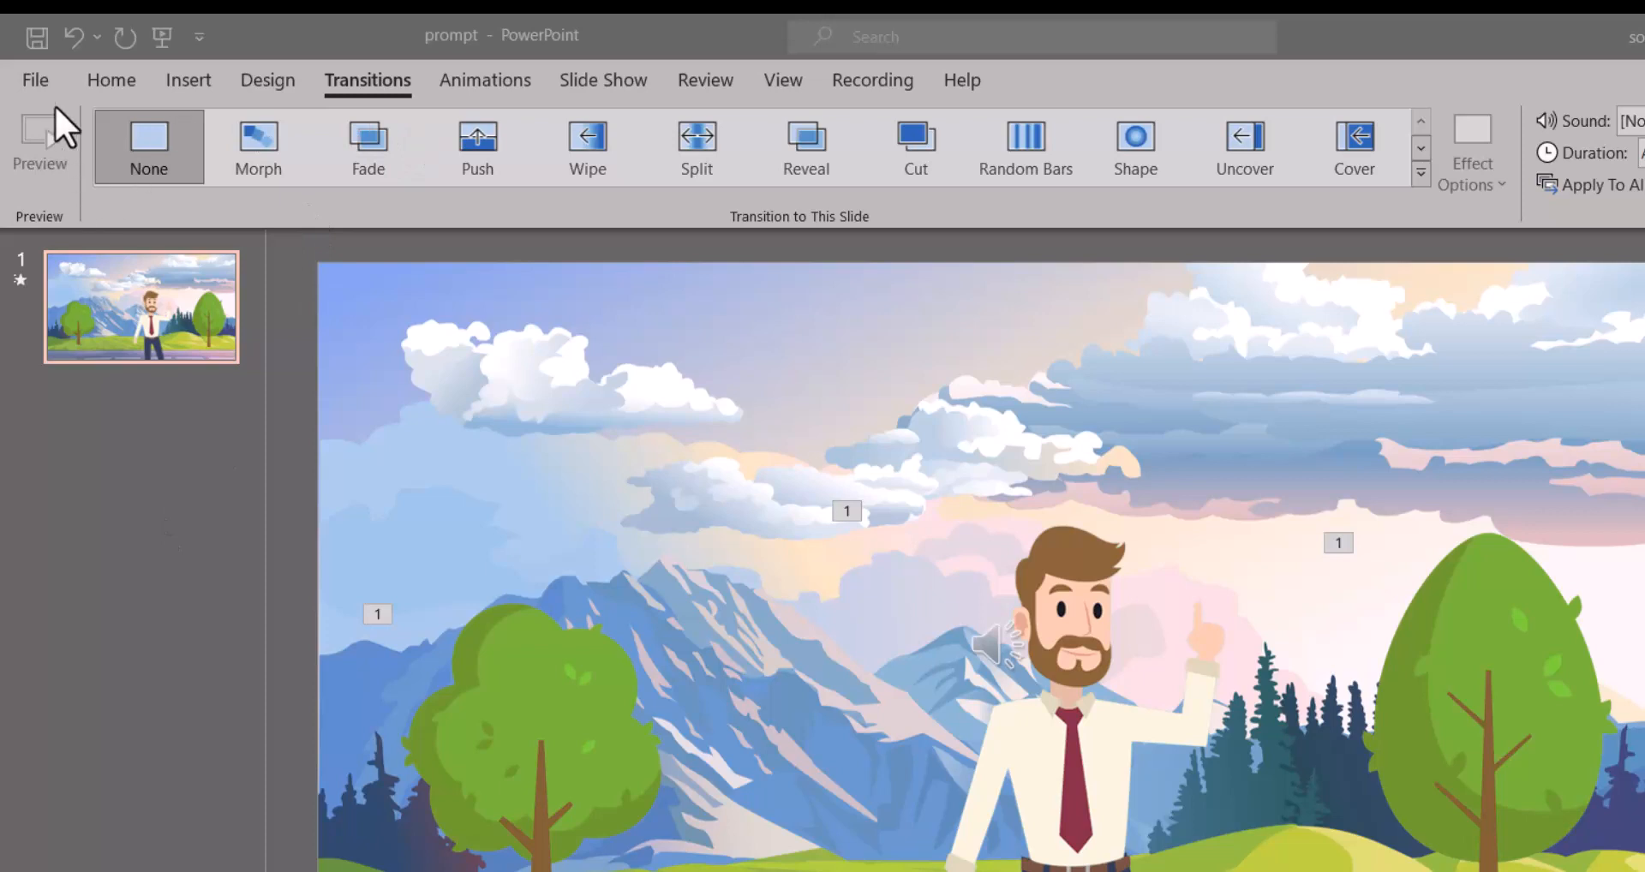
# Add a new blank slide after the mountain scene slide
pyautogui.click(109, 81)
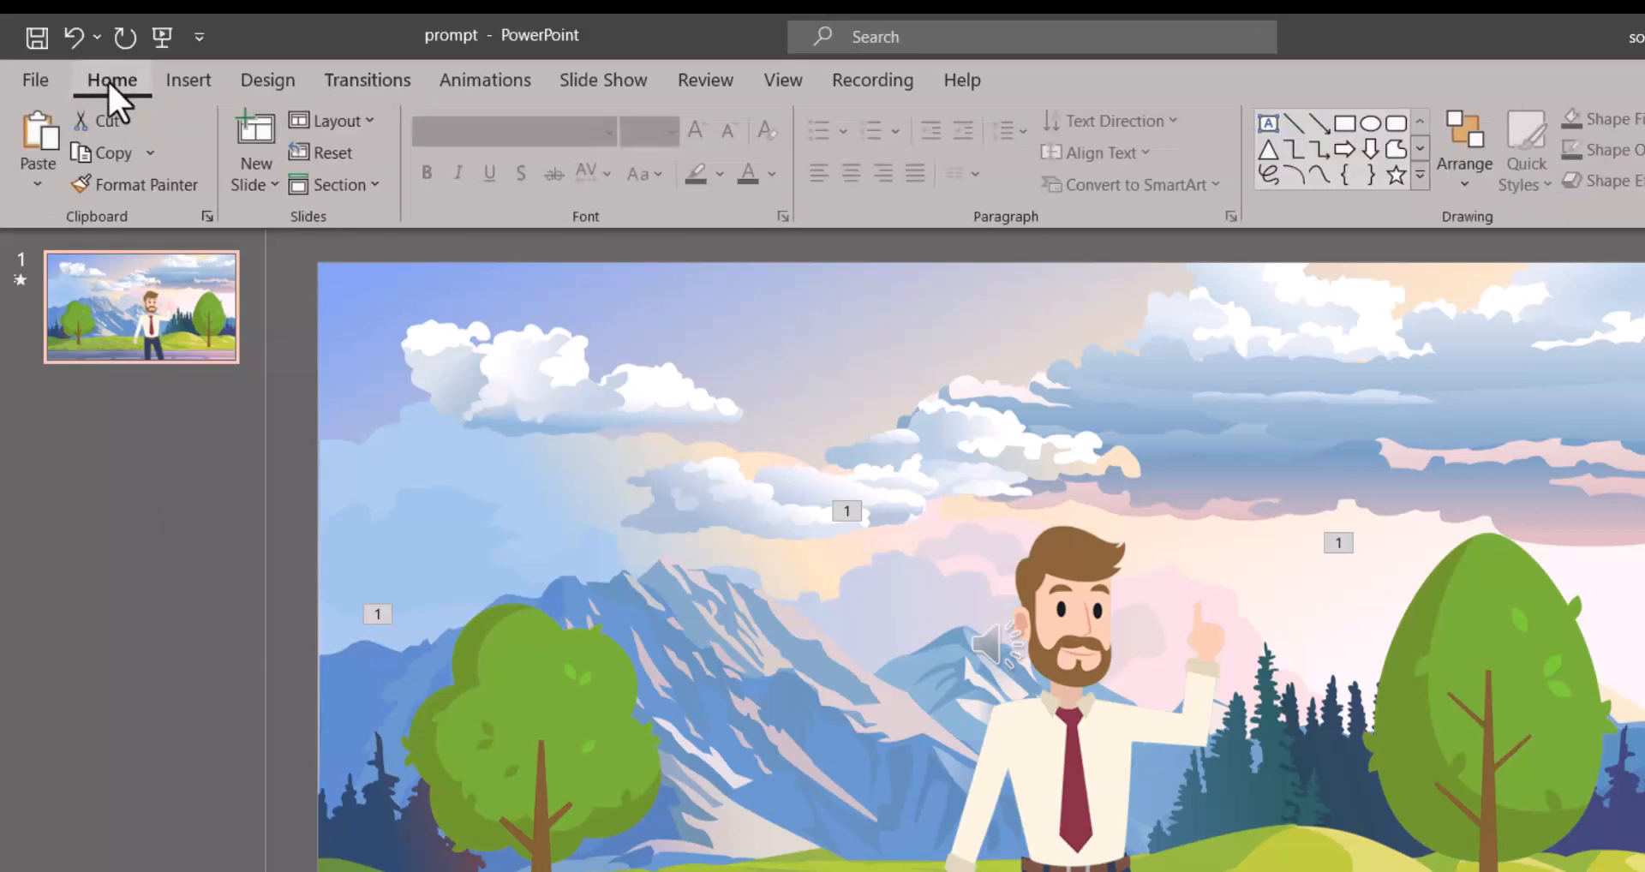
pyautogui.click(255, 183)
pyautogui.click(302, 552)
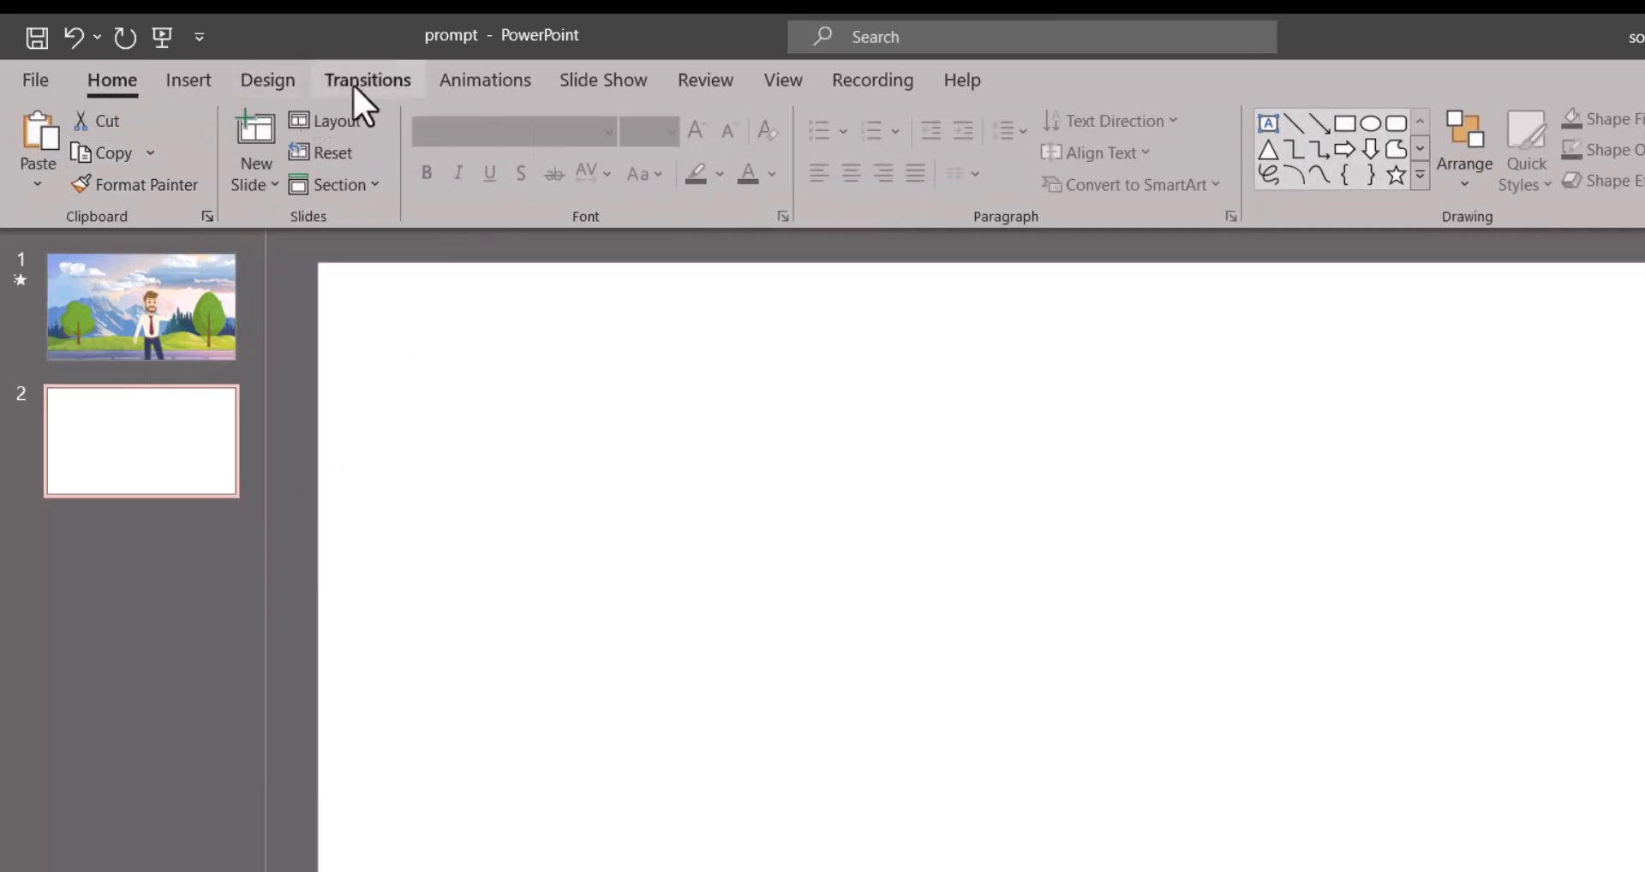
# Fill the new slide's background with the classroom picture 10301555_4409407 from the images folder
pyautogui.click(275, 84)
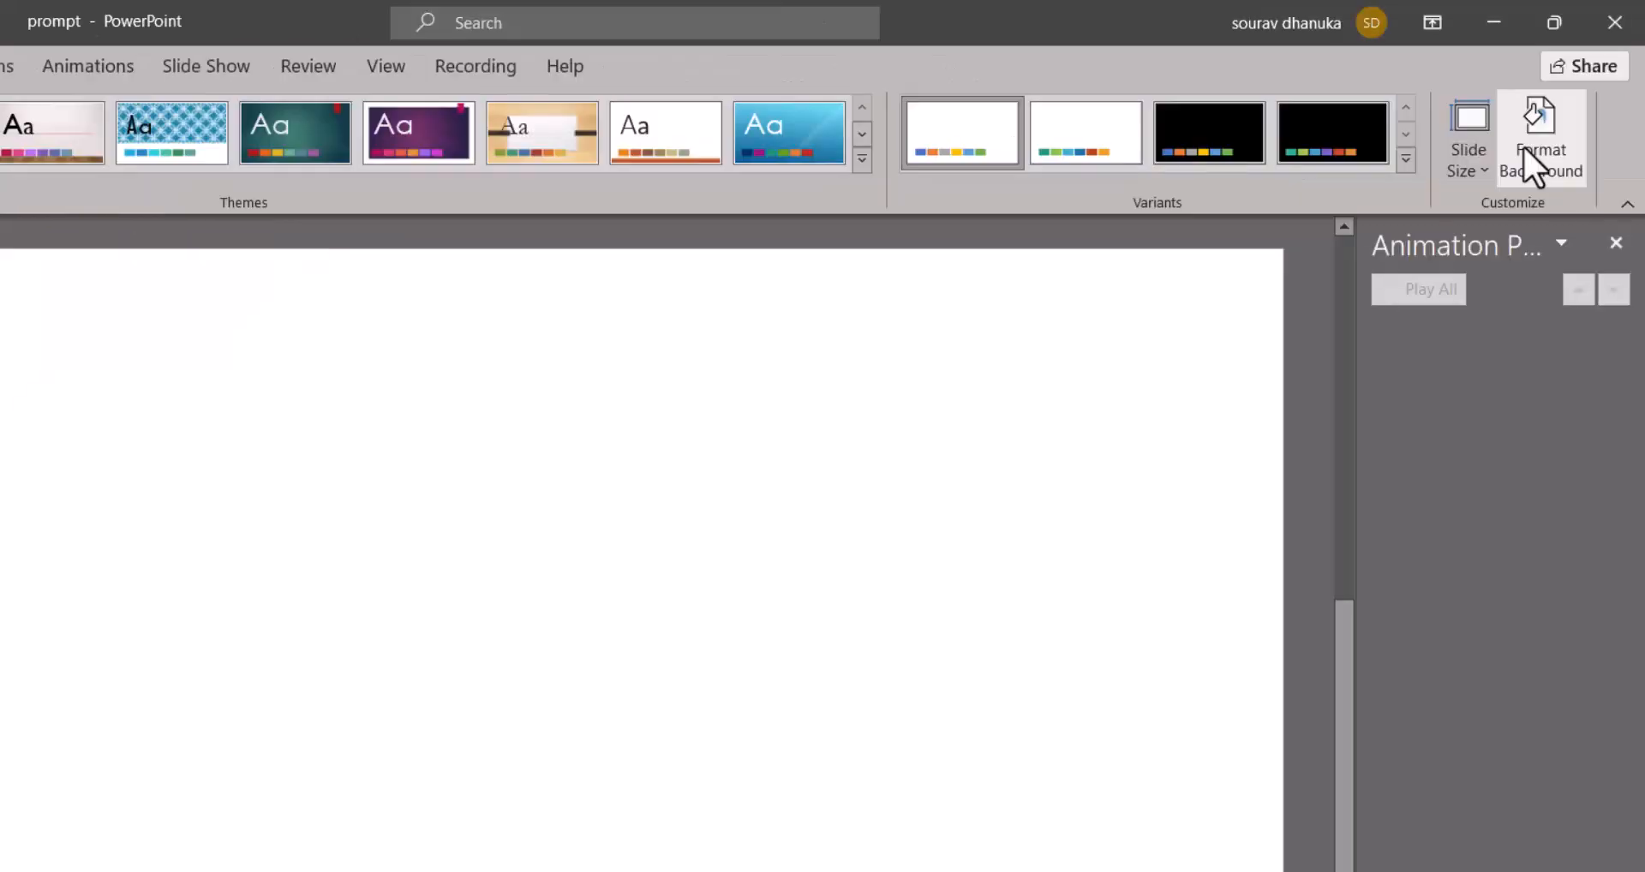
pyautogui.click(1523, 146)
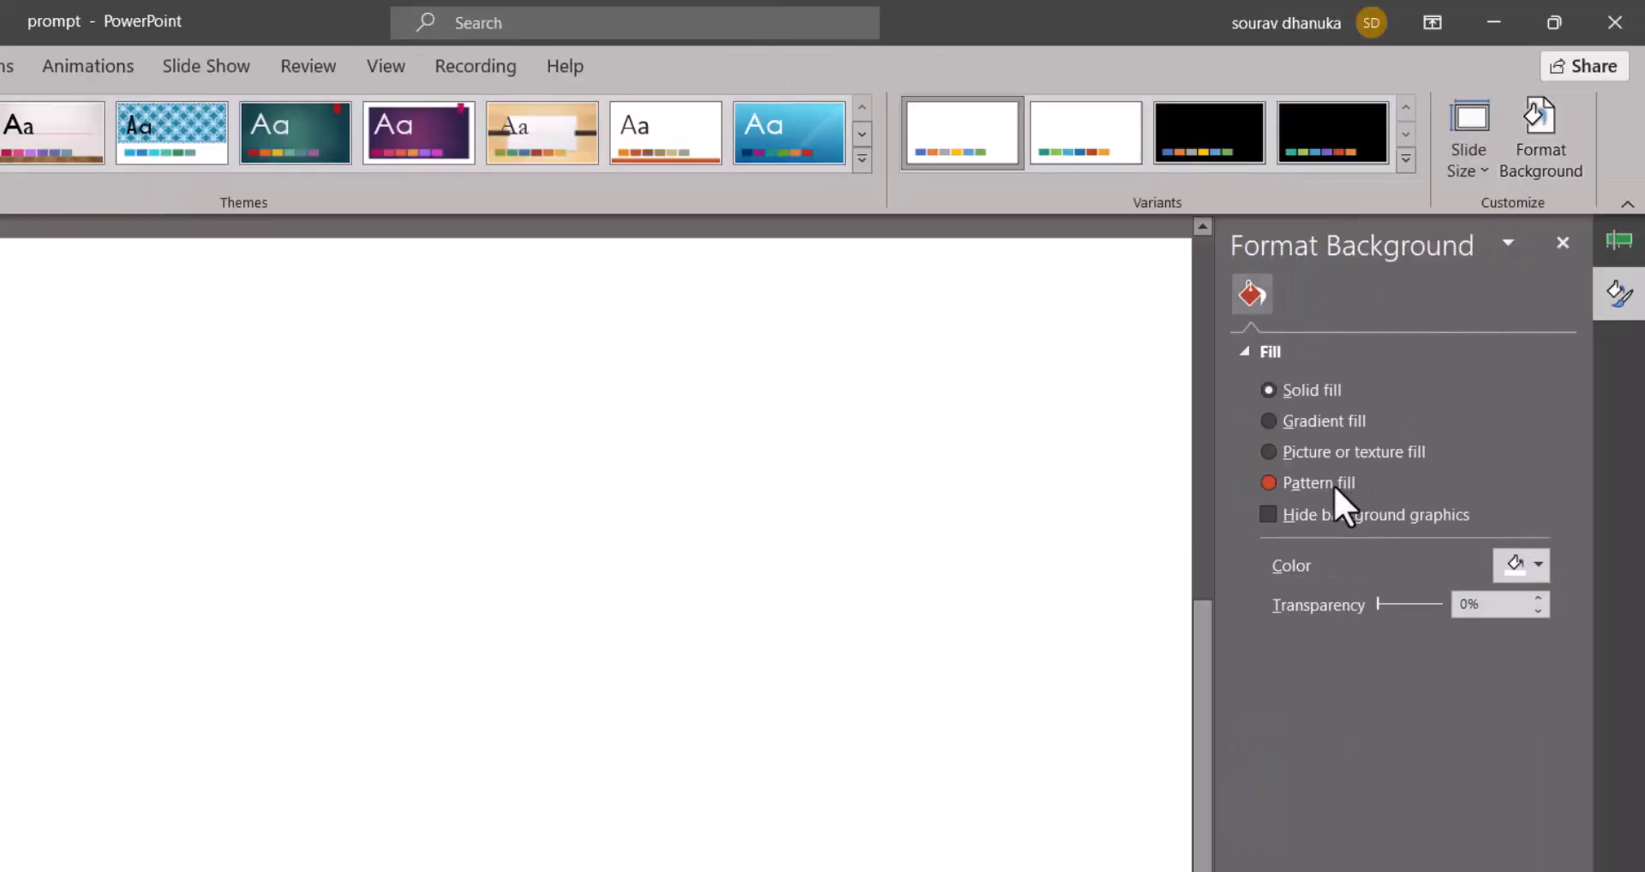
pyautogui.click(1343, 454)
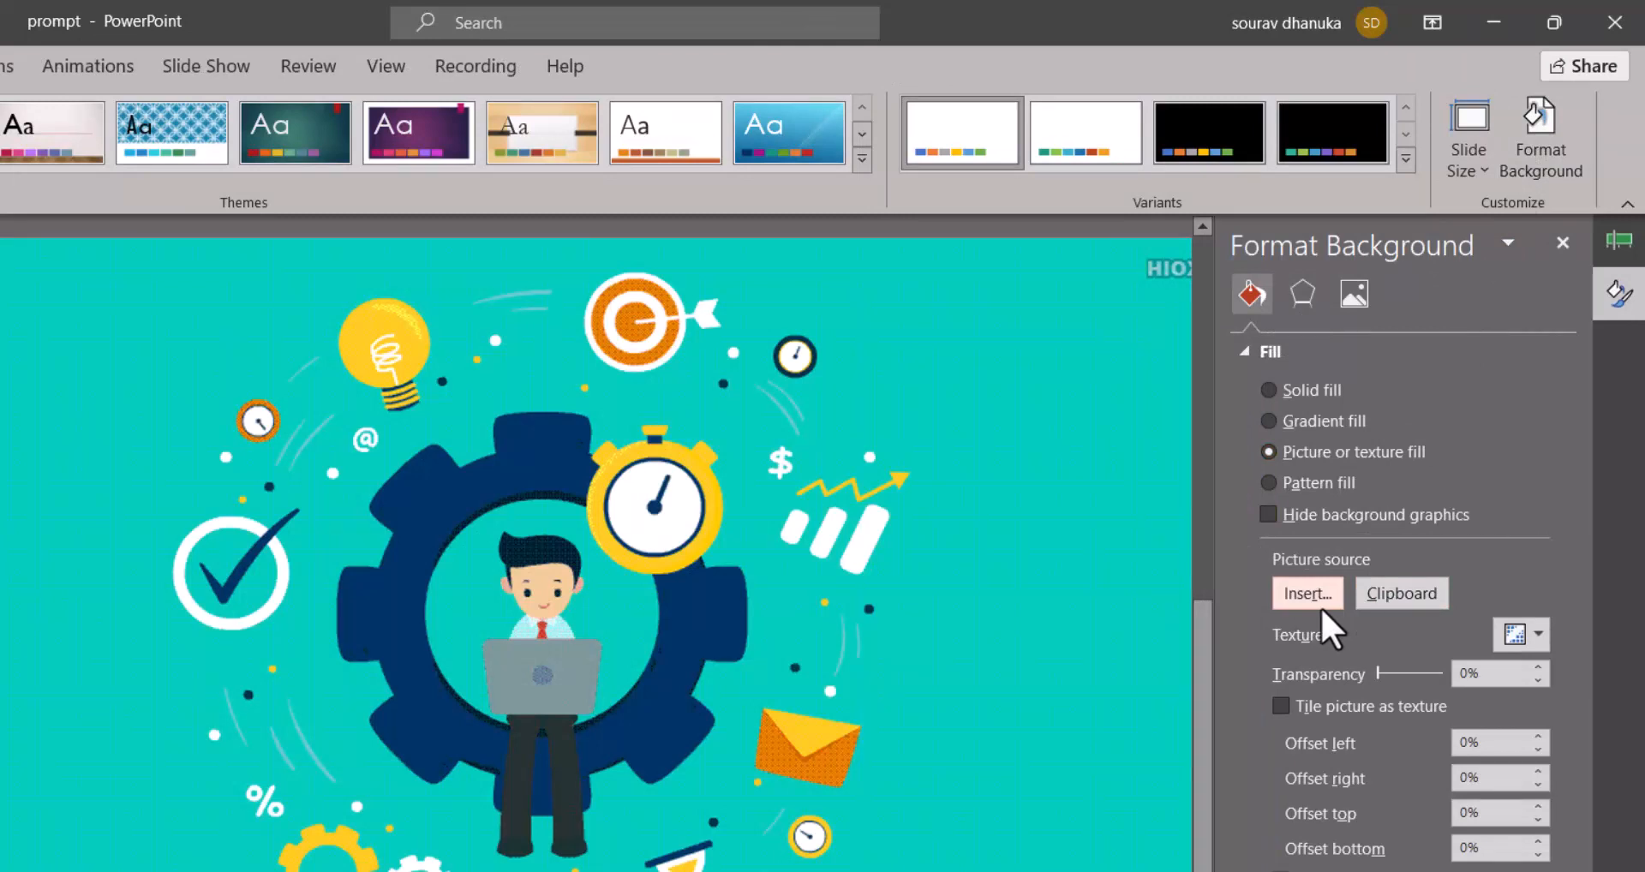
pyautogui.click(1319, 606)
pyautogui.click(595, 480)
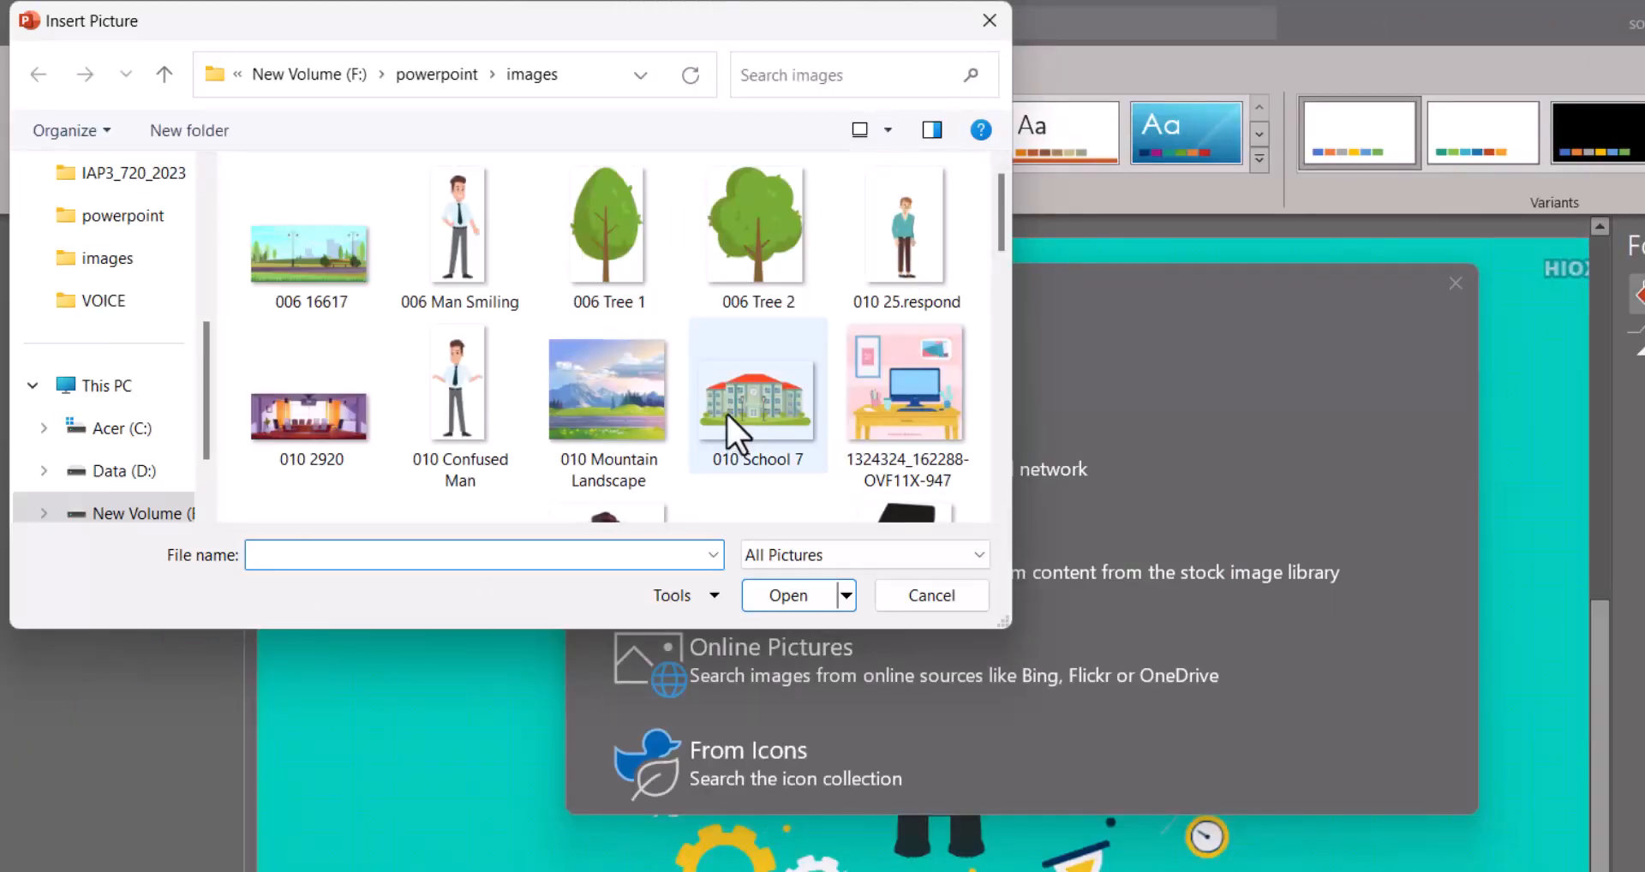
pyautogui.scroll(-2, 727, 388)
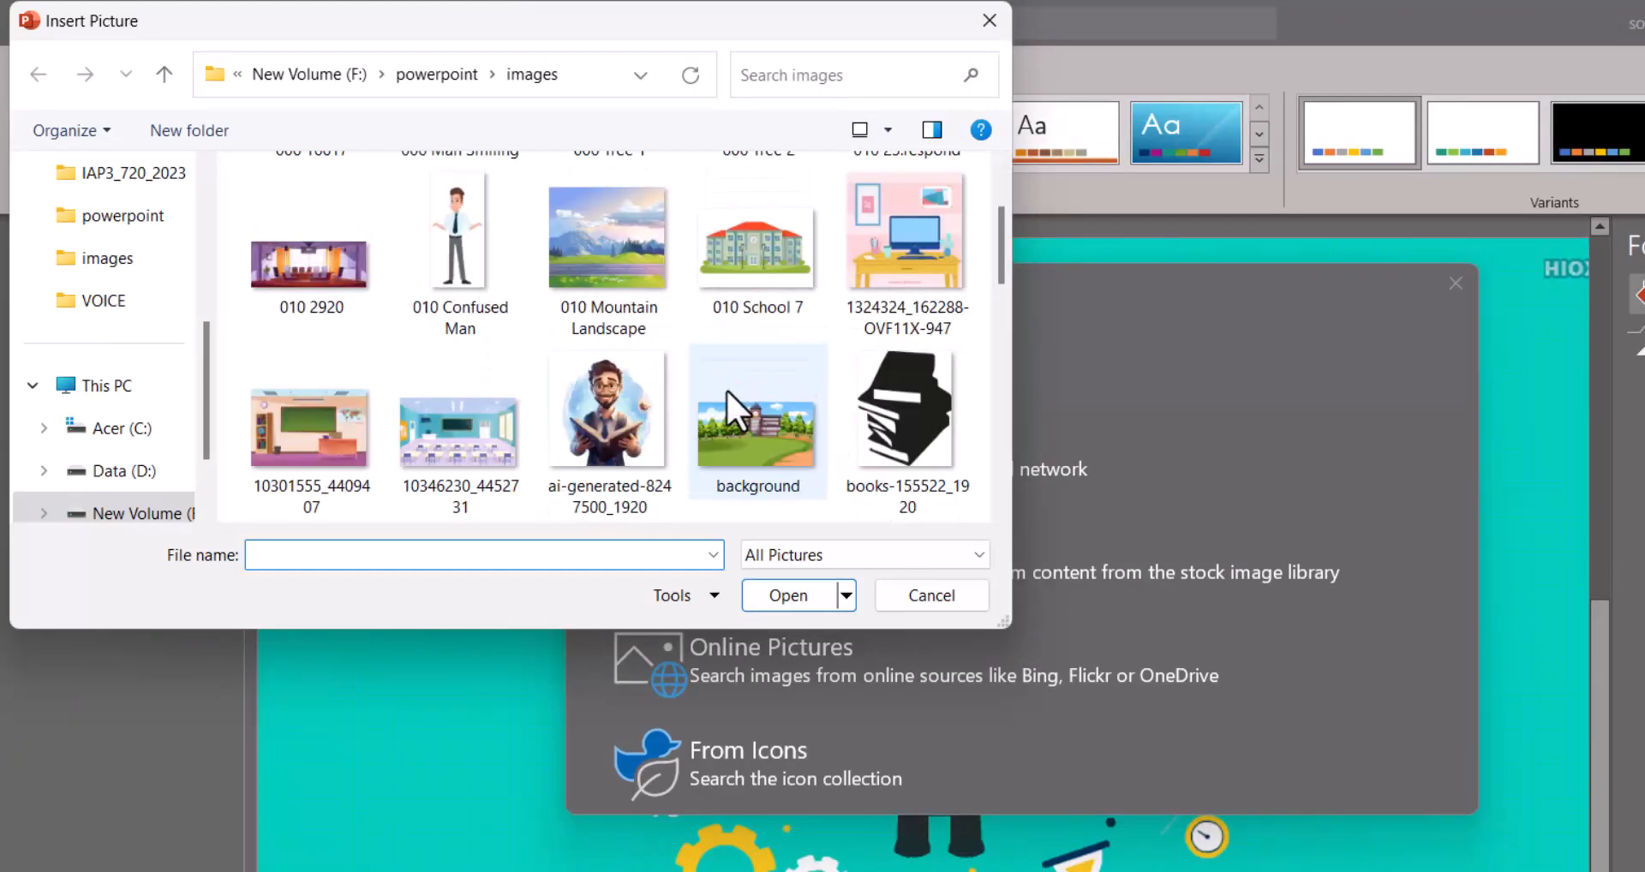
pyautogui.click(301, 429)
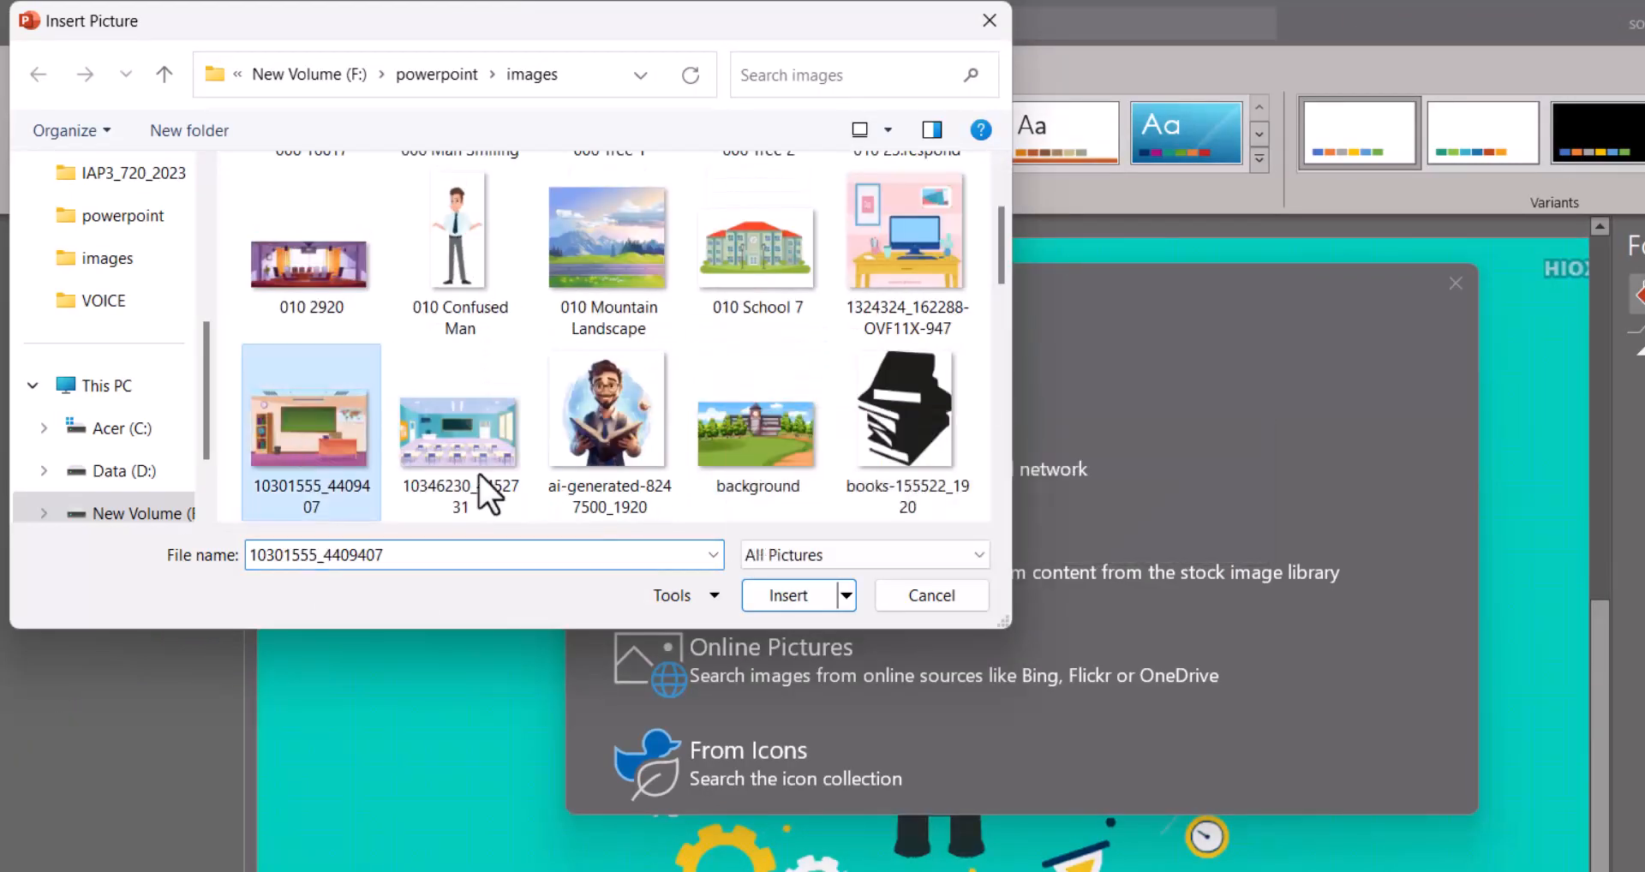
pyautogui.click(793, 594)
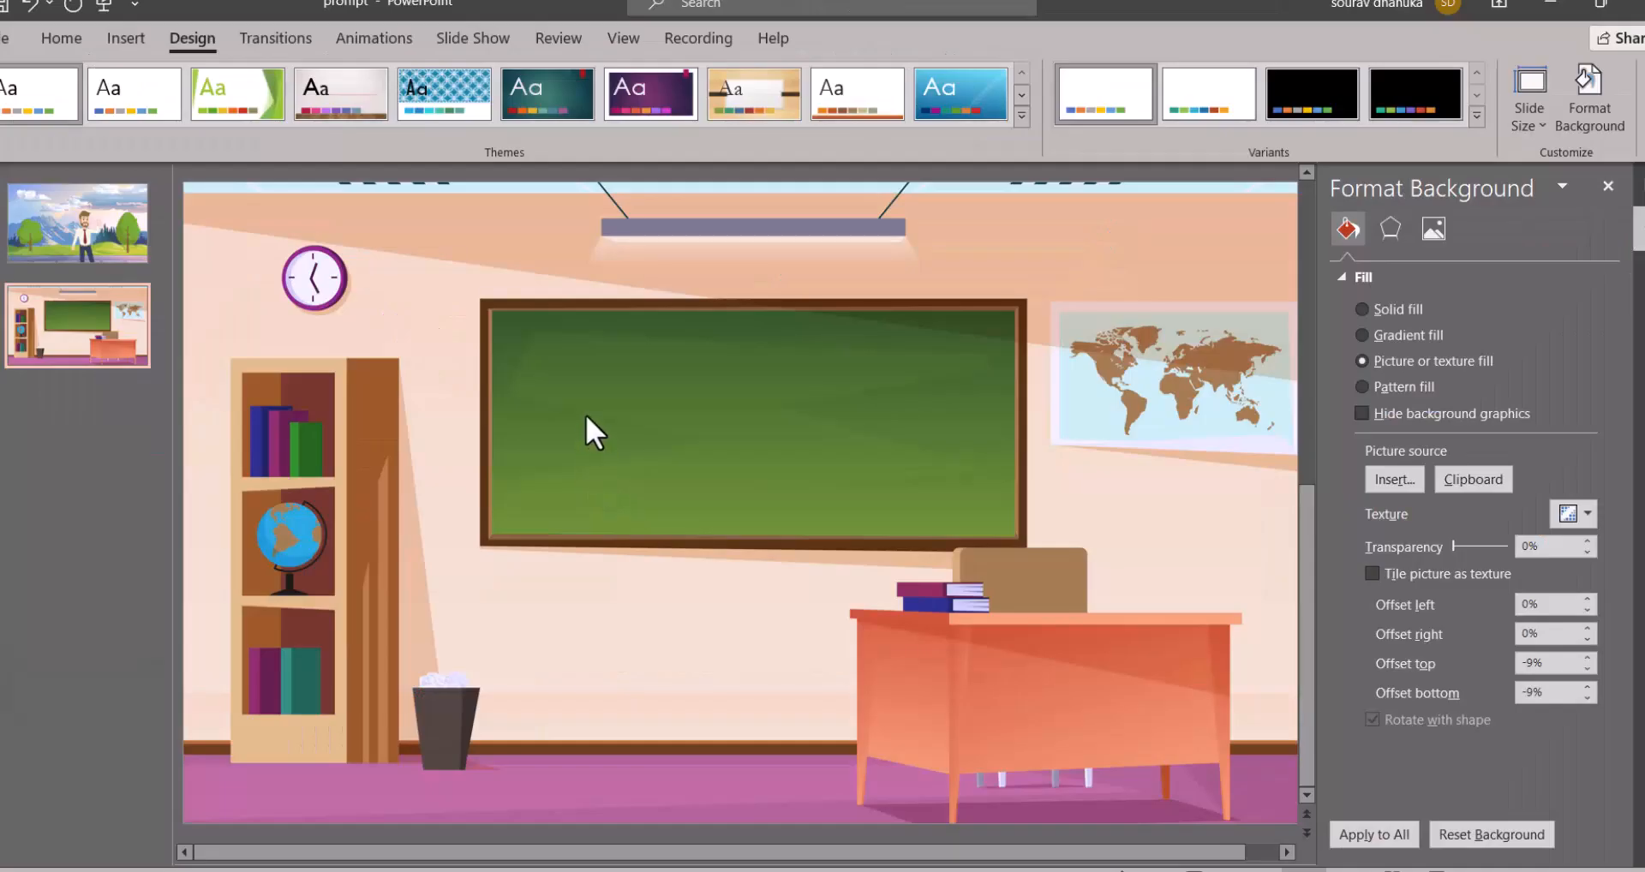
# Copy the man picture from the mountain scene slide and paste it onto the classroom slide
pyautogui.click(89, 250)
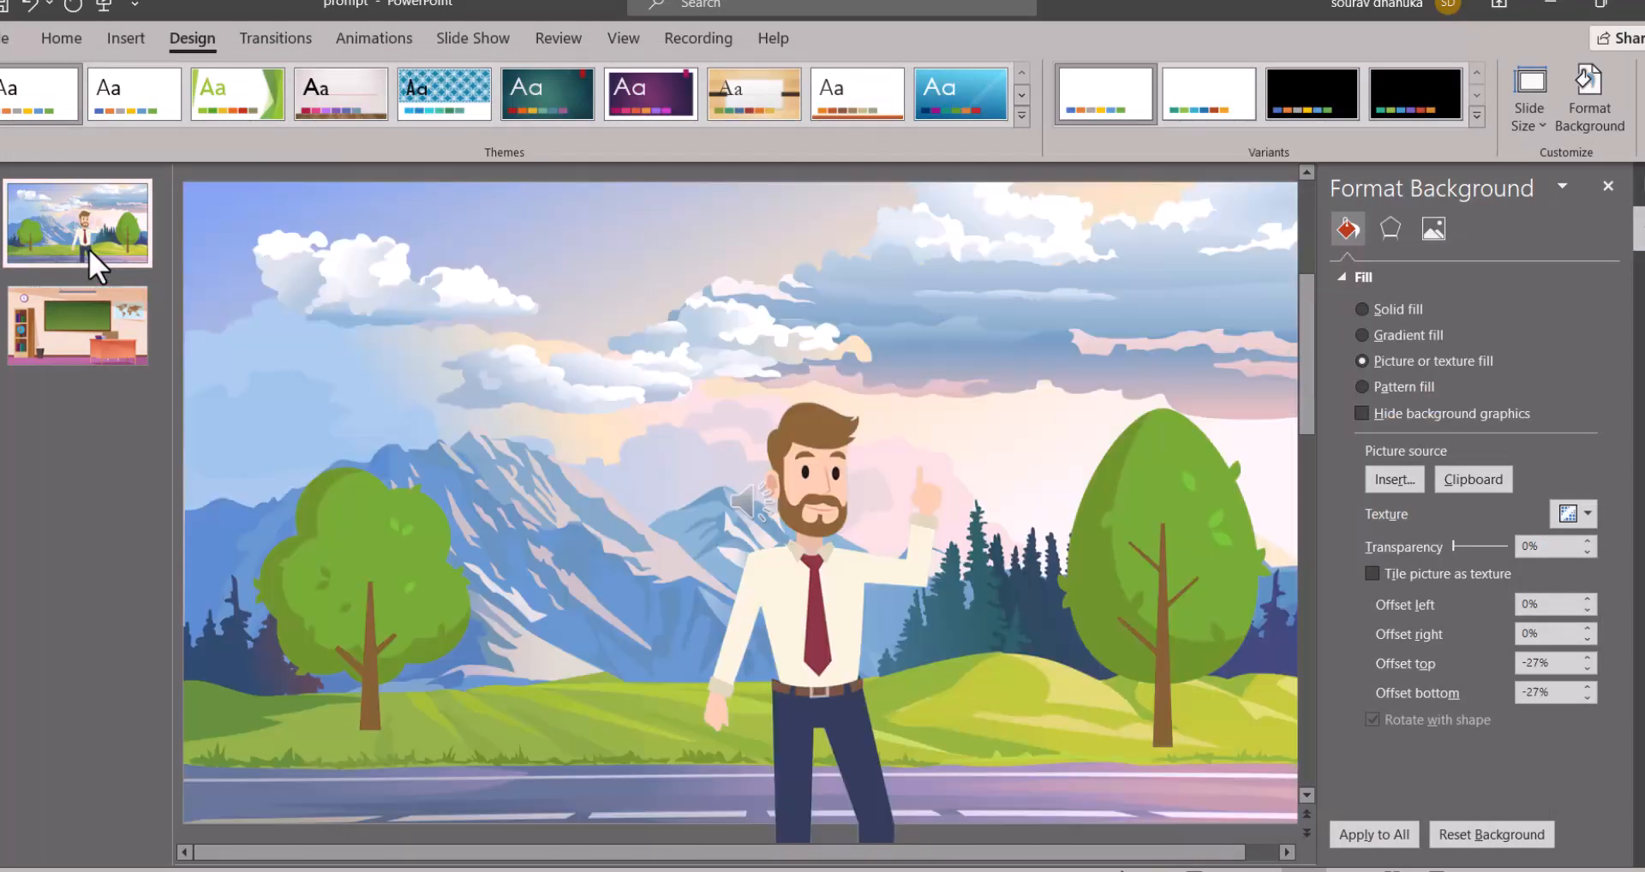
pyautogui.click(811, 625)
pyautogui.rightClick(820, 634)
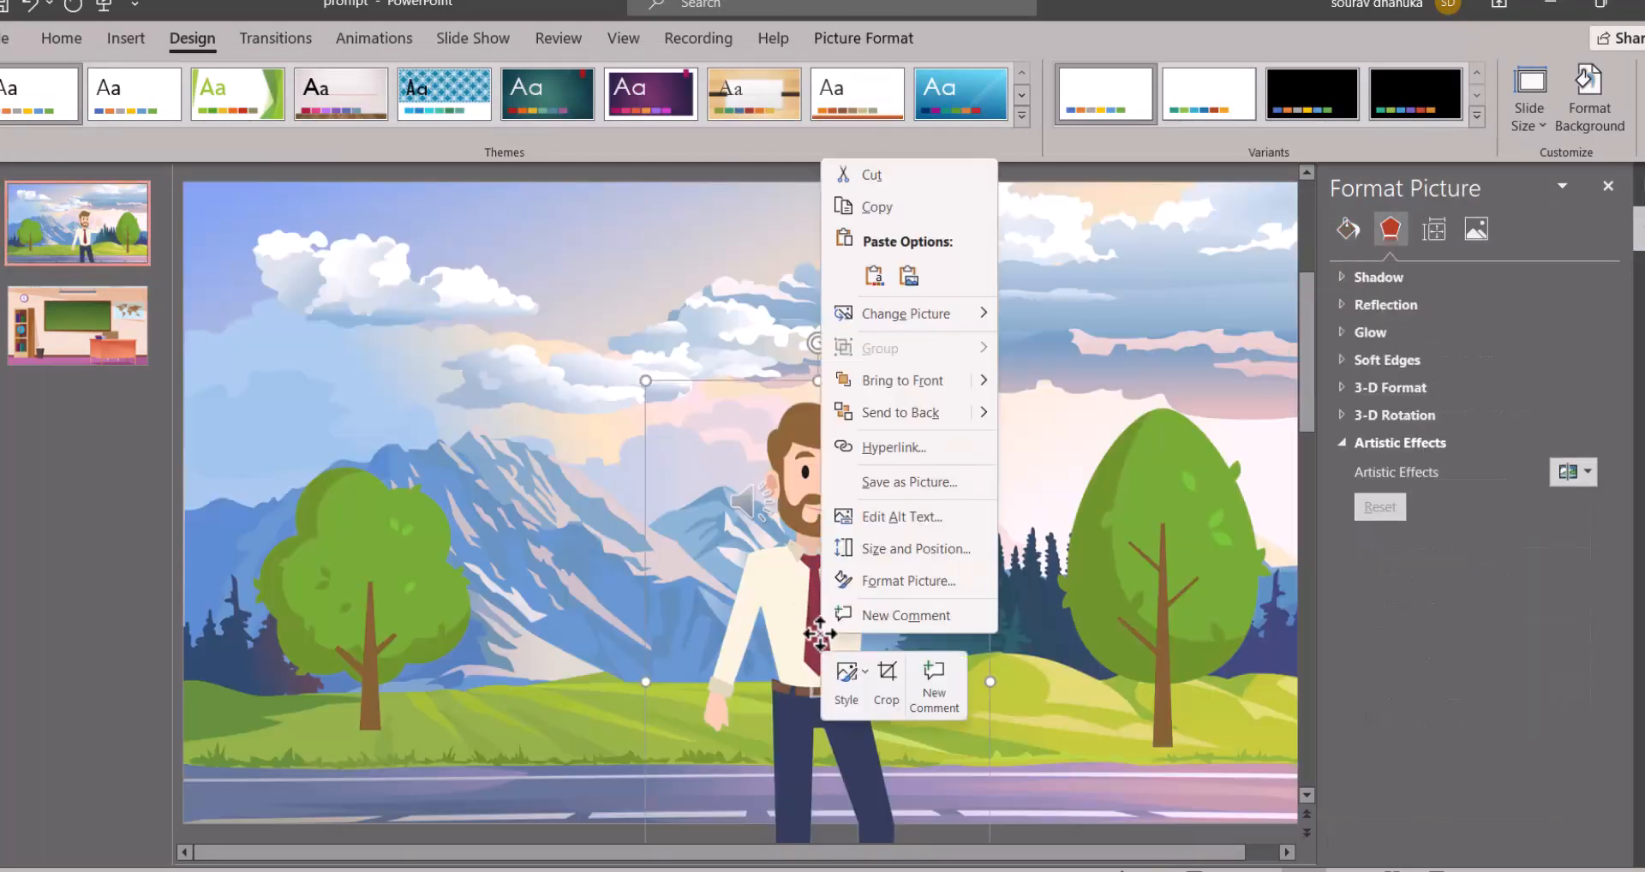
pyautogui.click(864, 207)
pyautogui.click(86, 360)
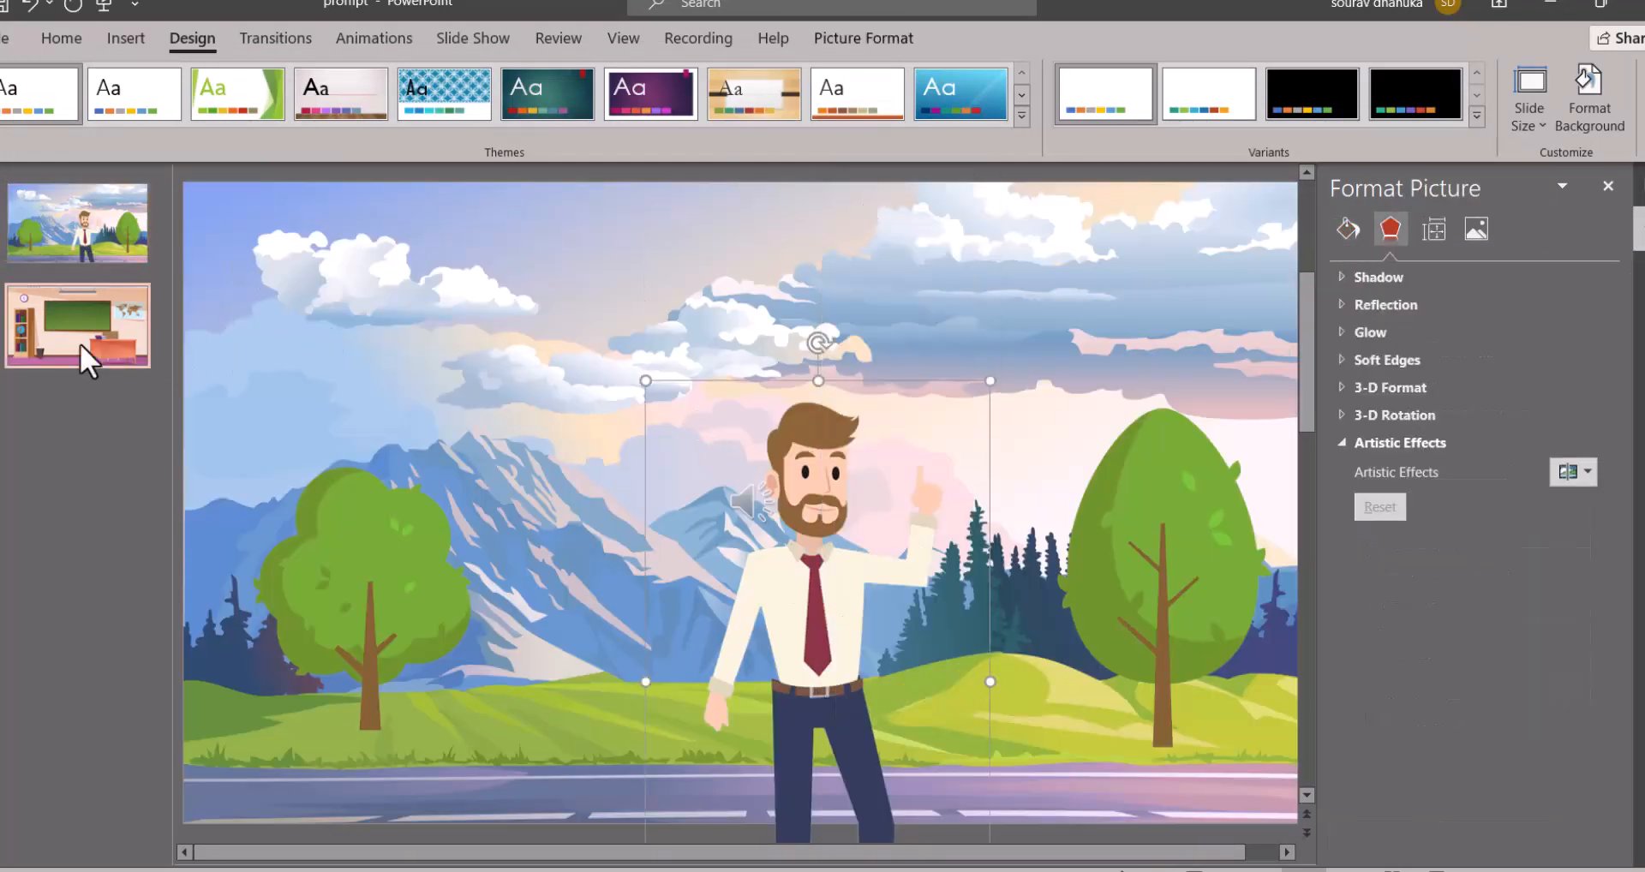
pyautogui.rightClick(573, 435)
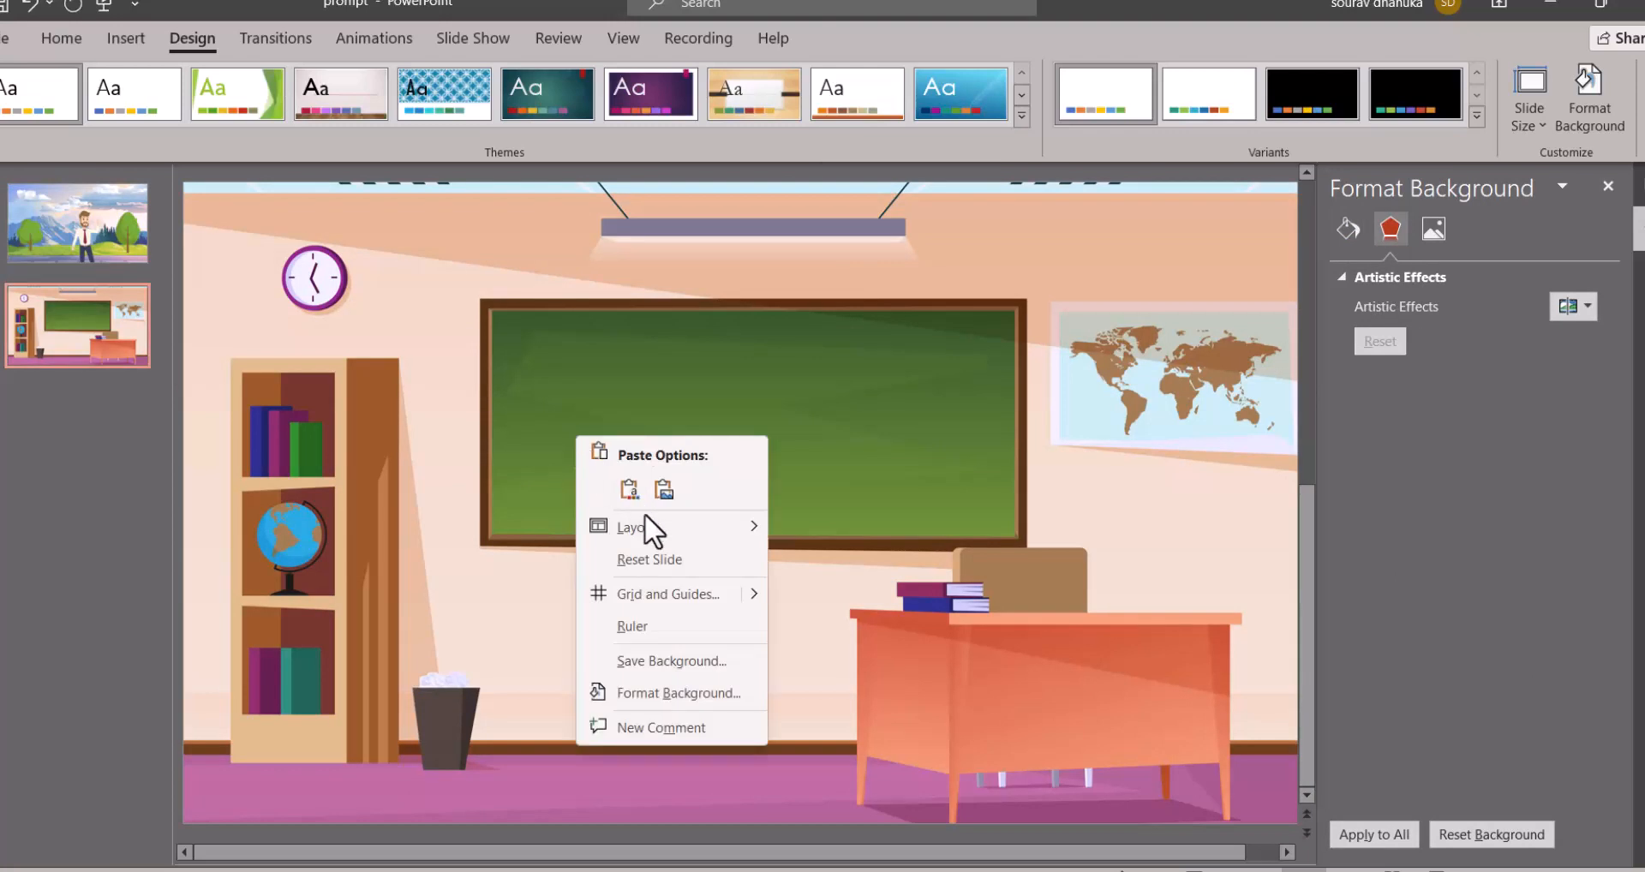
pyautogui.click(626, 490)
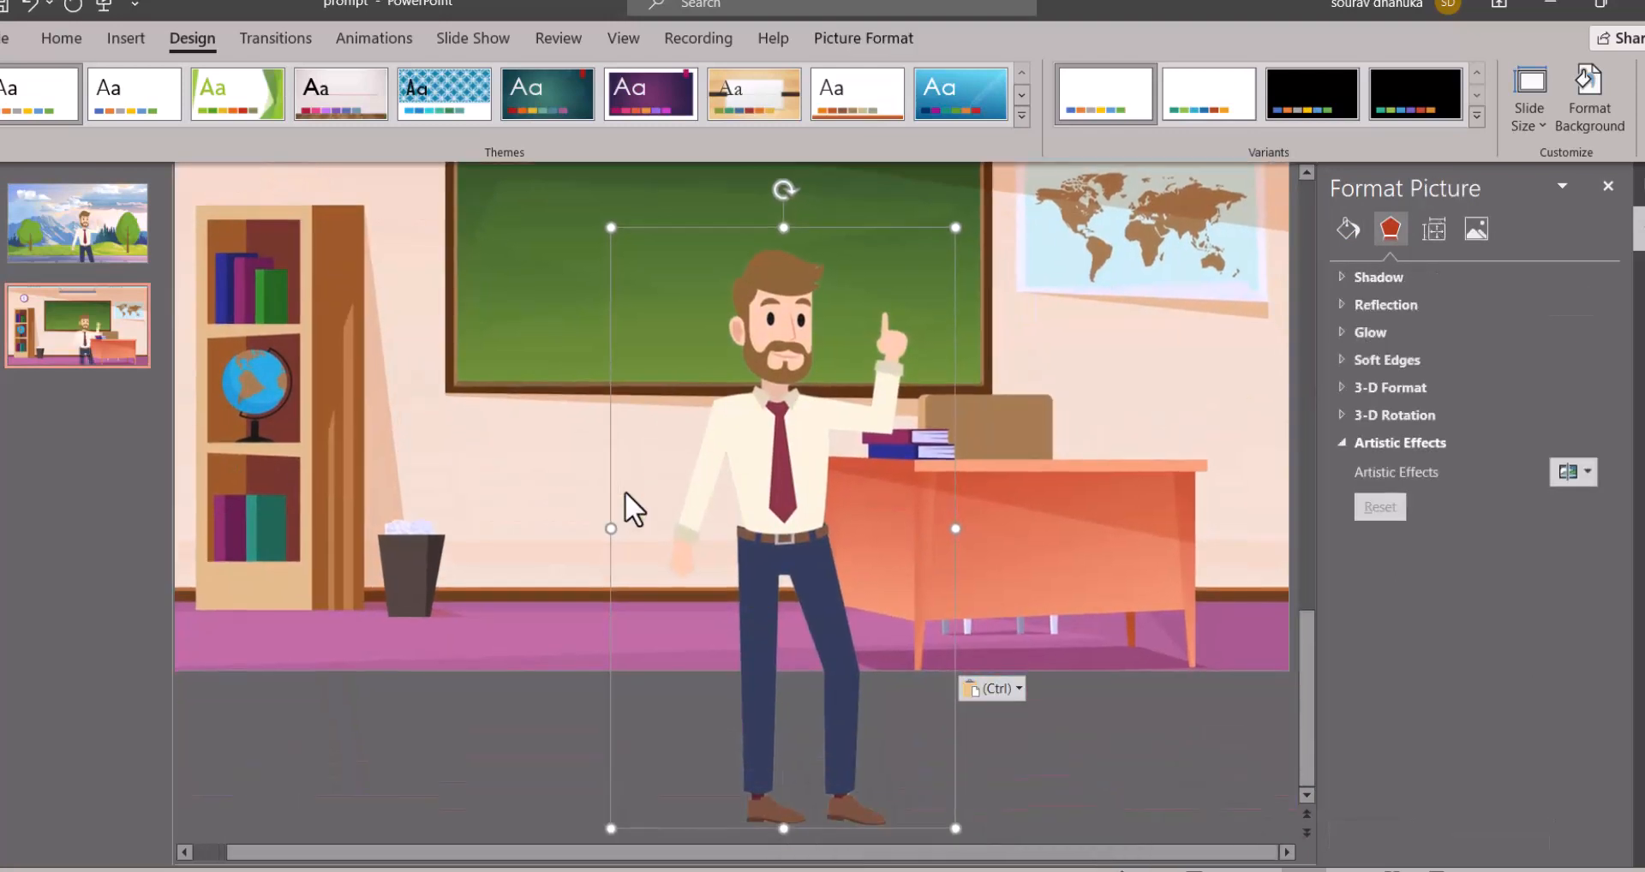
# Close the picture formatting settings and remove the animation from the pasted man on the classroom slide
pyautogui.click(1608, 186)
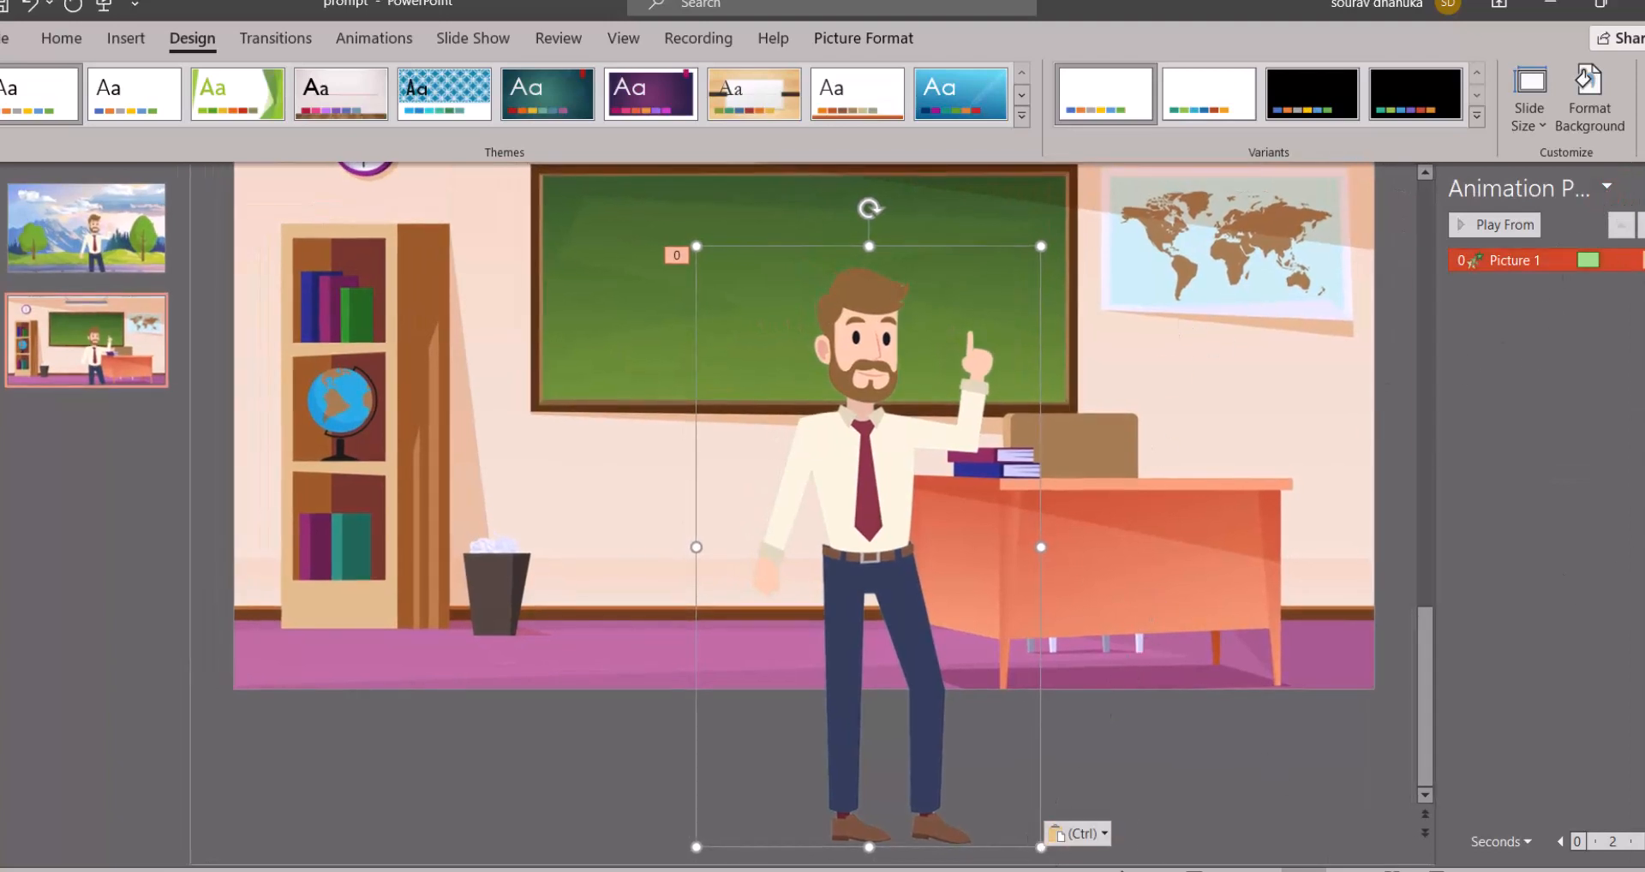
pyautogui.click(1636, 259)
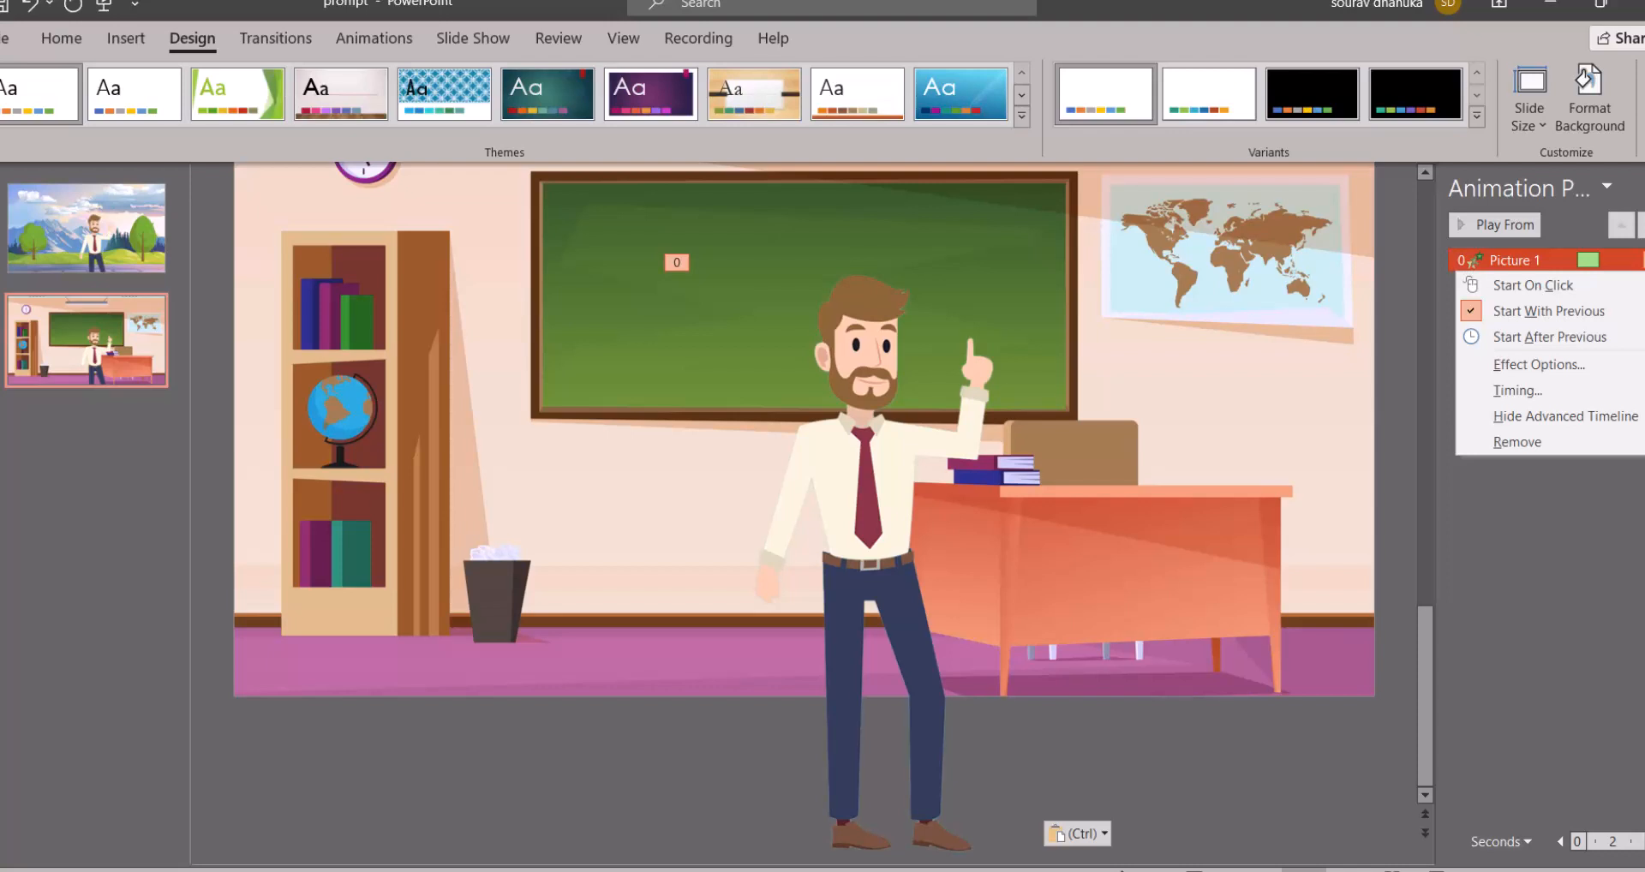
pyautogui.click(1533, 442)
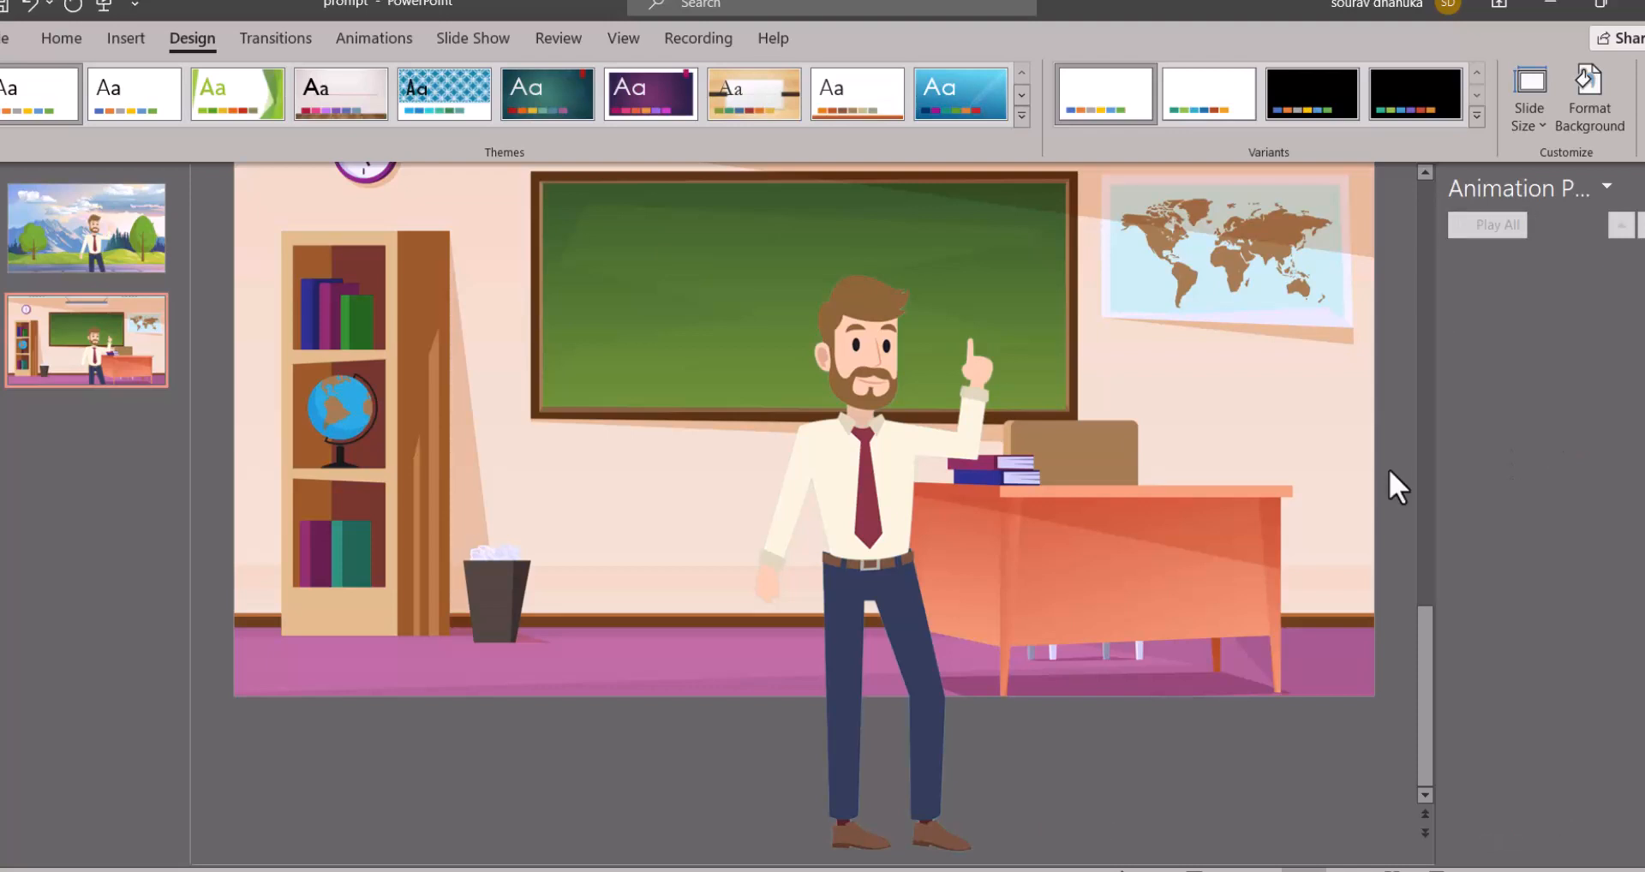
# Shrink the man to fit the classroom and place him standing in front of the bookshelf, beside the blackboard
pyautogui.click(859, 485)
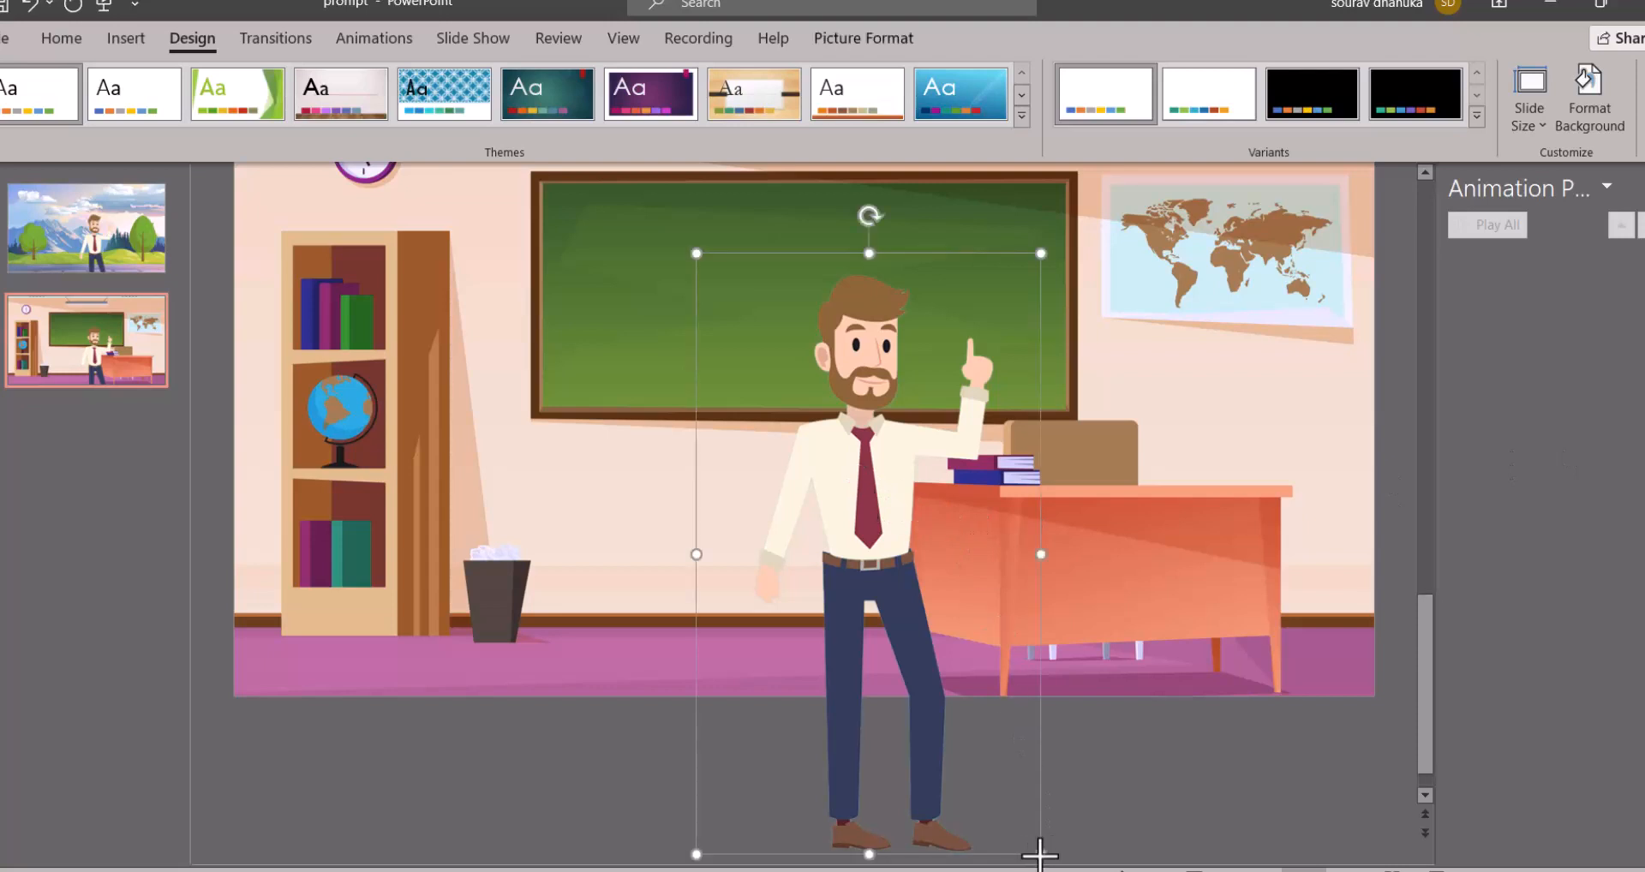
pyautogui.moveTo(1040, 854); pyautogui.dragTo(925, 663)
pyautogui.scroll(2, 866, 595)
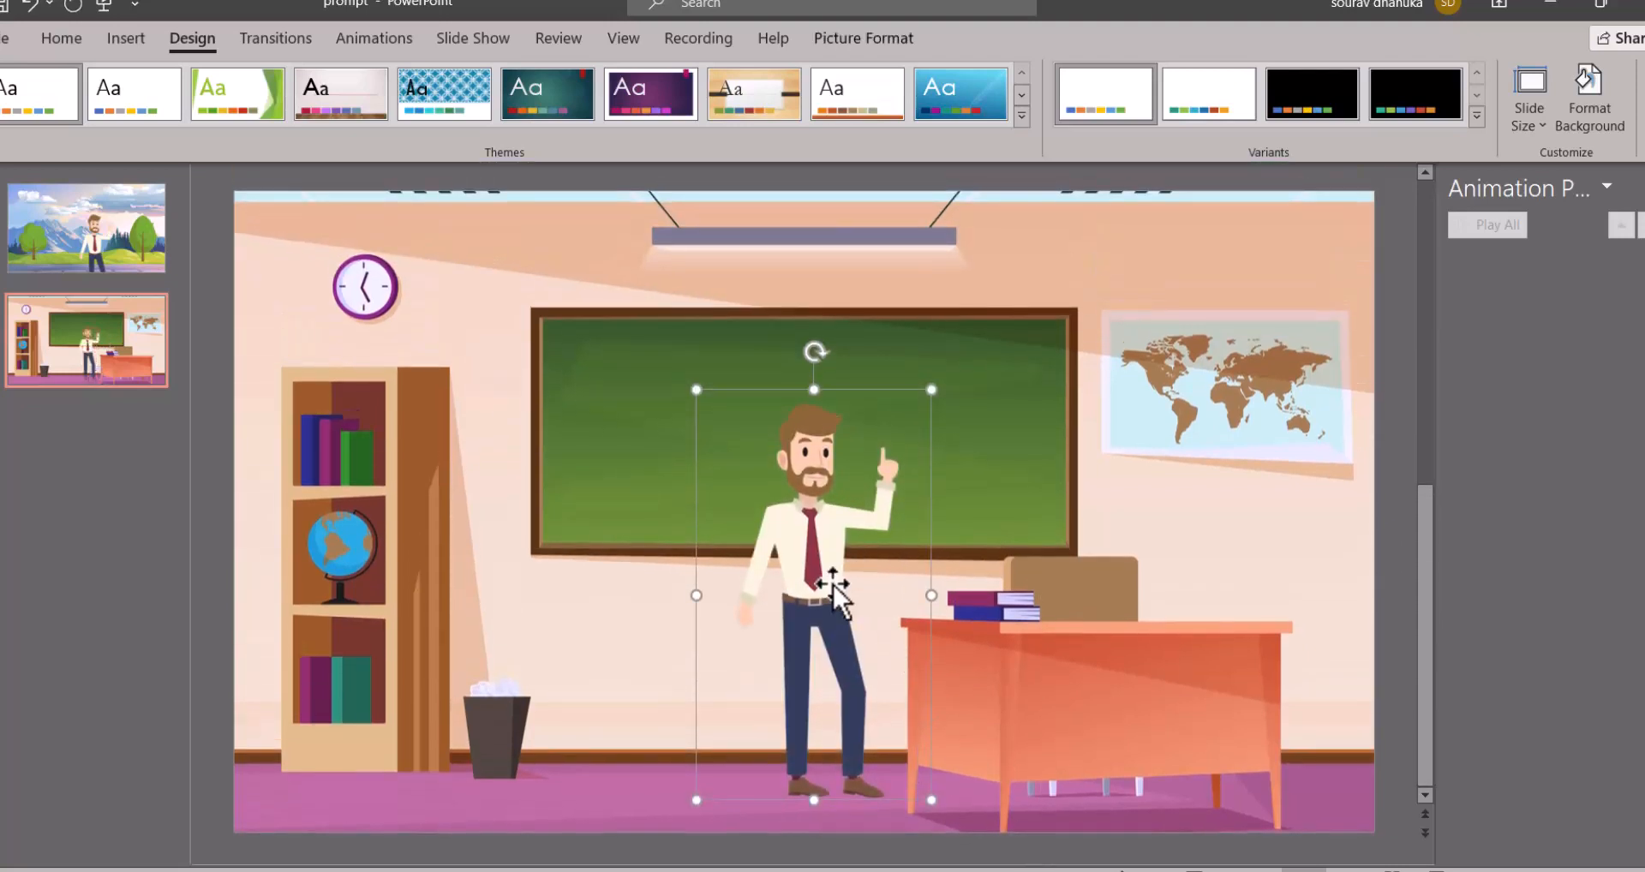
pyautogui.moveTo(833, 585); pyautogui.dragTo(462, 593)
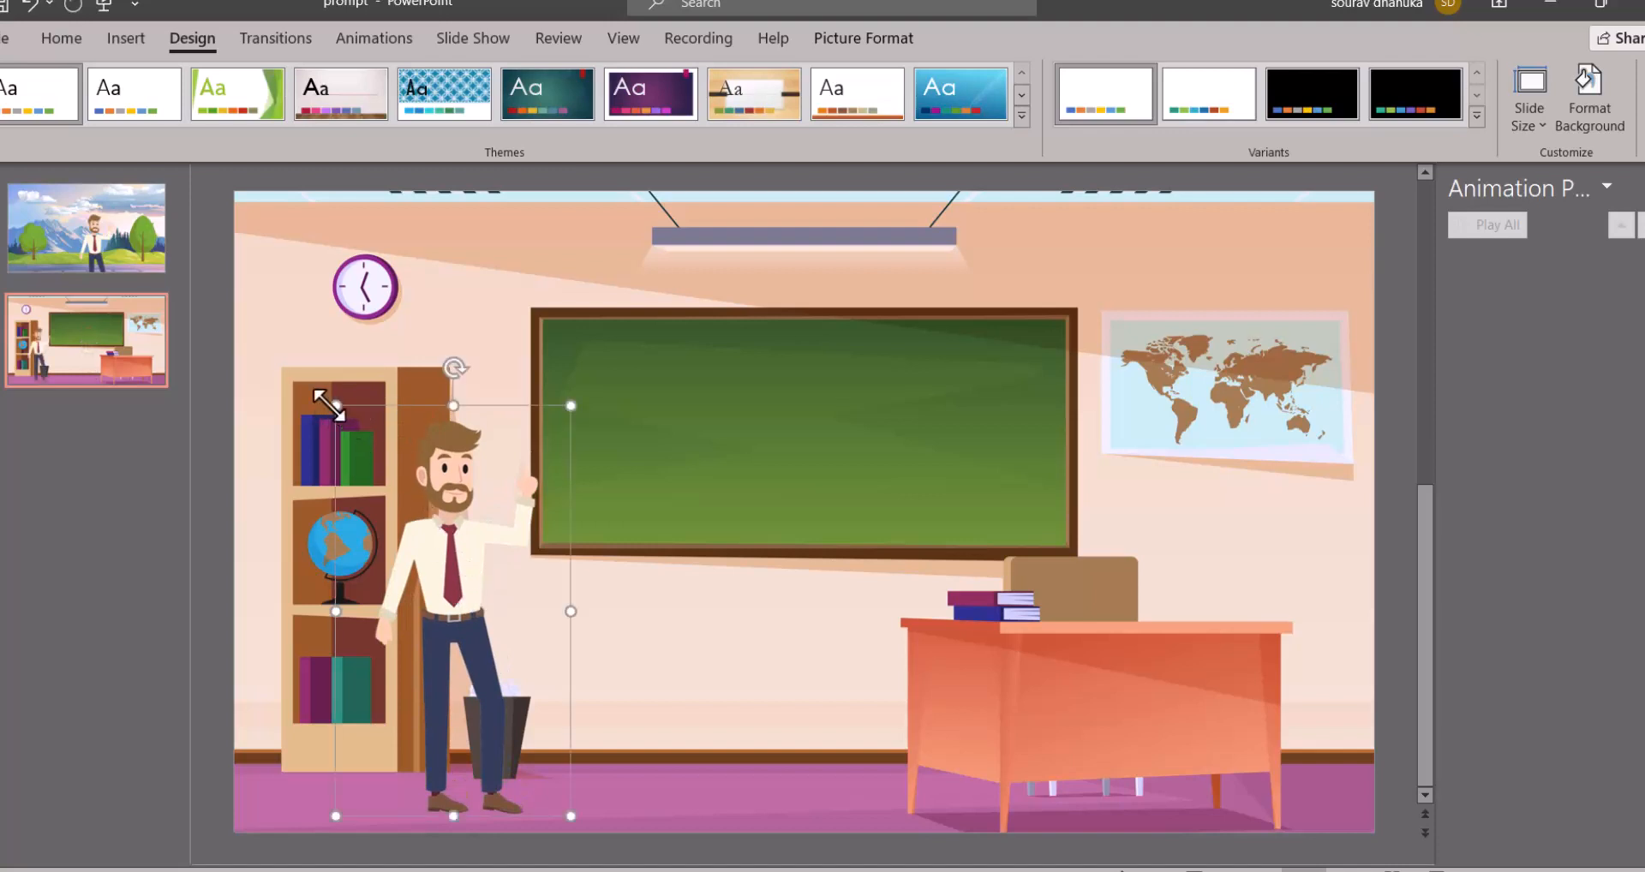
pyautogui.moveTo(333, 406); pyautogui.dragTo(301, 347)
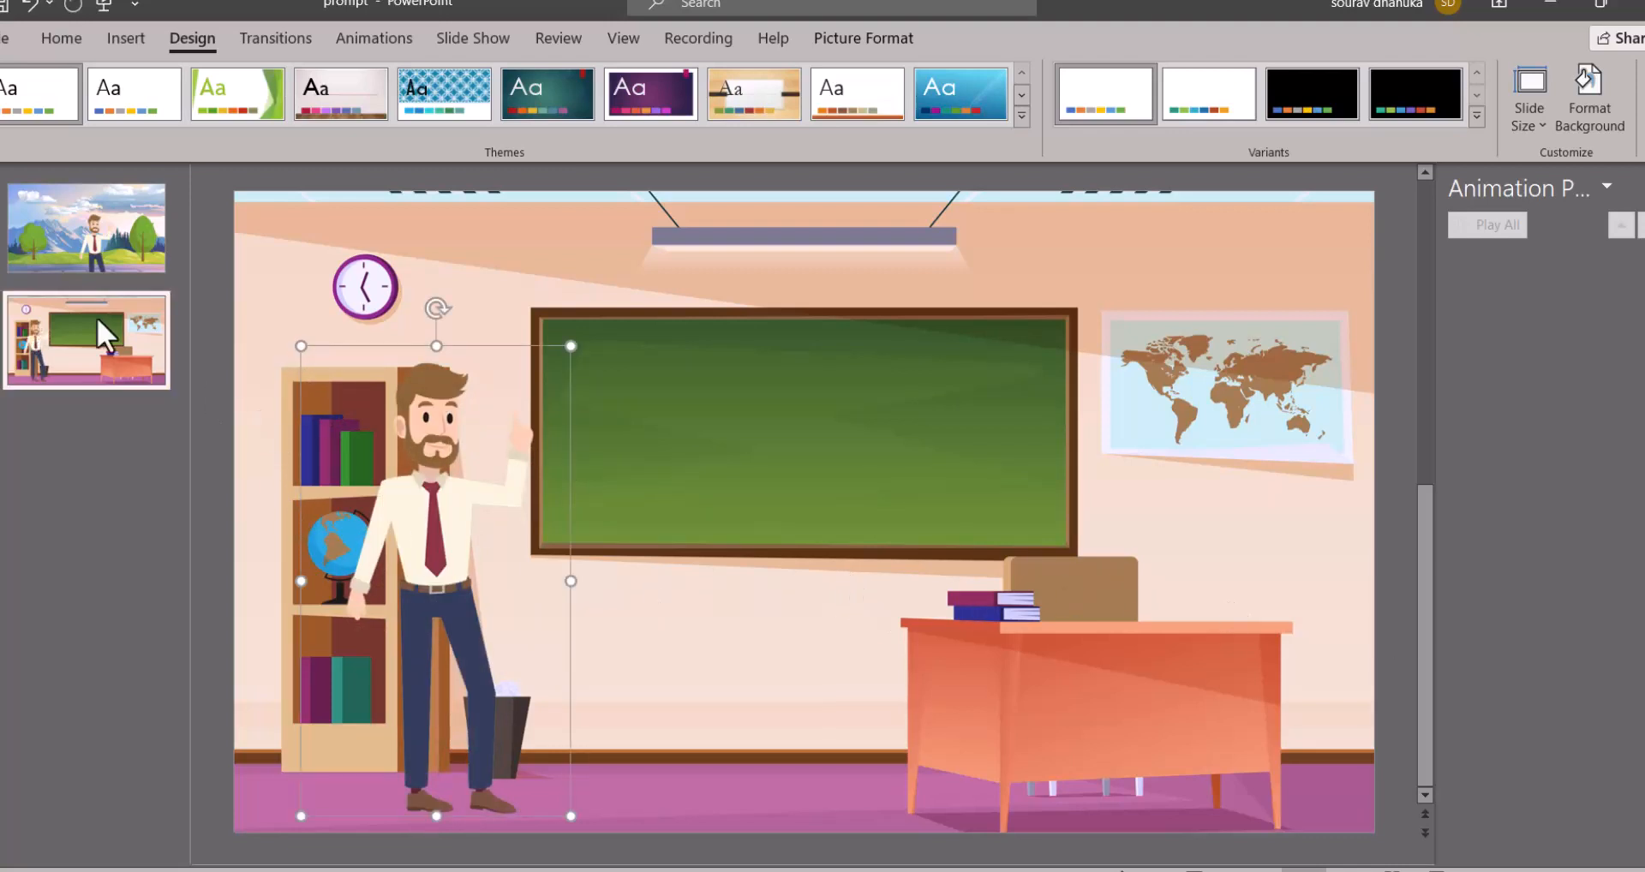
# Apply the Morph transition to the classroom slide, play the slide show from the beginning, and exit it
pyautogui.click(276, 41)
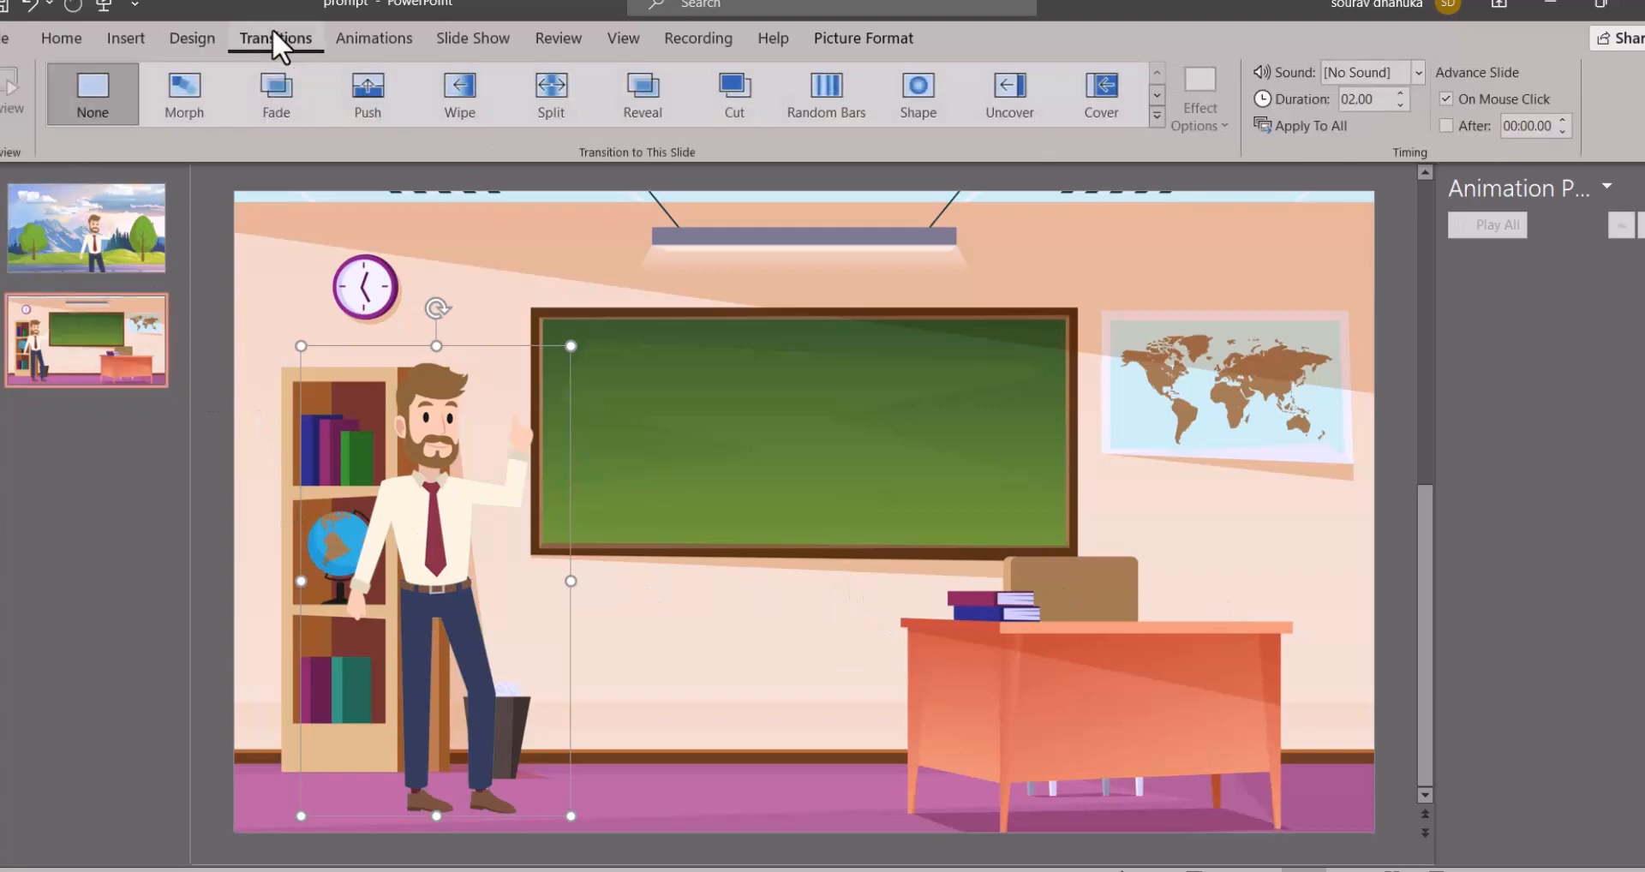
pyautogui.click(183, 96)
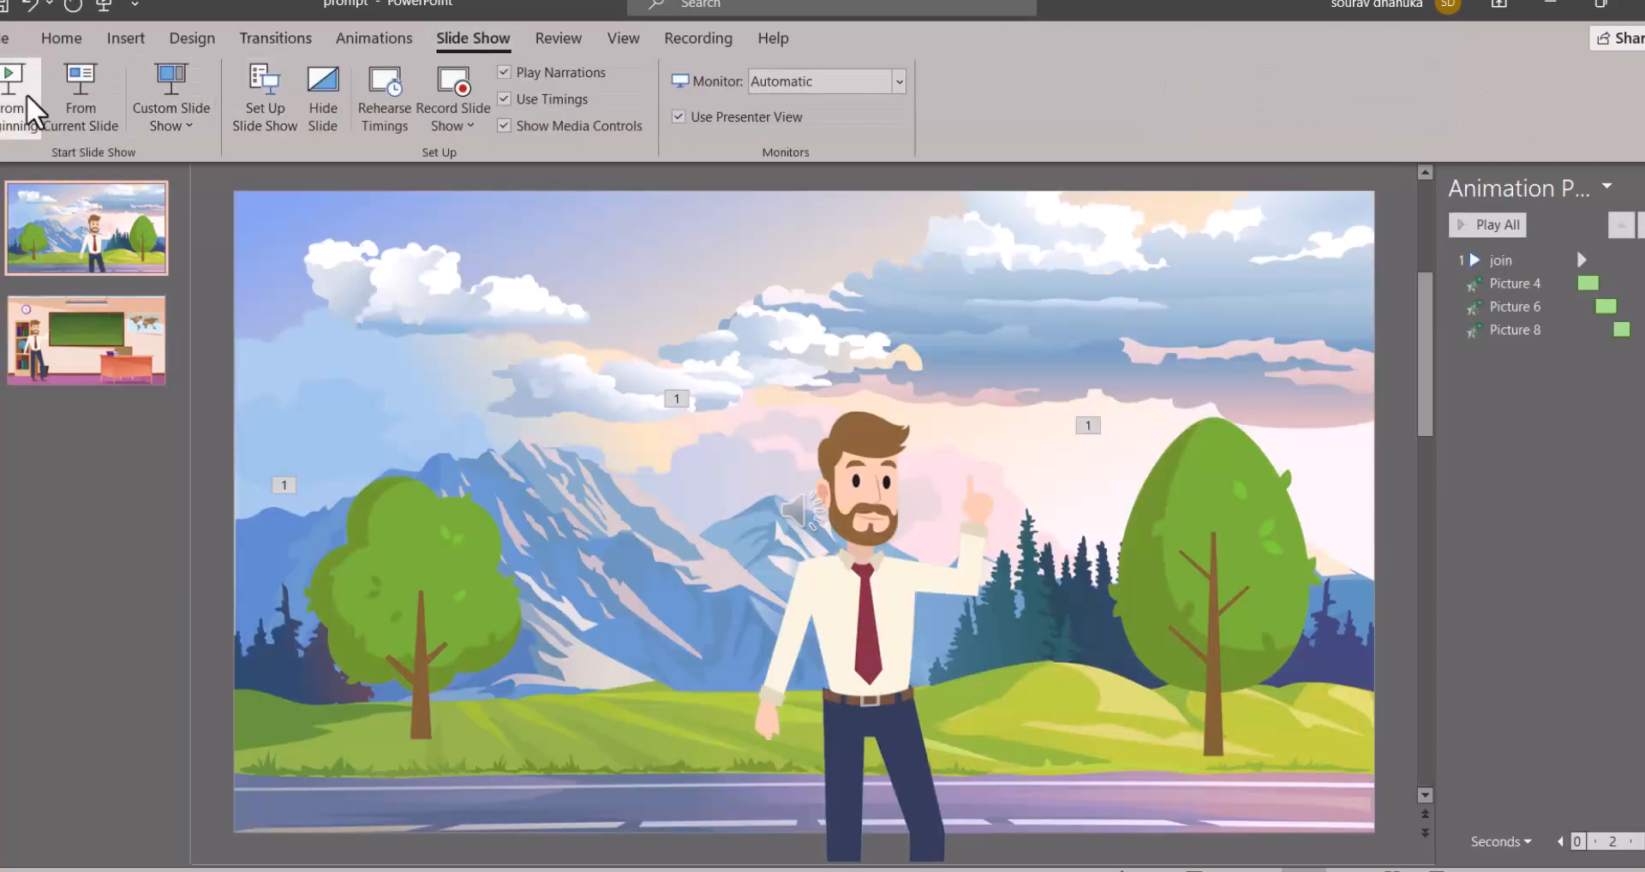
pyautogui.click(28, 95)
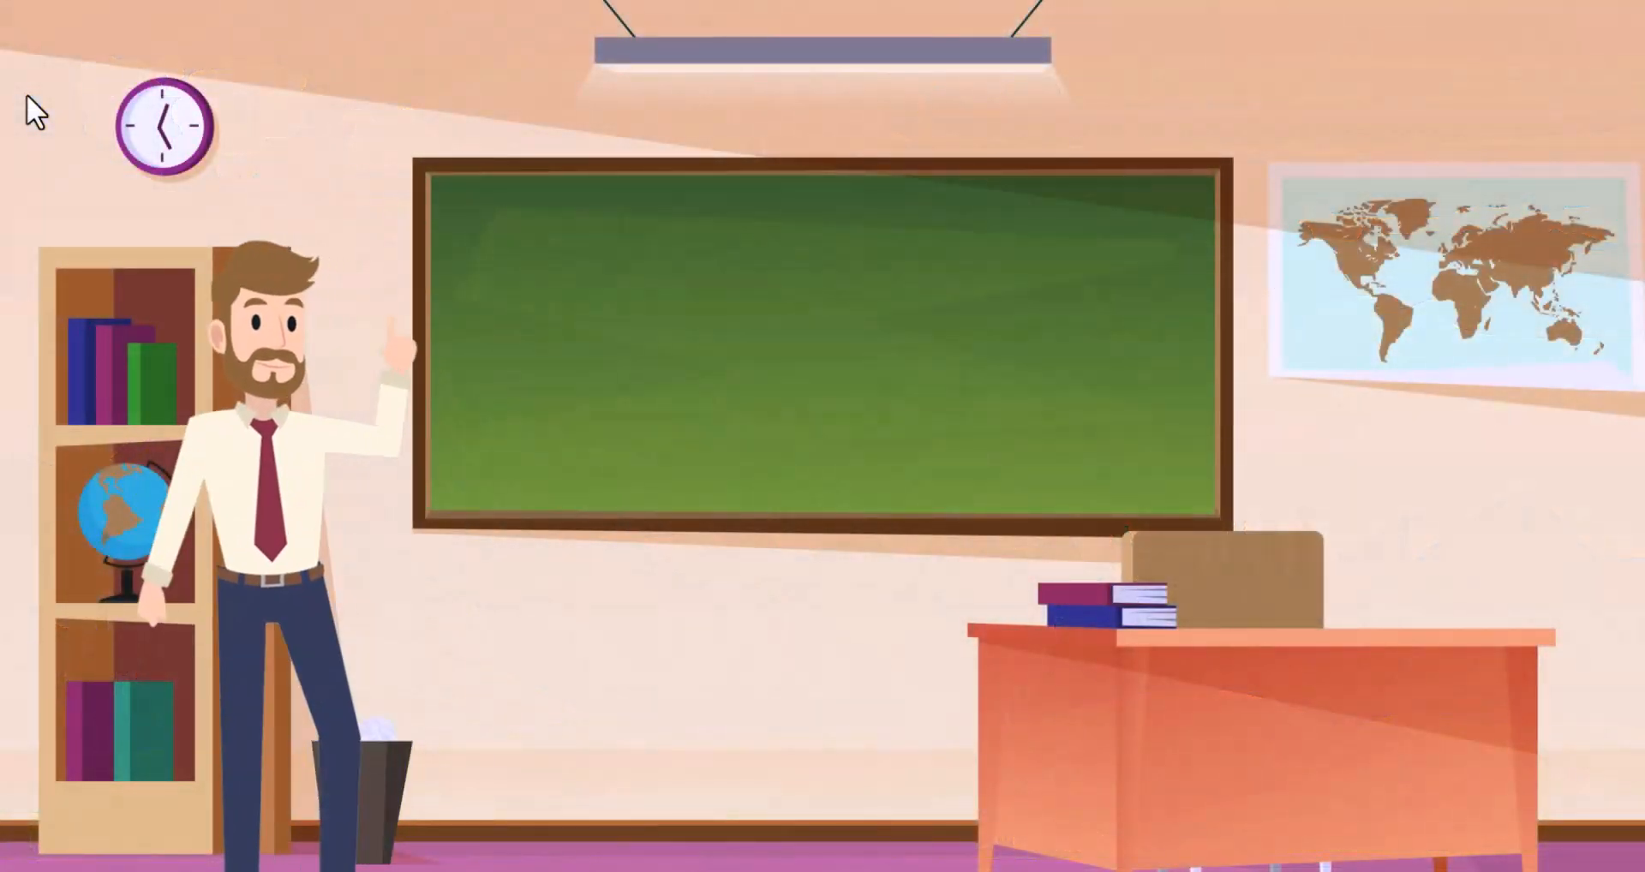
pyautogui.press('Escape')
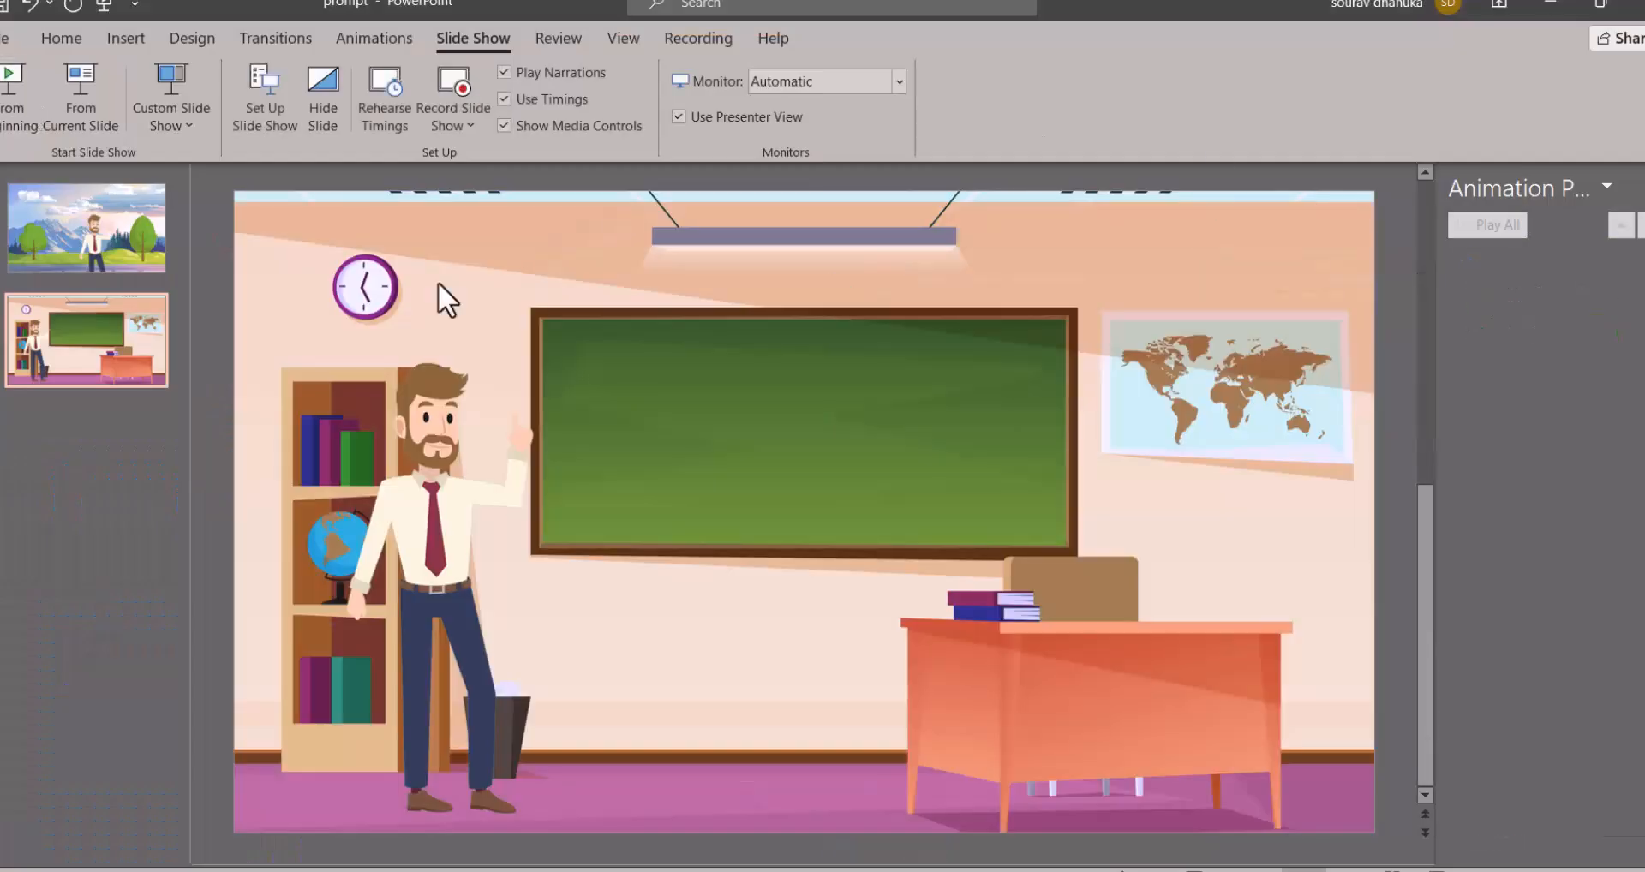
# Insert the animated GIF of the man inside a gear from the powerpoint project's gif folder into the classroom slide
pyautogui.click(840, 861)
pyautogui.click(827, 437)
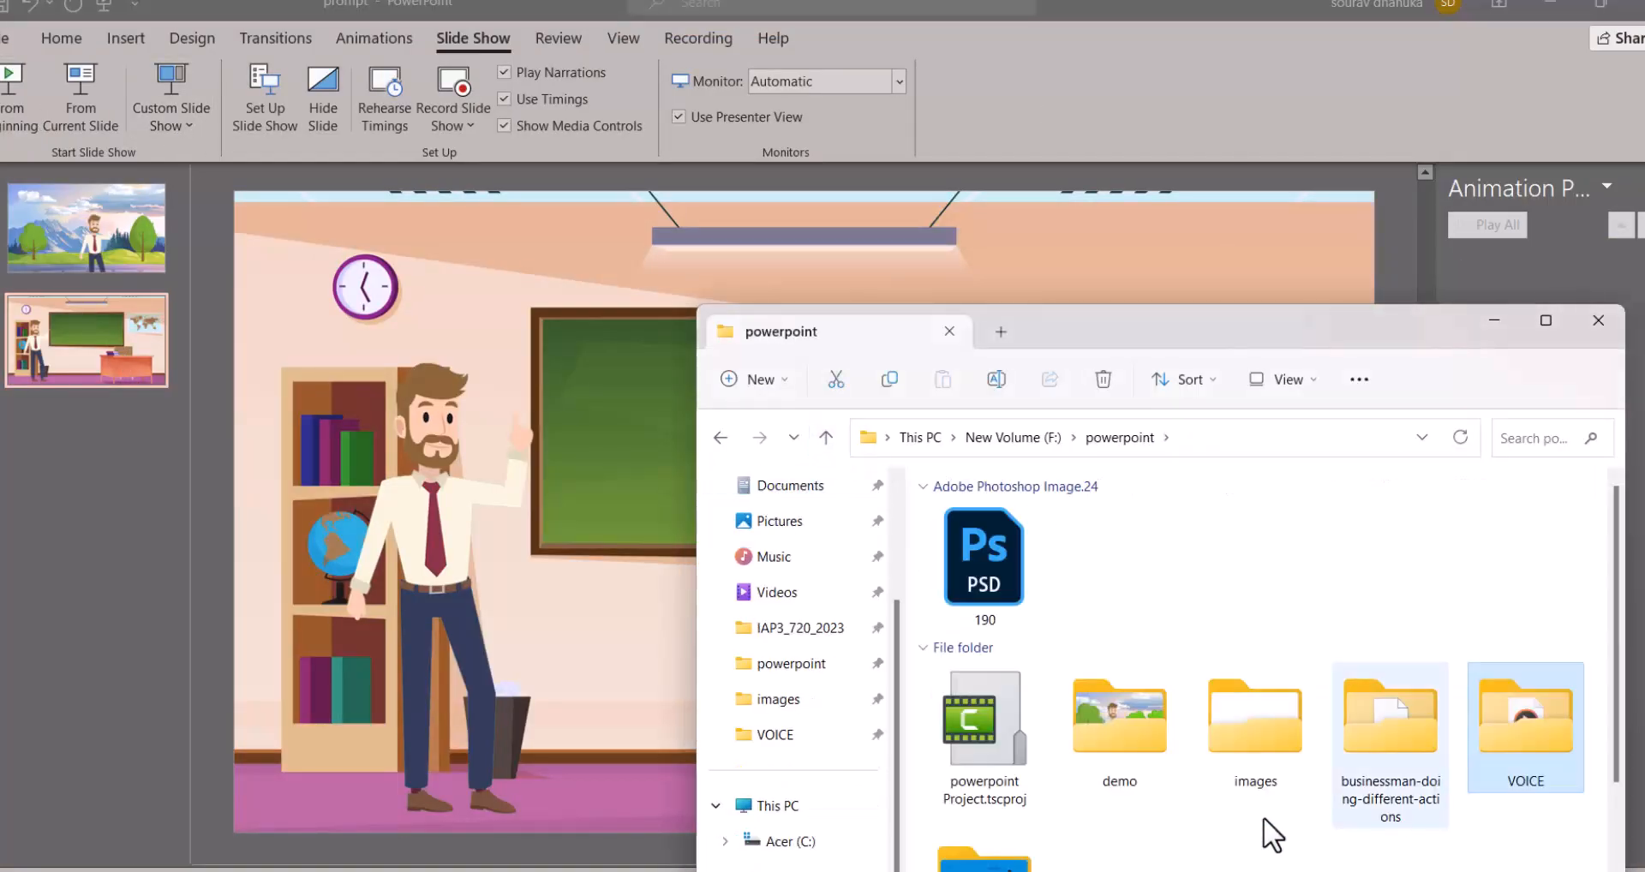
pyautogui.scroll(-2, 1285, 805)
pyautogui.click(984, 721)
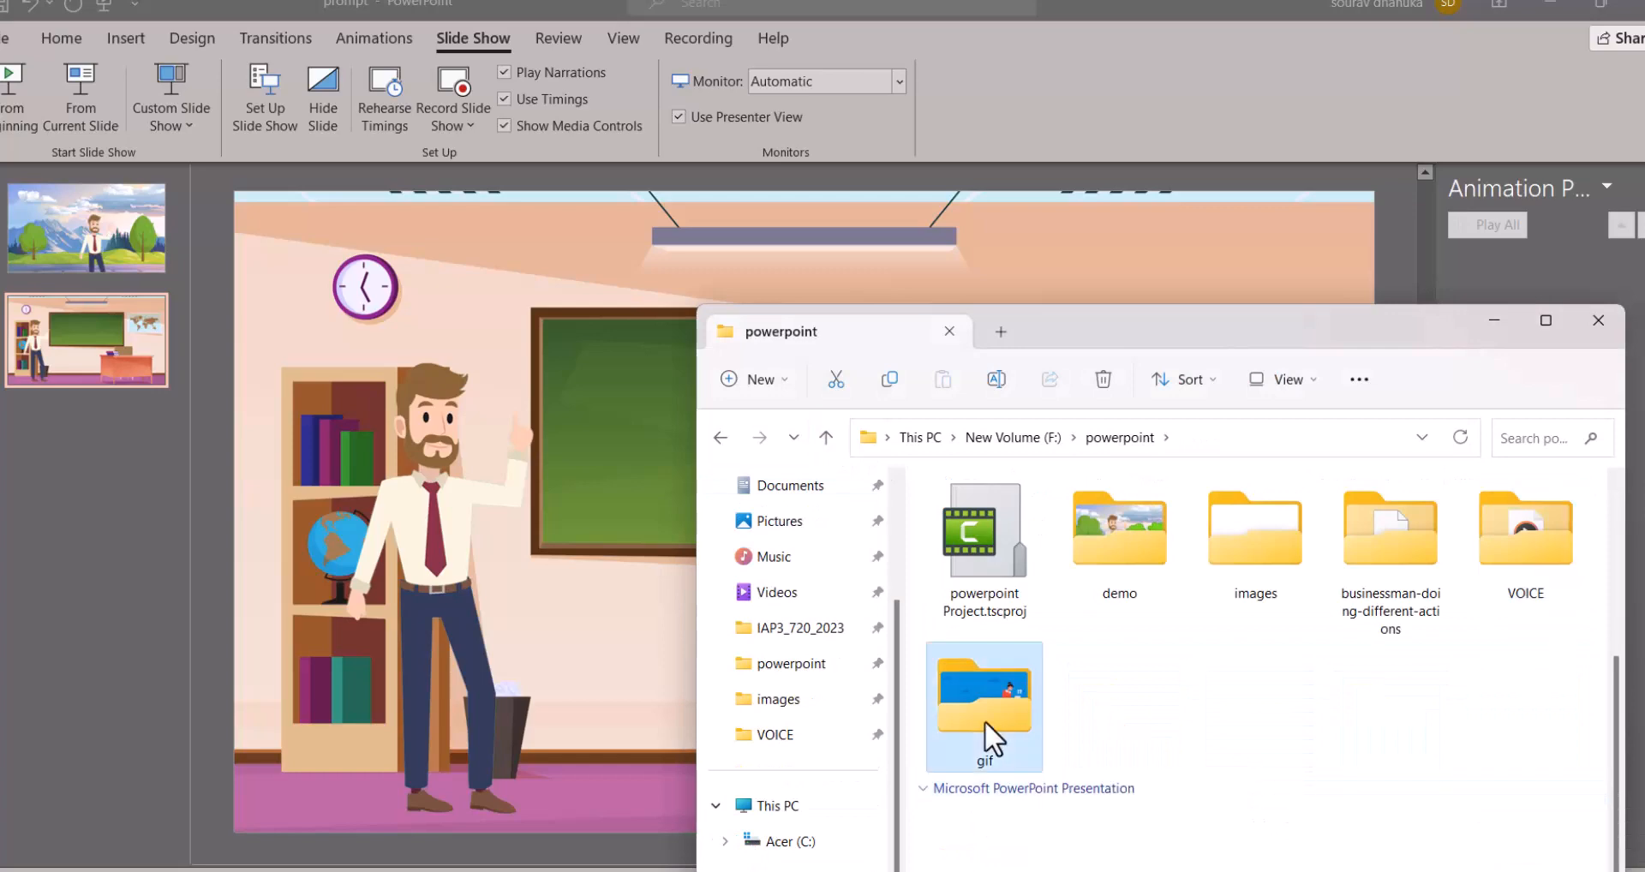
pyautogui.doubleClick(984, 721)
pyautogui.moveTo(1266, 573); pyautogui.dragTo(654, 636)
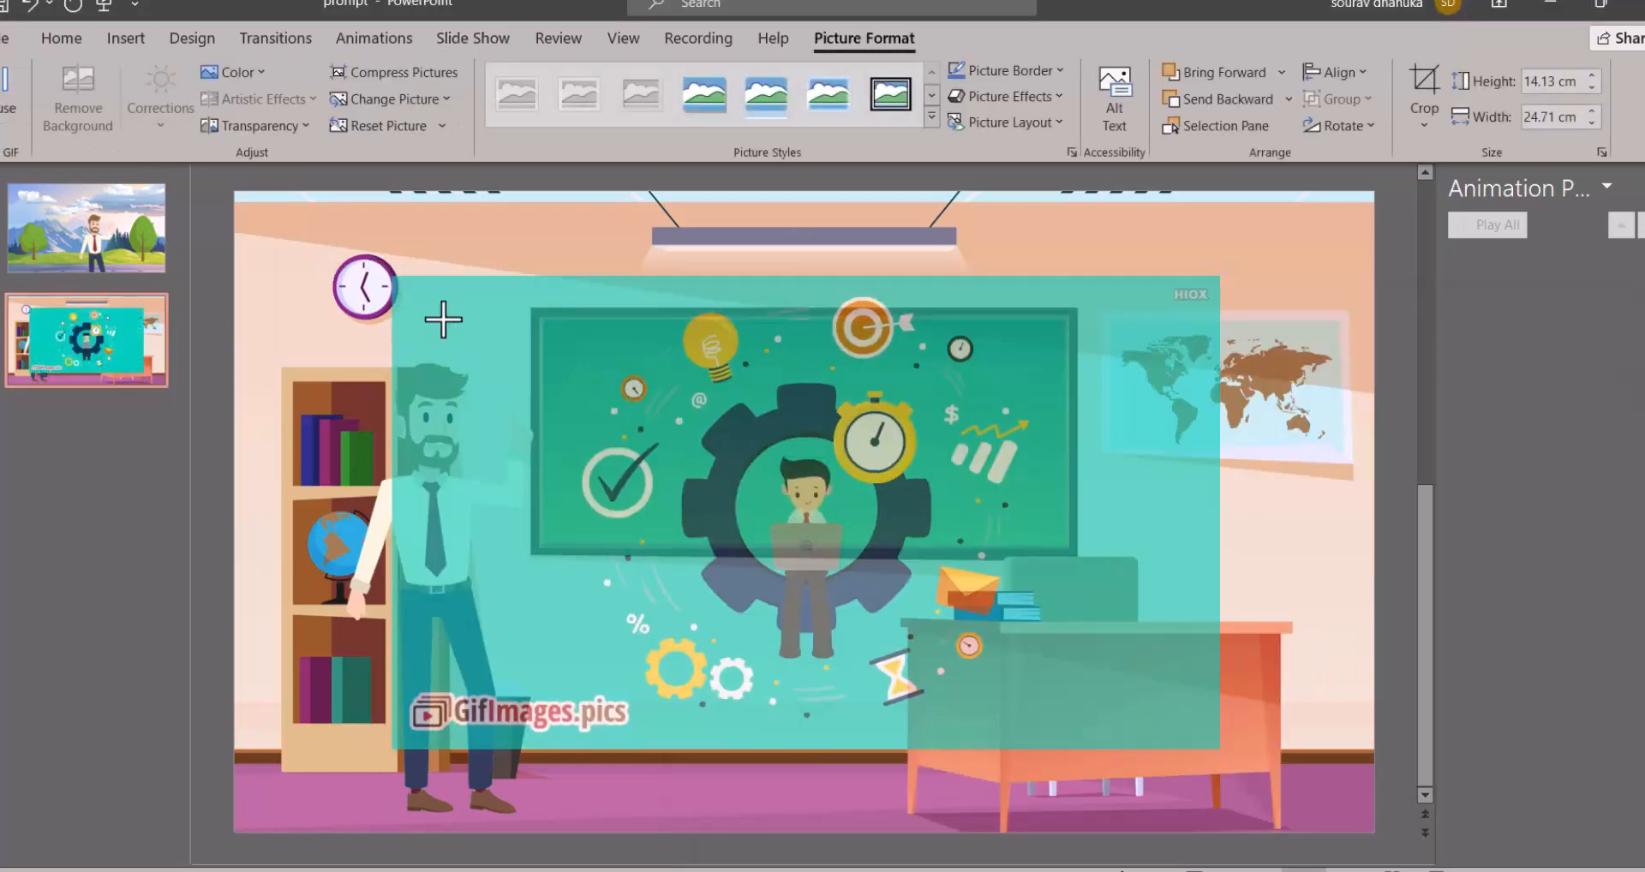
# Resize the GIF to about 5.16 cm high by 9.02 cm wide and place it in the slide's lower-right corner
pyautogui.moveTo(443, 320); pyautogui.dragTo(963, 604)
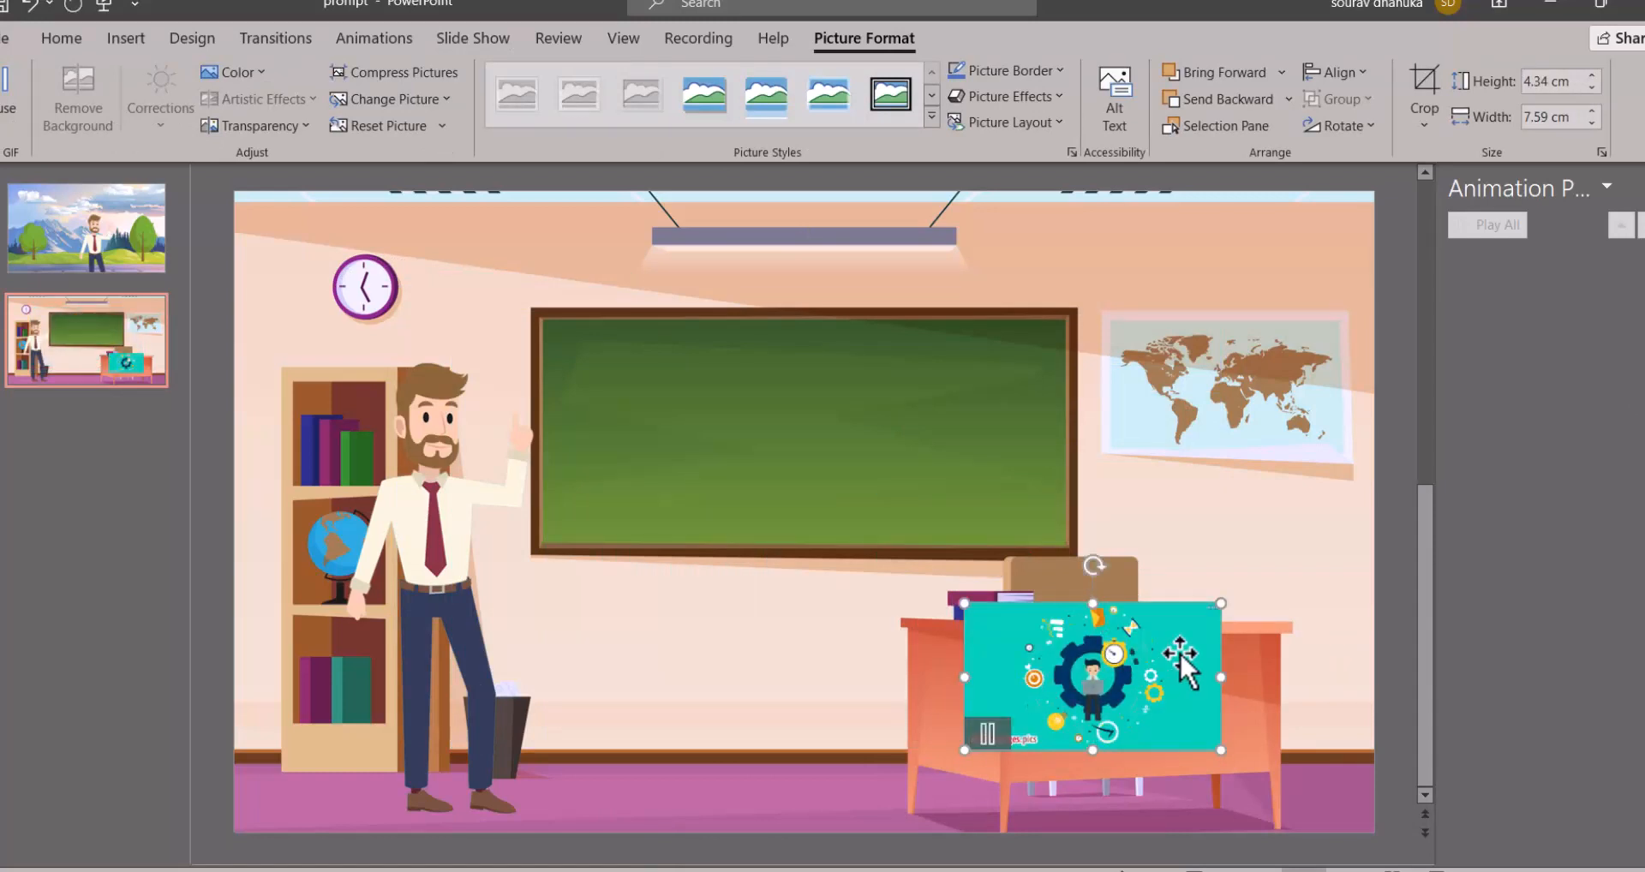
pyautogui.moveTo(1179, 653); pyautogui.dragTo(1308, 724)
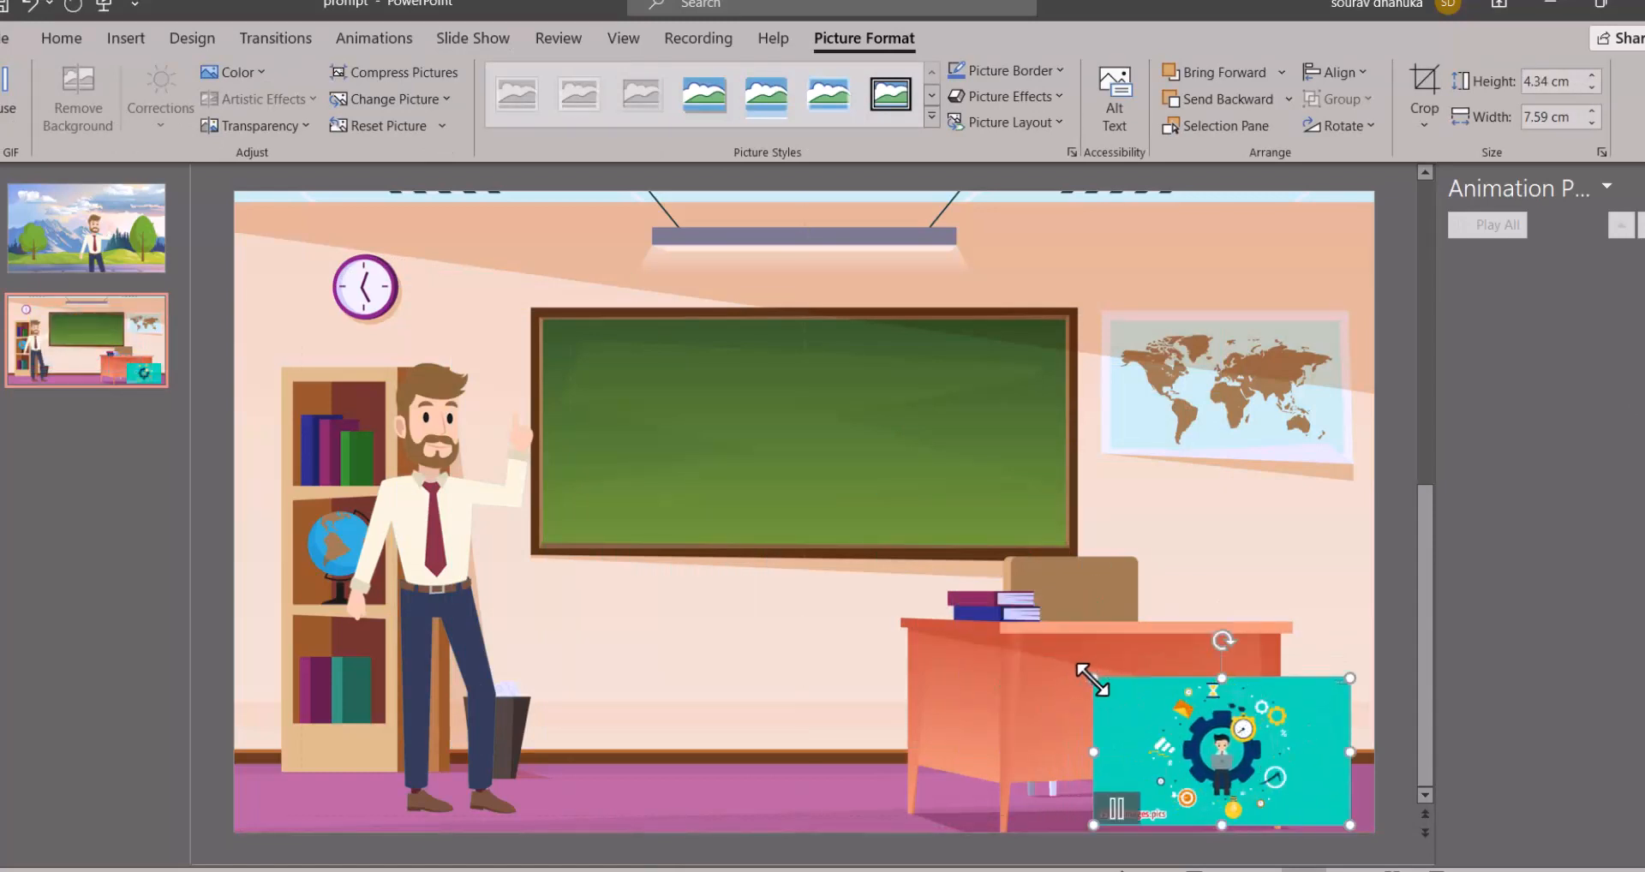
pyautogui.moveTo(1093, 678); pyautogui.dragTo(1045, 650)
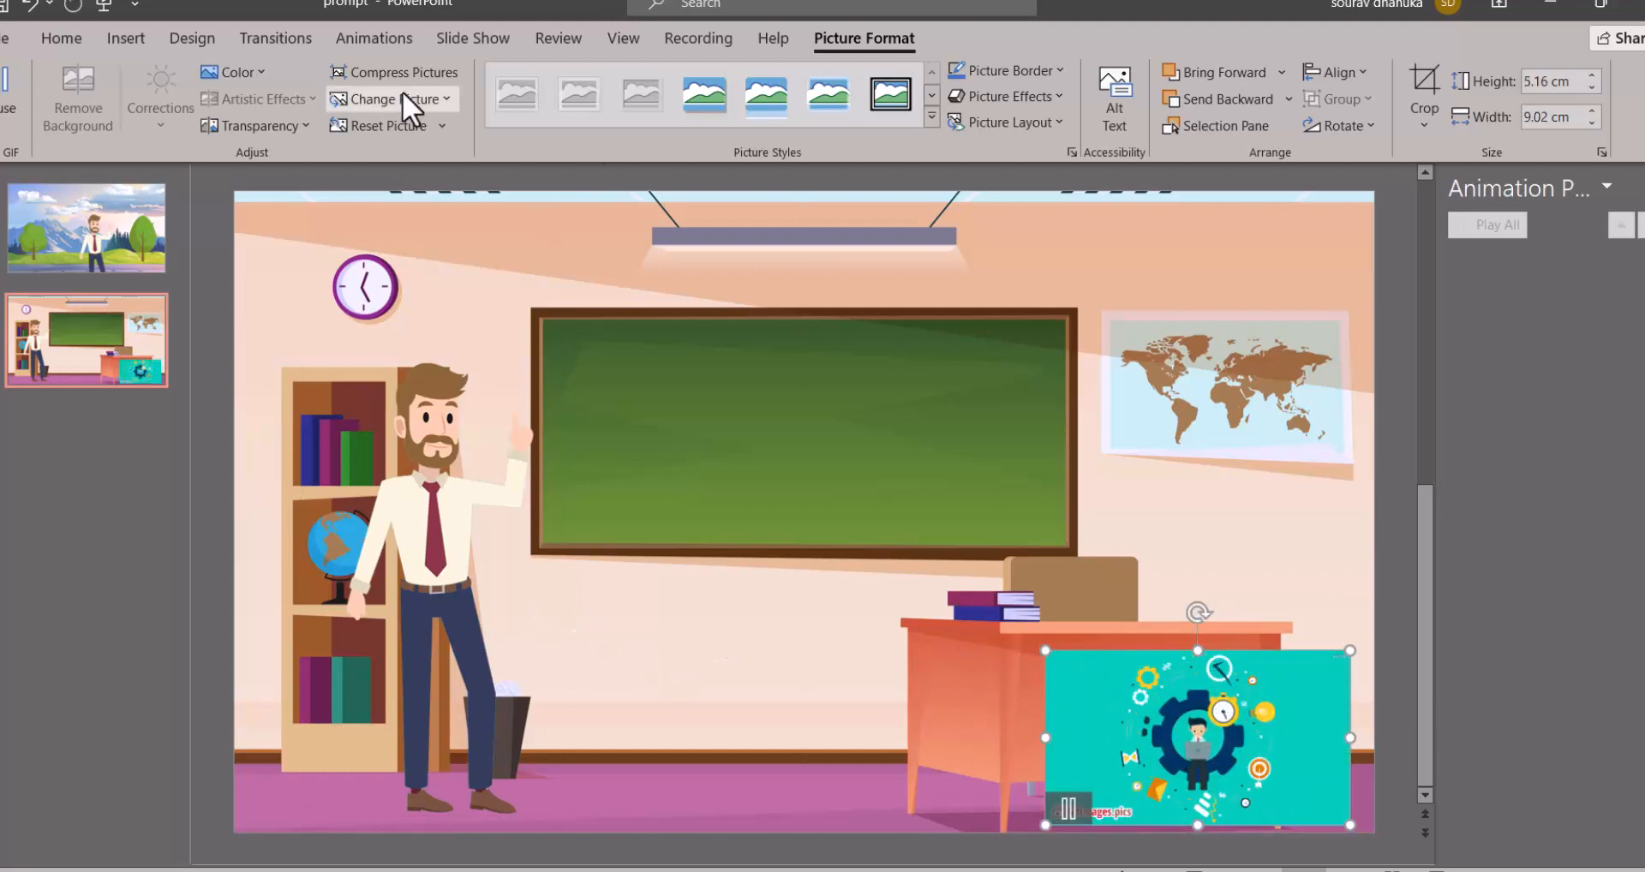
# Give the GIF a 0.75-second Fade entrance starting After Previous, and make the slide advance automatically after 2 seconds
pyautogui.click(377, 32)
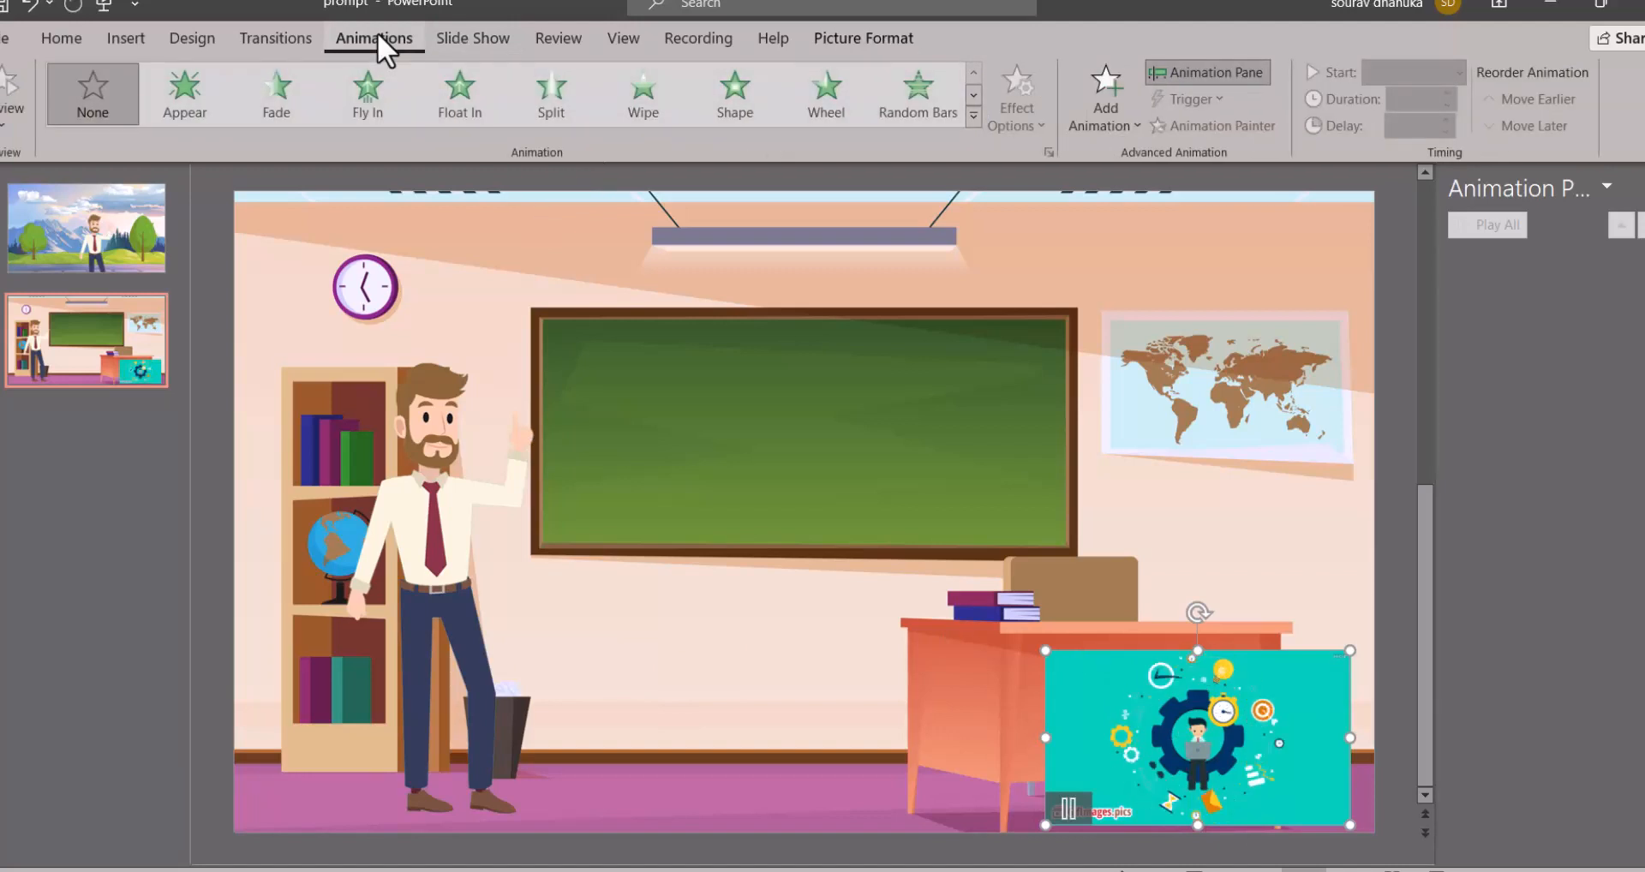
pyautogui.click(279, 93)
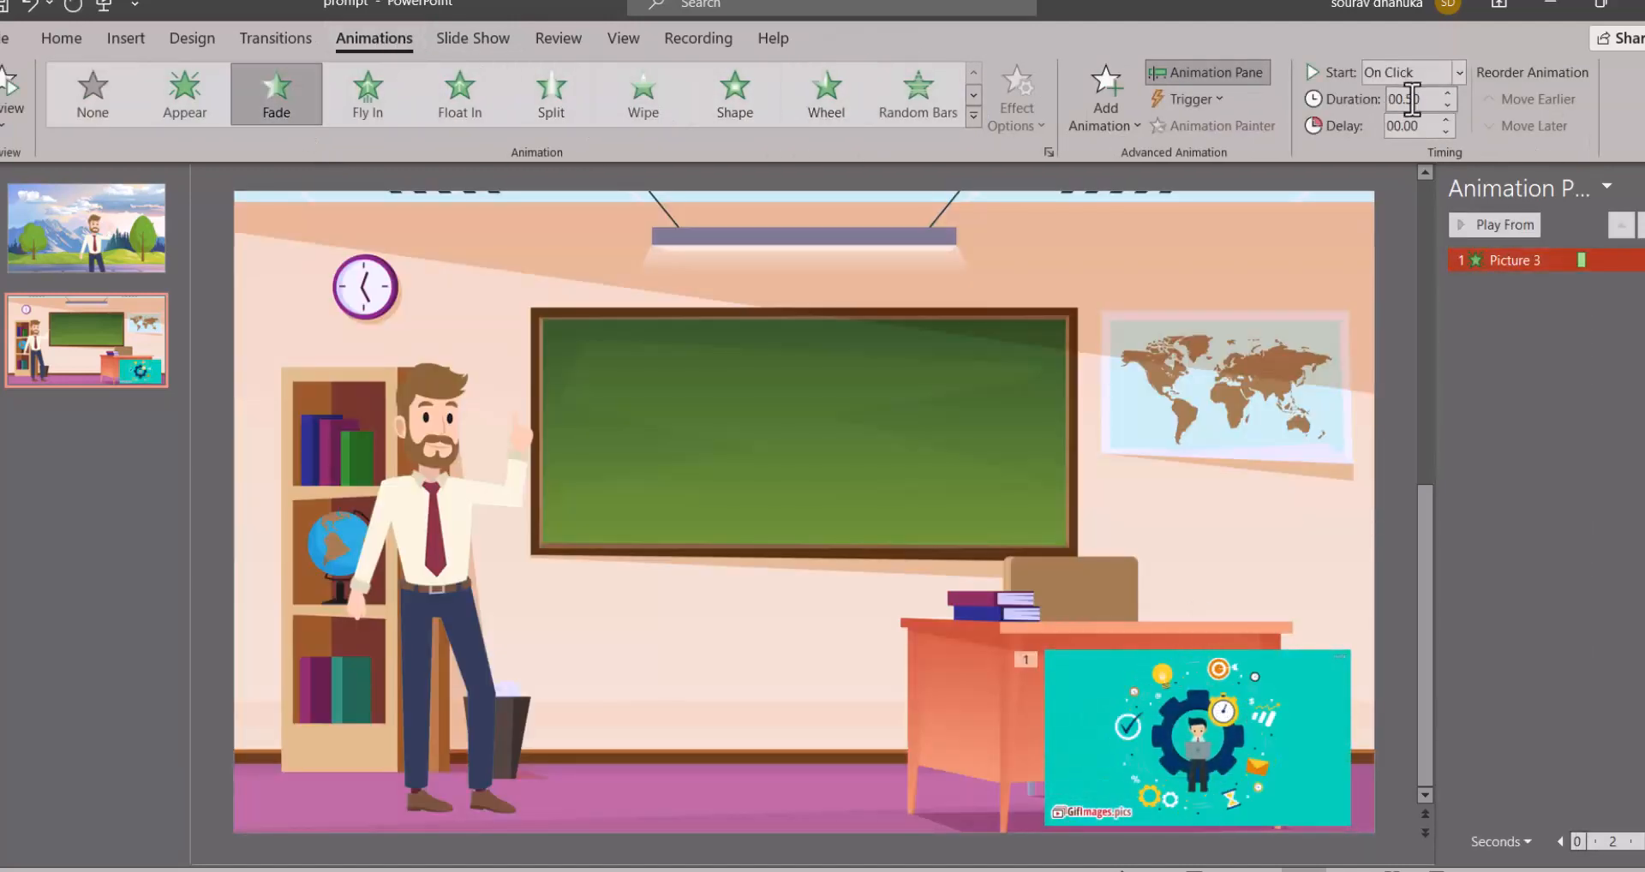
pyautogui.click(1457, 73)
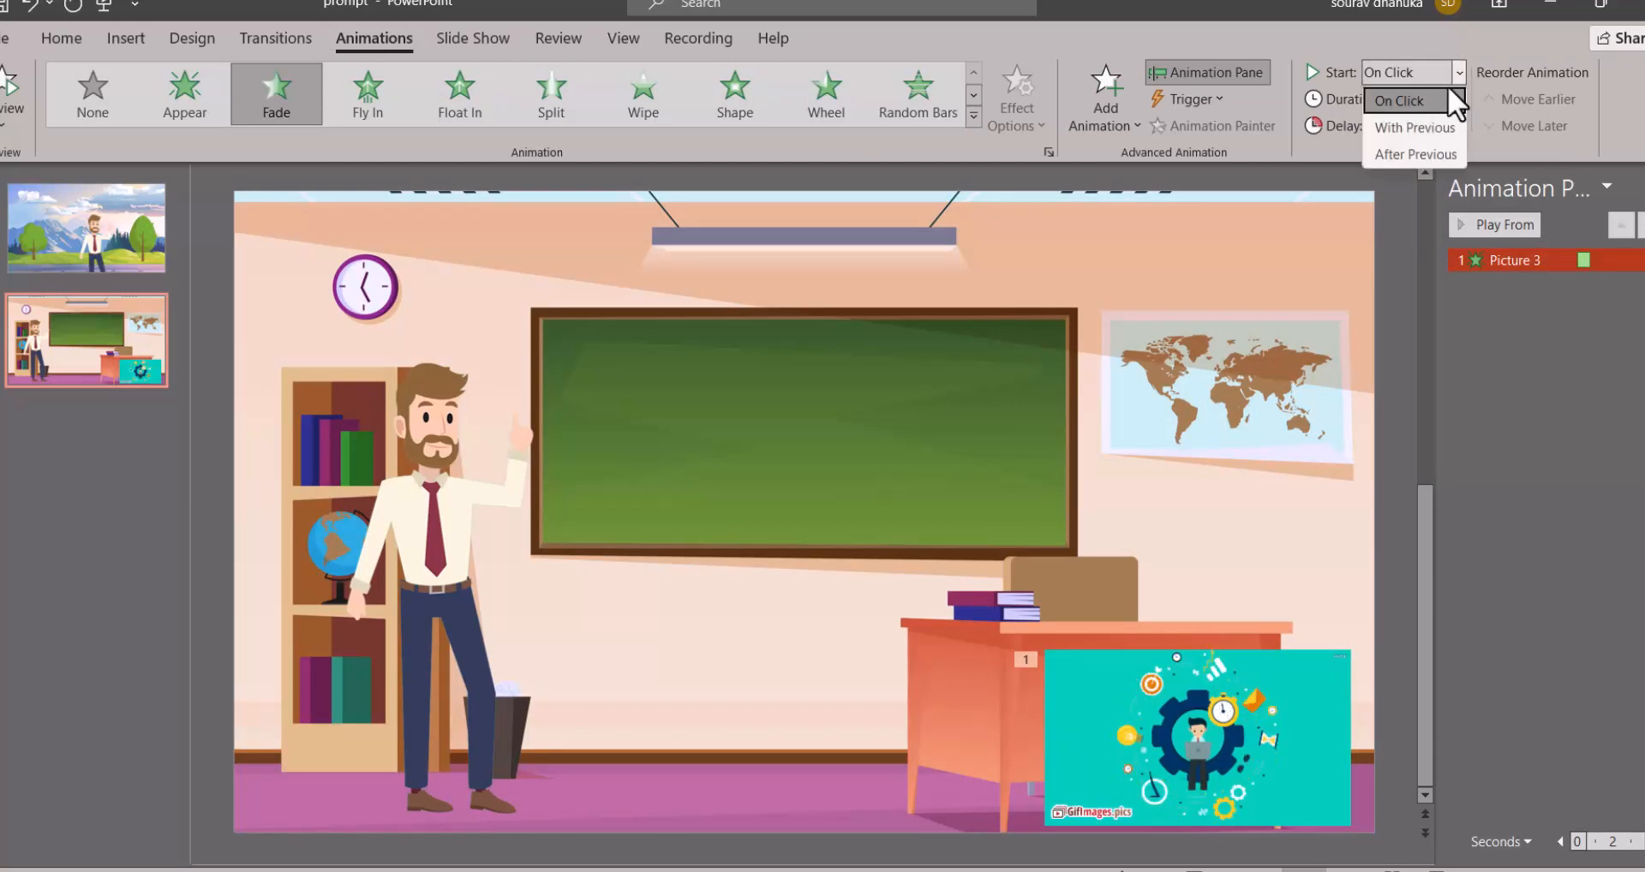
pyautogui.click(1432, 156)
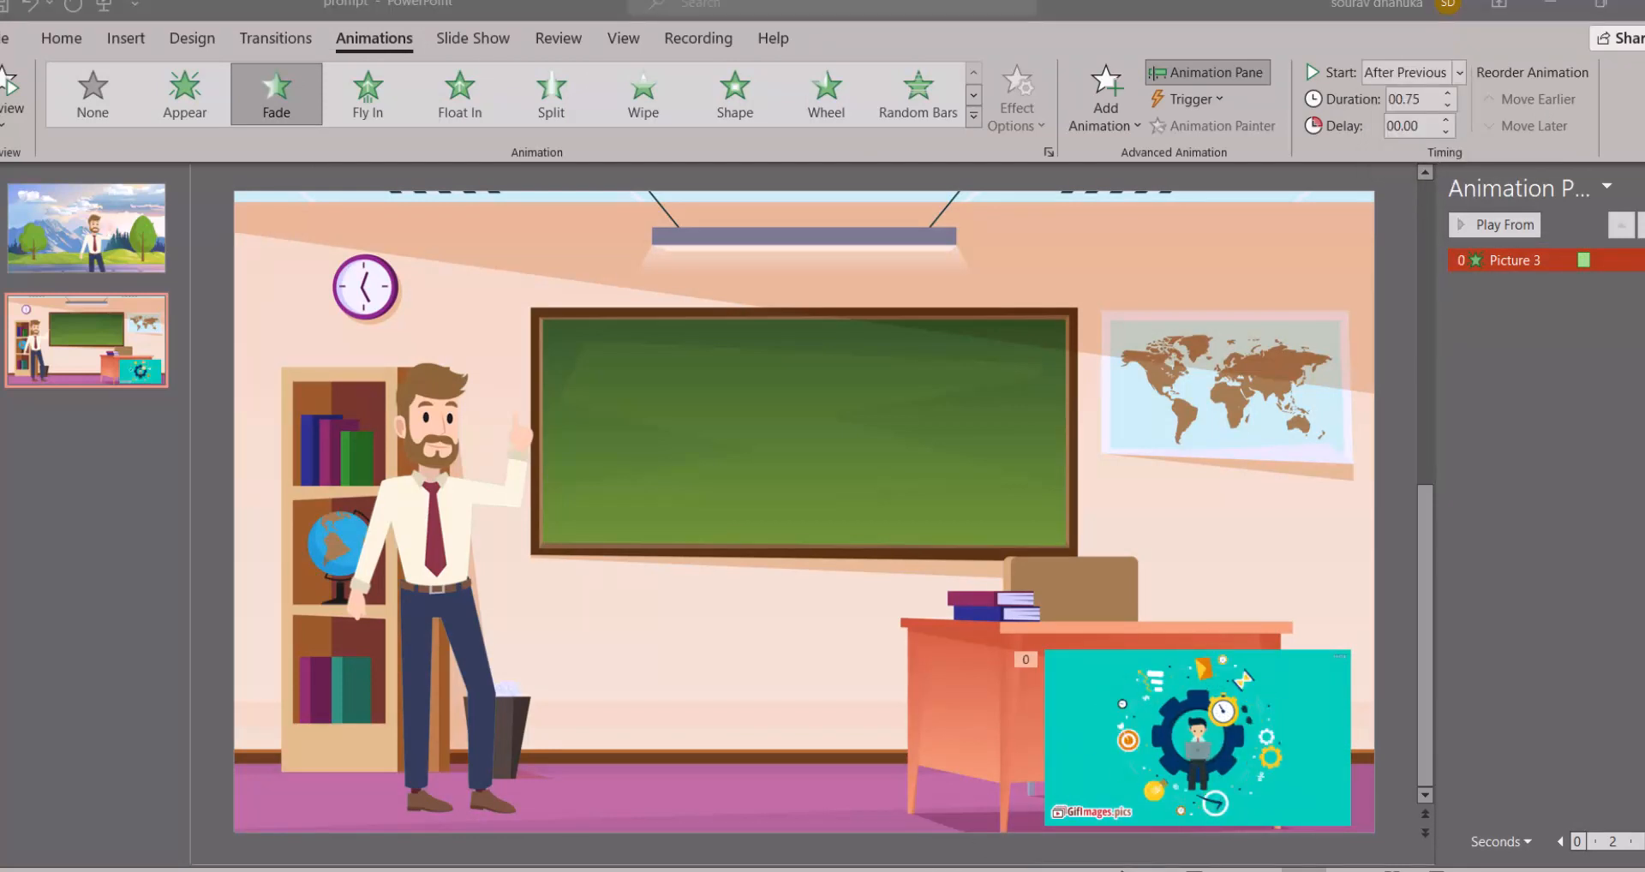
pyautogui.click(304, 39)
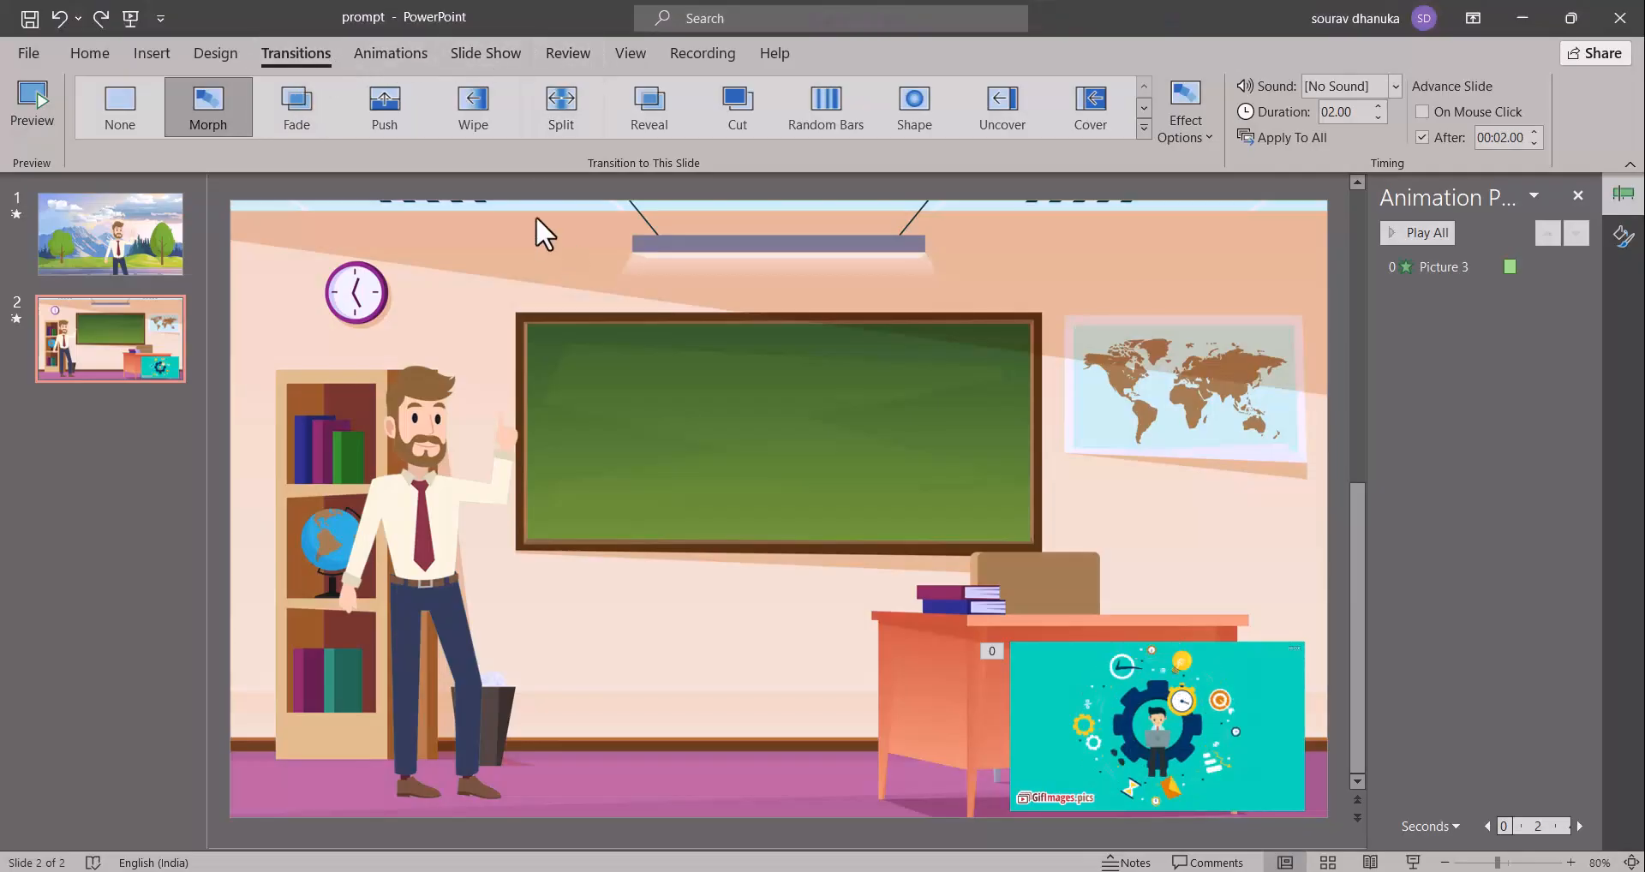
# Add a text box on the blackboard containing the text "ADCA"
pyautogui.click(157, 60)
pyautogui.click(951, 121)
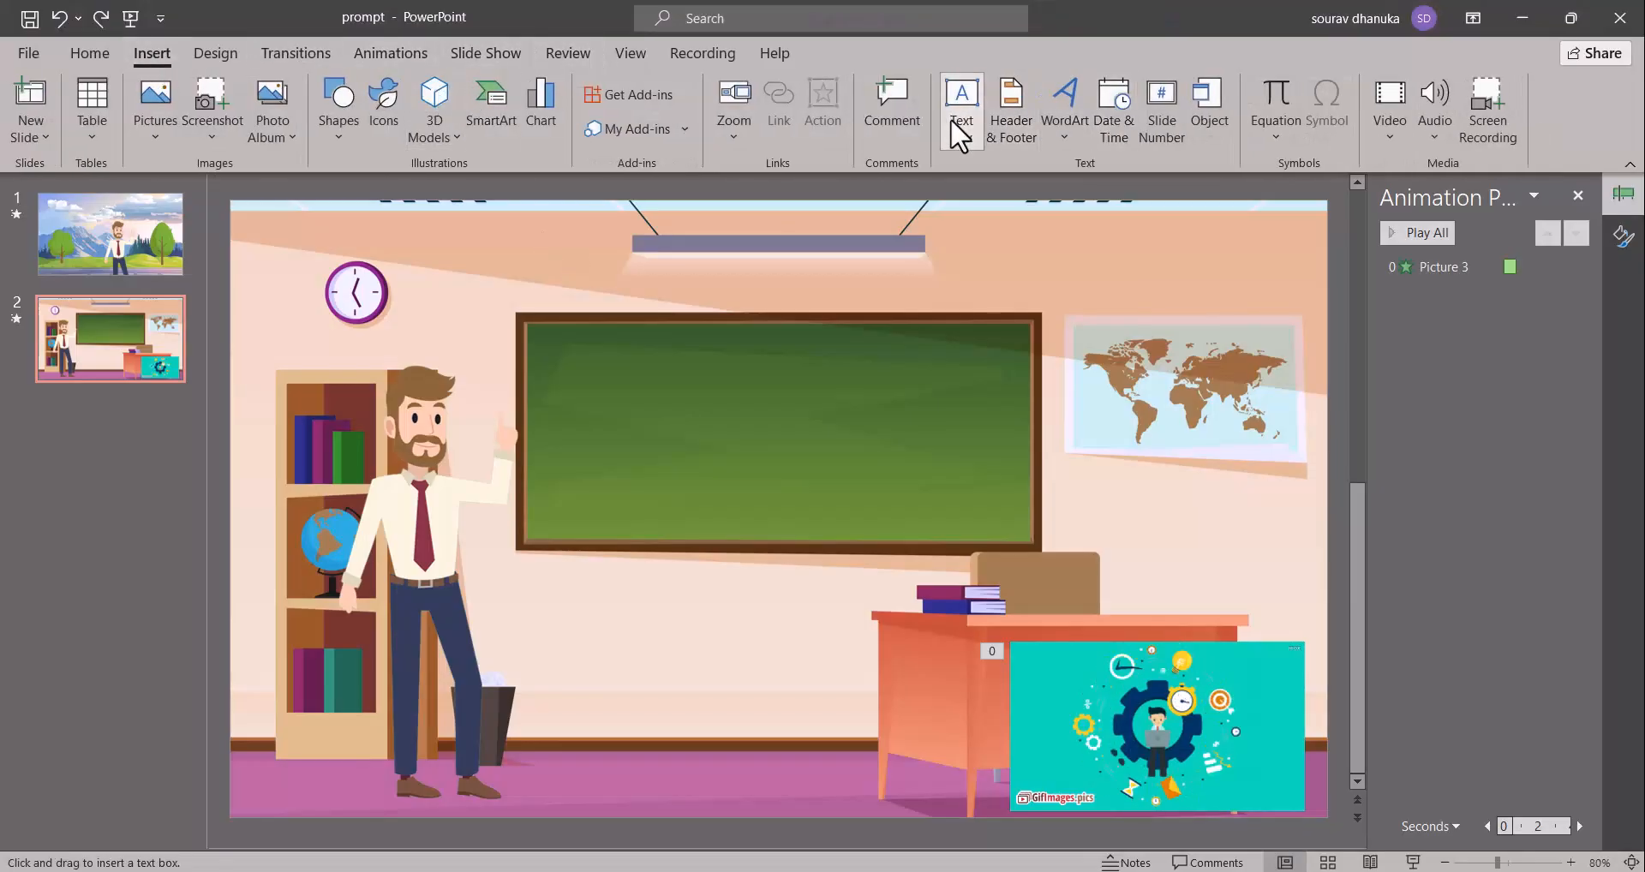
pyautogui.moveTo(697, 375)
pyautogui.mouseDown()
pyautogui.moveTo(698, 451)
pyautogui.moveTo(972, 445)
pyautogui.mouseUp()
pyautogui.write('ADCA')
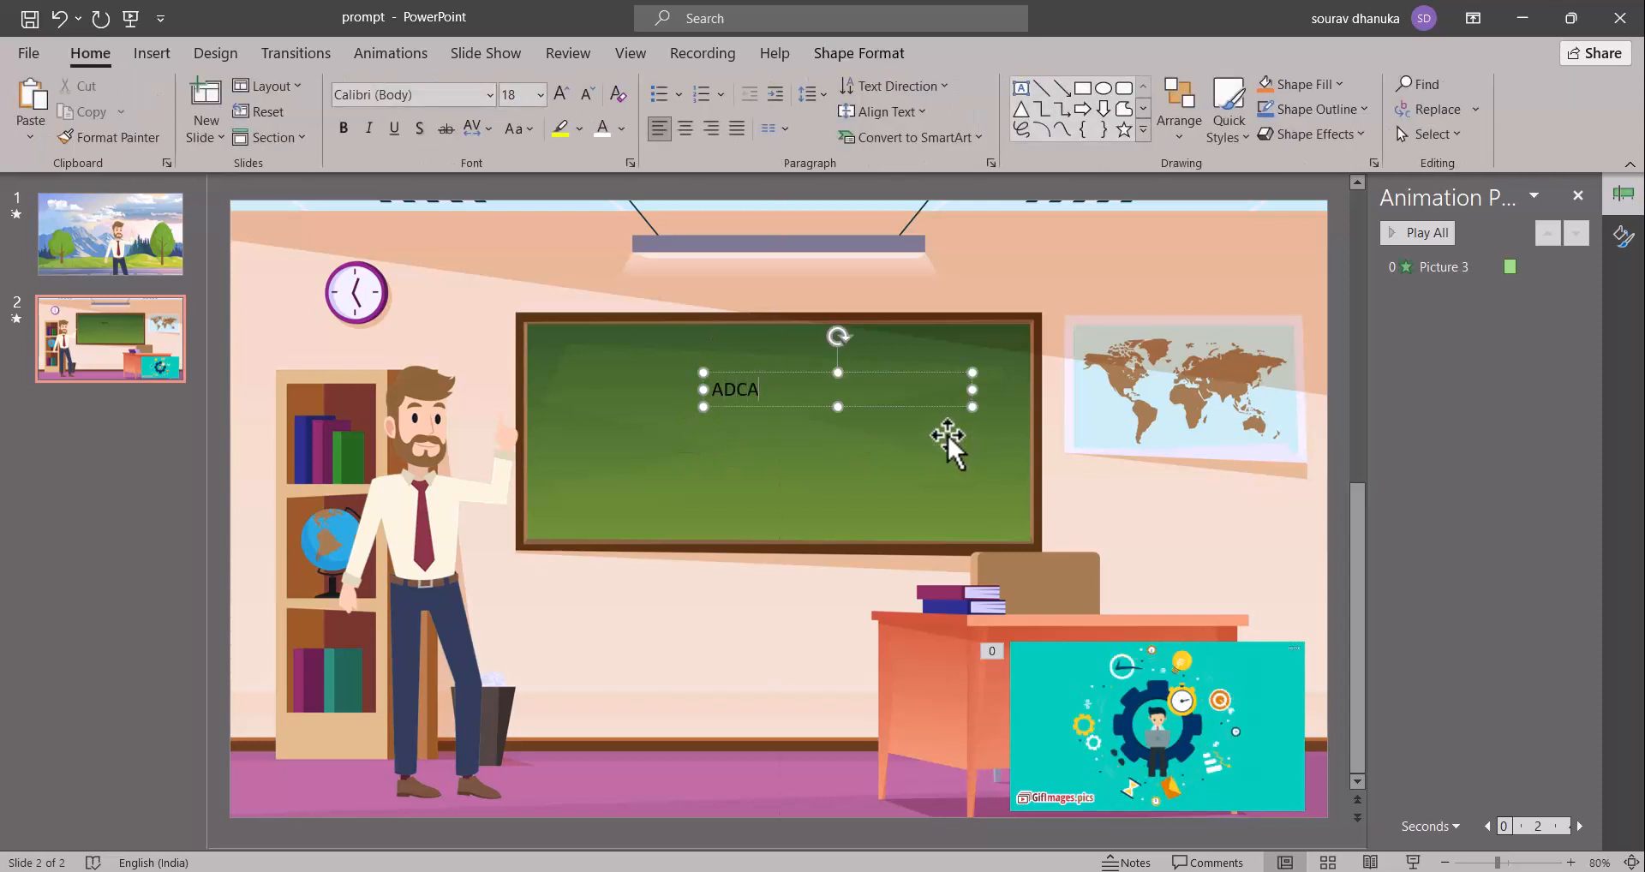
# Center the ADCA text, set its font size to 66 and color it white
pyautogui.click(685, 128)
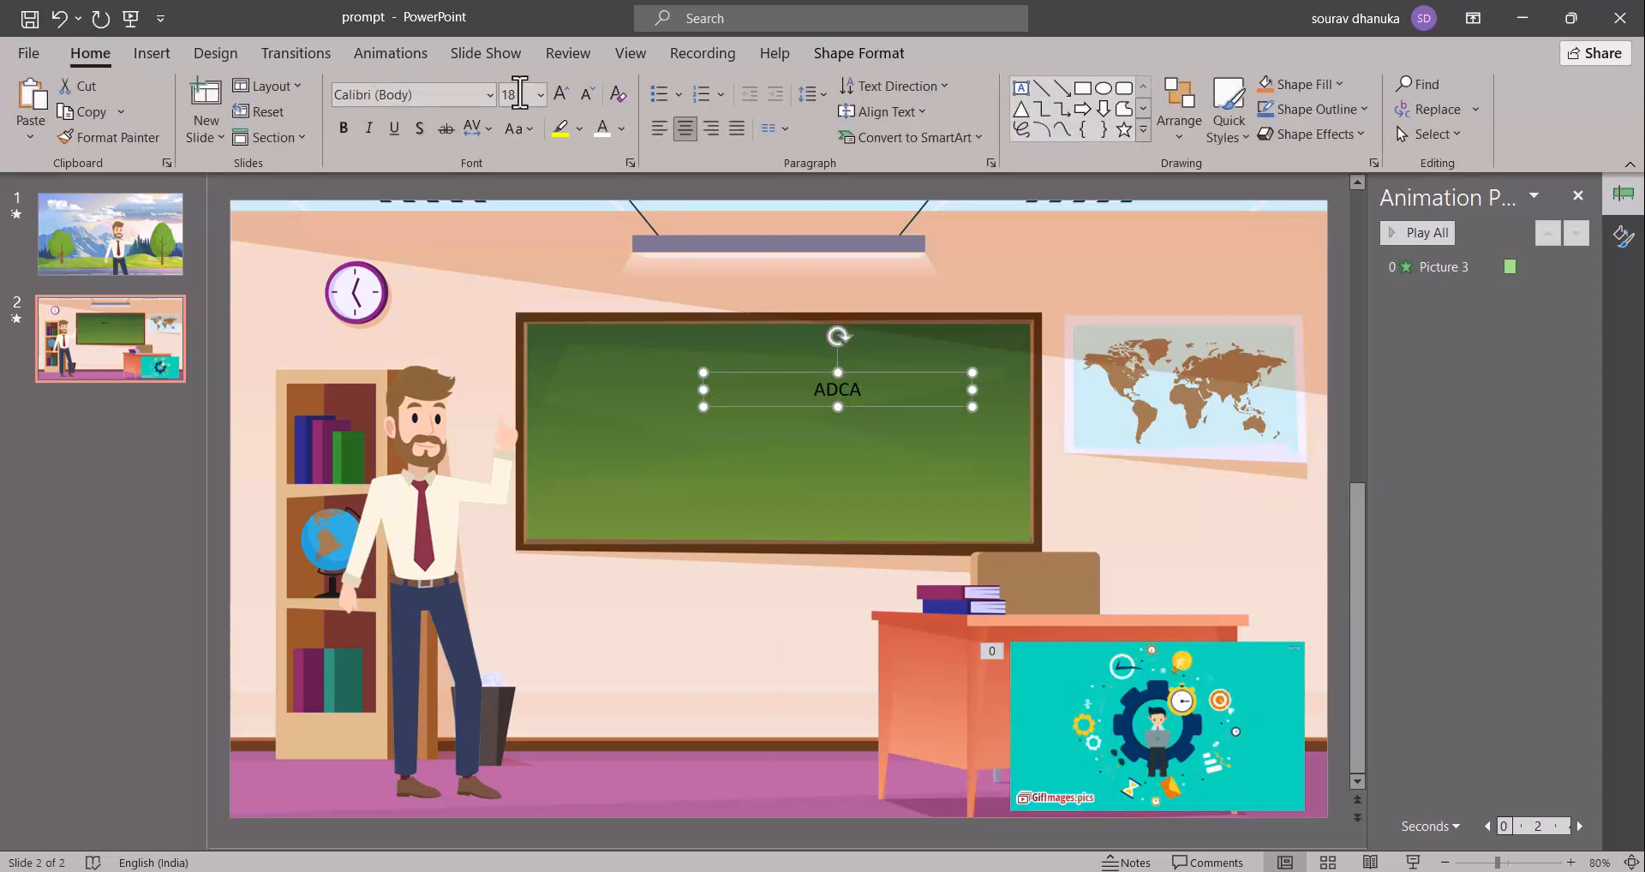
pyautogui.click(561, 93)
pyautogui.click(541, 94)
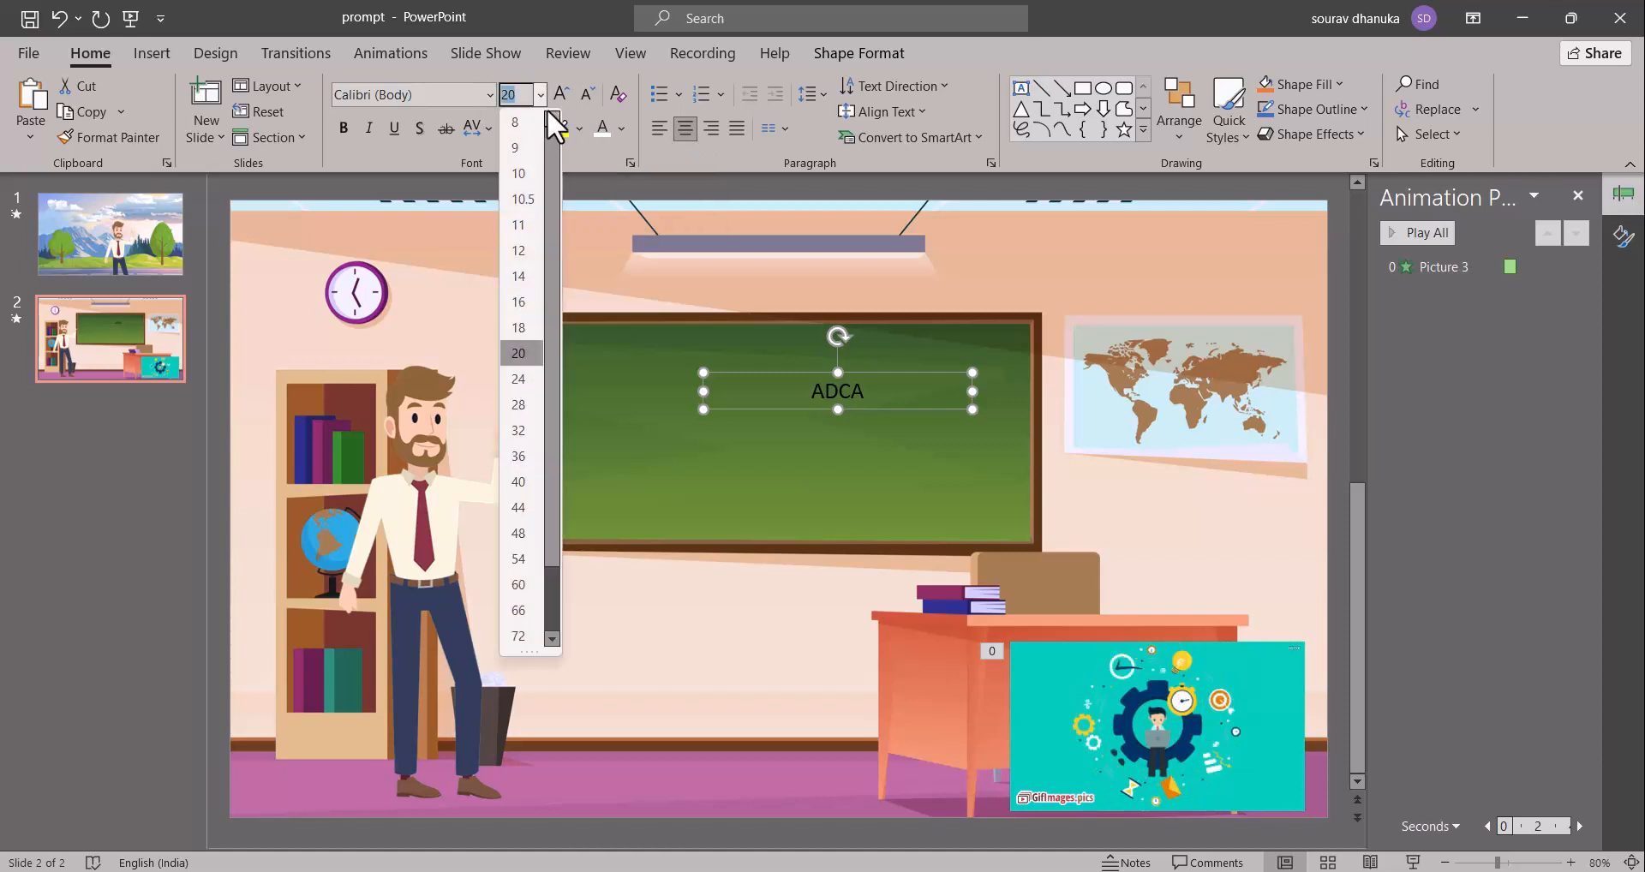
pyautogui.click(527, 610)
pyautogui.click(622, 128)
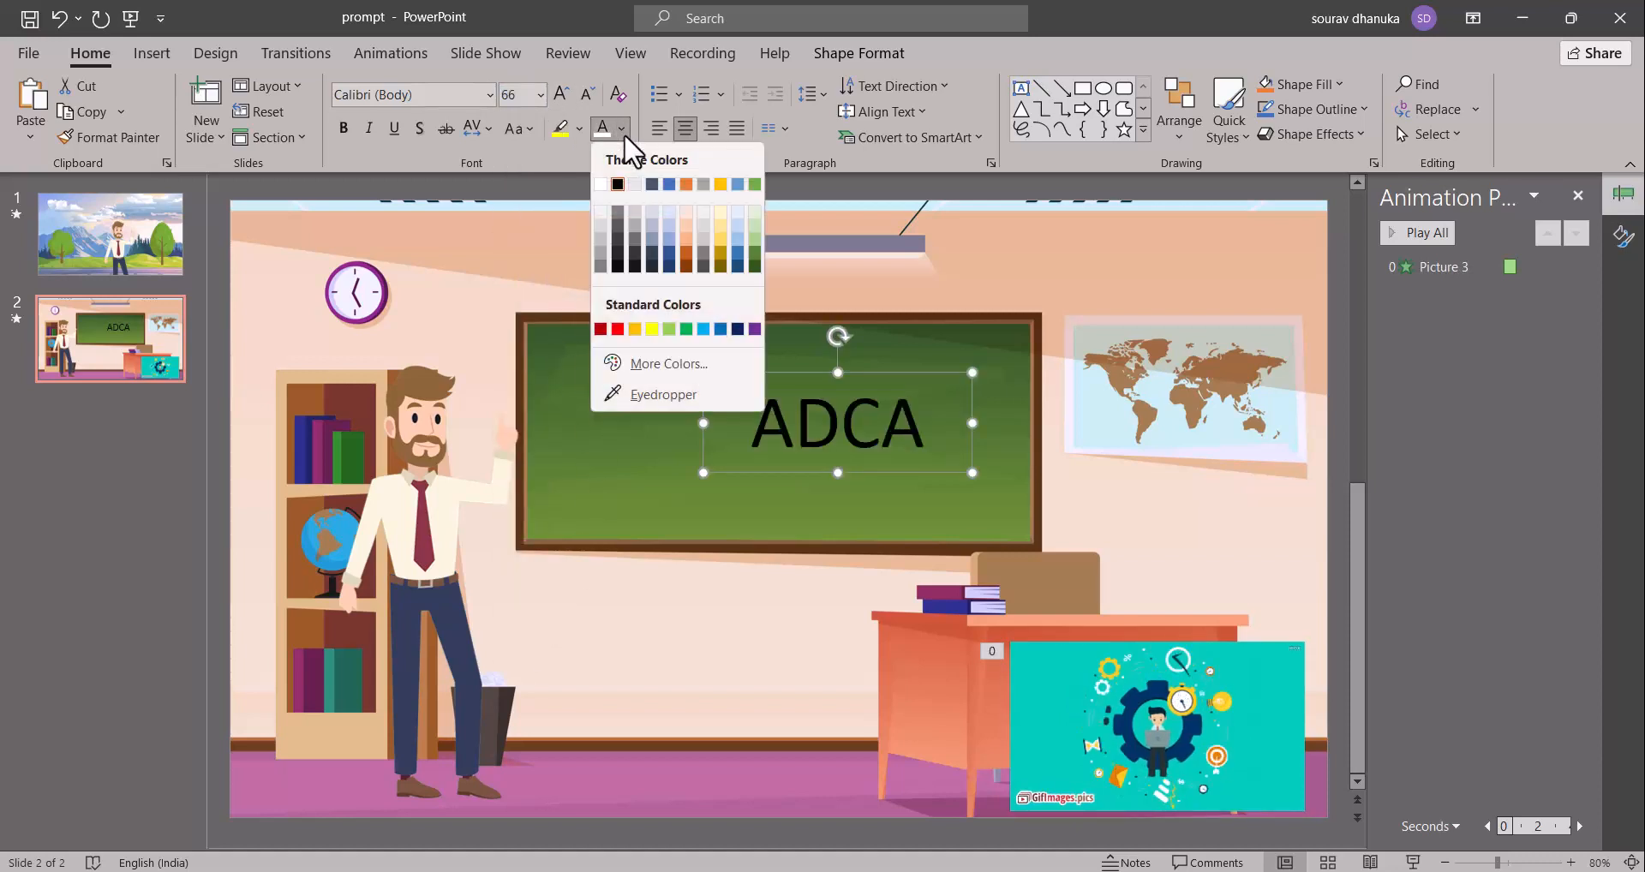
pyautogui.click(604, 183)
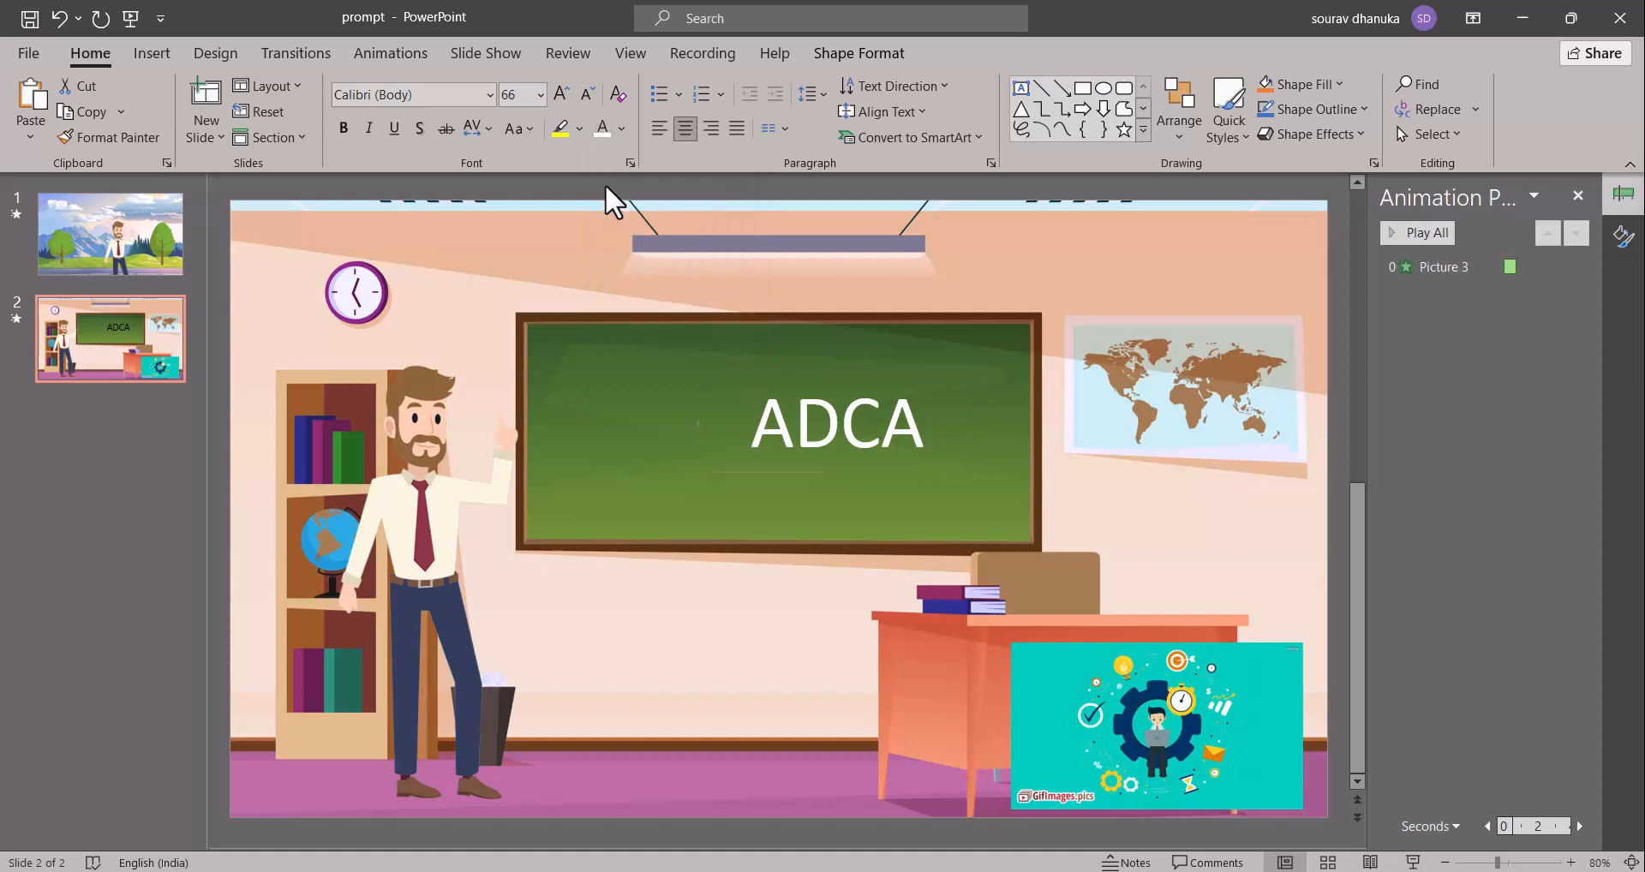
# Open the full set of additional entrance effects for the ADCA text
pyautogui.click(399, 57)
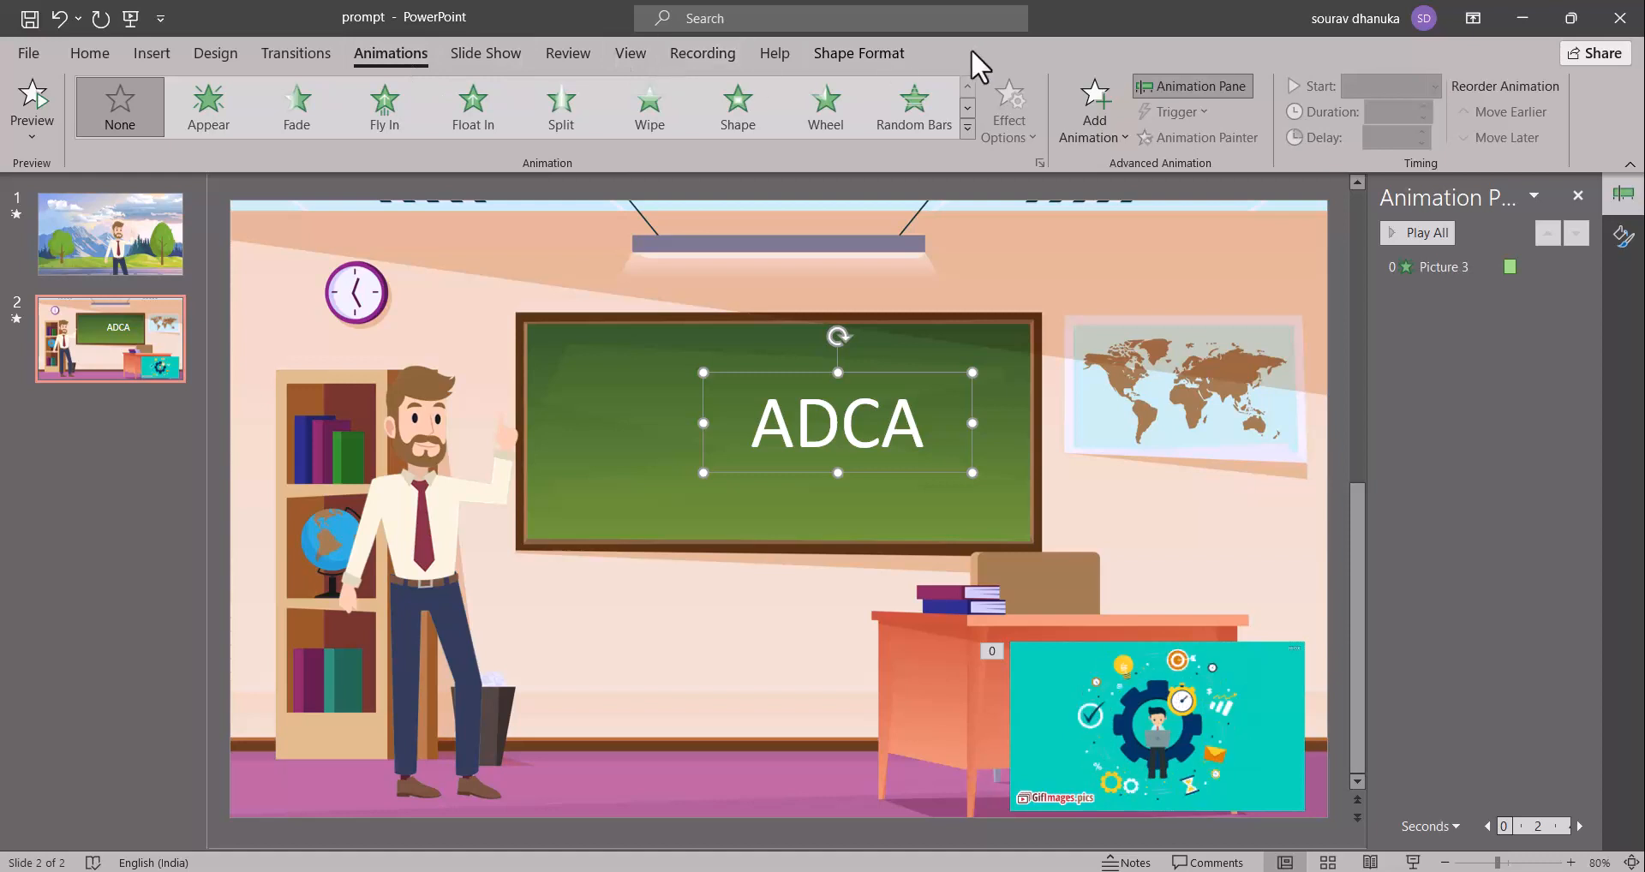
pyautogui.click(1087, 142)
pyautogui.click(1191, 721)
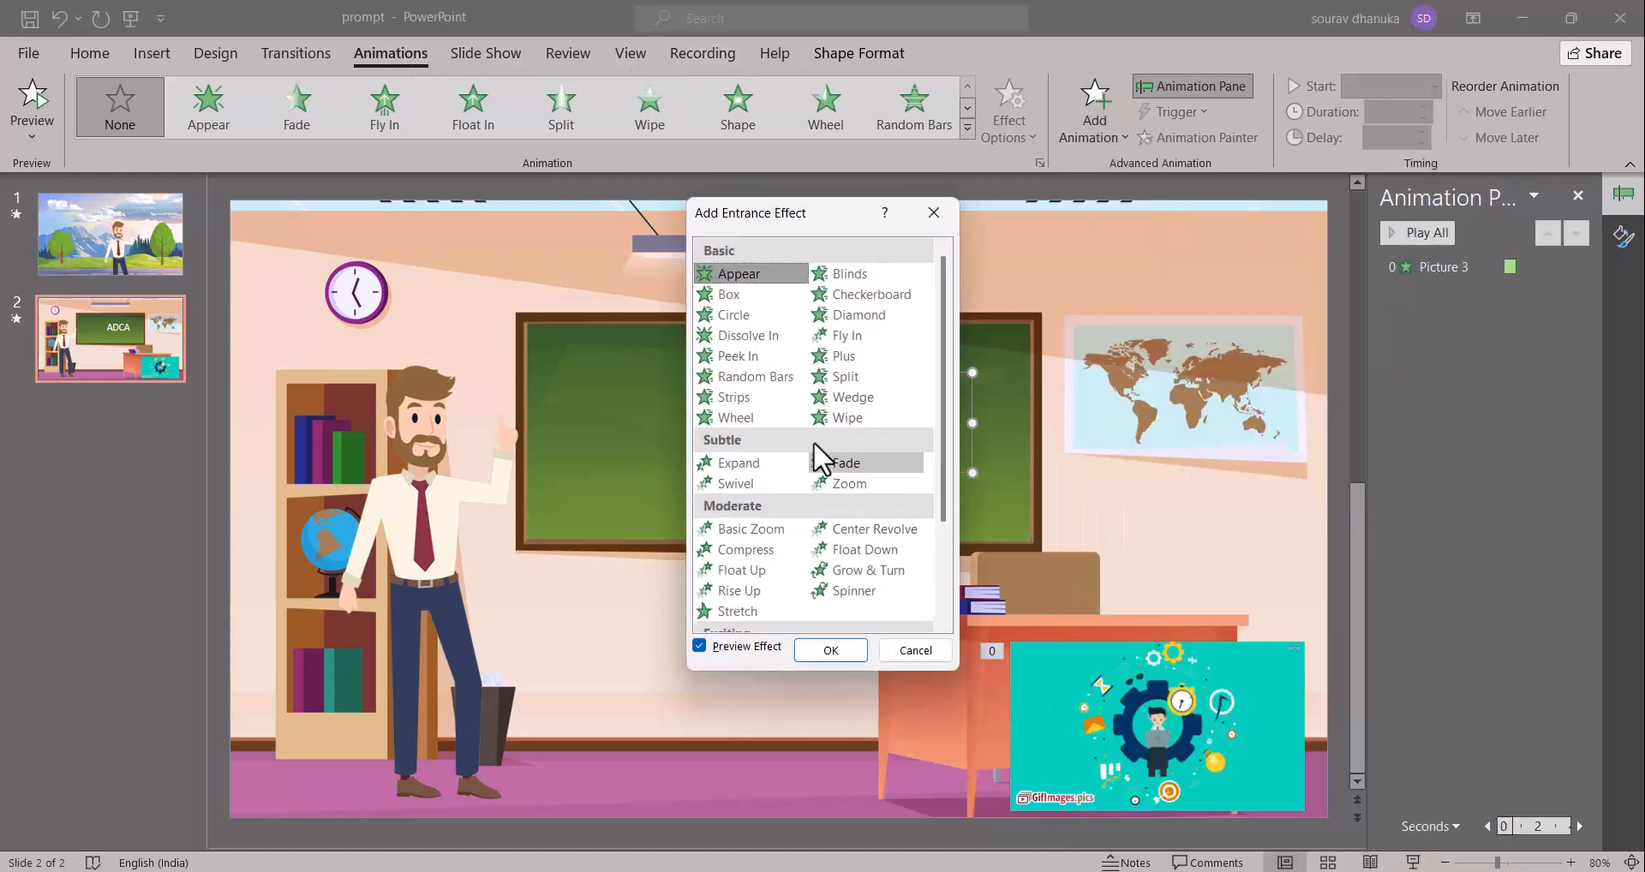
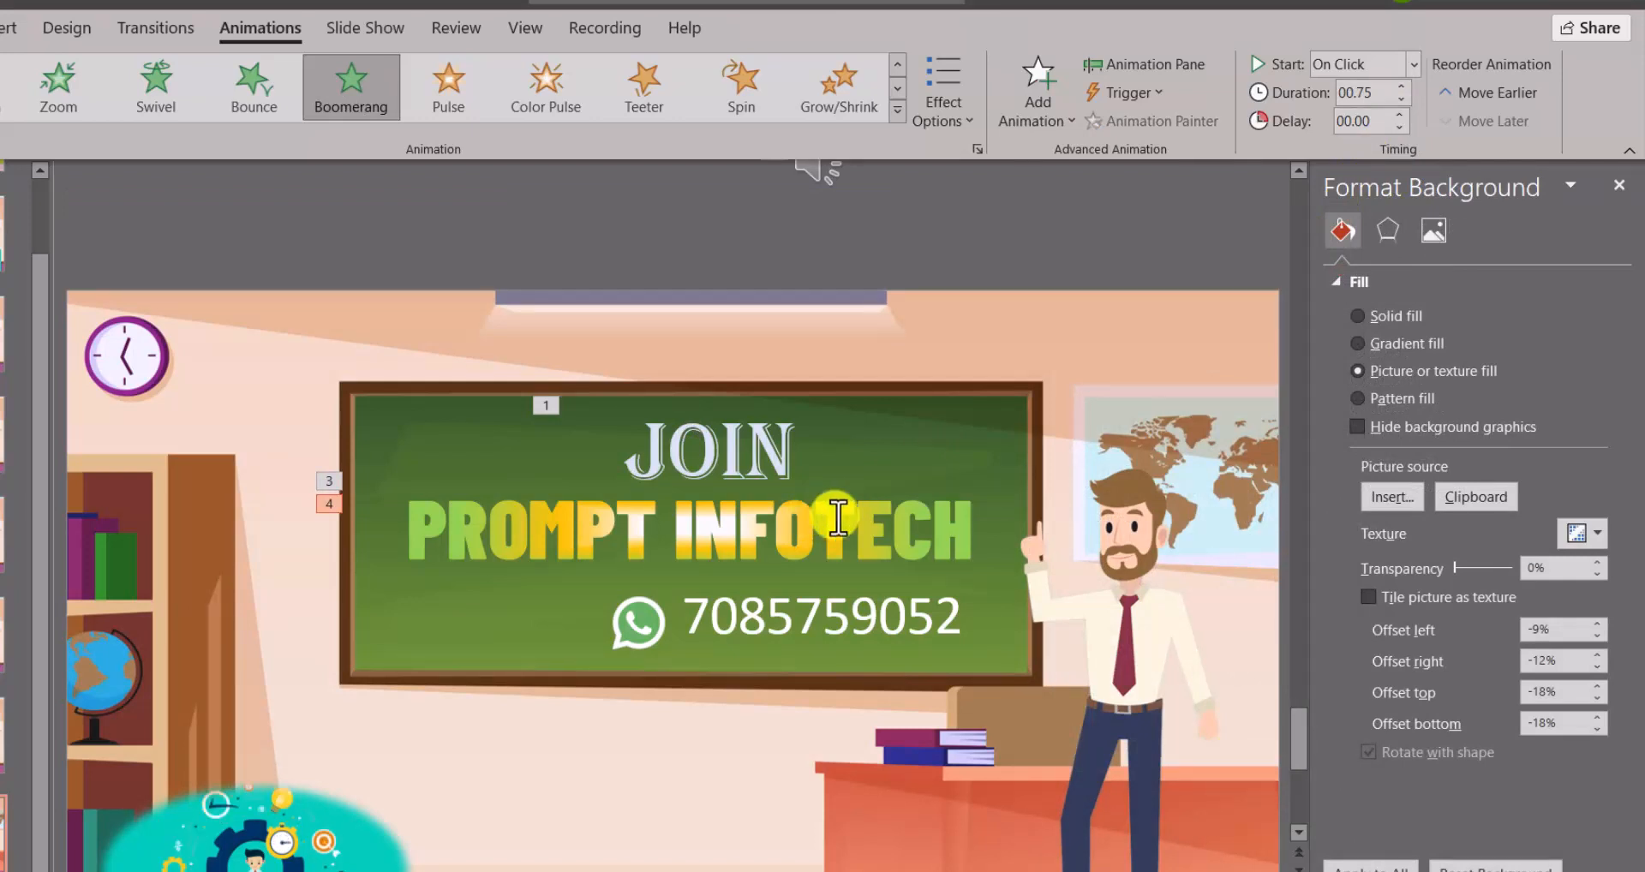
# Set the PROMPT INFOTECH Boomerang duration to 1 second and add a Brush Color emphasis effect to the phone number text
pyautogui.click(1402, 86)
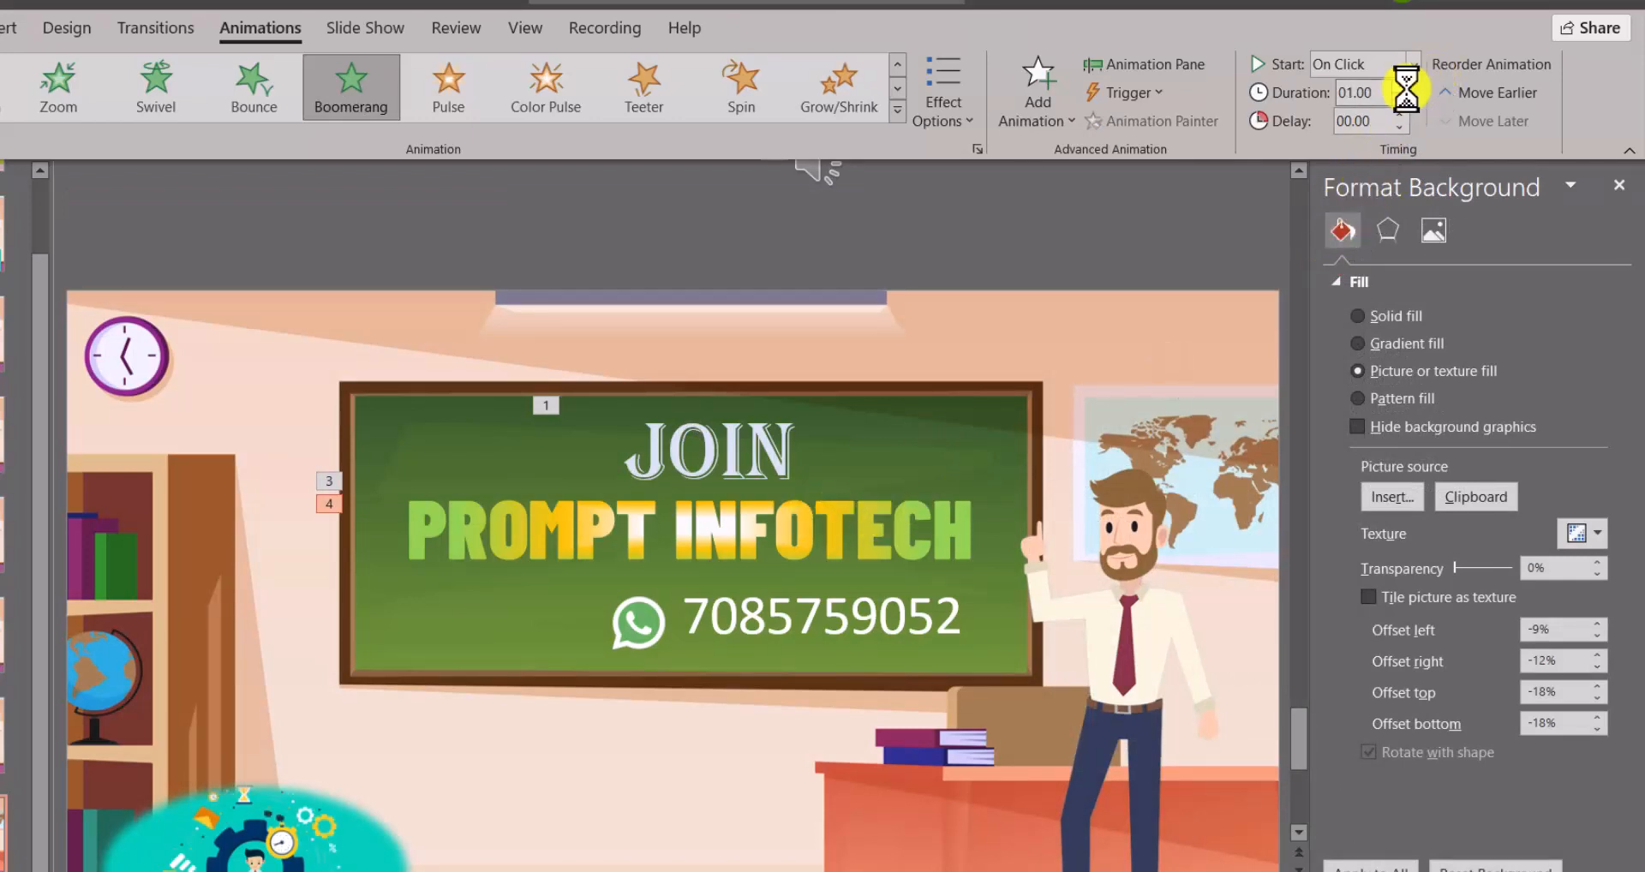
pyautogui.click(814, 621)
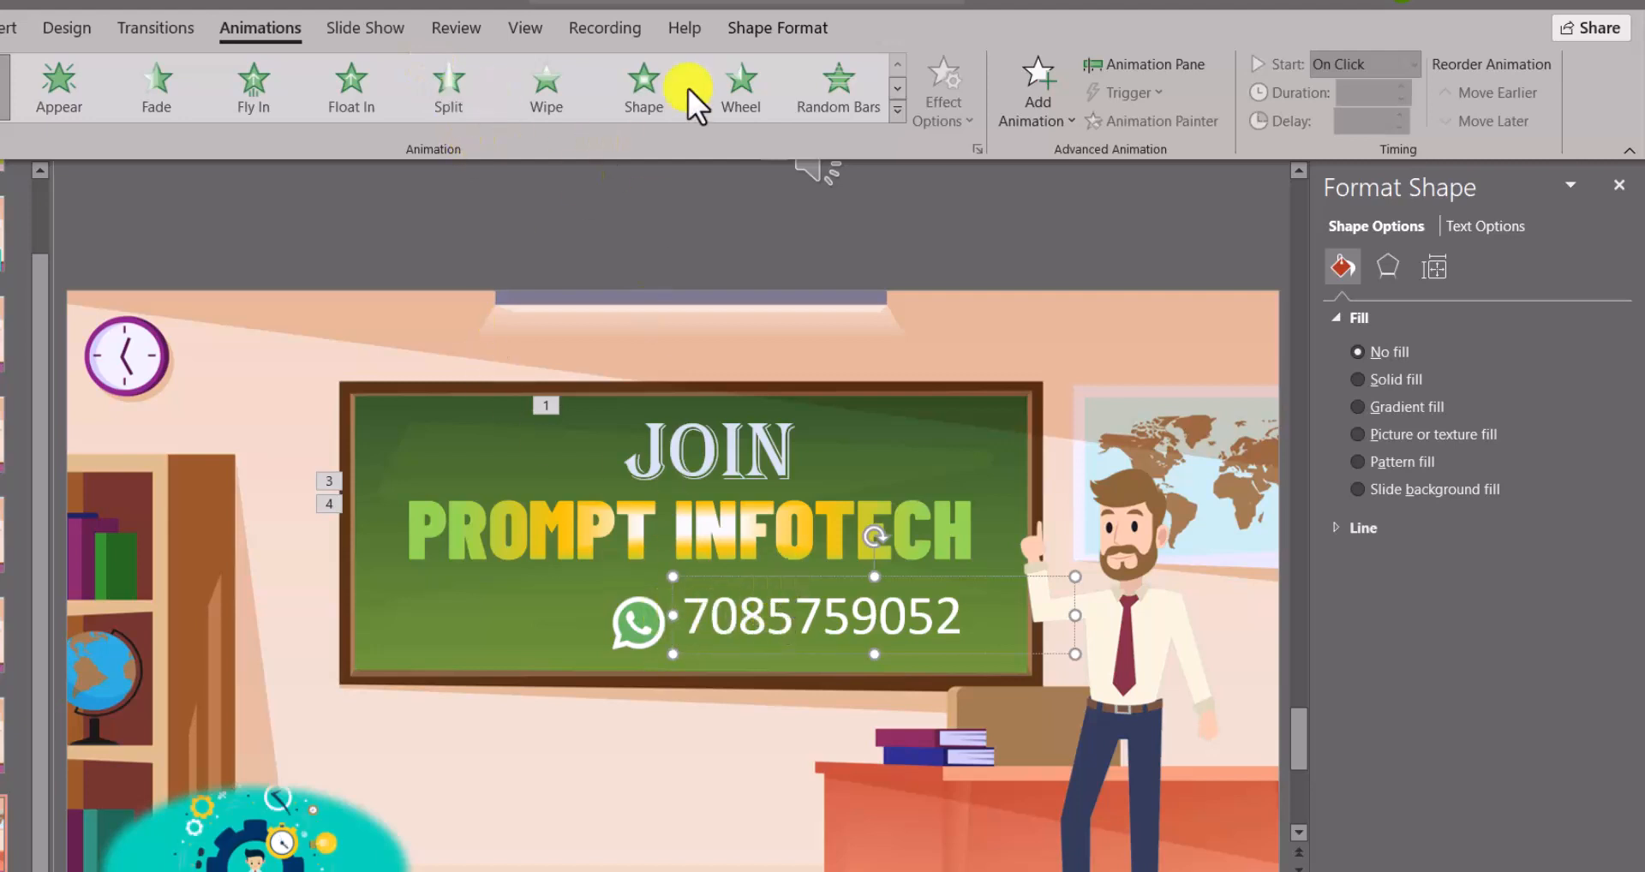
pyautogui.click(1066, 119)
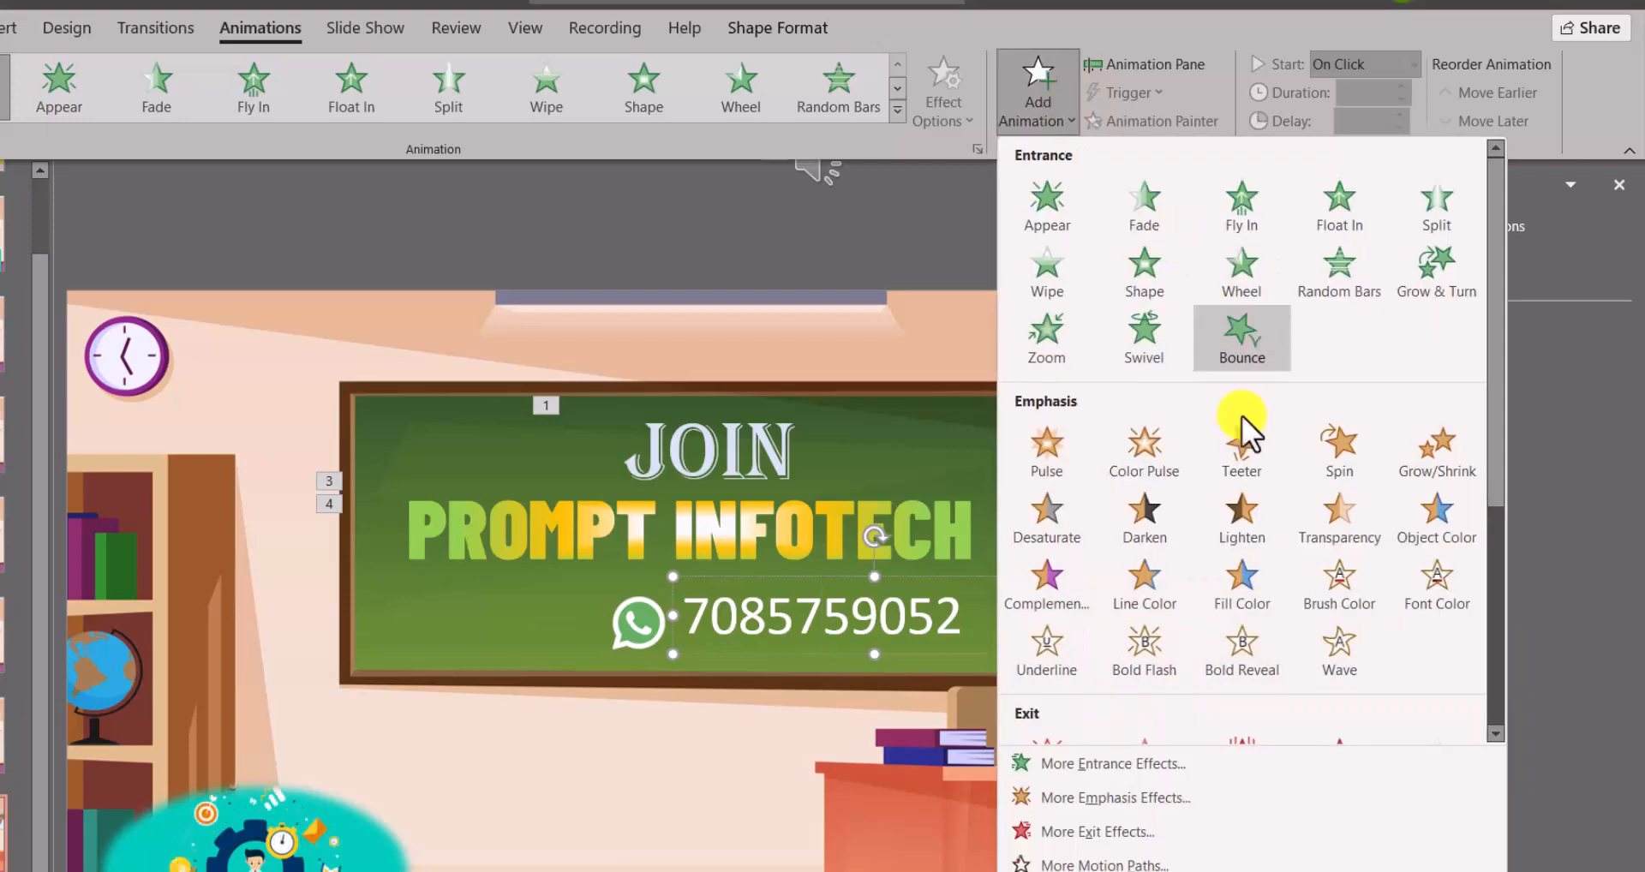
pyautogui.click(1114, 798)
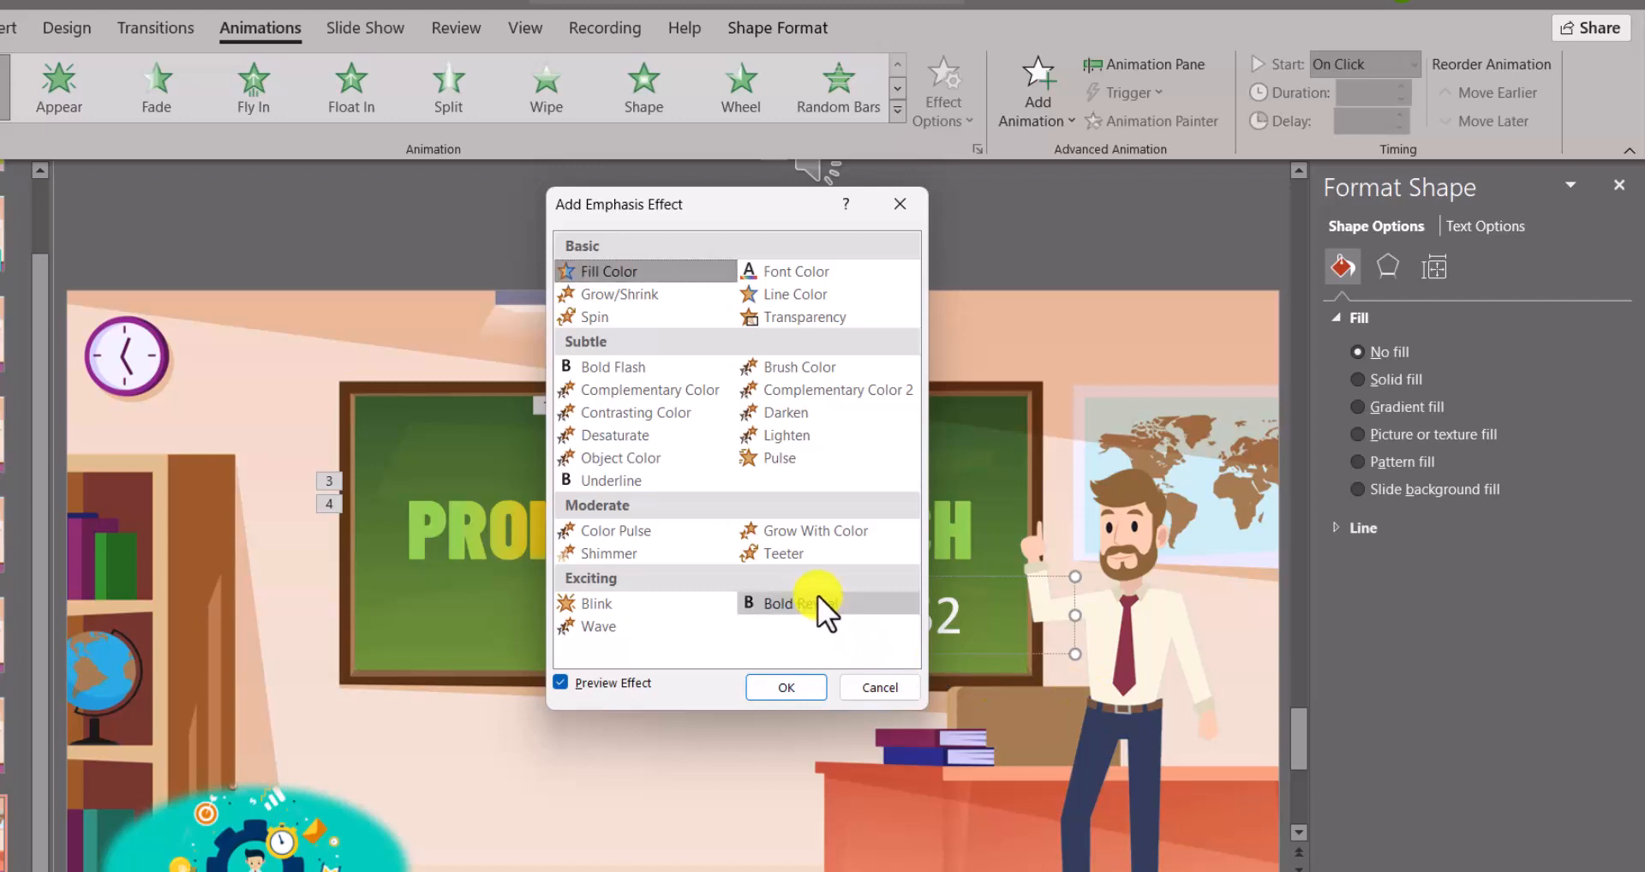
pyautogui.click(461, 162)
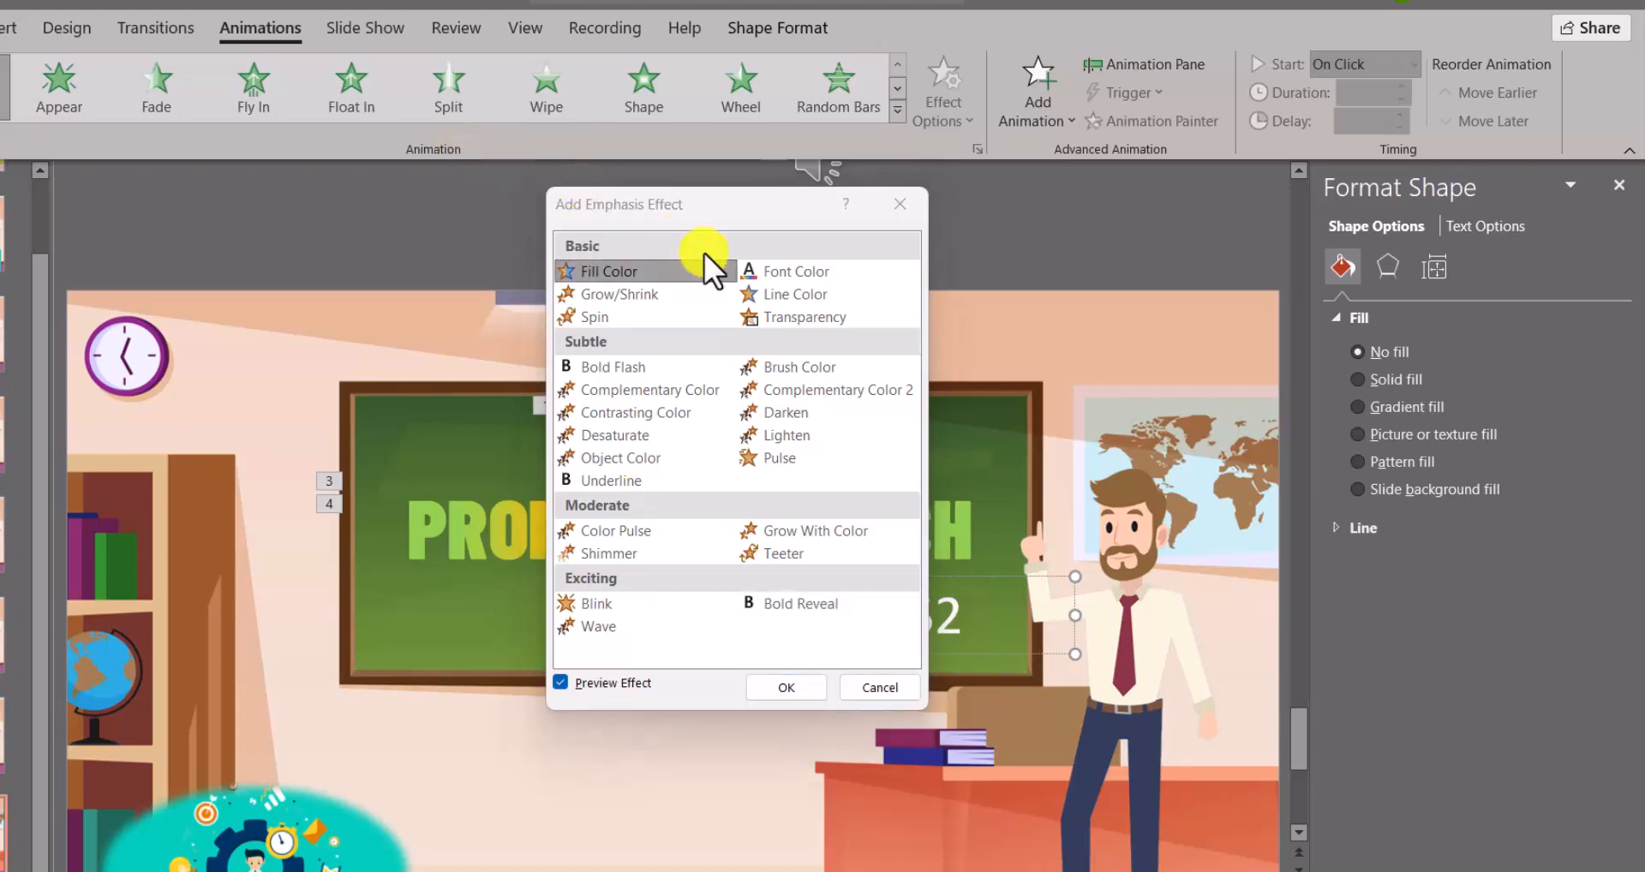
pyautogui.click(775, 371)
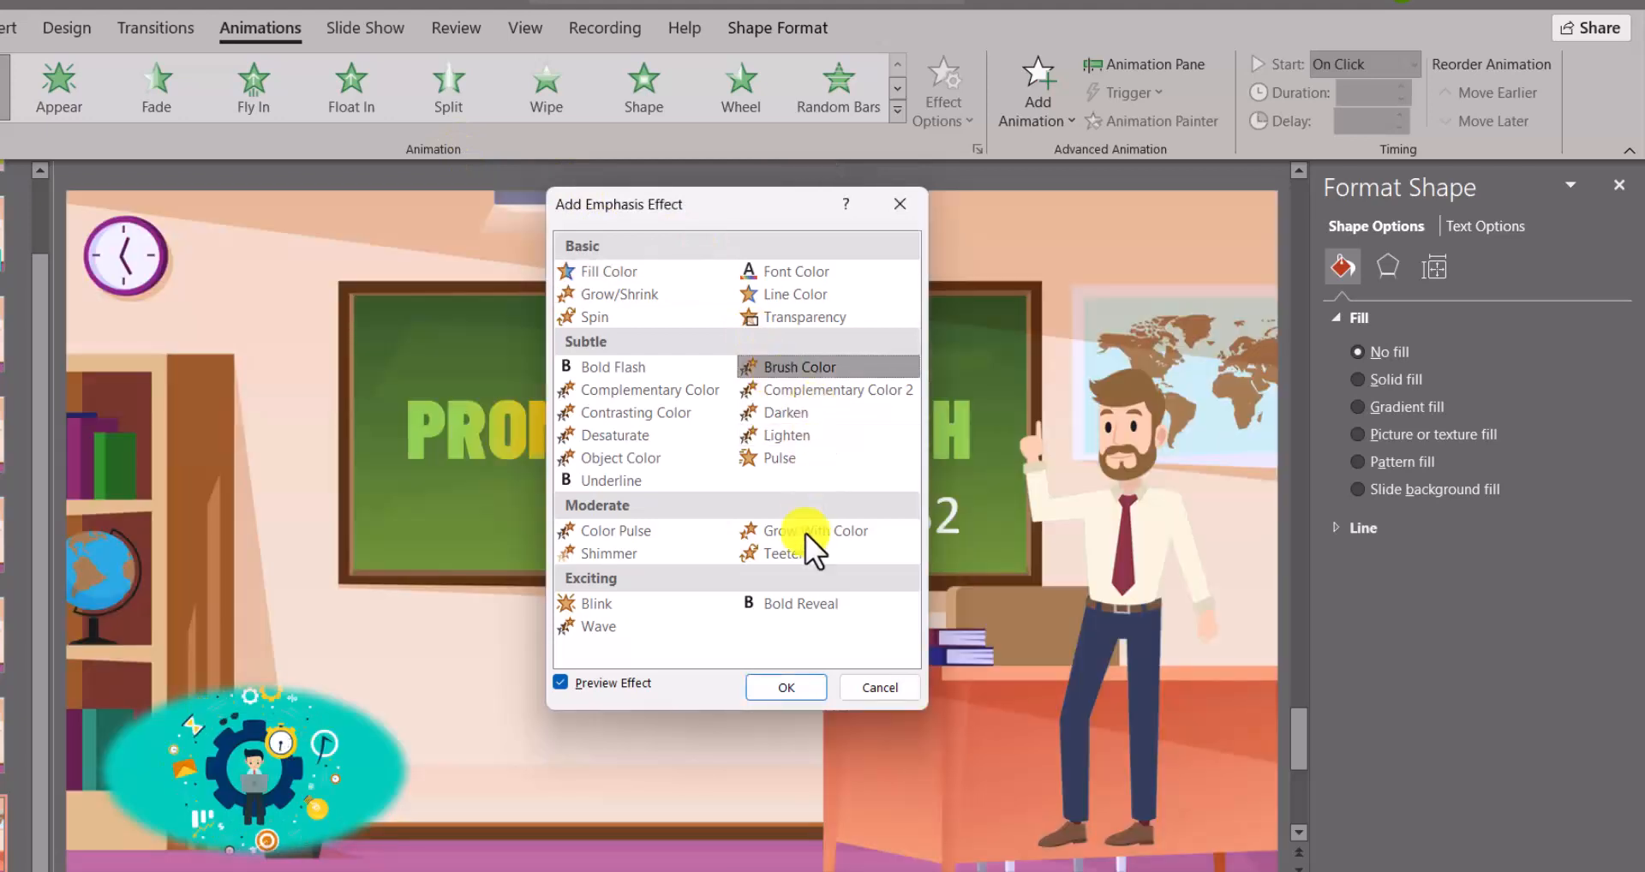
pyautogui.click(789, 690)
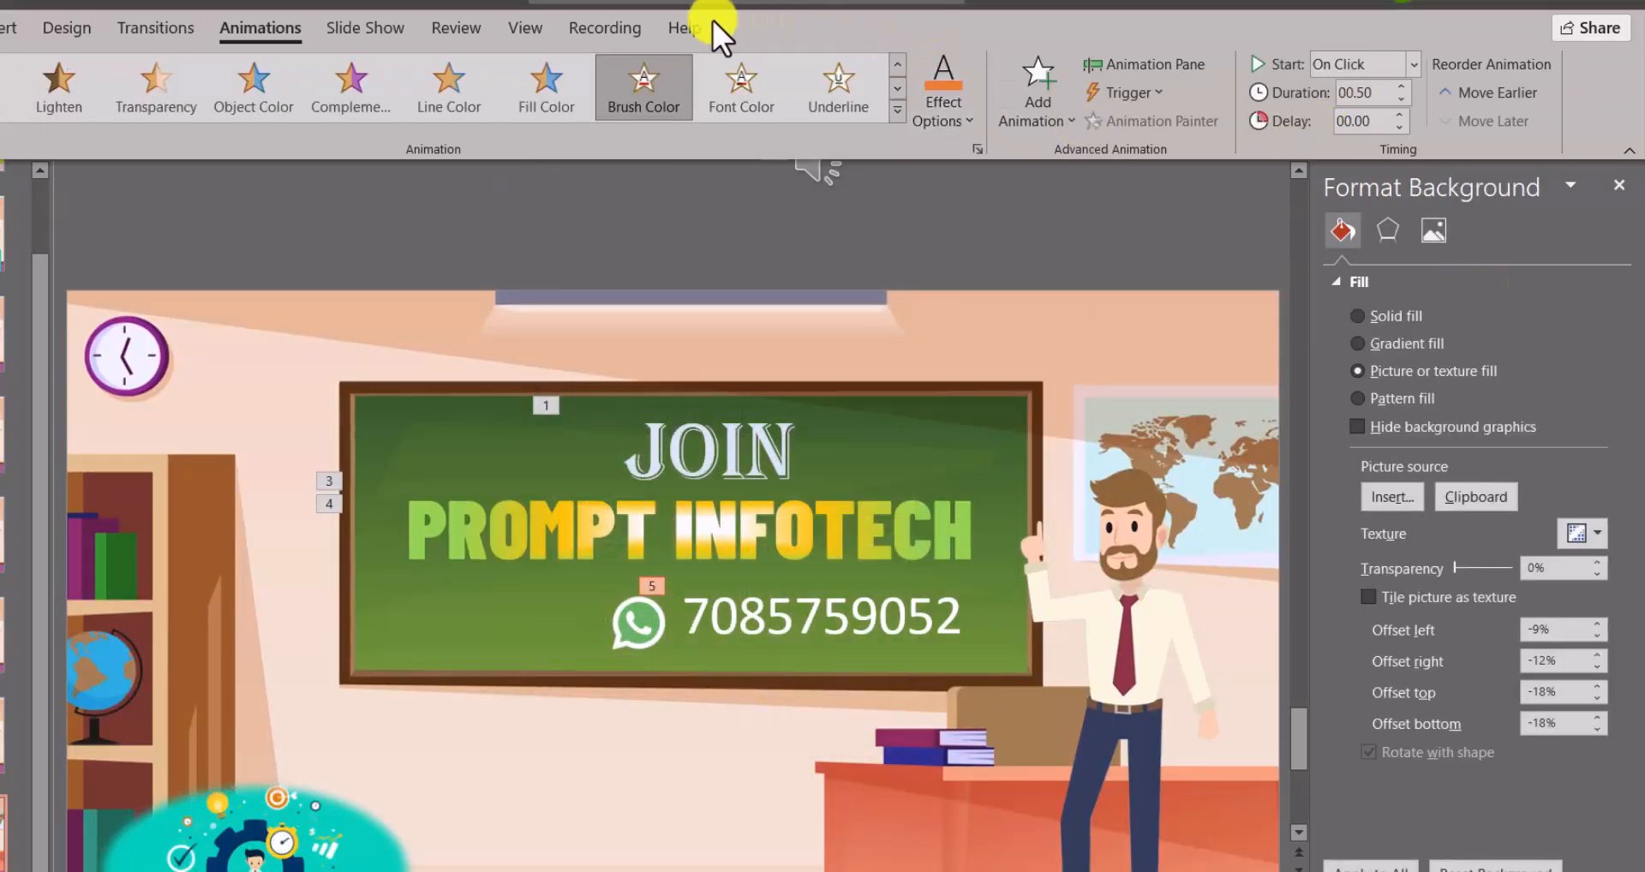
# Remove the "end" audio playback from the JOIN slide's animation sequence
pyautogui.click(1142, 58)
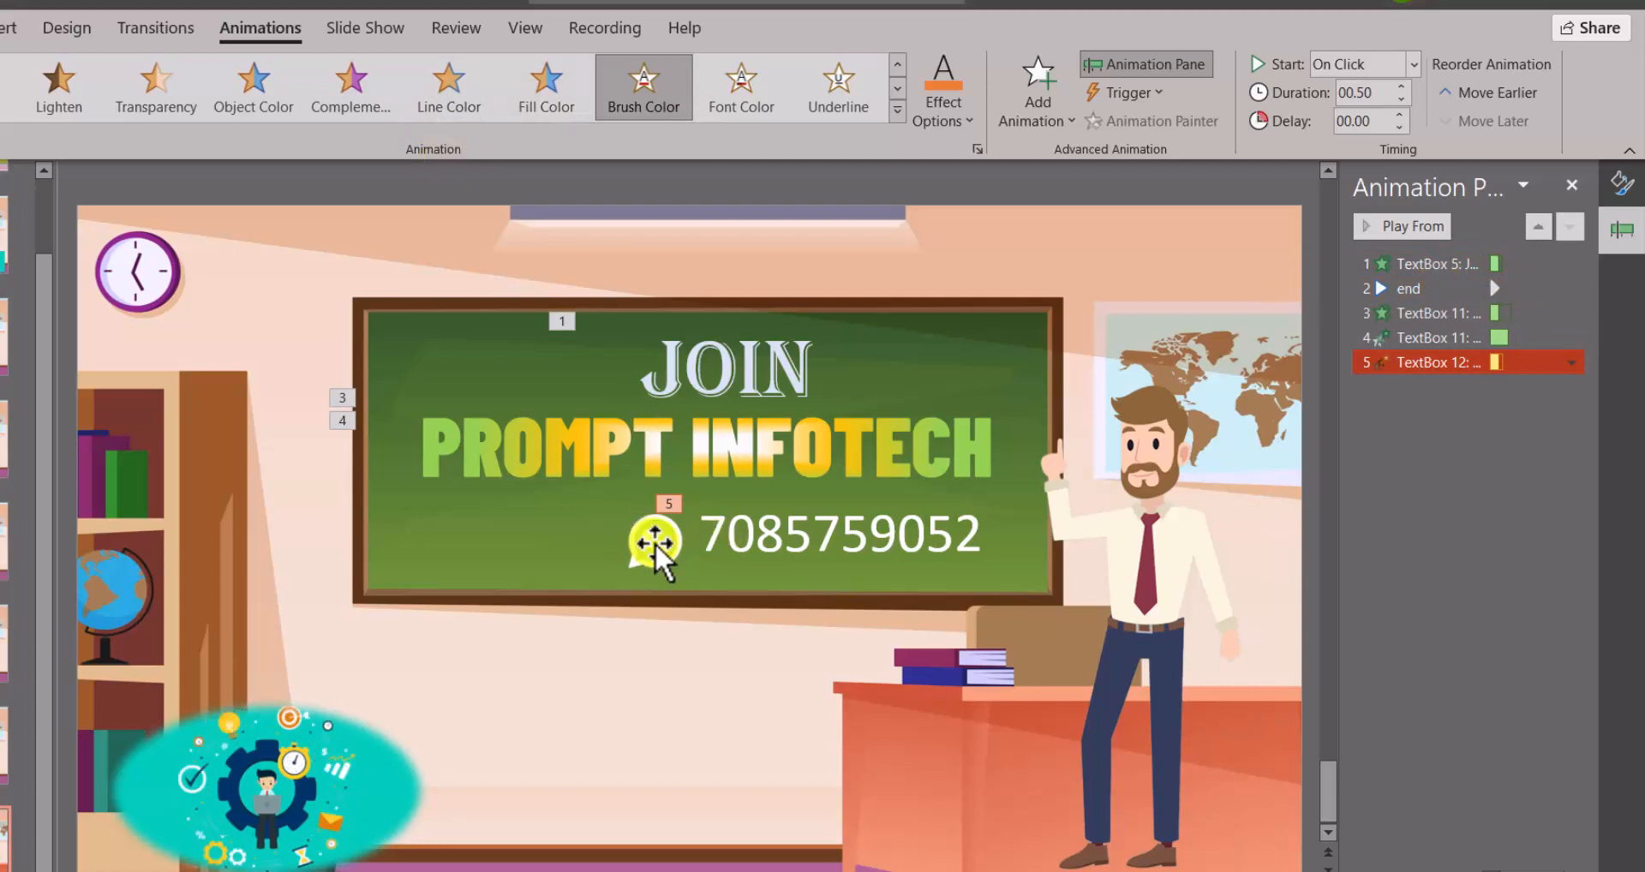
pyautogui.click(1428, 265)
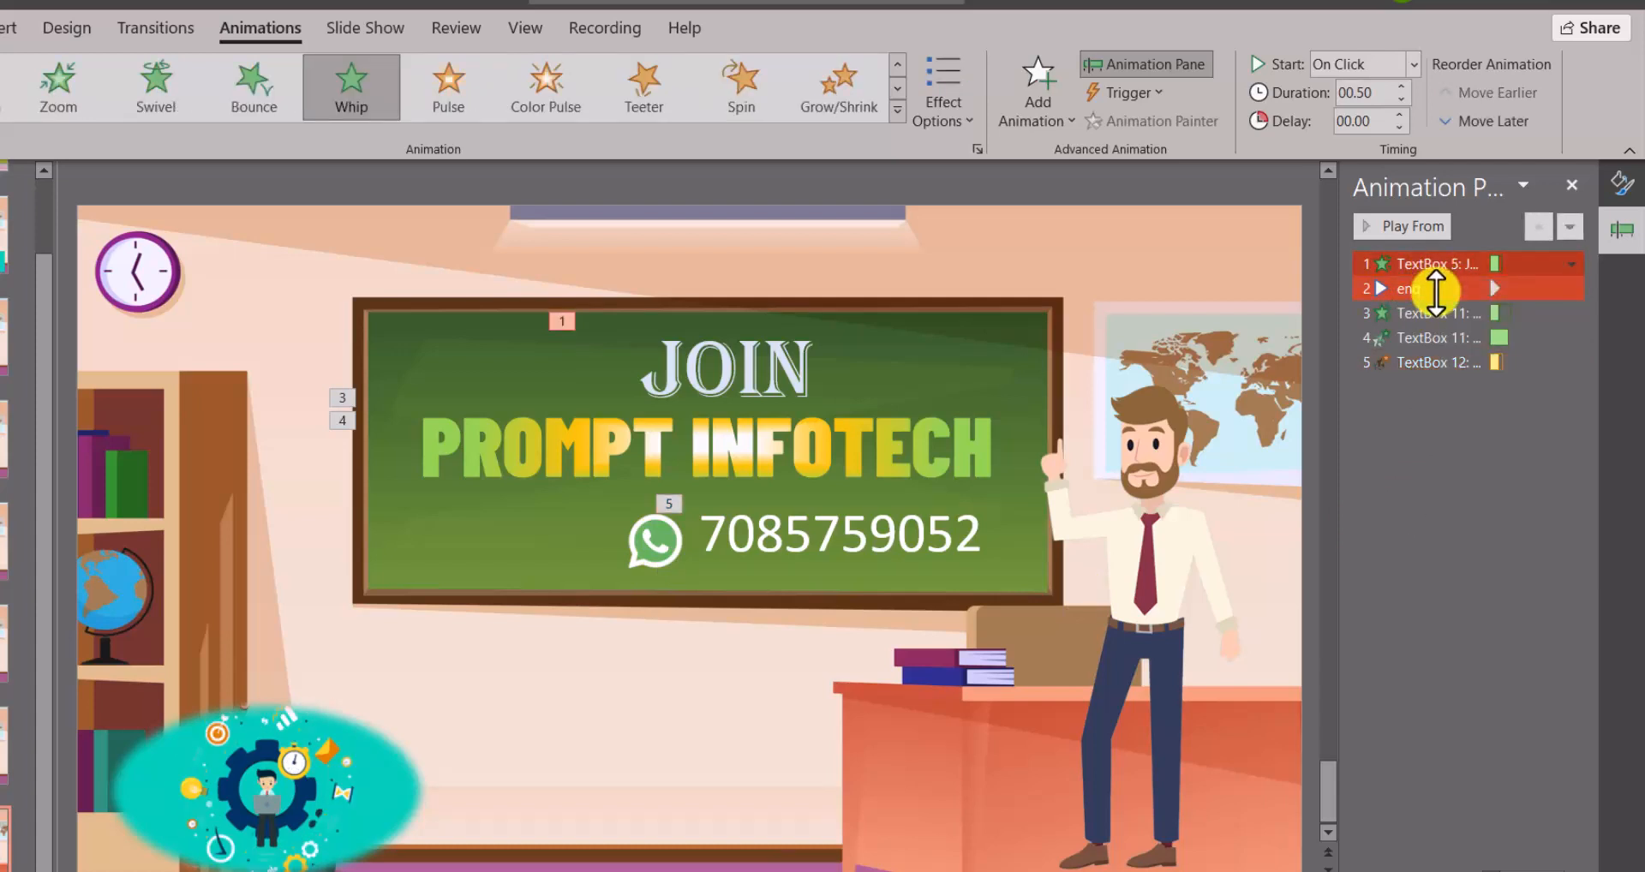
pyautogui.click(1433, 288)
pyautogui.click(1570, 289)
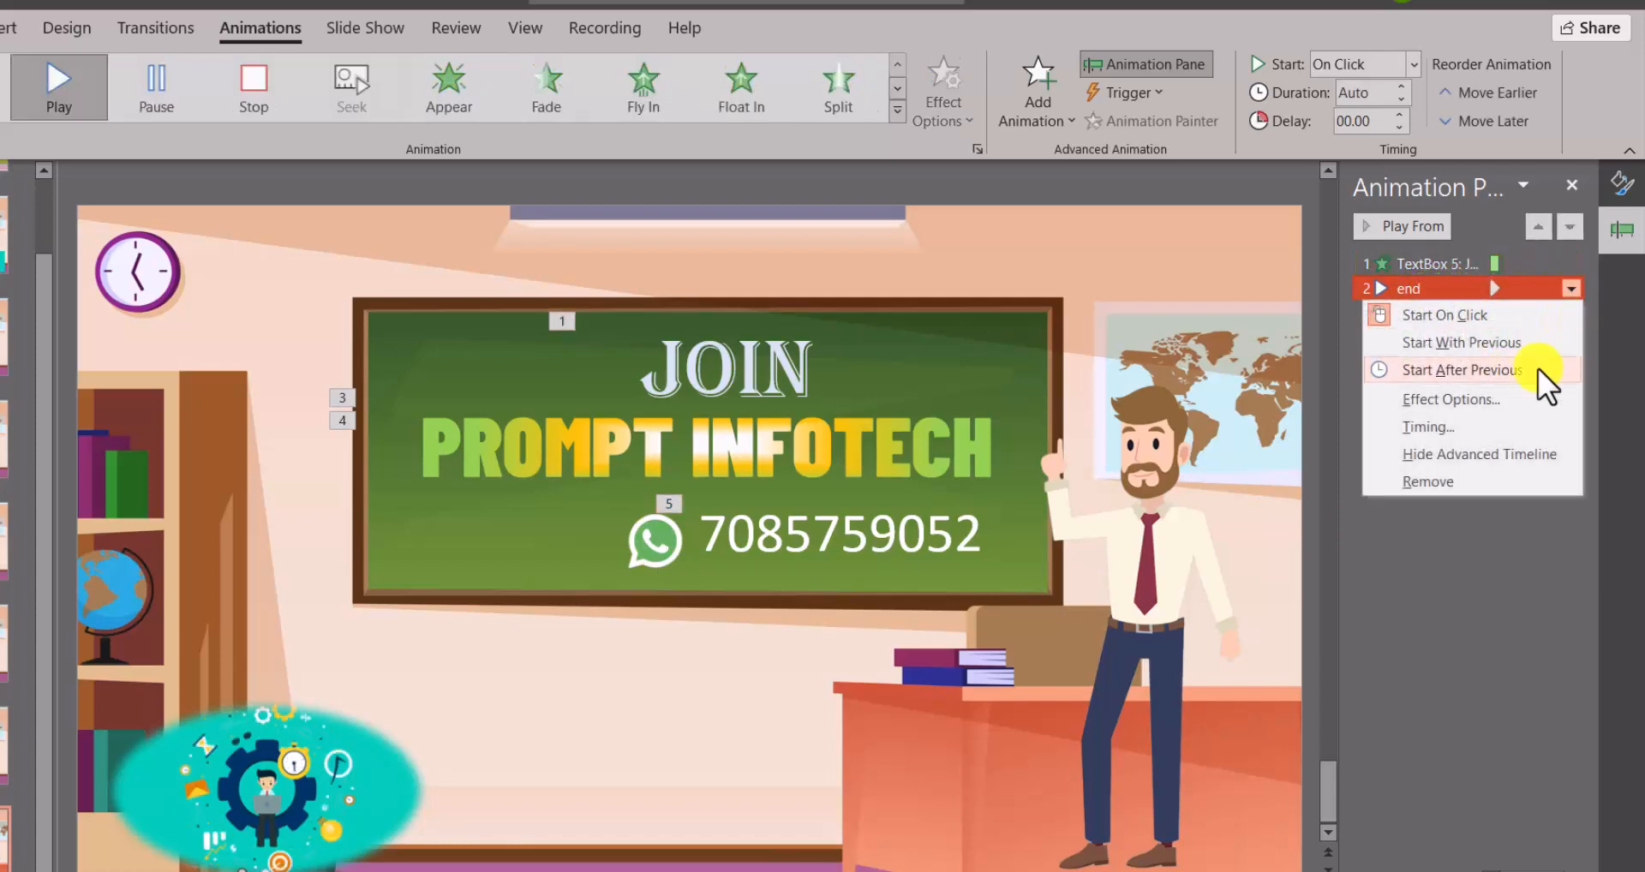
pyautogui.click(1502, 478)
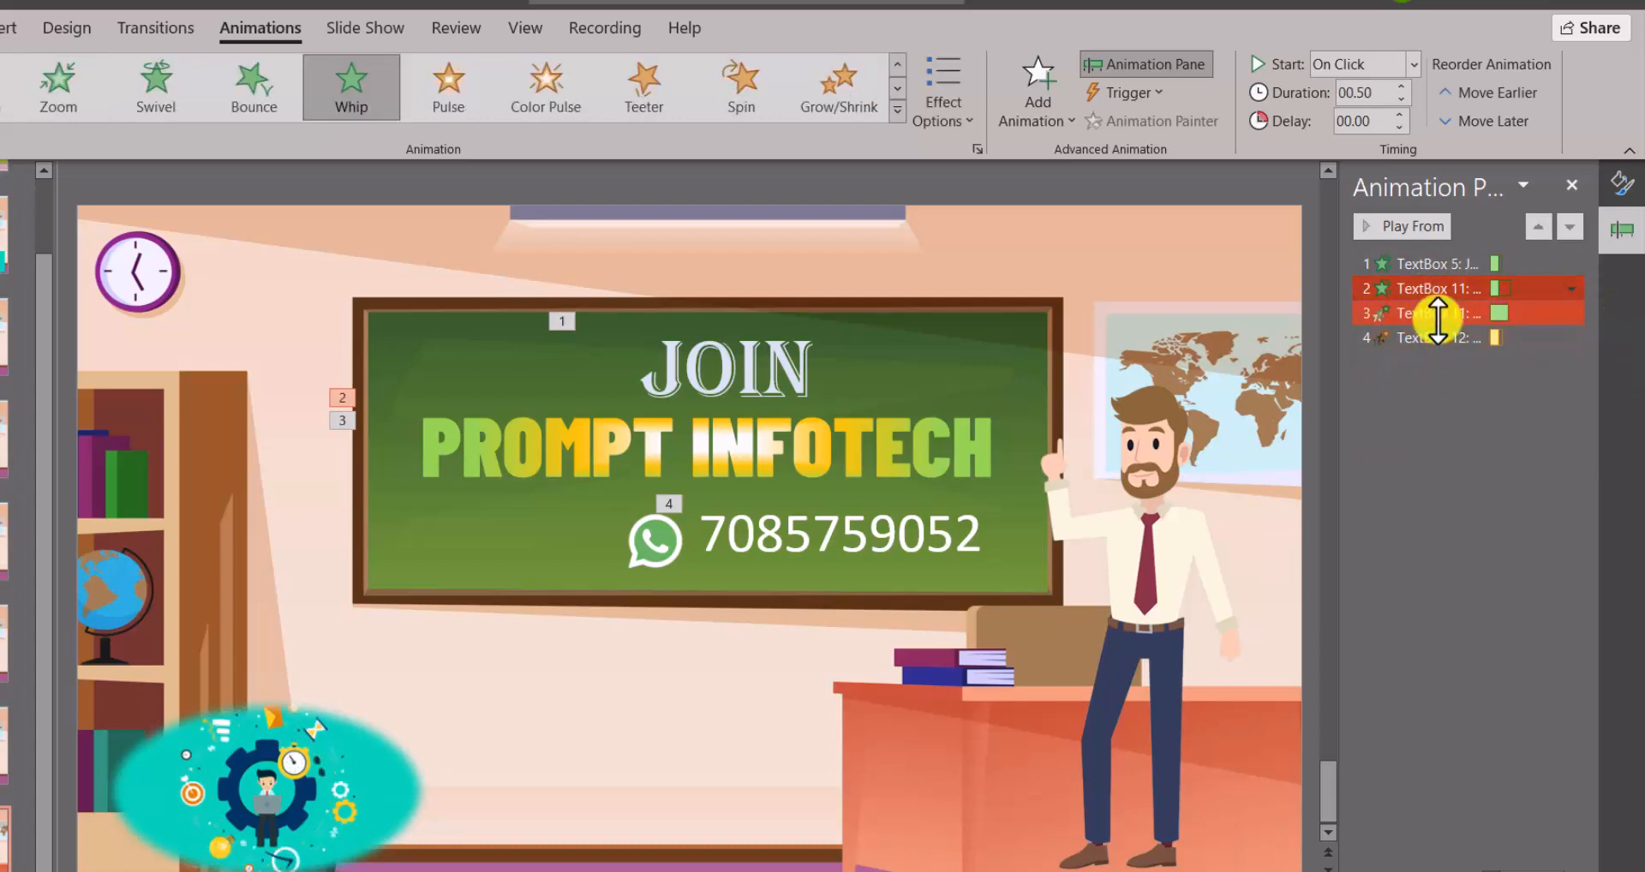
# Preview the slide's animations and remove the extra Whip entrance from the PROMPT INFOTECH text
pyautogui.click(1439, 265)
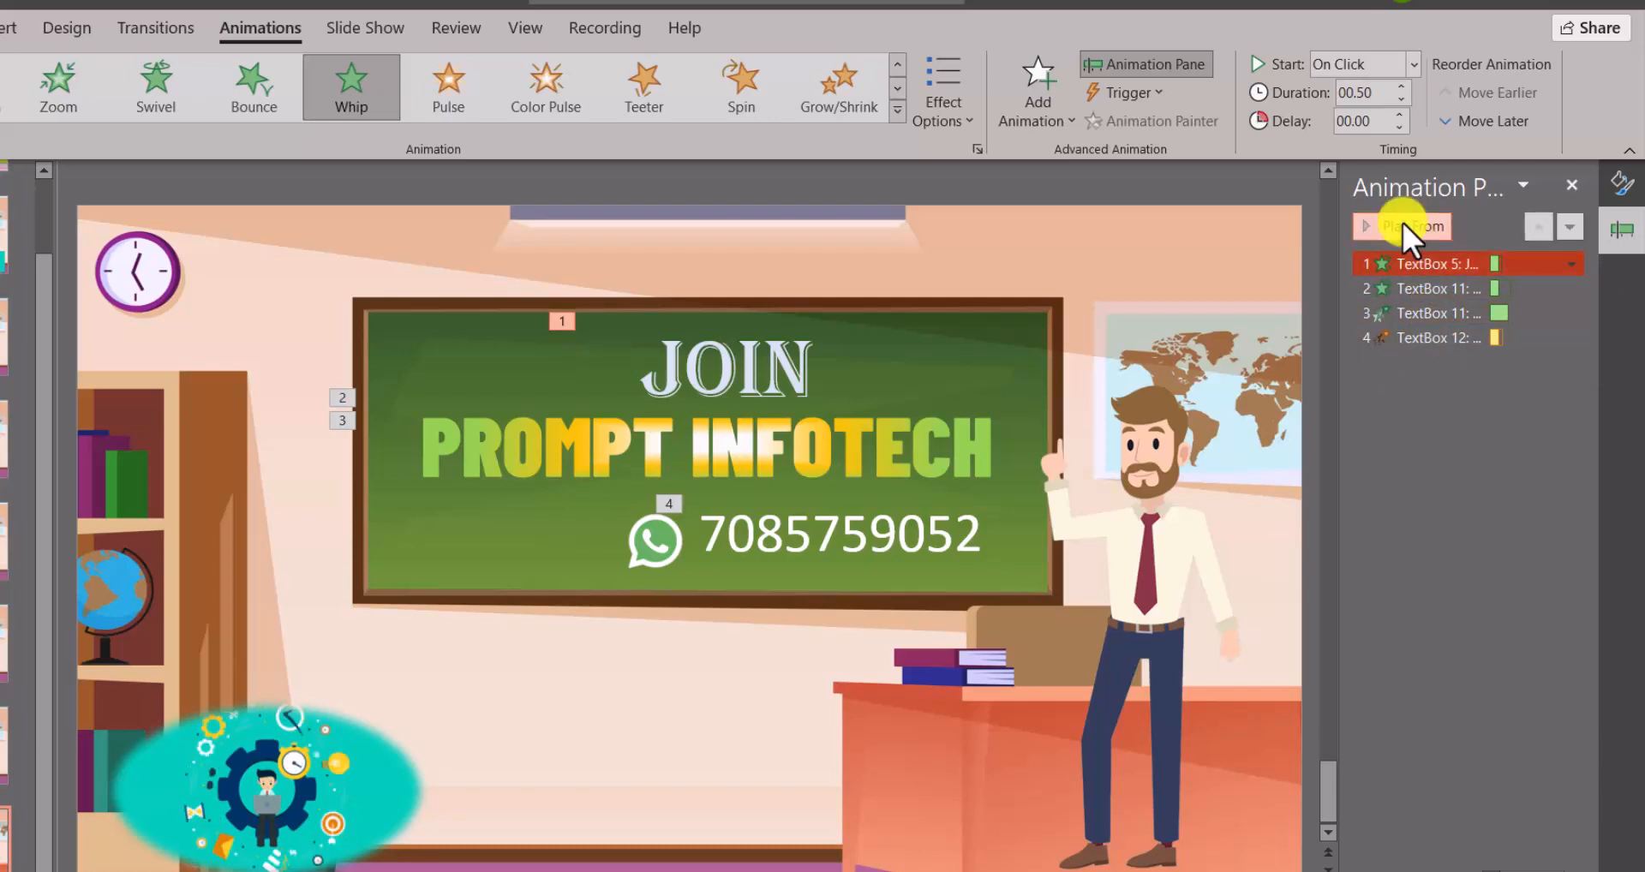
pyautogui.click(1401, 224)
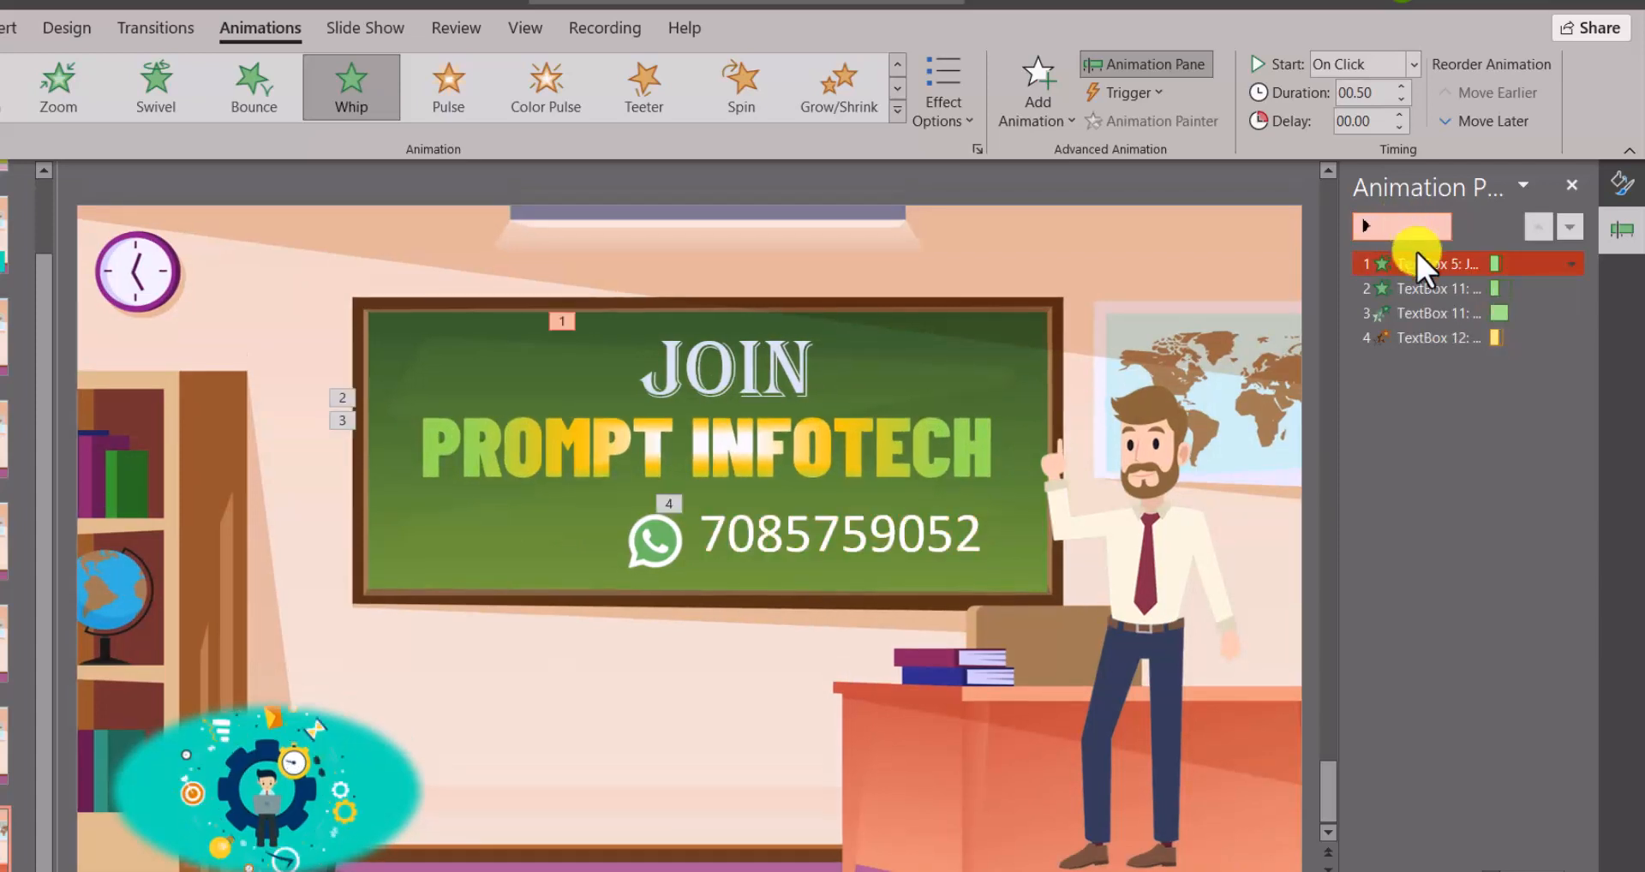
pyautogui.keyDown('shift'); pyautogui.click(1443, 288); pyautogui.keyUp('shift')
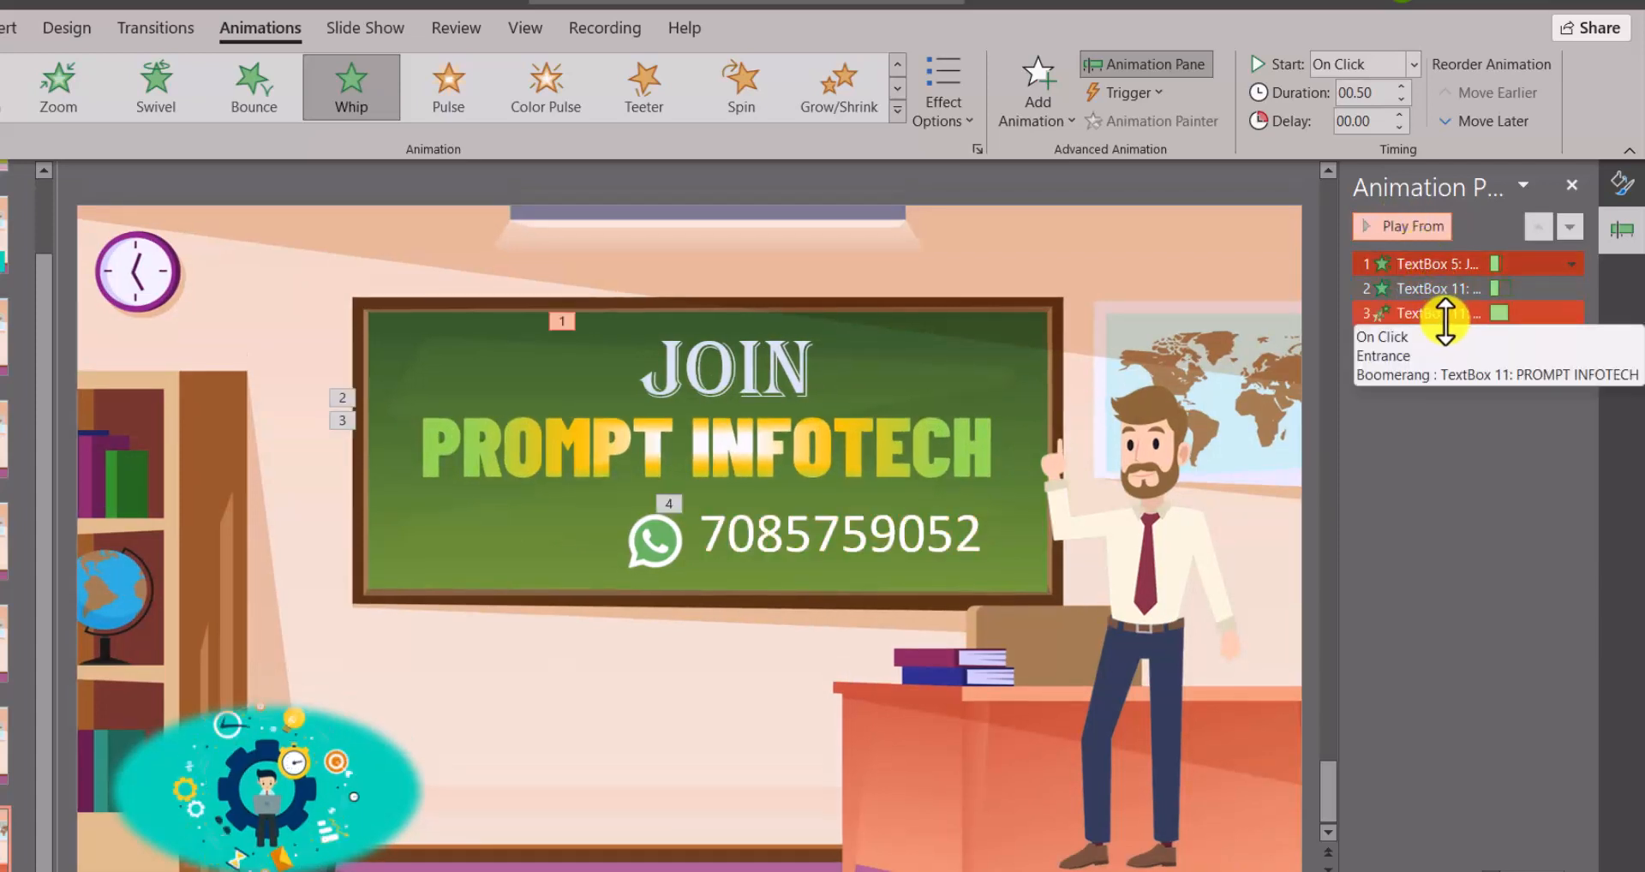
pyautogui.click(1458, 312)
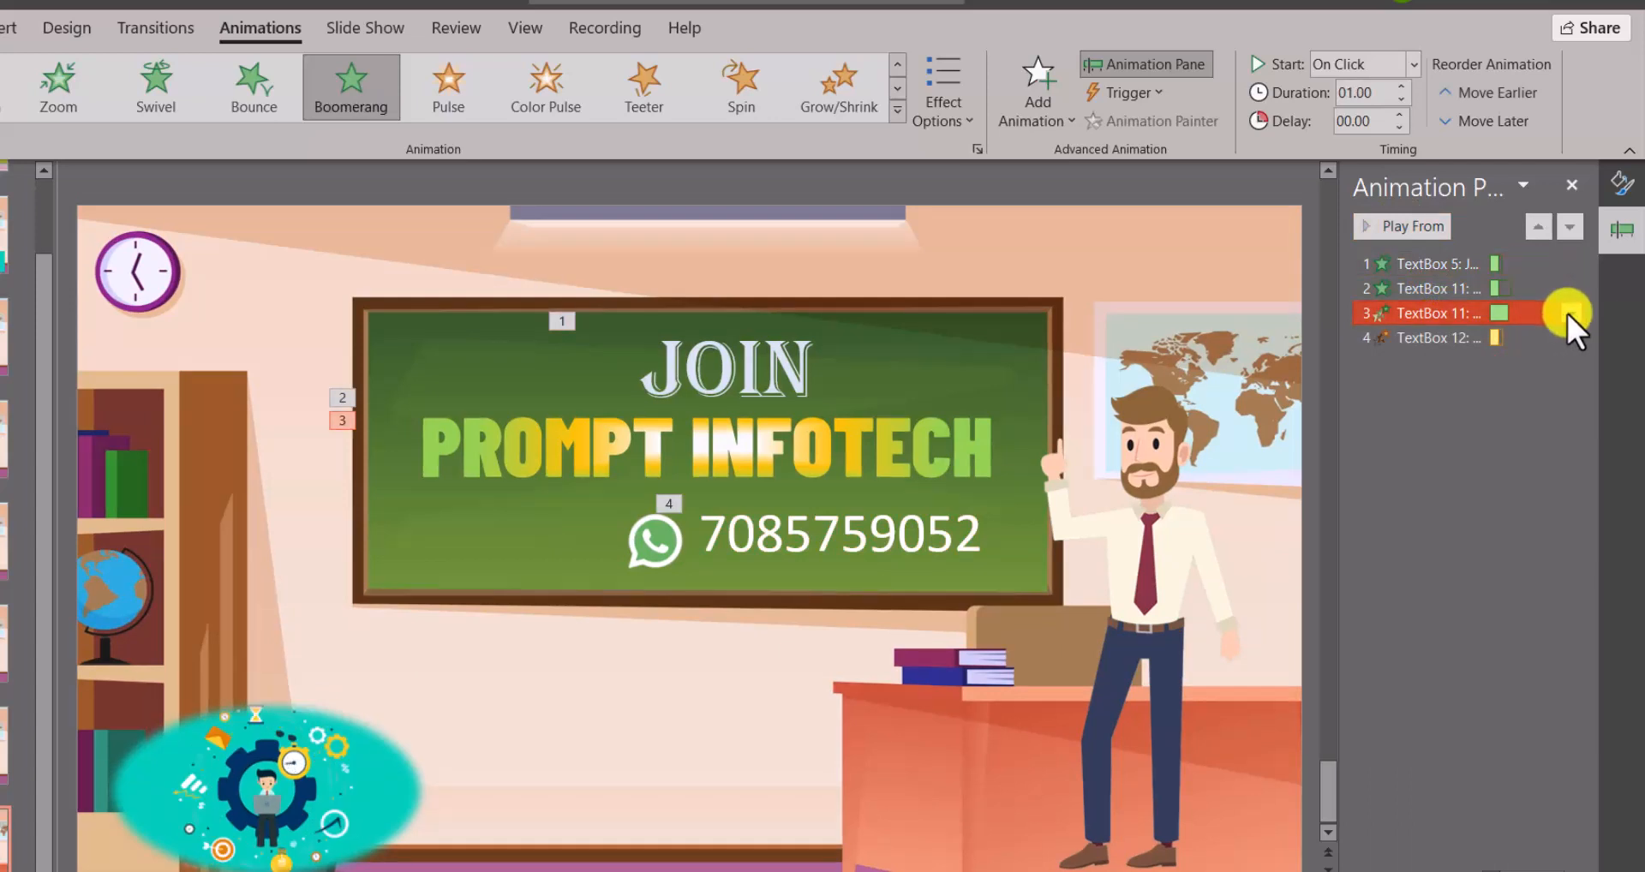
pyautogui.click(1571, 293)
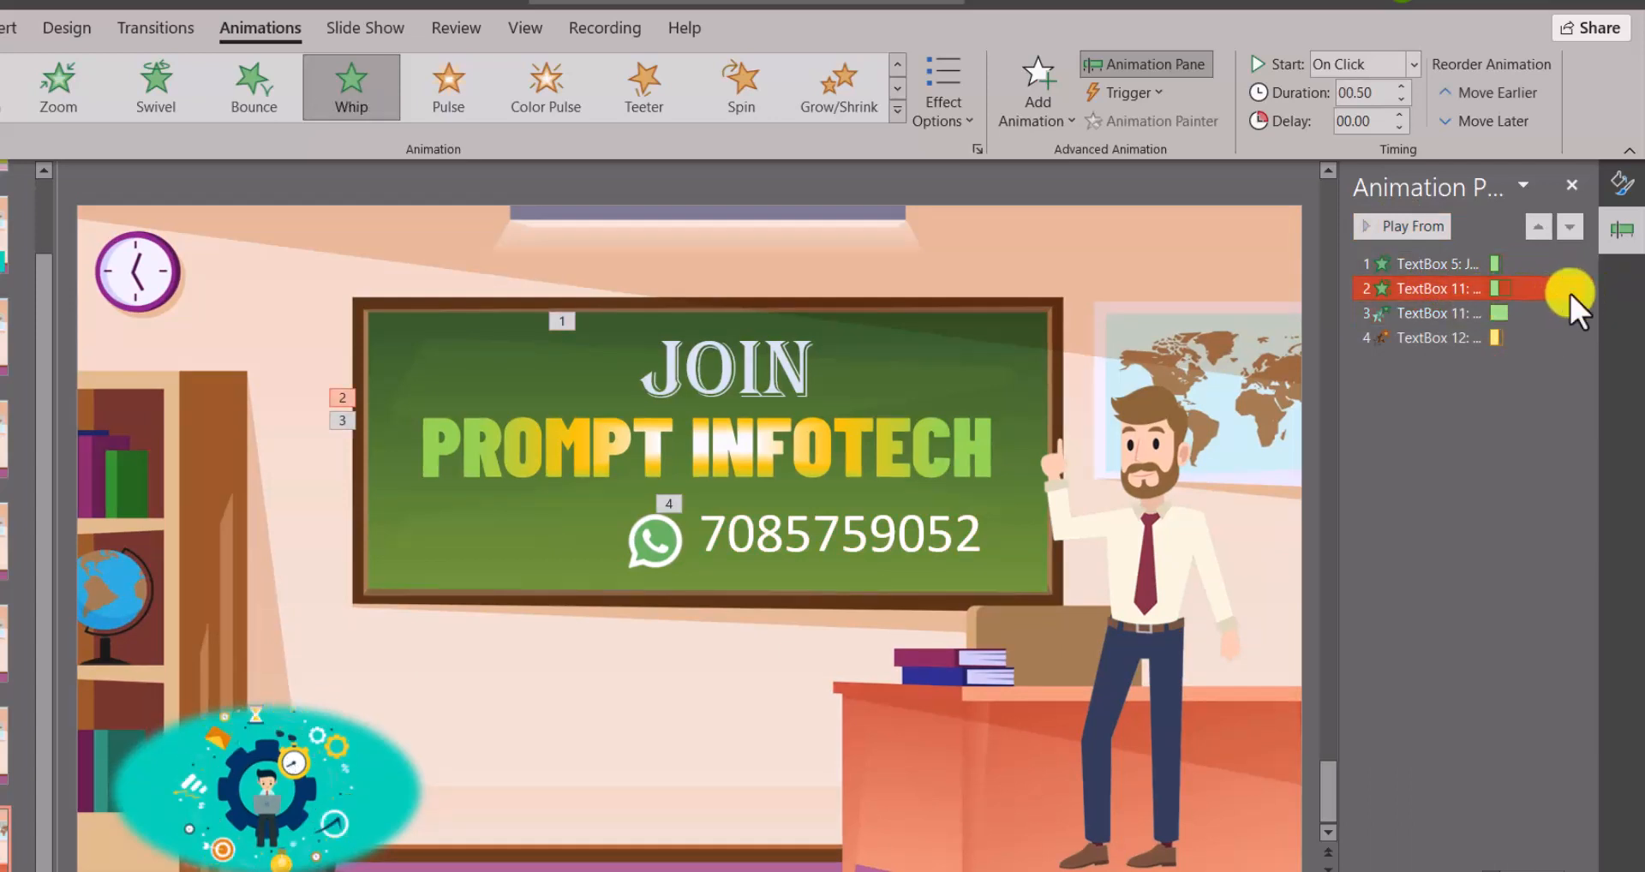
pyautogui.click(1571, 292)
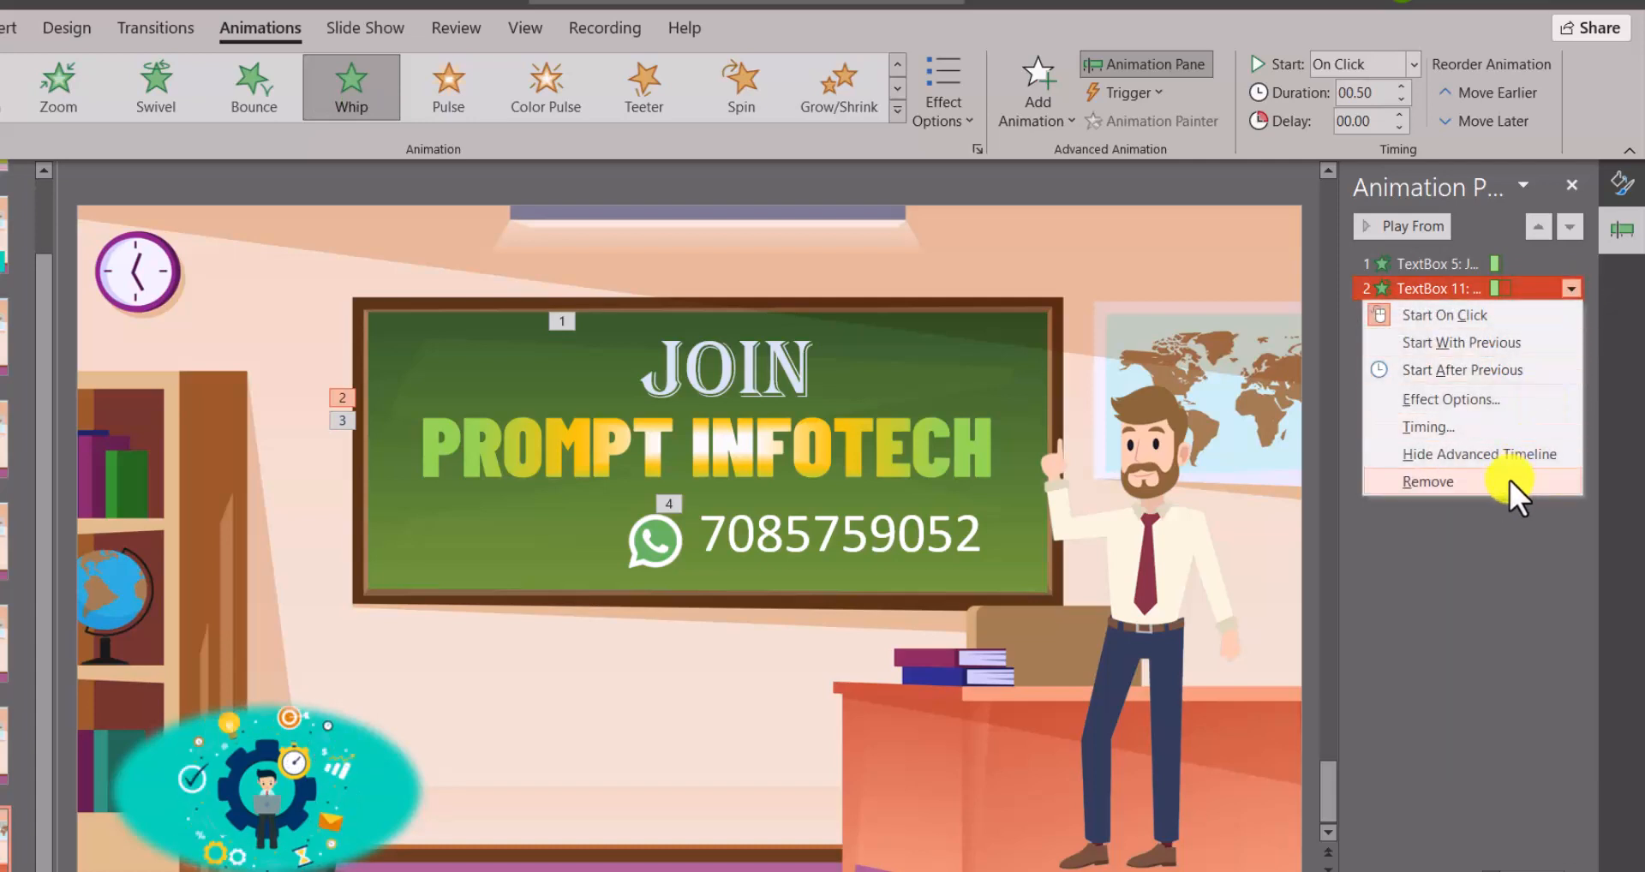
pyautogui.click(1427, 481)
# Preview the shortened animation sequence and make the PROMPT INFOTECH Boomerang entrance start After Previous
pyautogui.click(1449, 262)
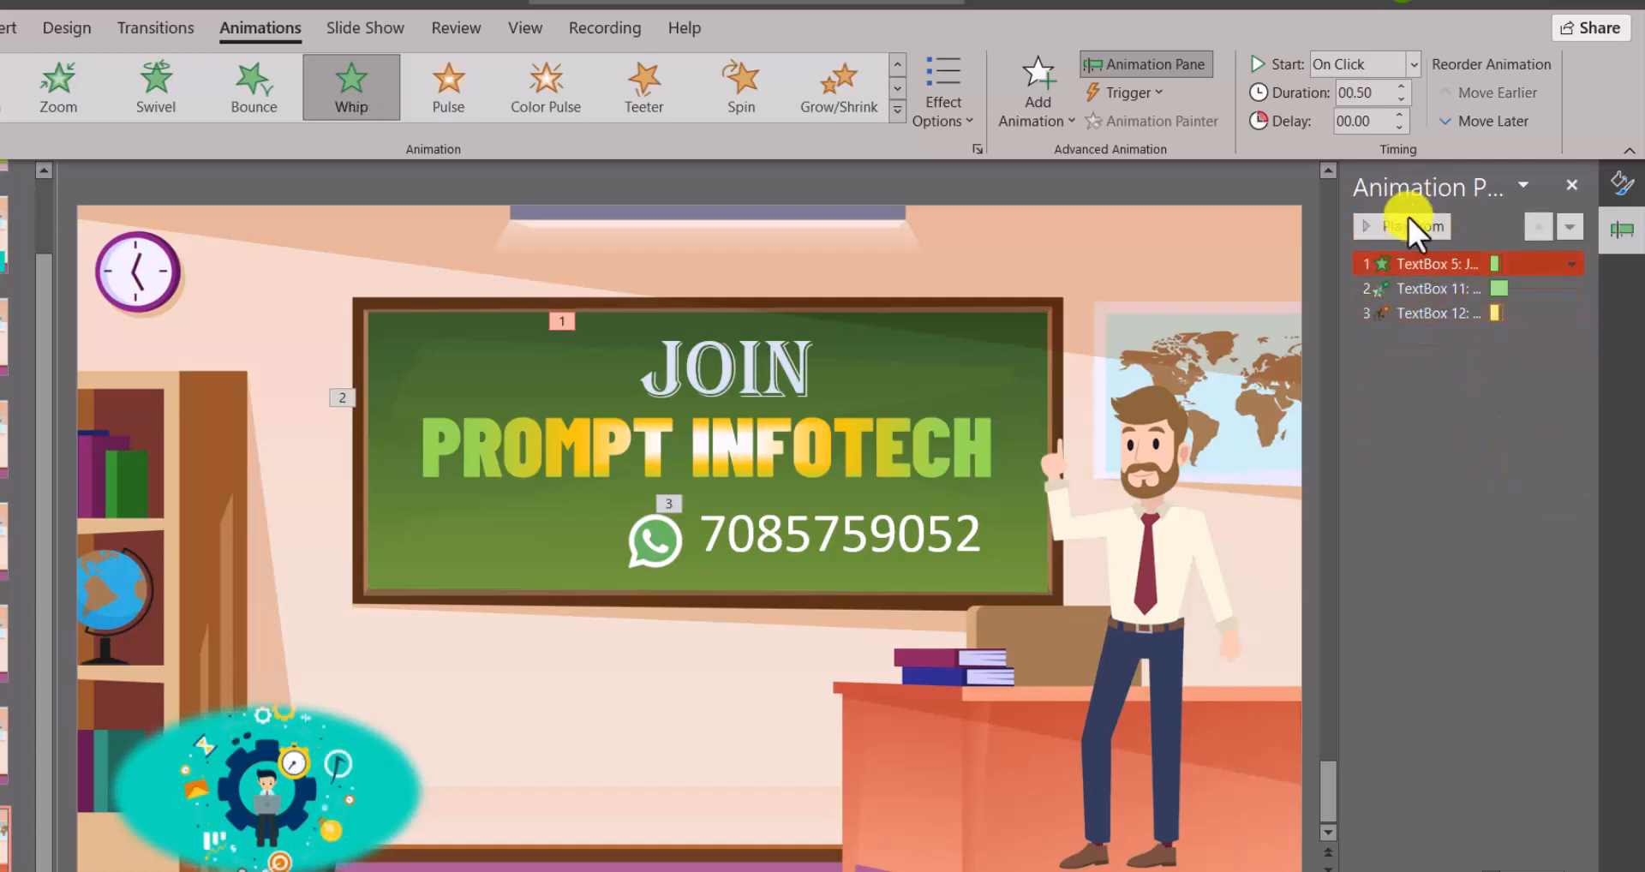
pyautogui.click(1410, 226)
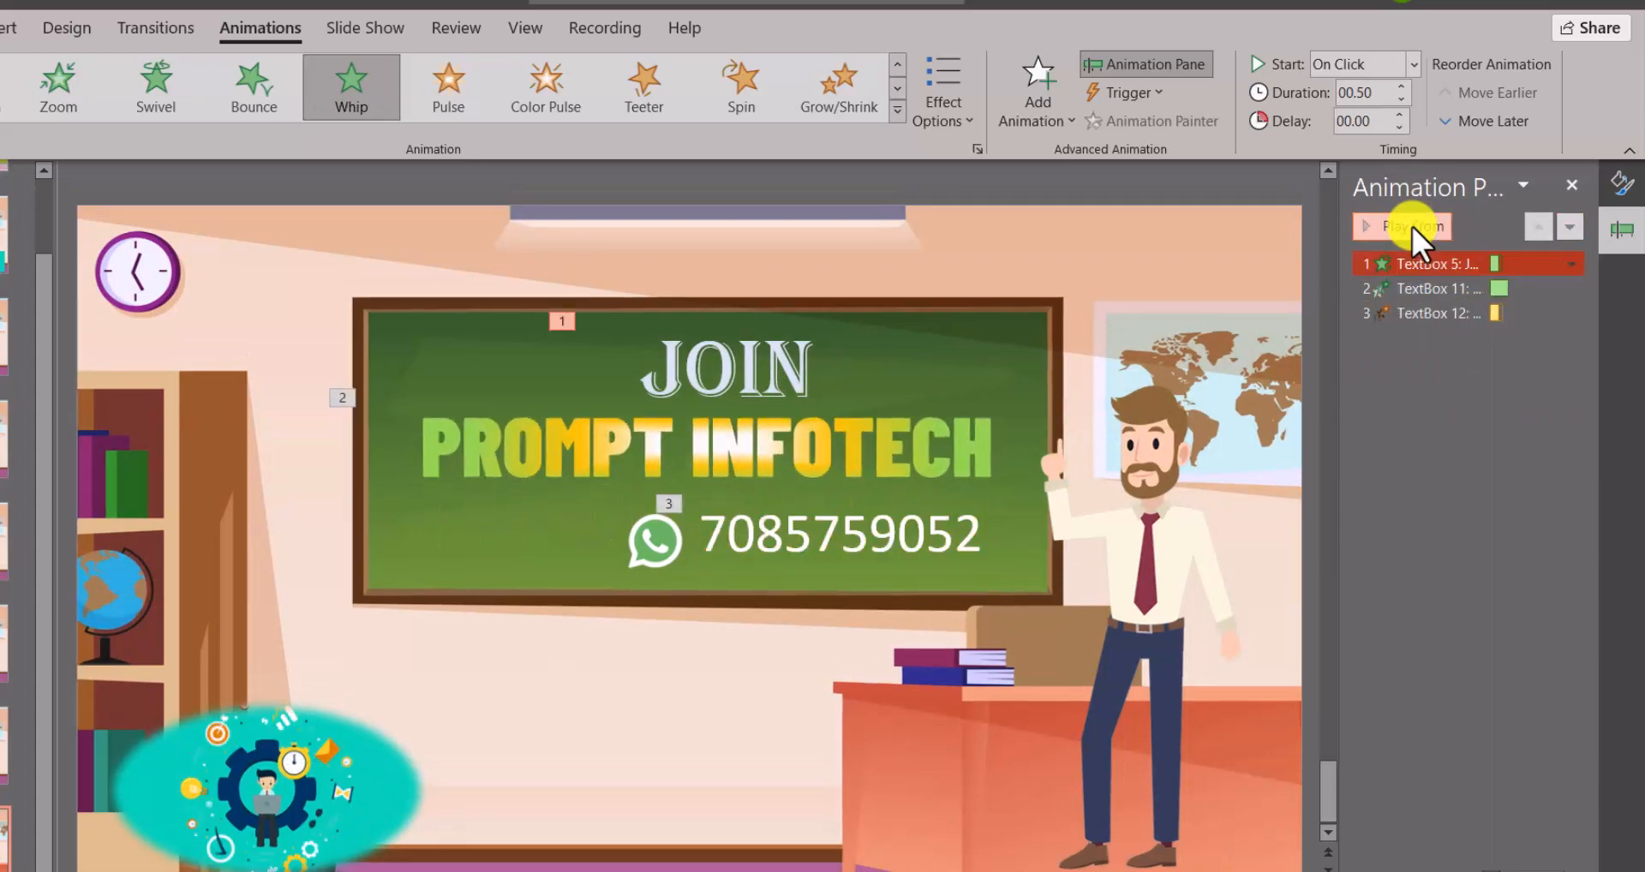
pyautogui.keyDown('shift'); pyautogui.click(1465, 289); pyautogui.keyUp('shift')
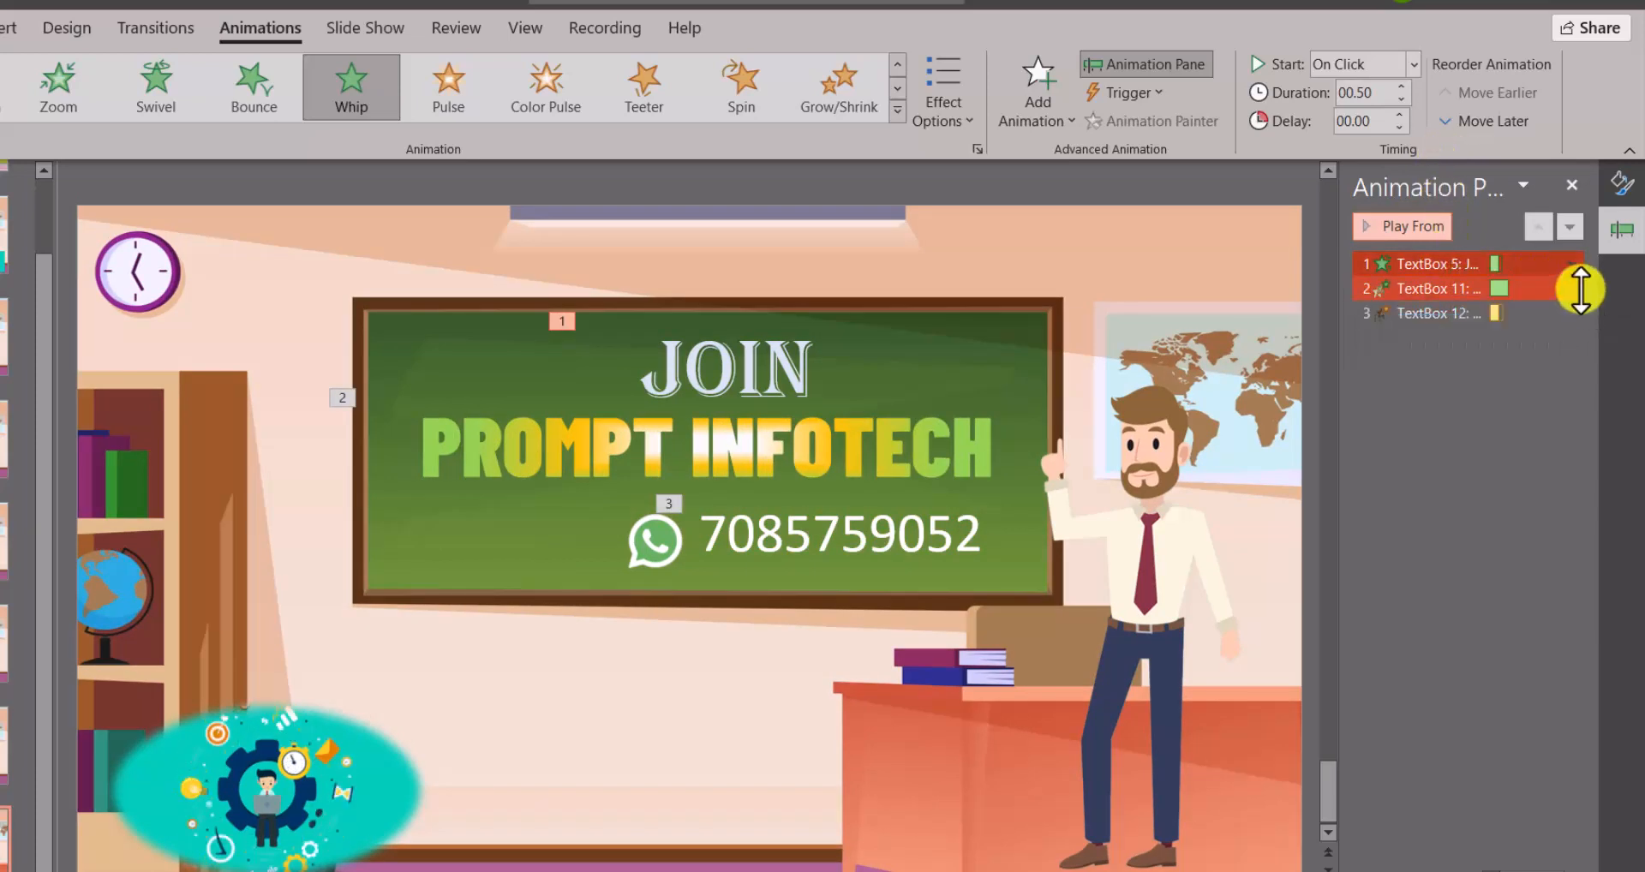
pyautogui.click(1470, 287)
pyautogui.click(1409, 65)
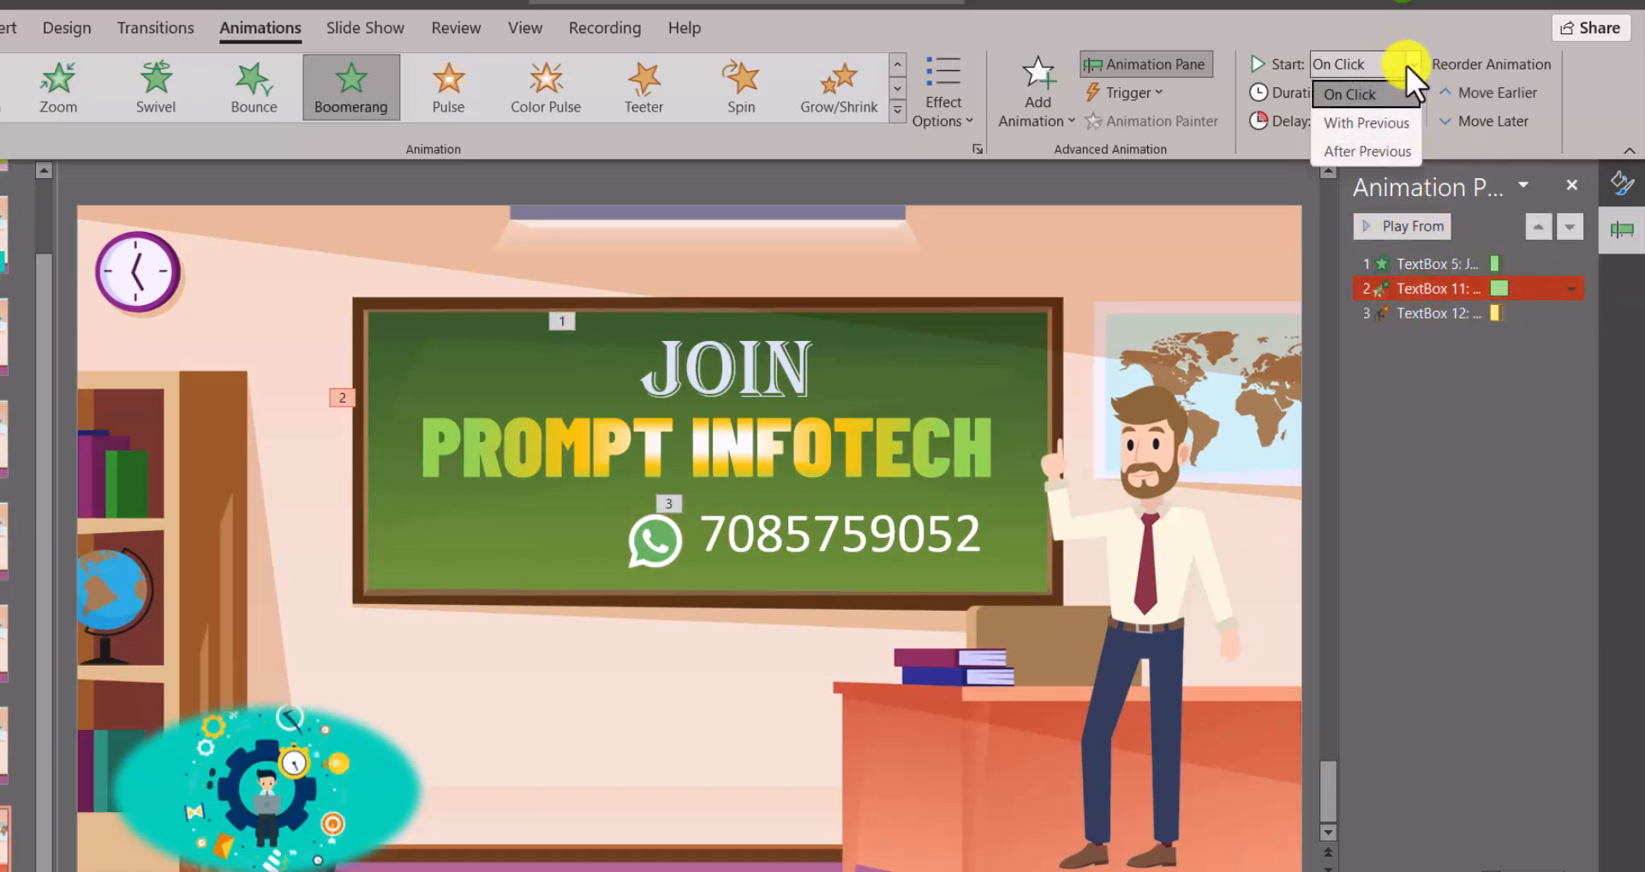
pyautogui.click(1393, 149)
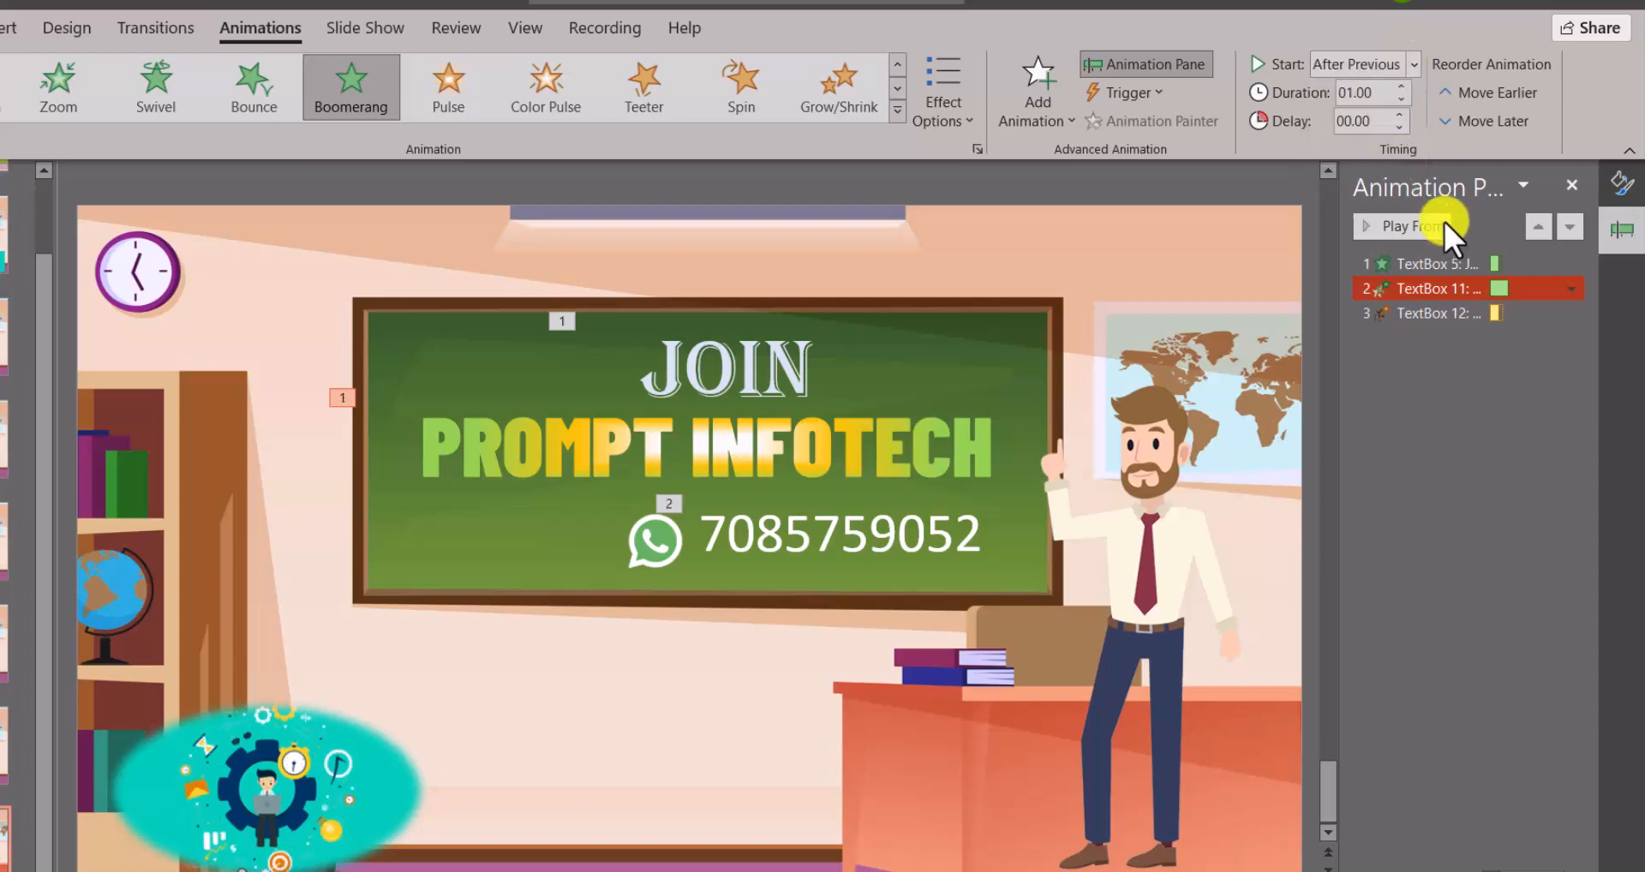
# Make the phone number's Brush Color emphasis start After Previous
pyautogui.keyDown('shift'); pyautogui.click(1441, 317); pyautogui.keyUp('shift')
pyautogui.click(1441, 318)
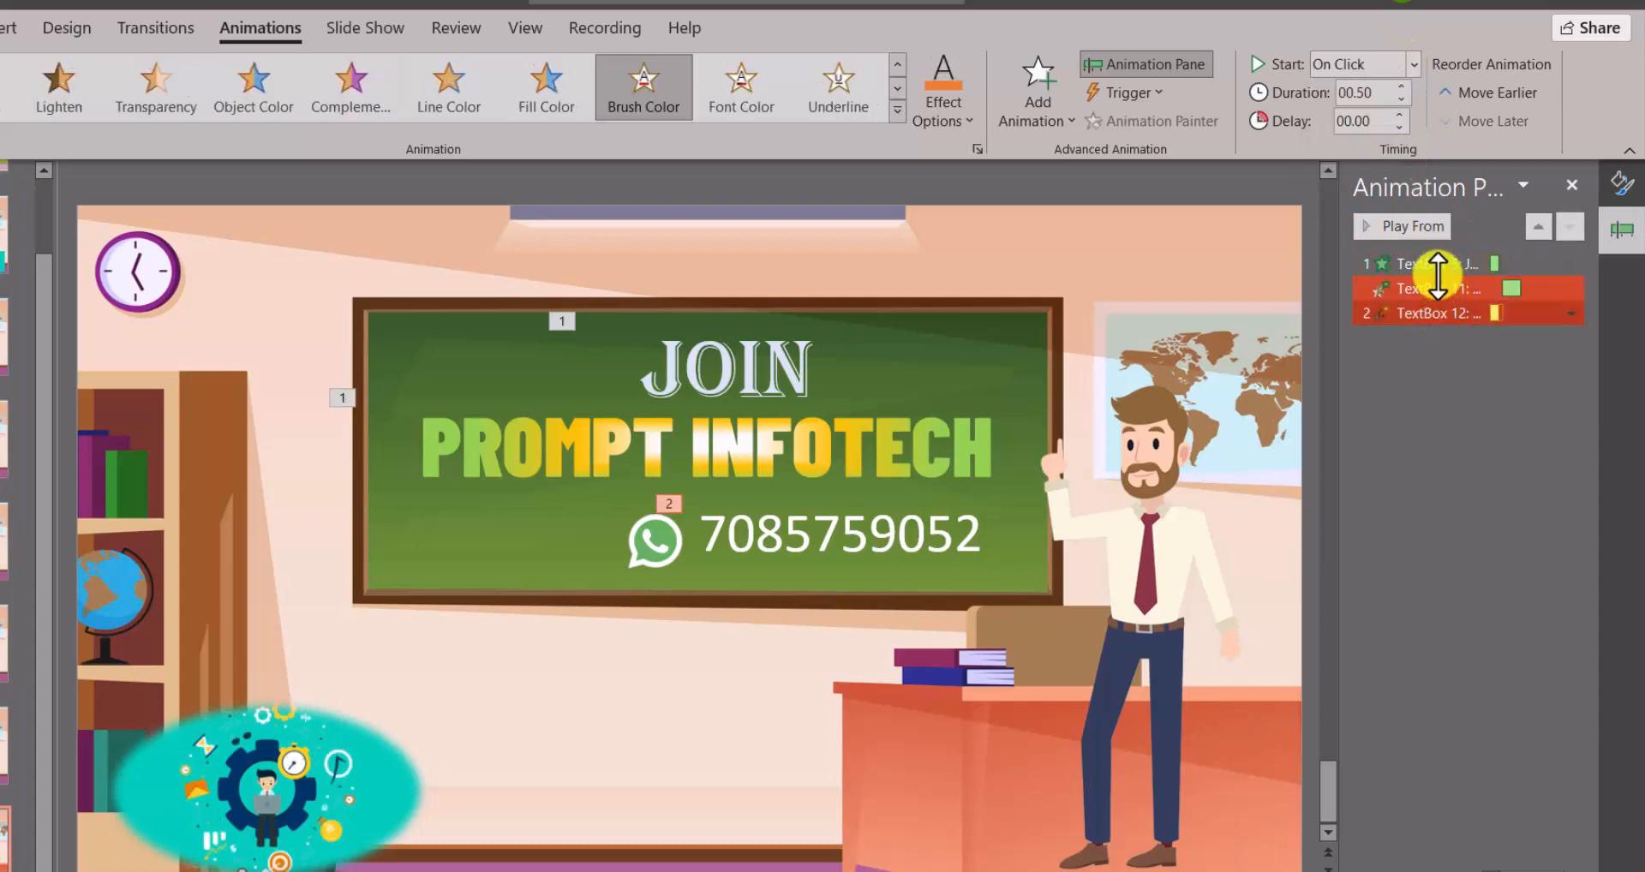
pyautogui.click(1410, 67)
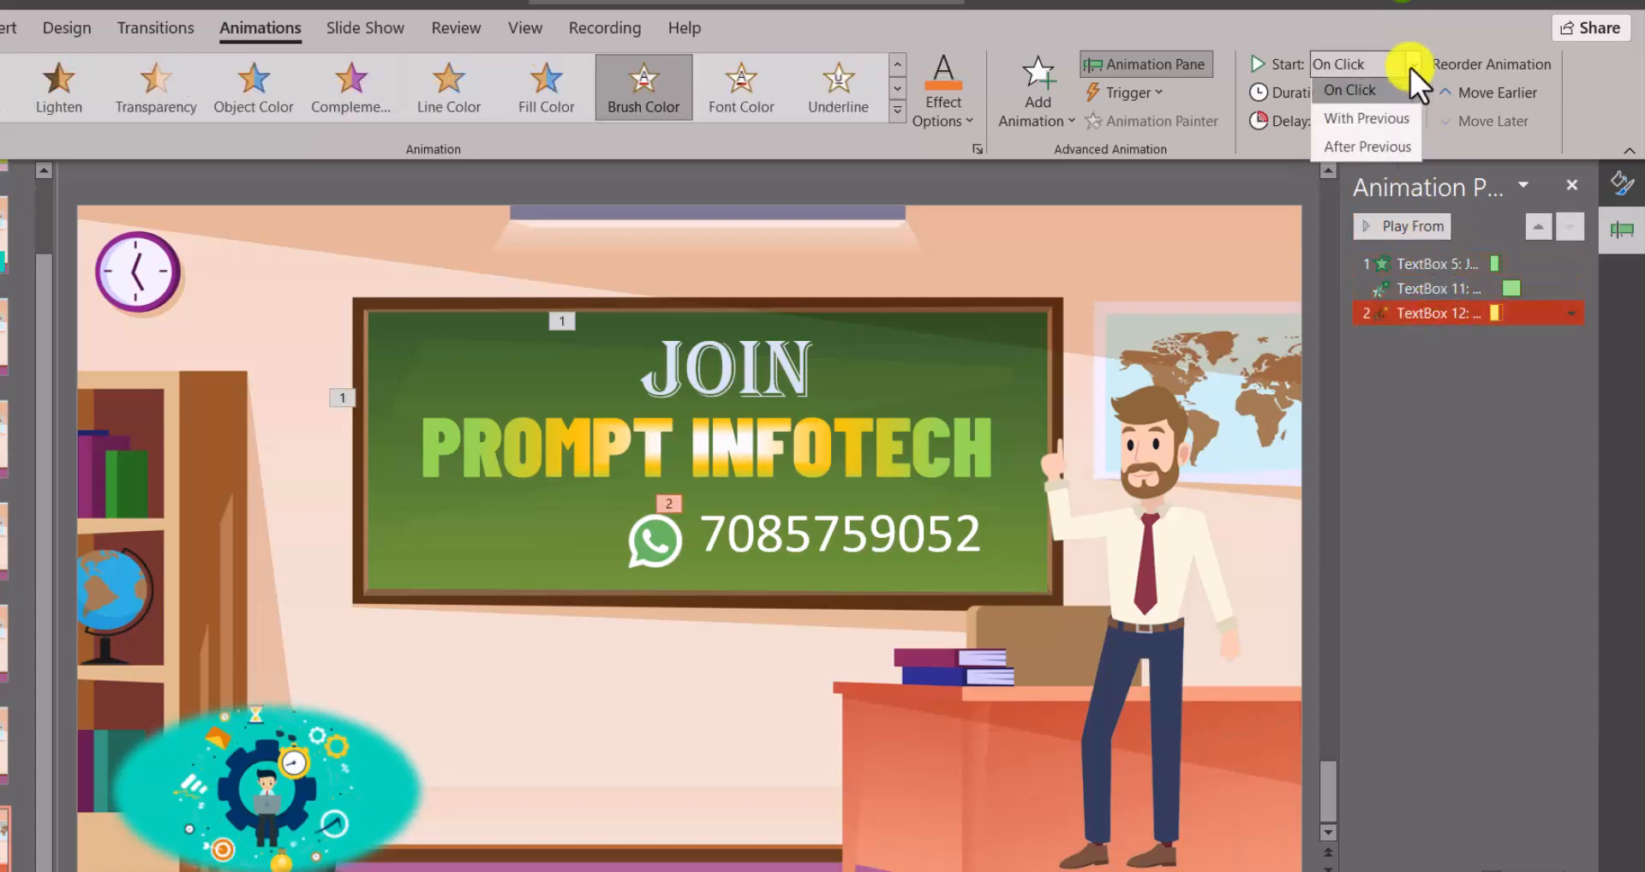
pyautogui.click(1391, 152)
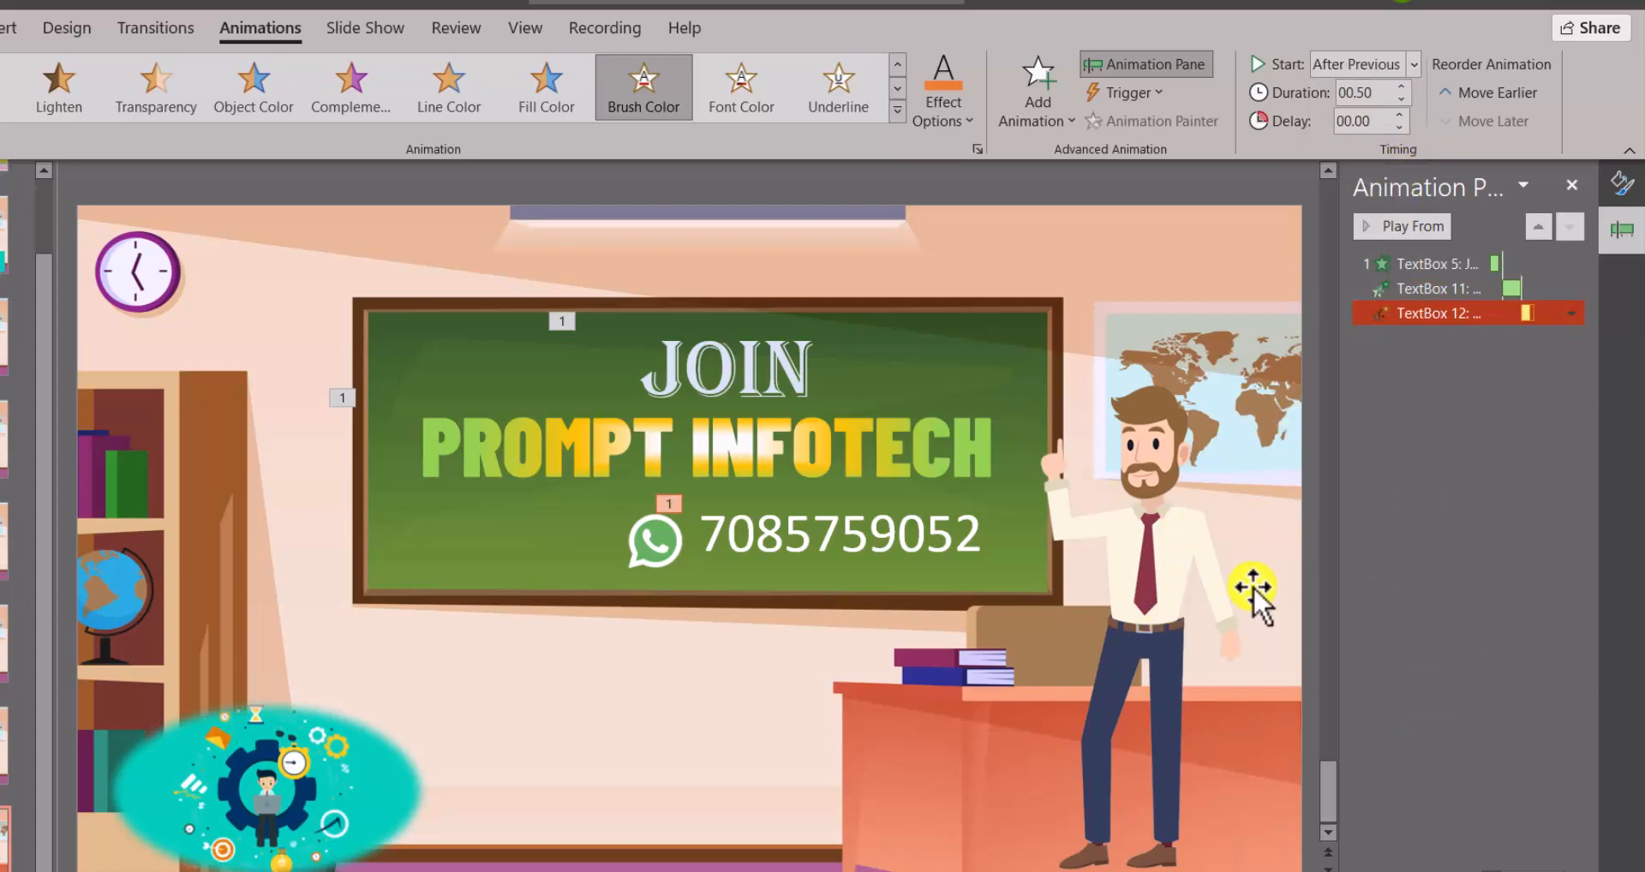
# Give the WhatsApp icon a Swivel entrance and increase its duration
pyautogui.click(641, 543)
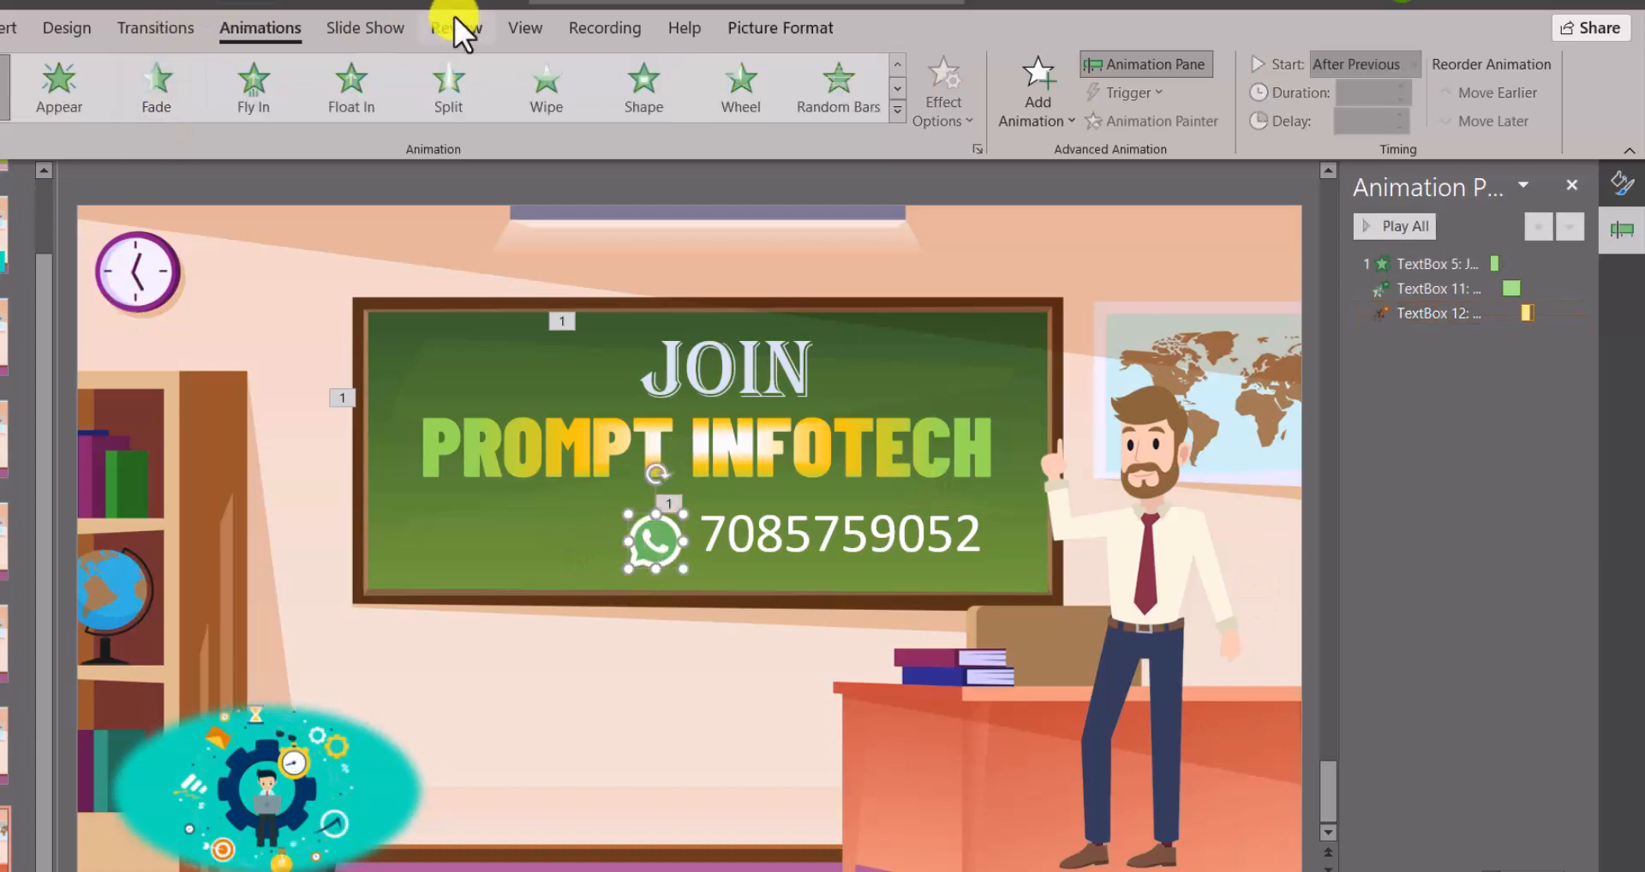
pyautogui.click(889, 94)
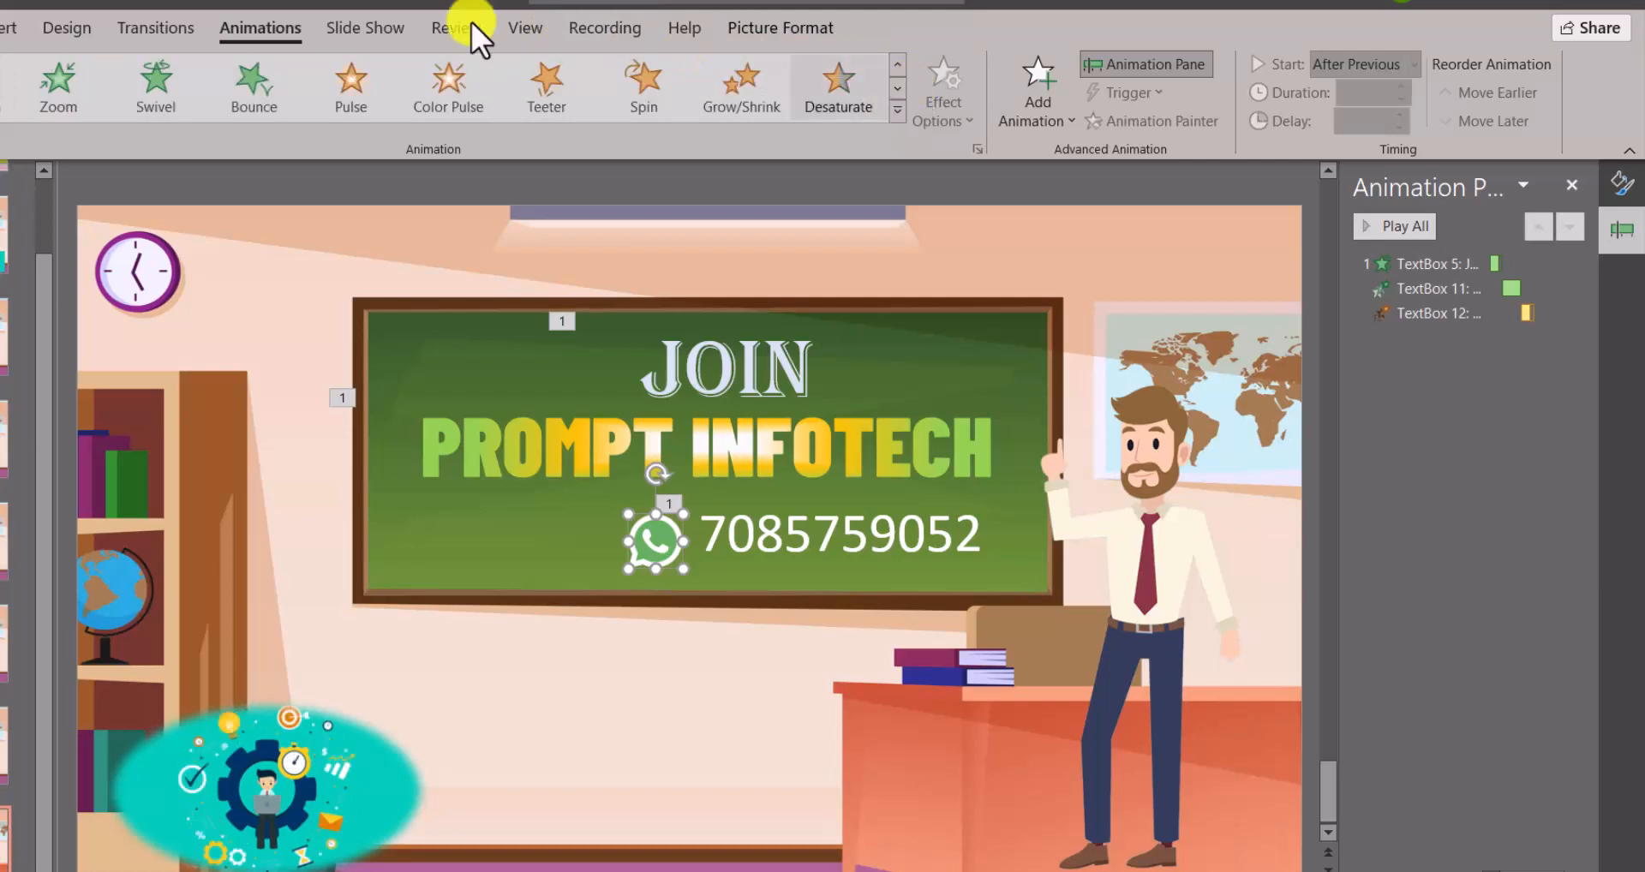
pyautogui.click(161, 100)
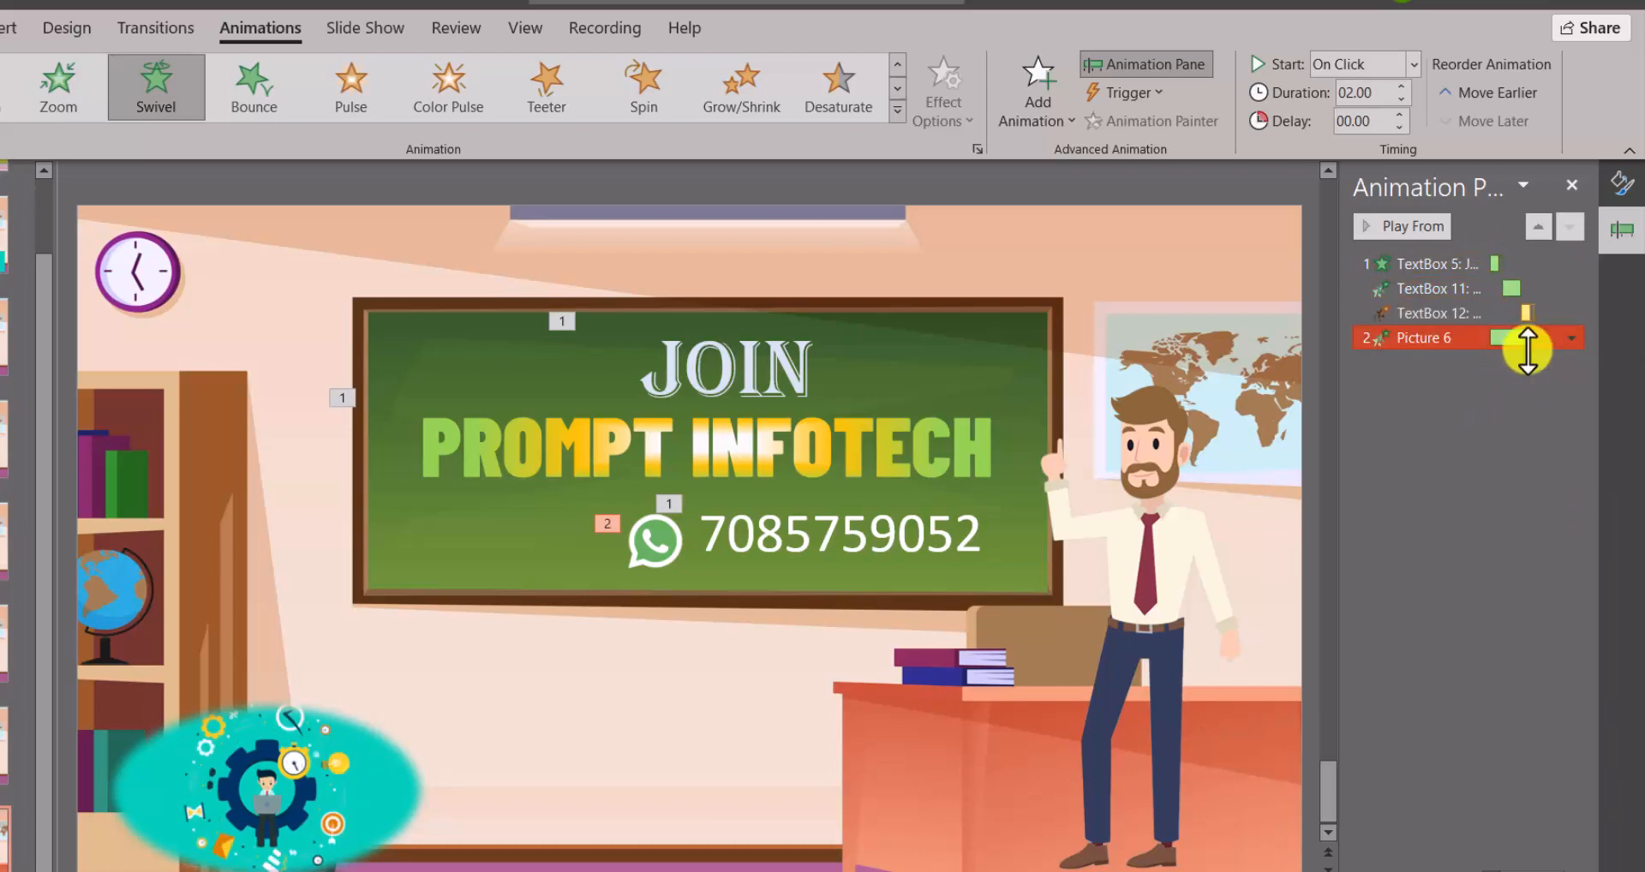
pyautogui.click(1406, 86)
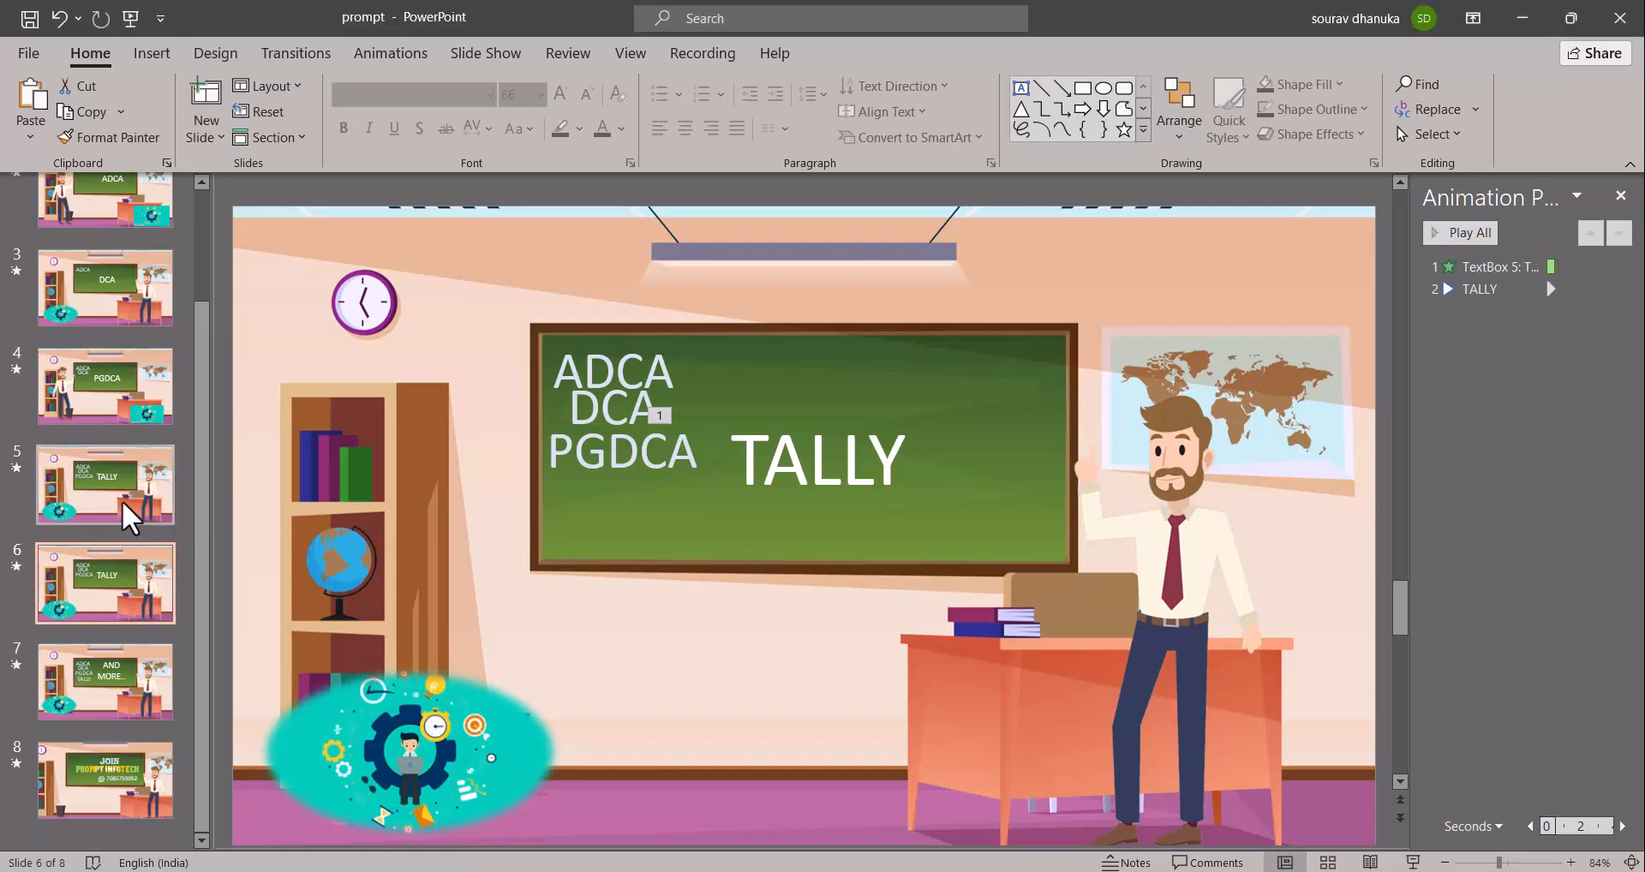
# Delete the duplicate TALLY slide and open the AND MORE.. slide
pyautogui.rightClick(128, 515)
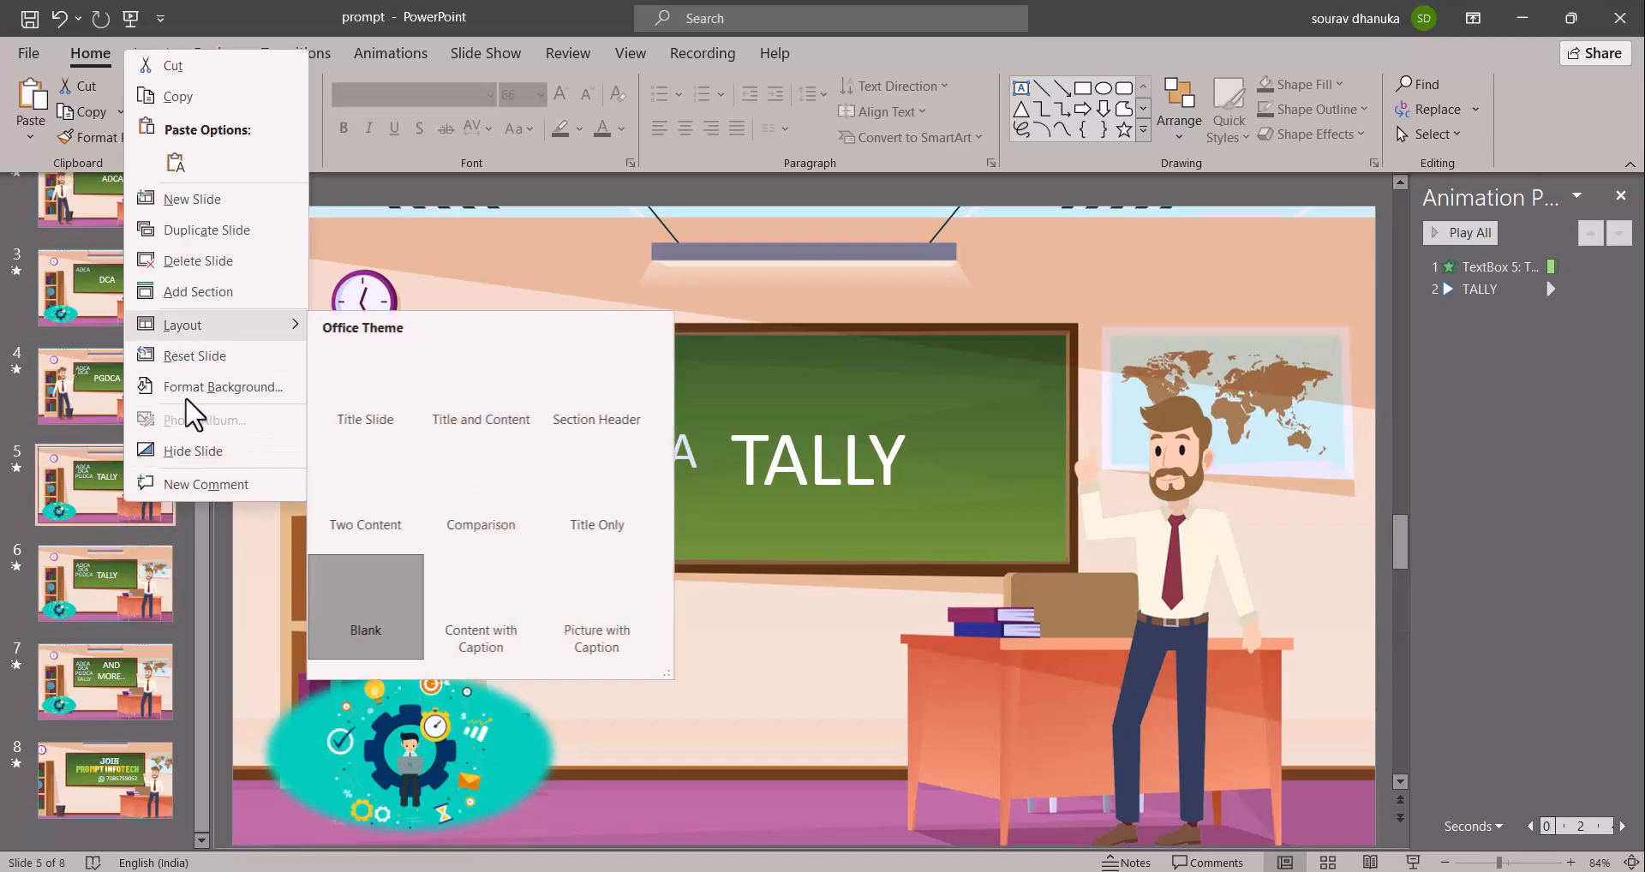
pyautogui.click(222, 259)
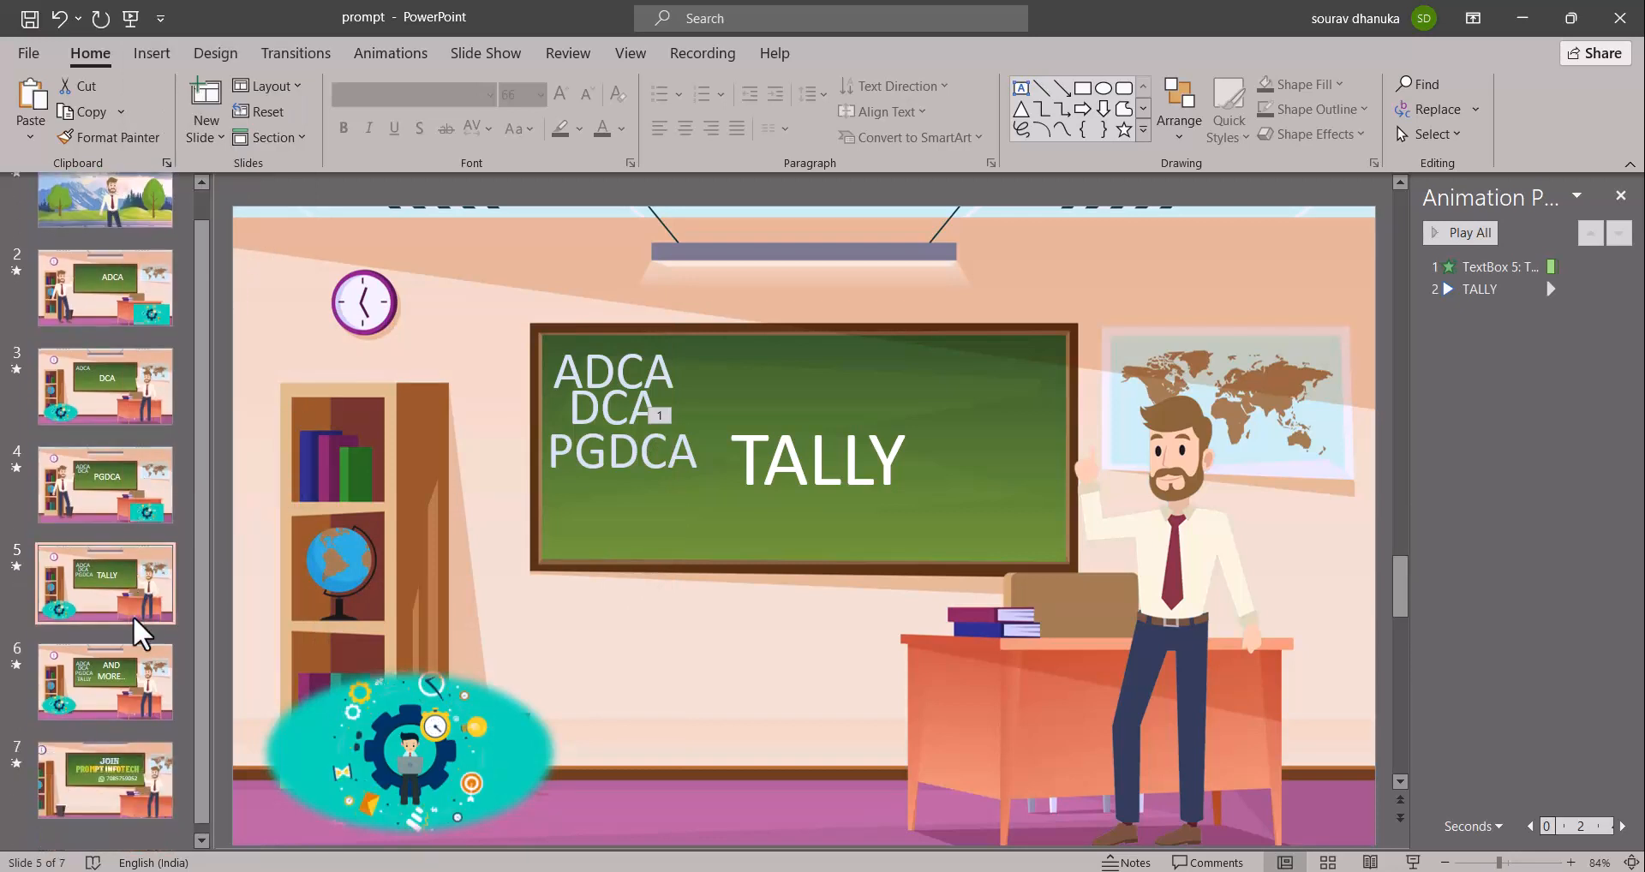
pyautogui.click(121, 685)
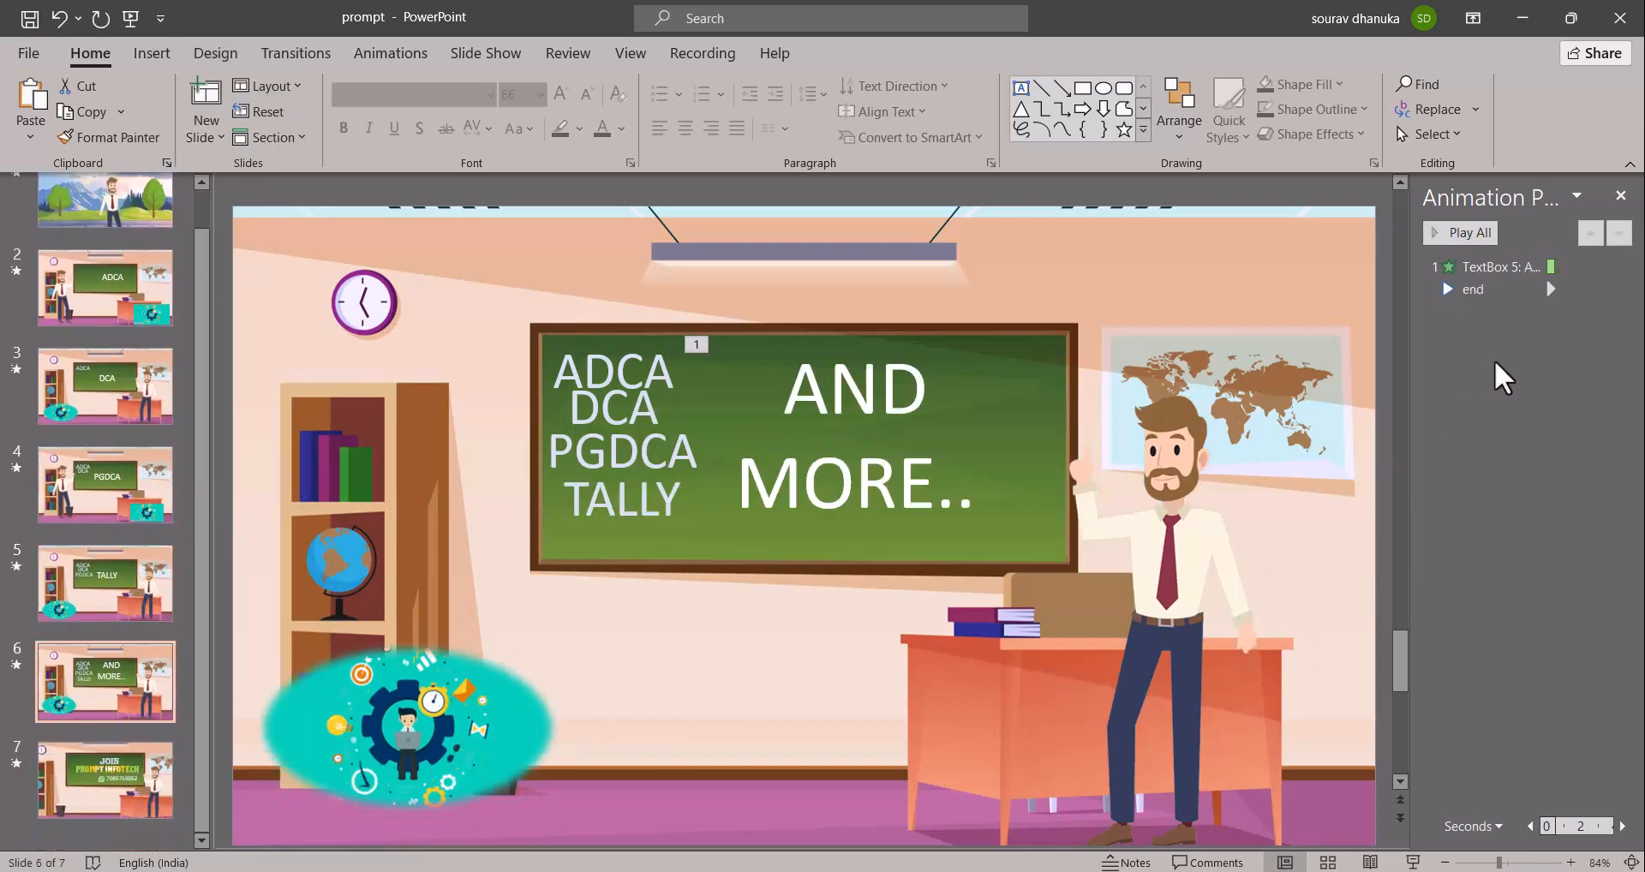
# Set the end audio on the AND MORE.. slide to stop playing after 2 slides
pyautogui.click(1537, 289)
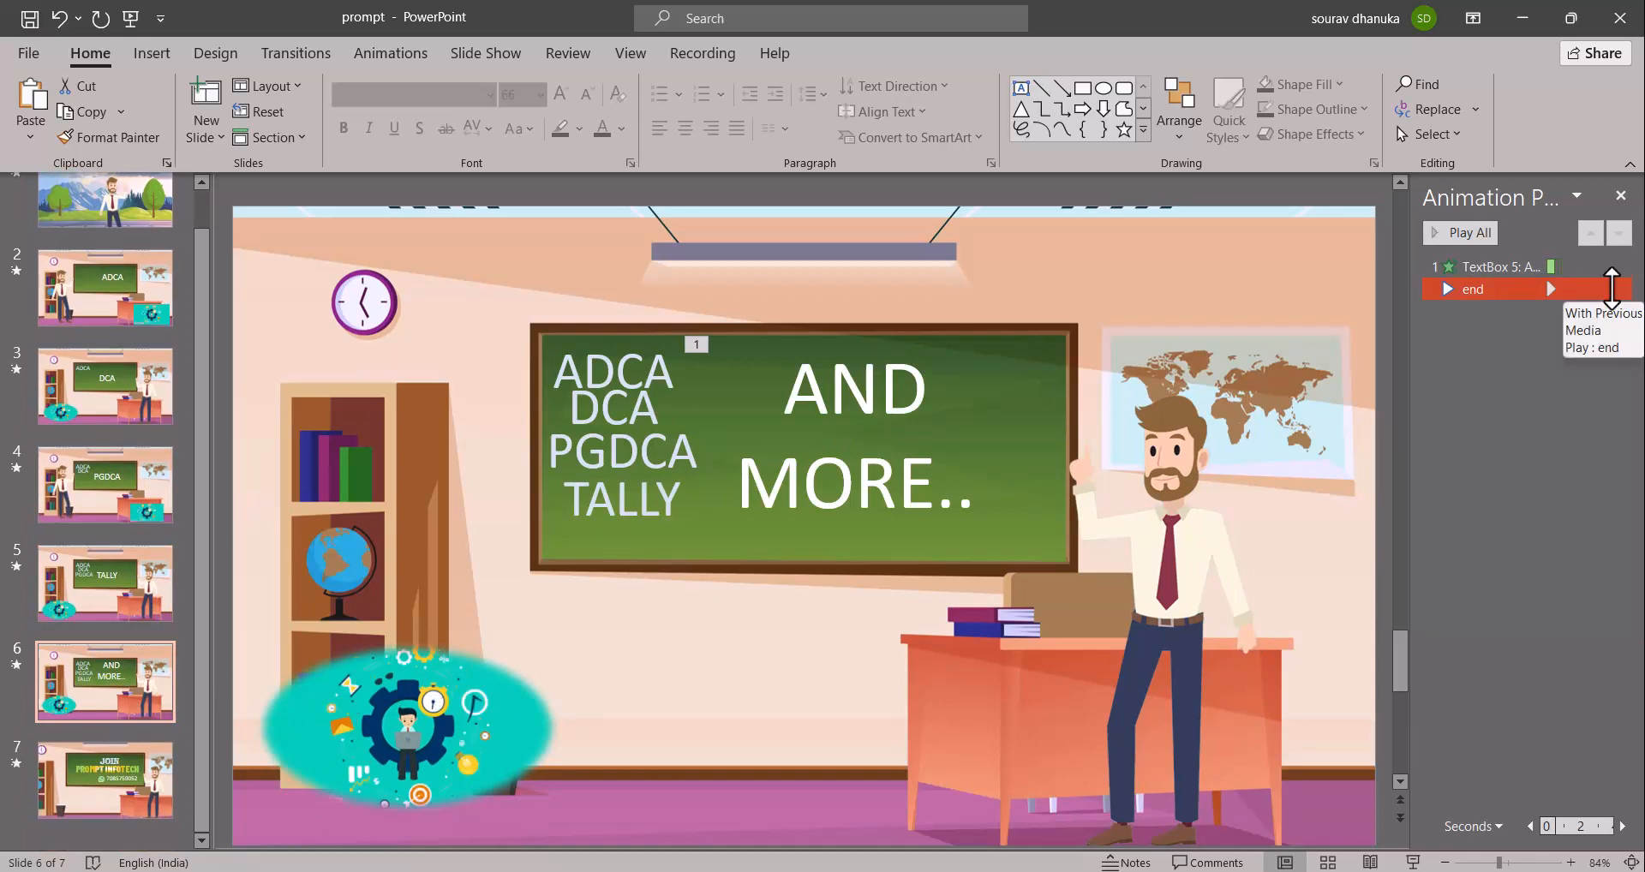
pyautogui.click(1620, 290)
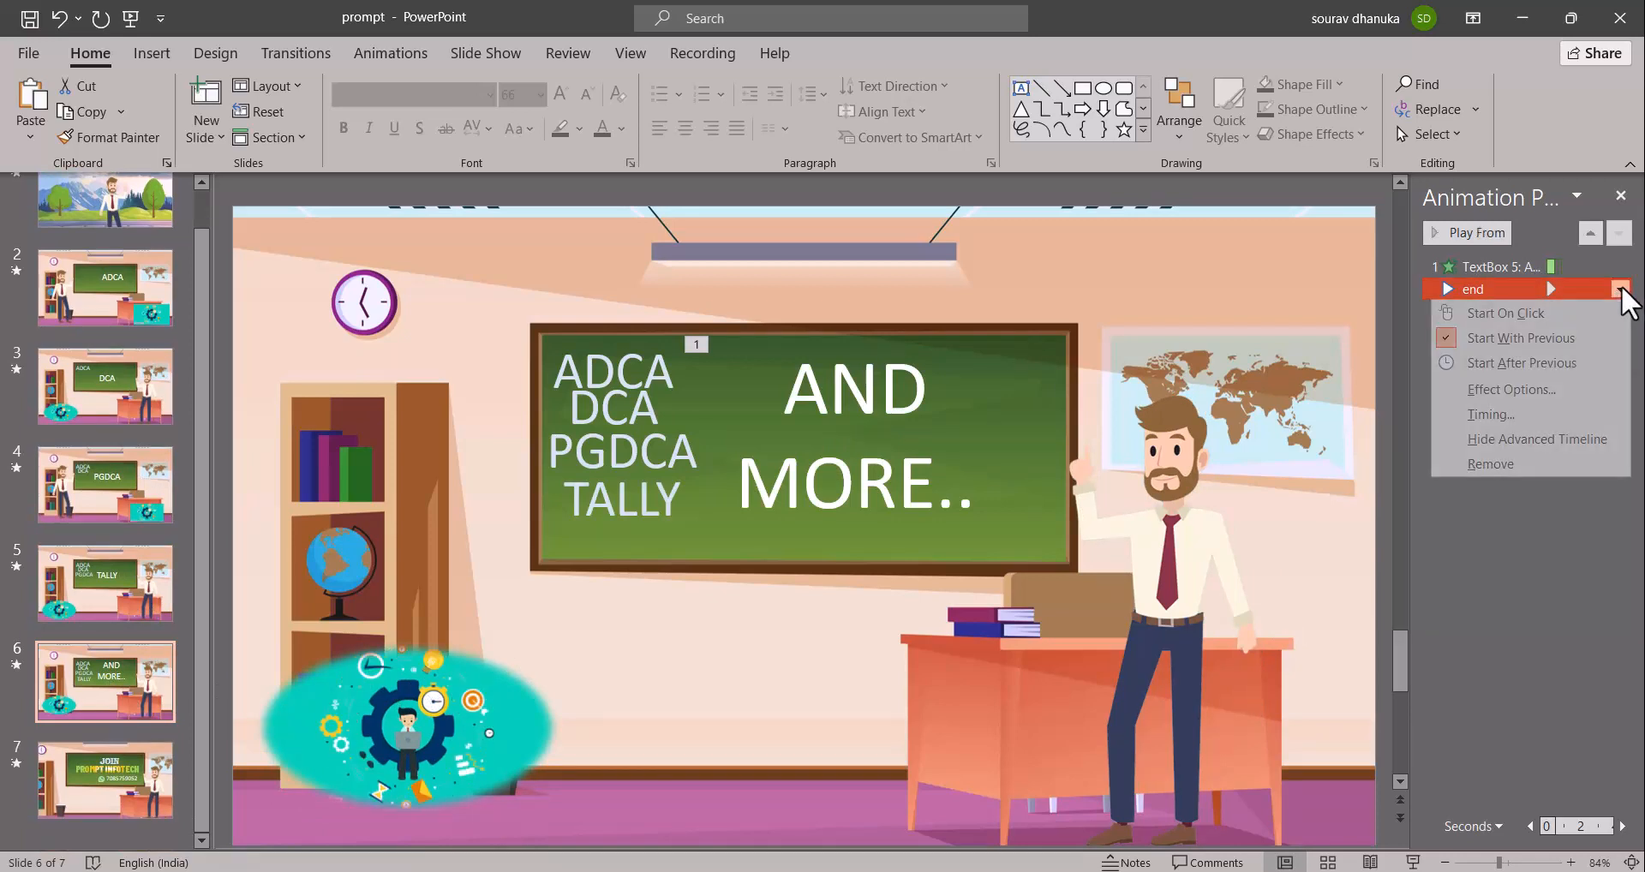
pyautogui.click(1557, 391)
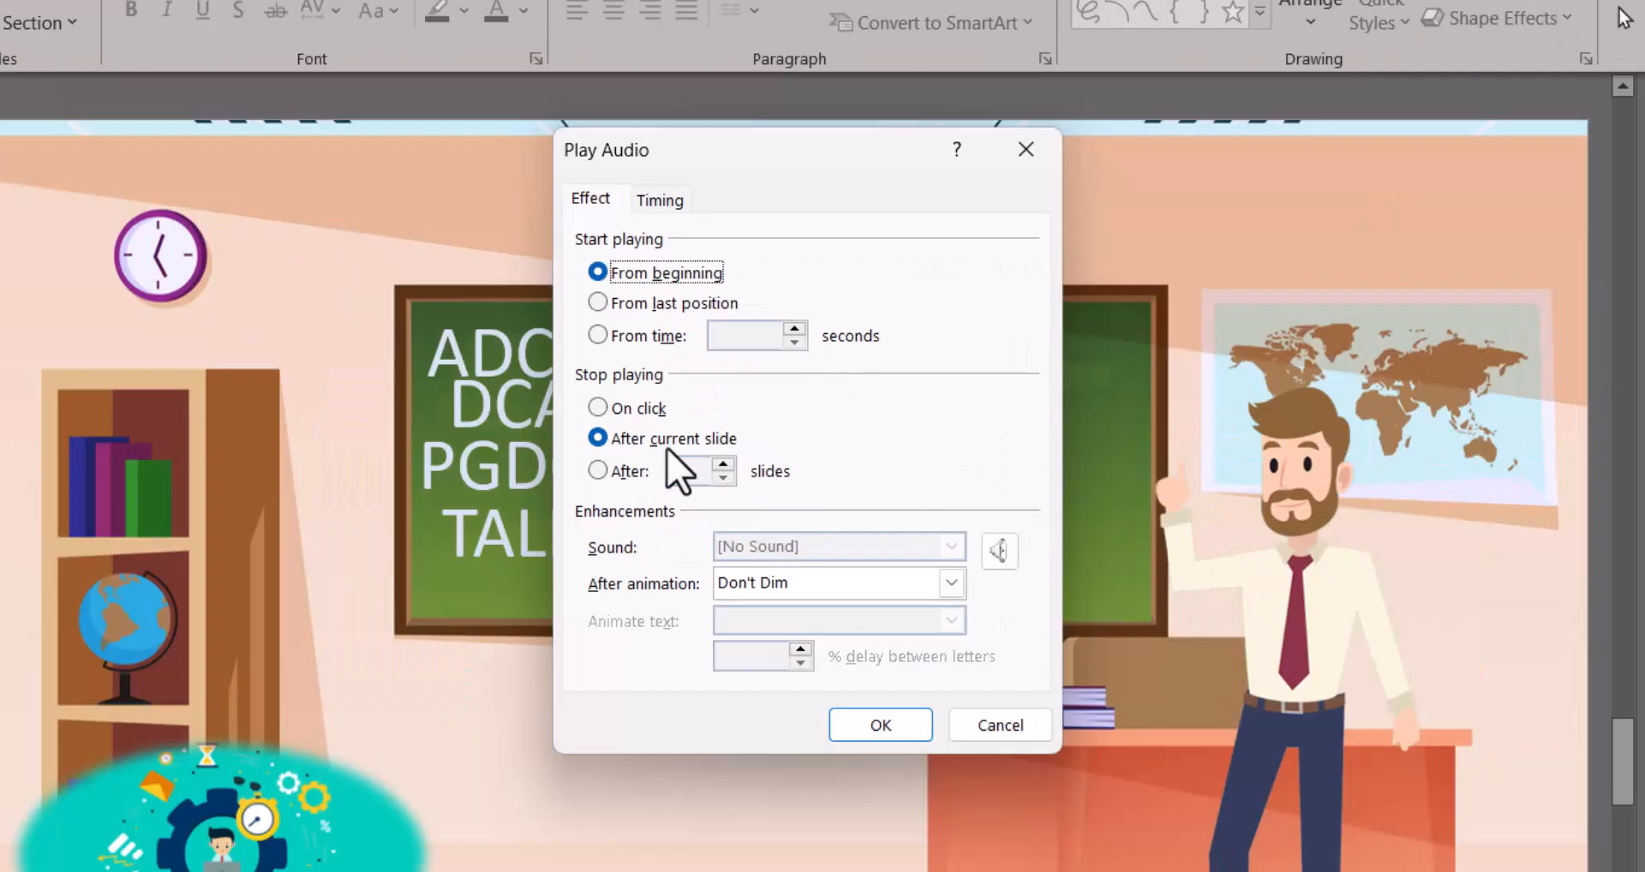
pyautogui.click(597, 470)
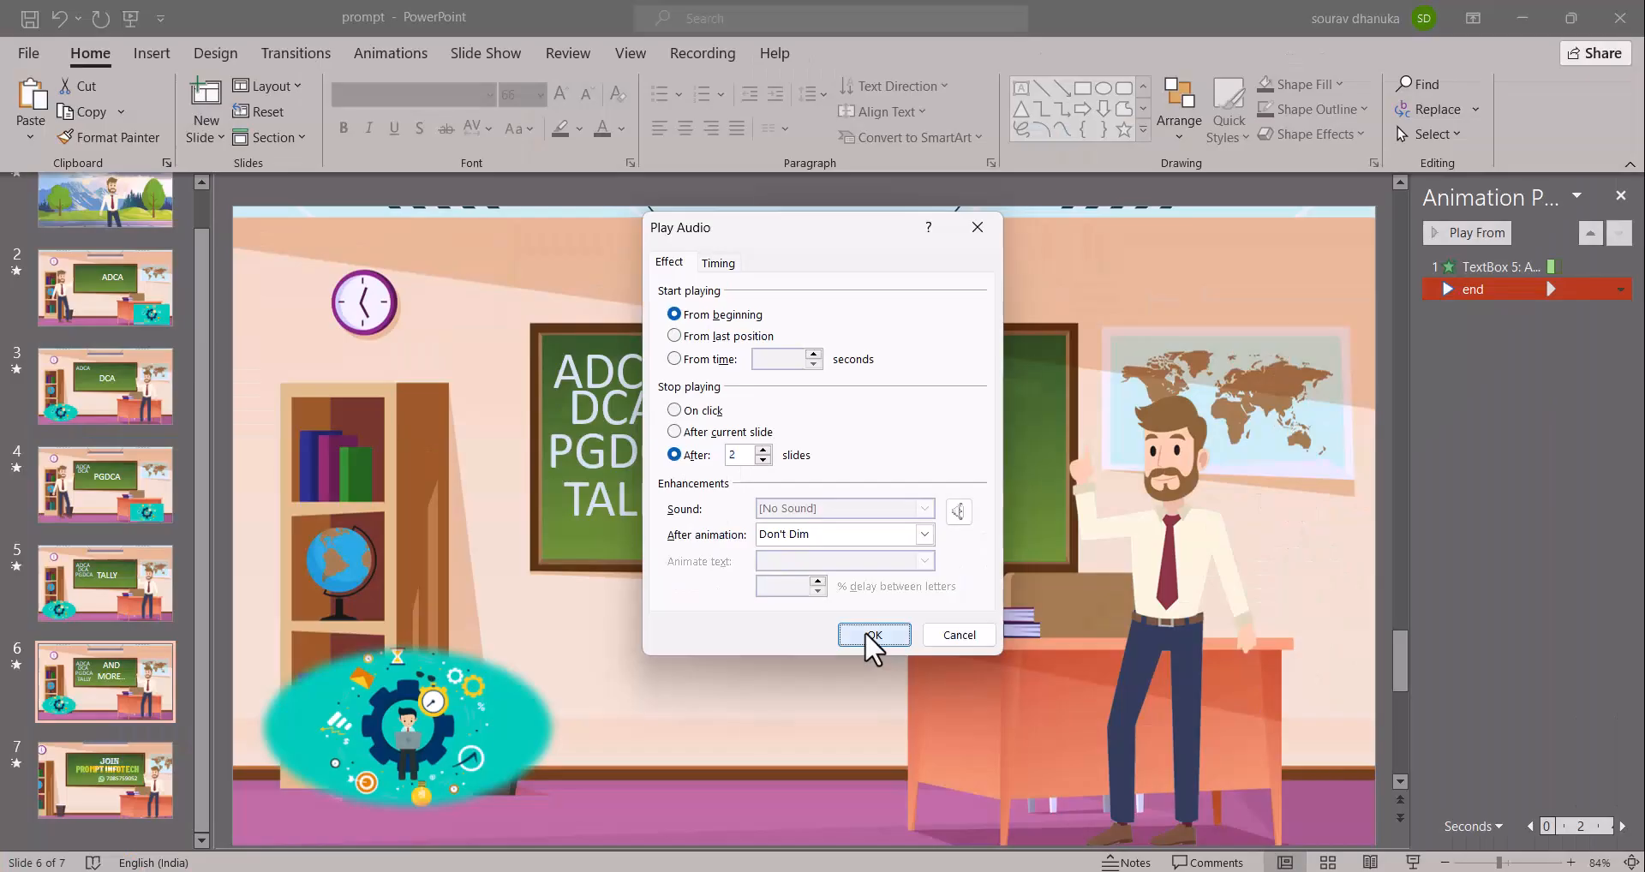
pyautogui.click(867, 724)
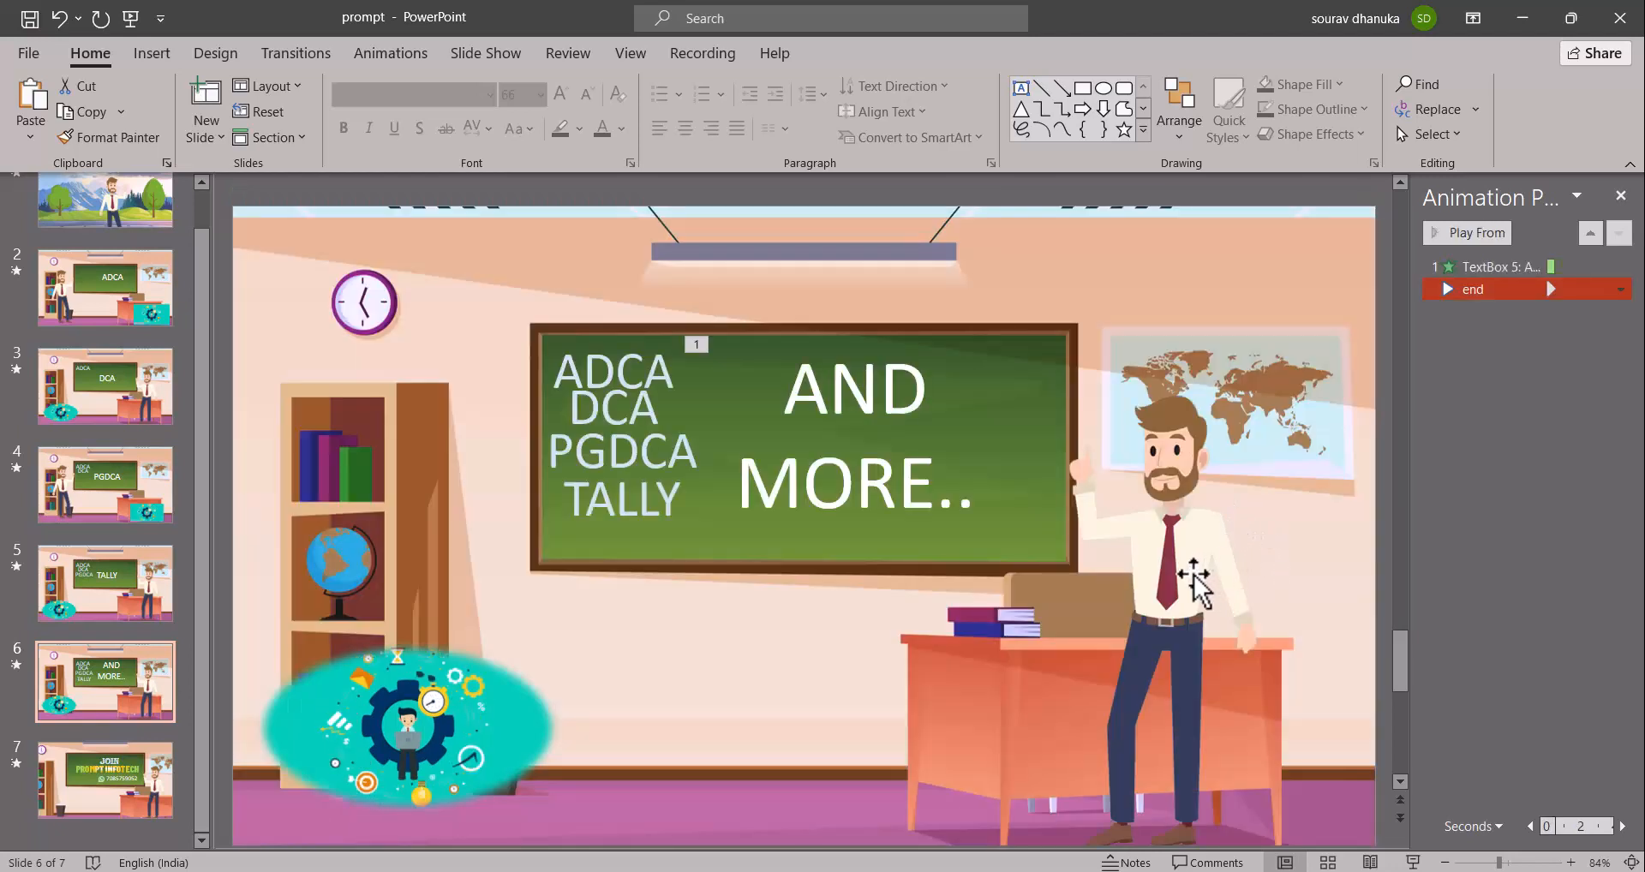
# Move the man in front of the bookshelf and flip him horizontally so that he points at the blackboard
pyautogui.moveTo(1193, 583); pyautogui.dragTo(484, 552)
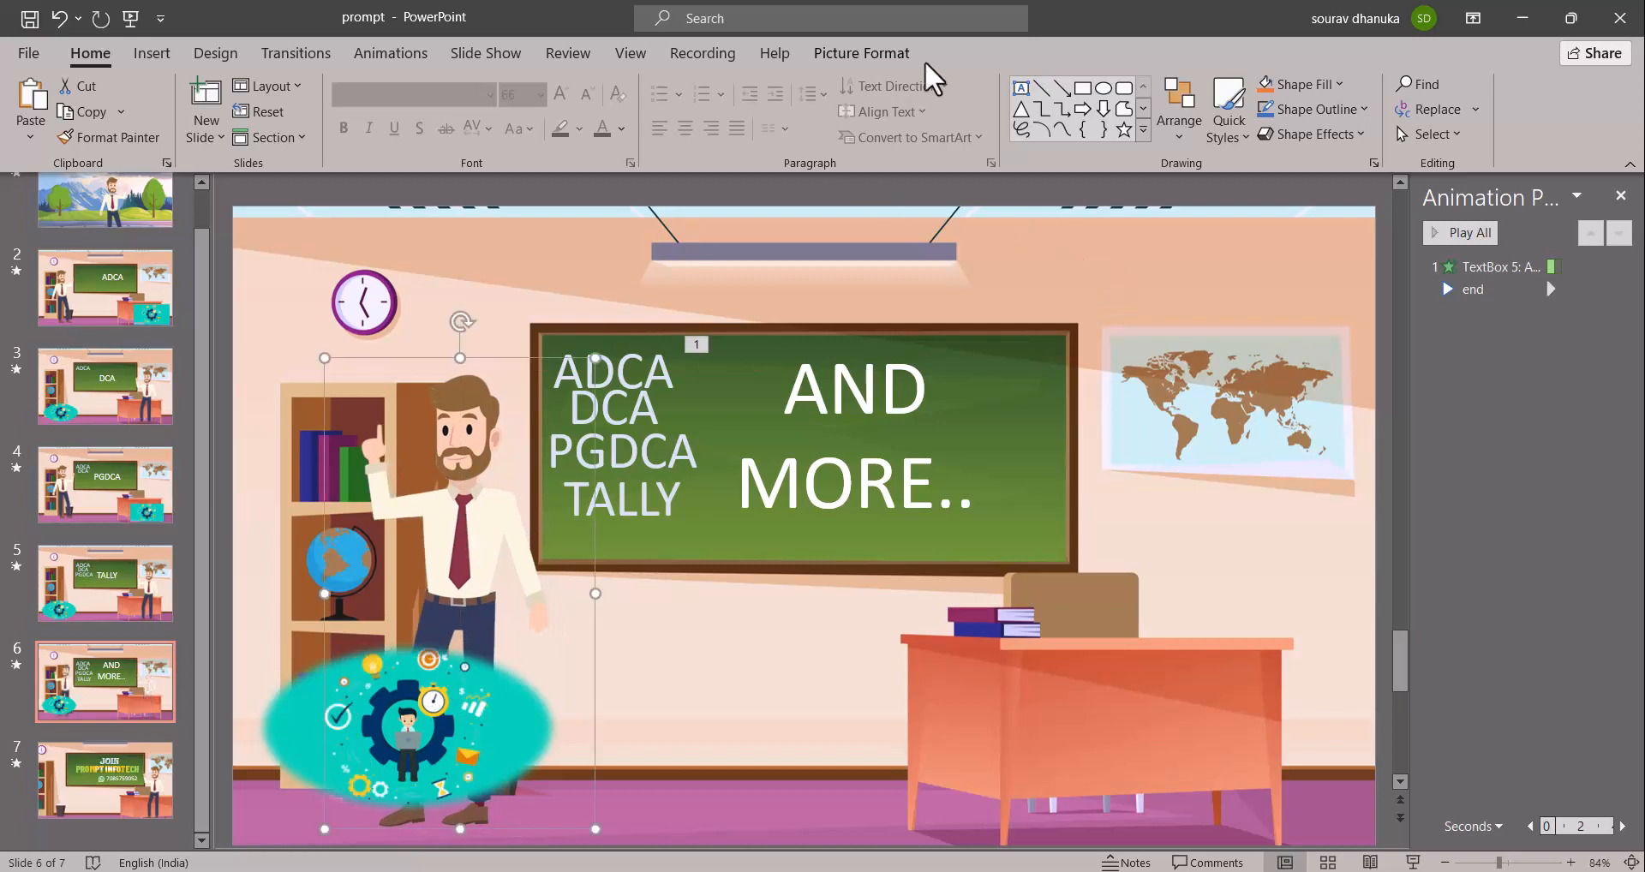
pyautogui.click(848, 53)
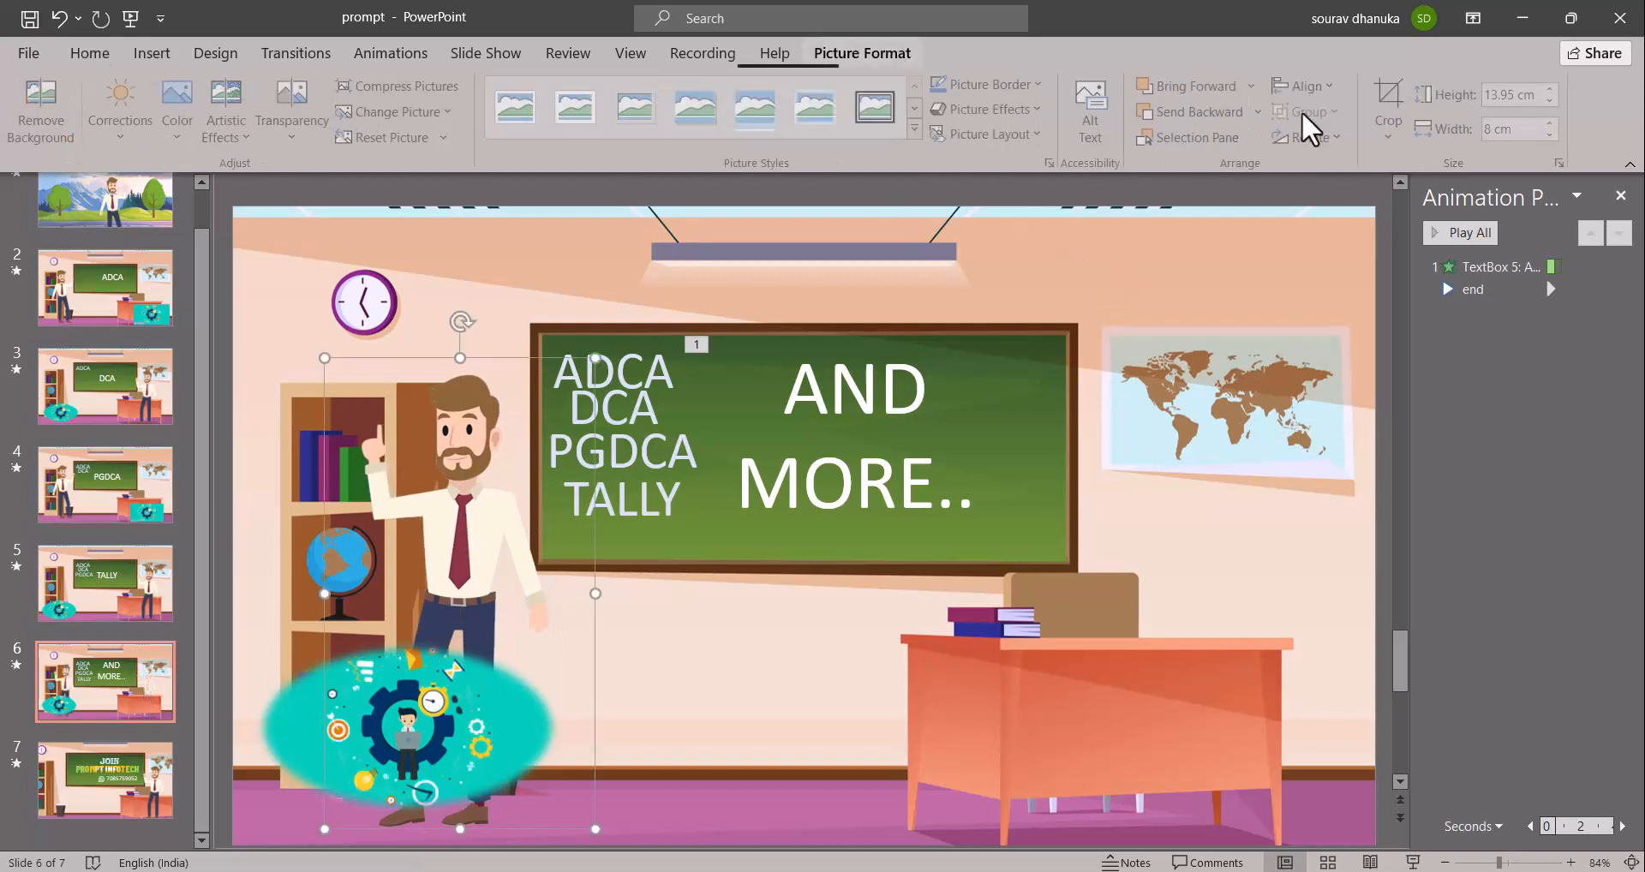
pyautogui.click(1330, 141)
pyautogui.click(1342, 254)
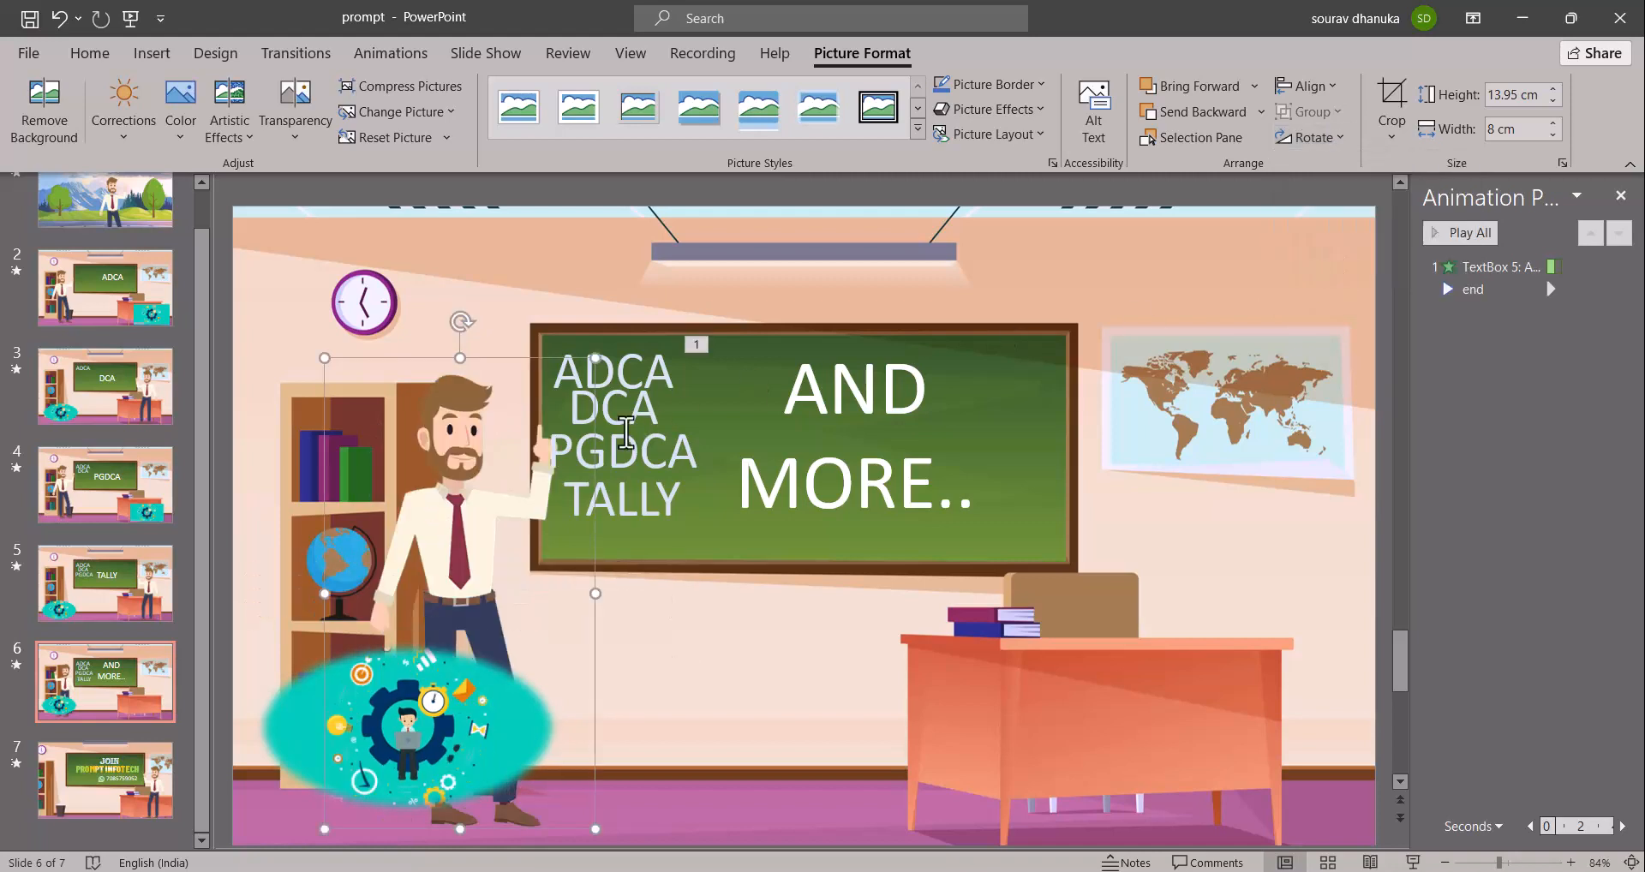
pyautogui.moveTo(455, 658); pyautogui.dragTo(441, 660)
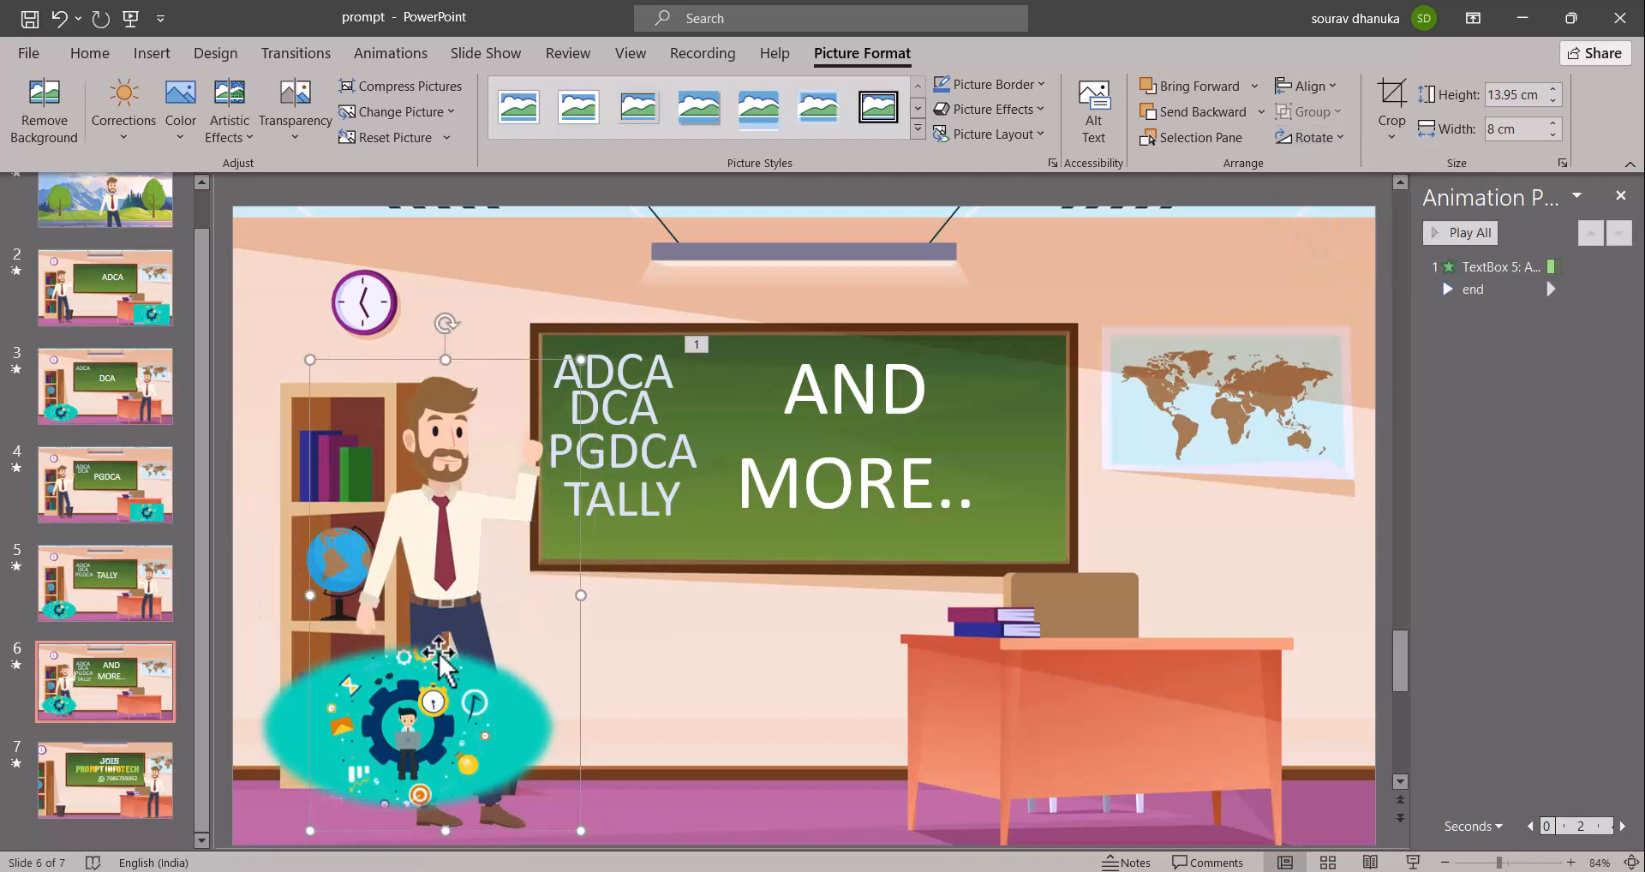
# Move the gear GIF in front of the desk and give it a soft-edged rectangular picture style
pyautogui.click(497, 718)
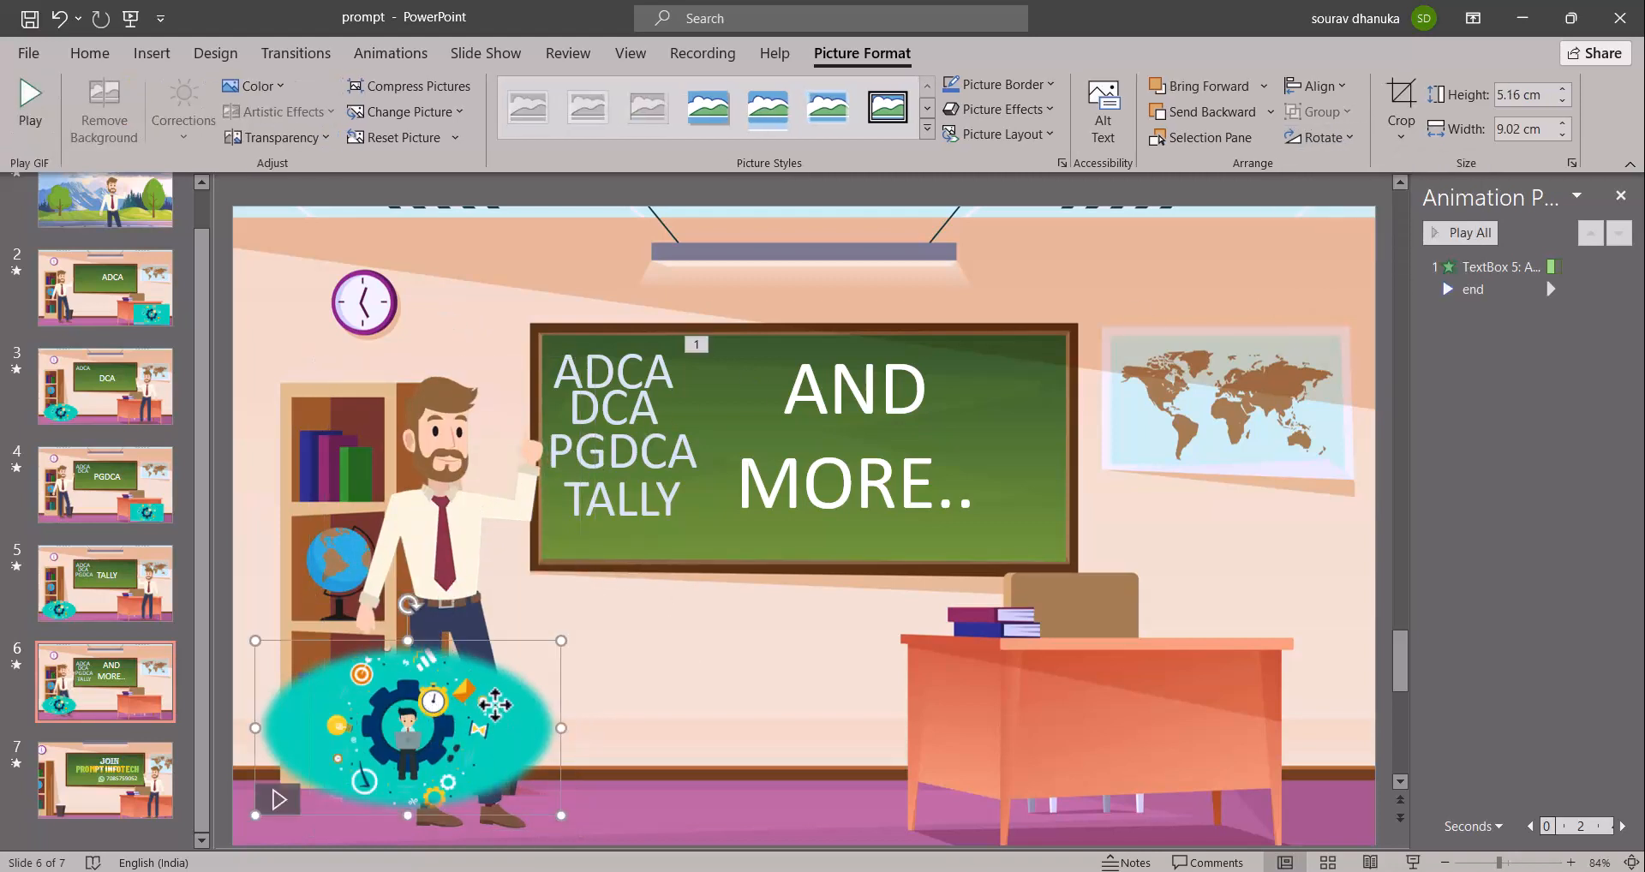
pyautogui.moveTo(497, 718); pyautogui.dragTo(1267, 722)
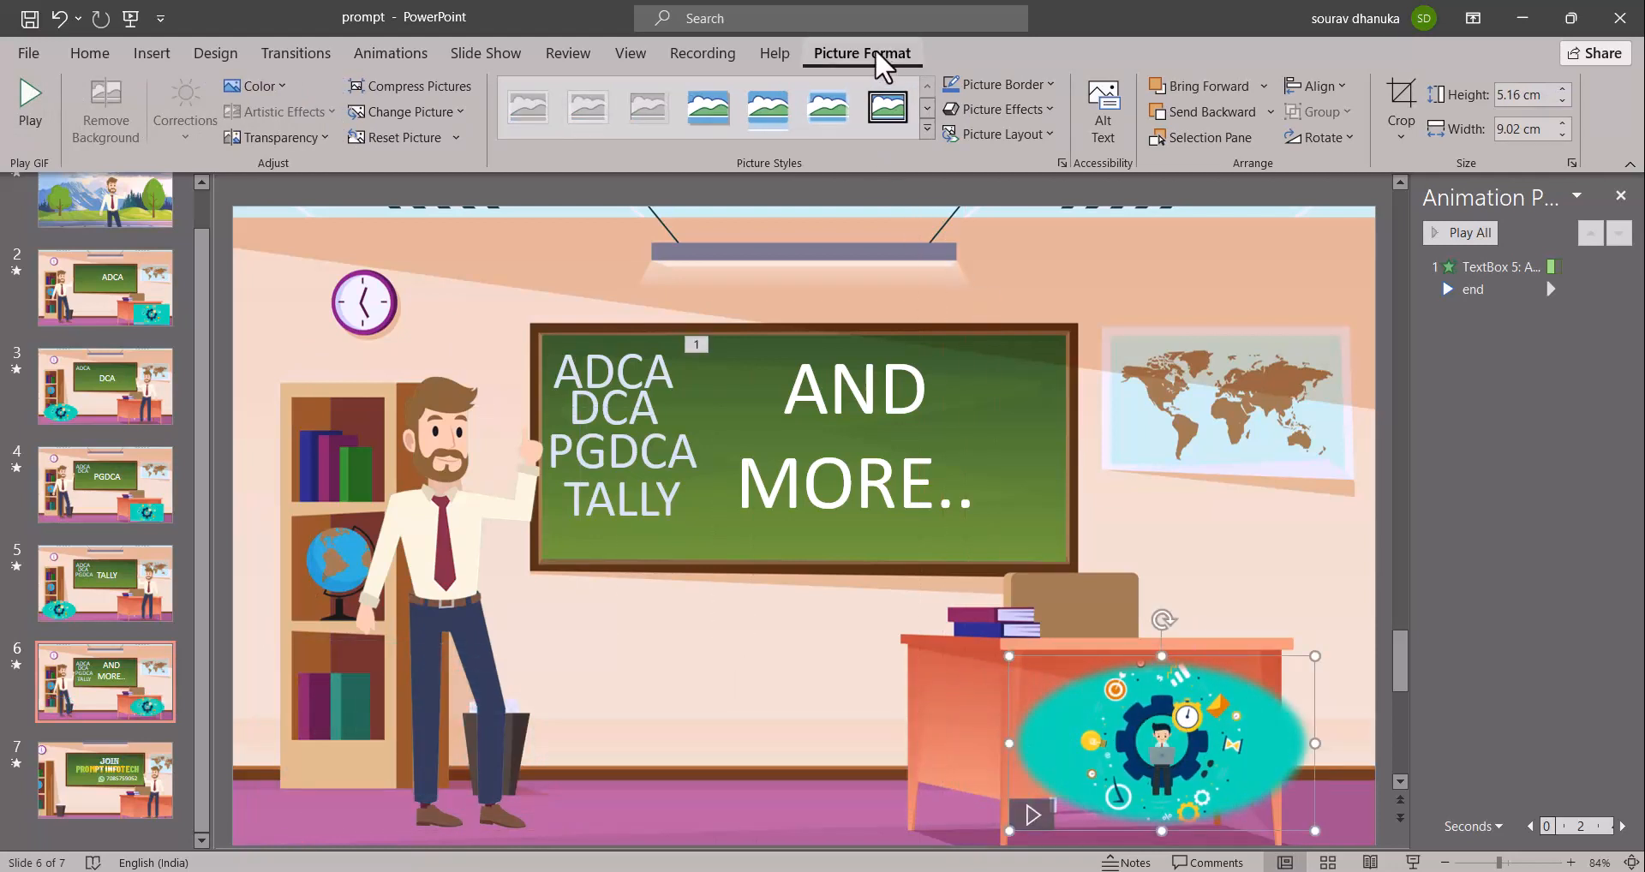
pyautogui.click(828, 109)
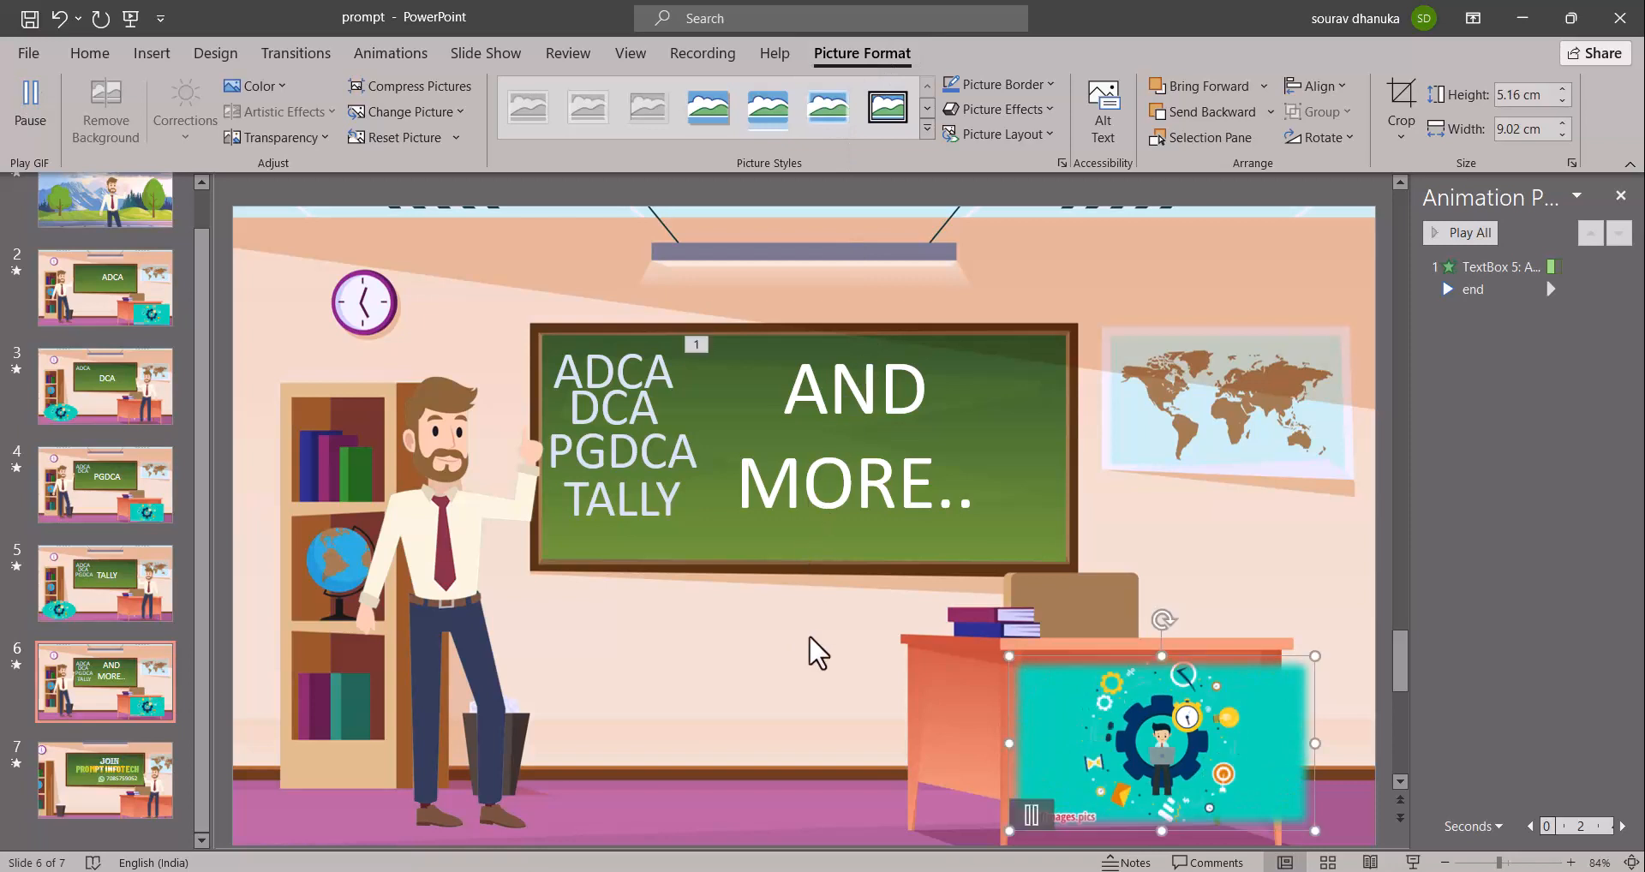
pyautogui.click(461, 550)
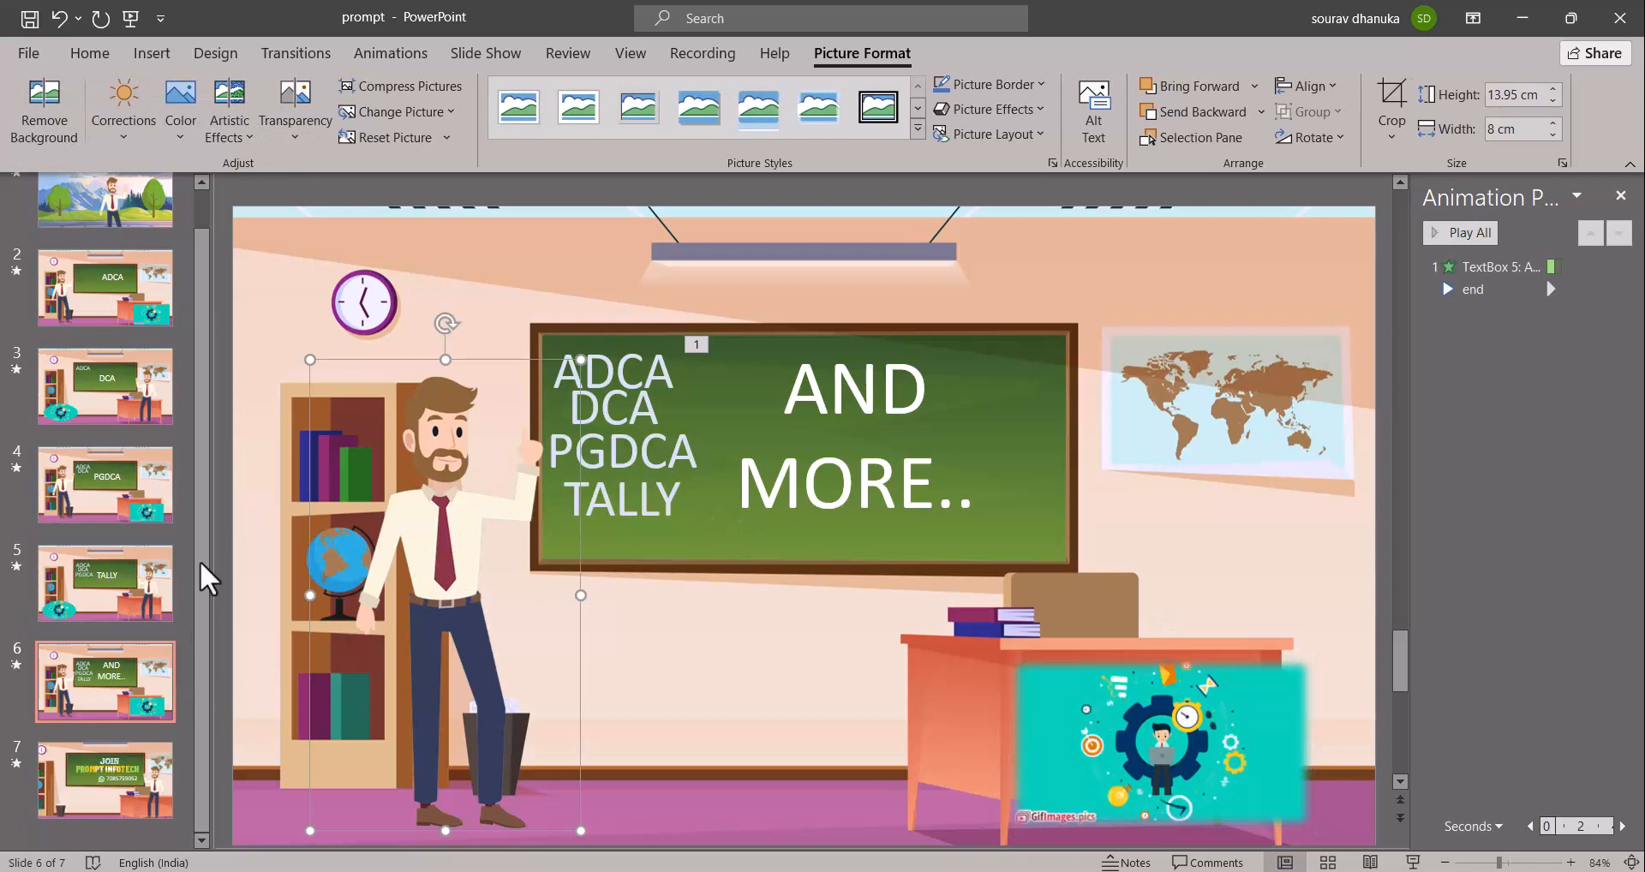
# Return to the first slide and play the slide show from the beginning
pyautogui.scroll(-1, 216, 566)
pyautogui.scroll(1, 125, 419)
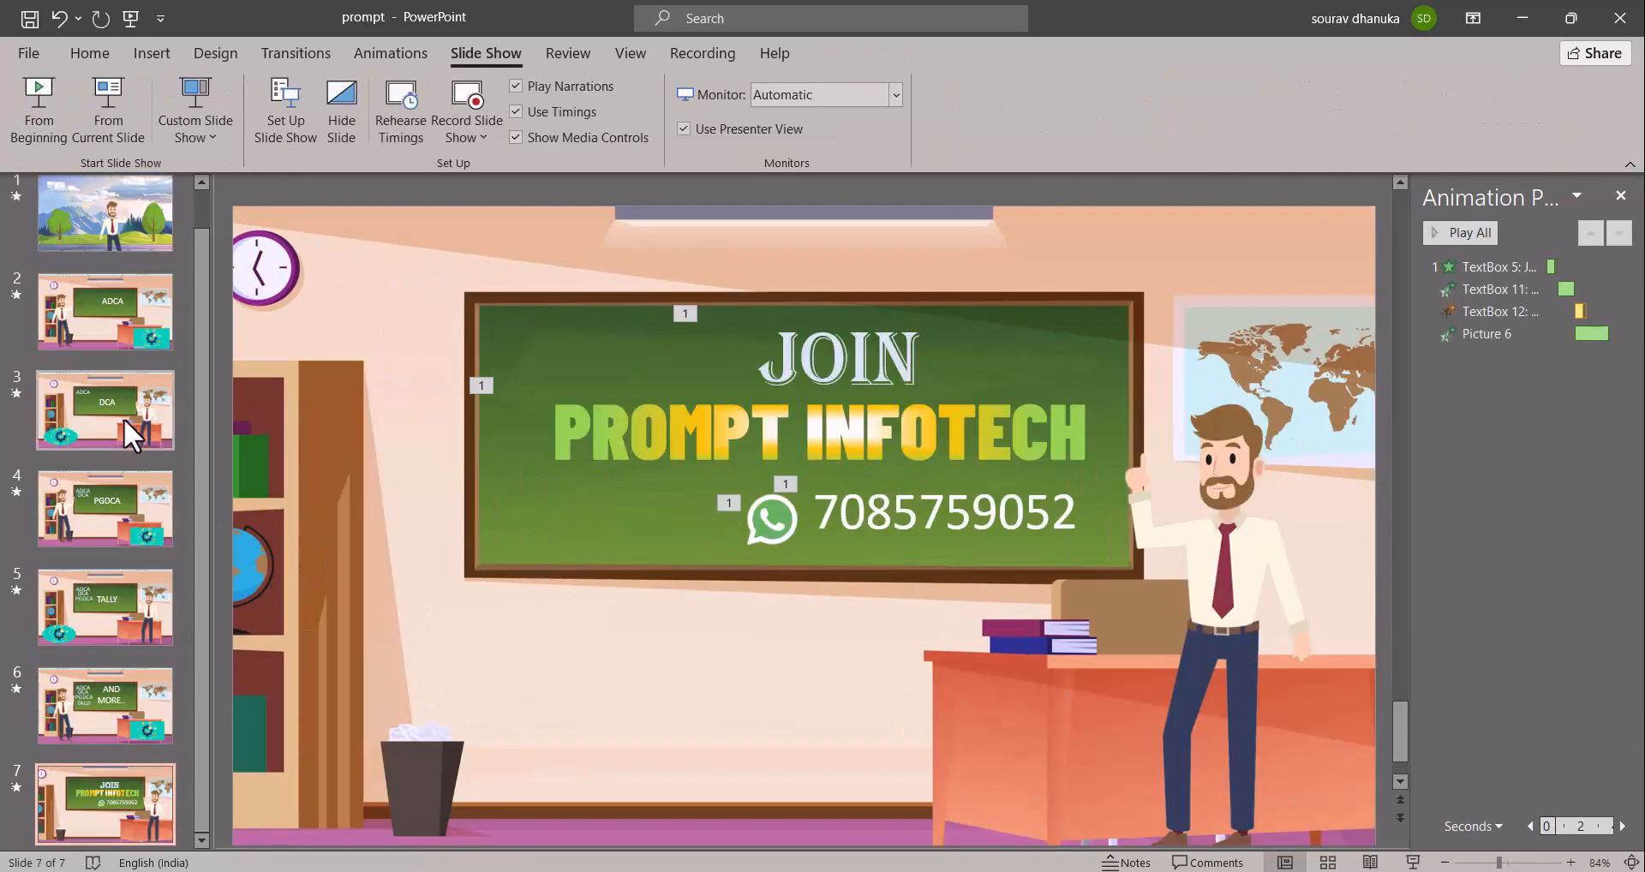
pyautogui.click(107, 248)
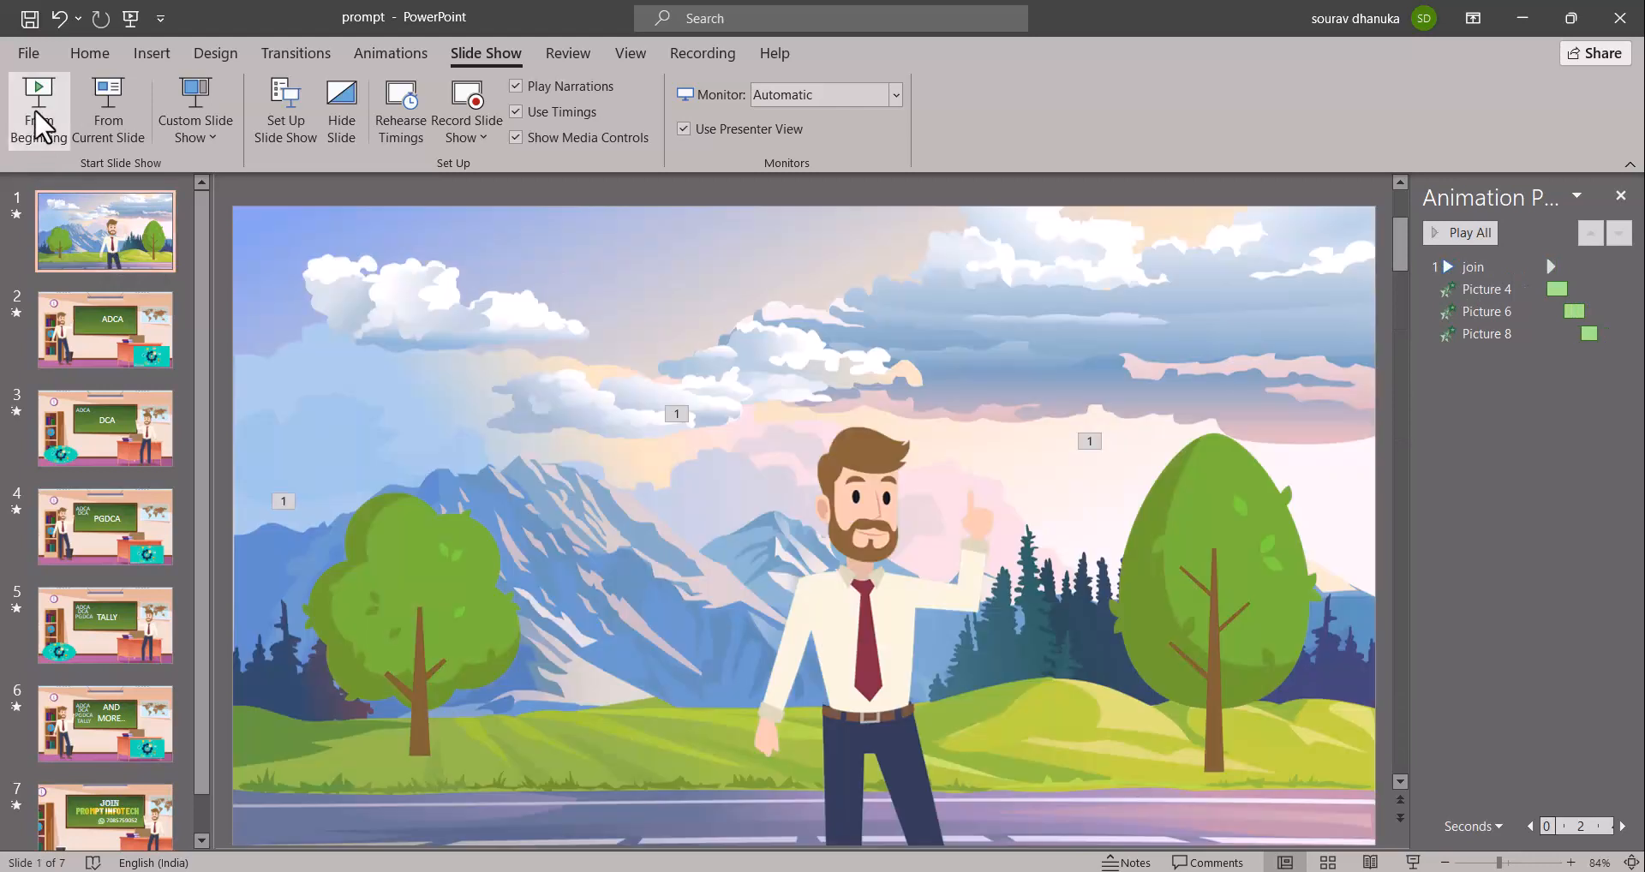
pyautogui.click(36, 114)
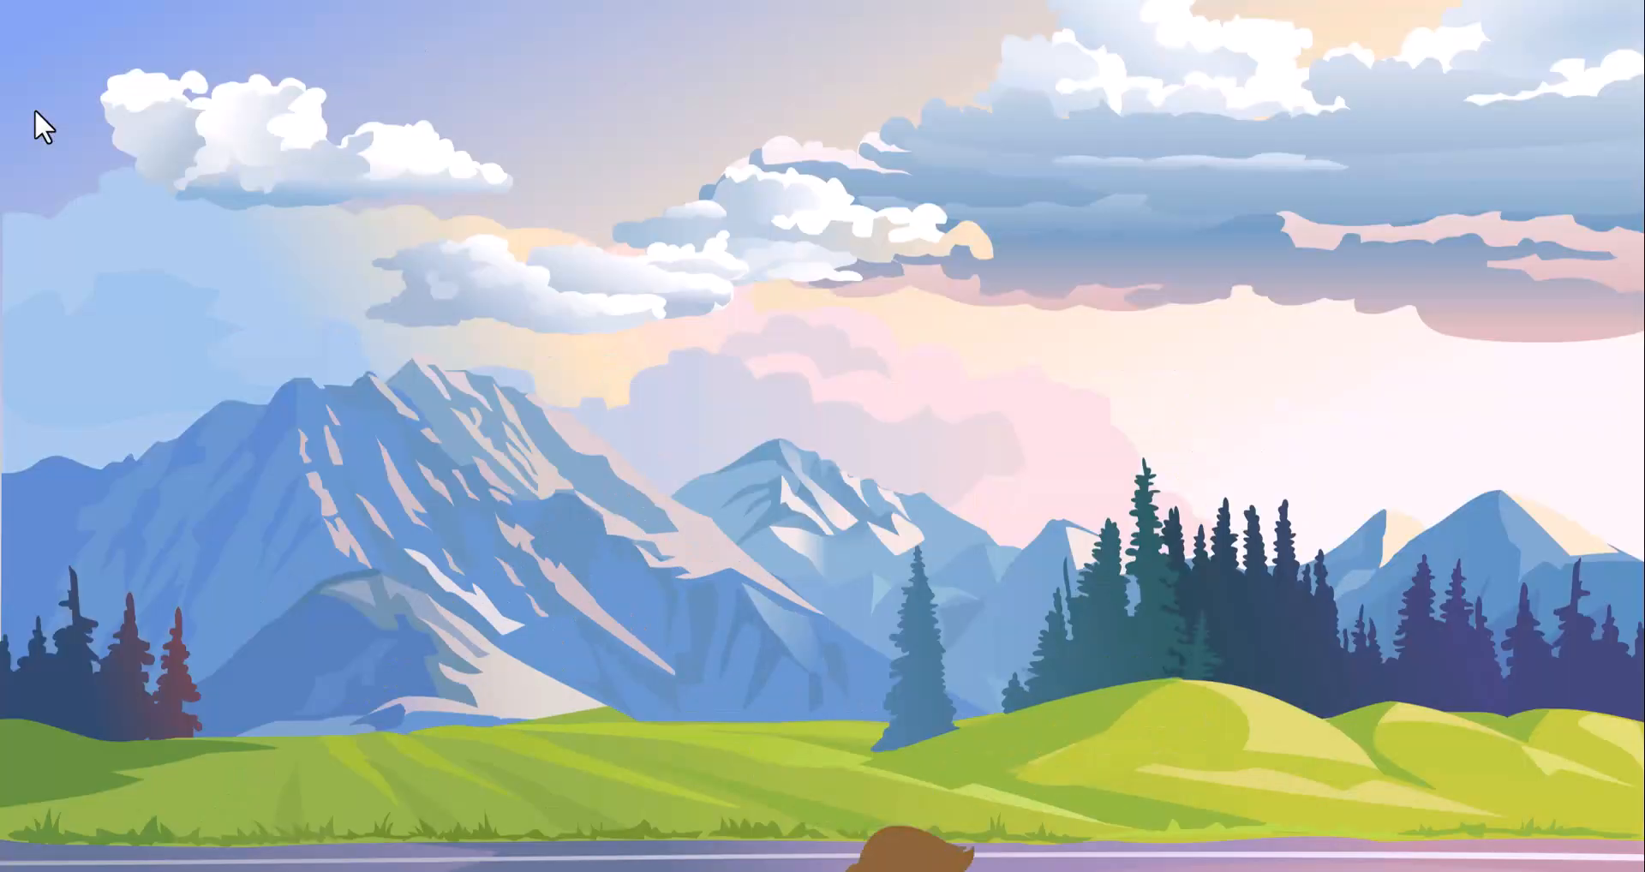